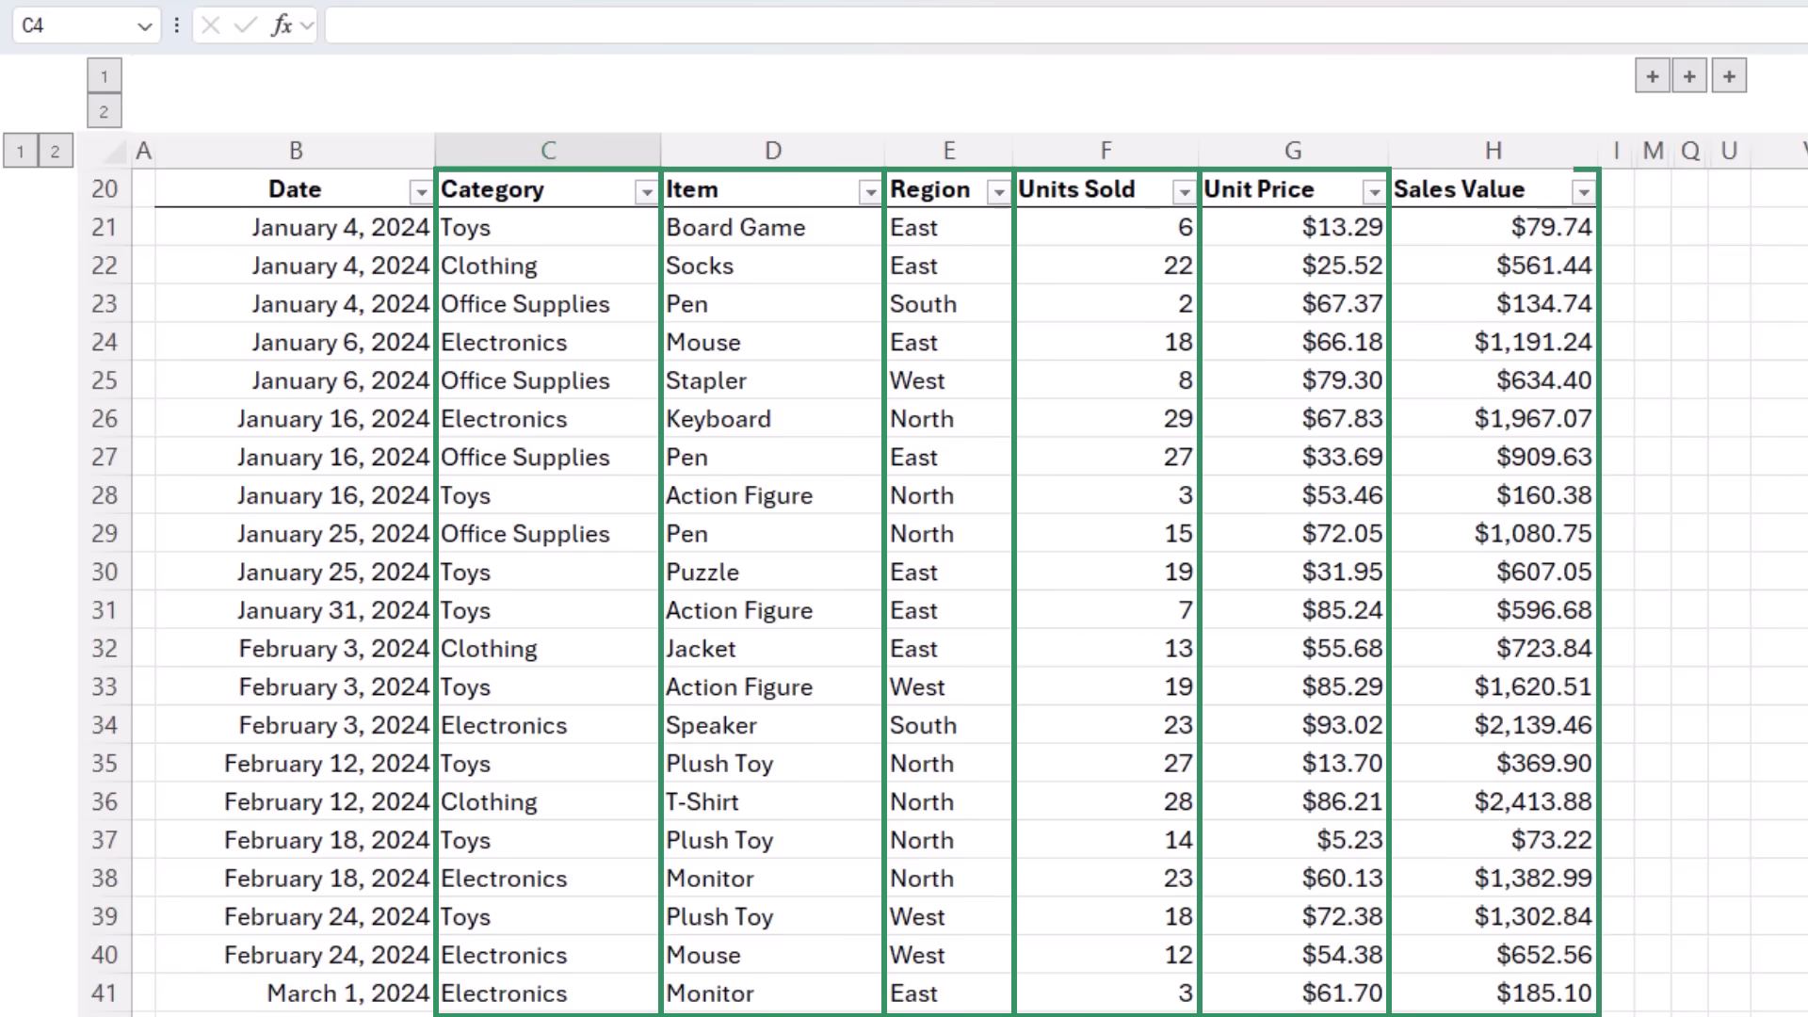
Confirm in Table Design that the sales table is named Sales
{"action": "left_click", "coordinate": [327, 193]}
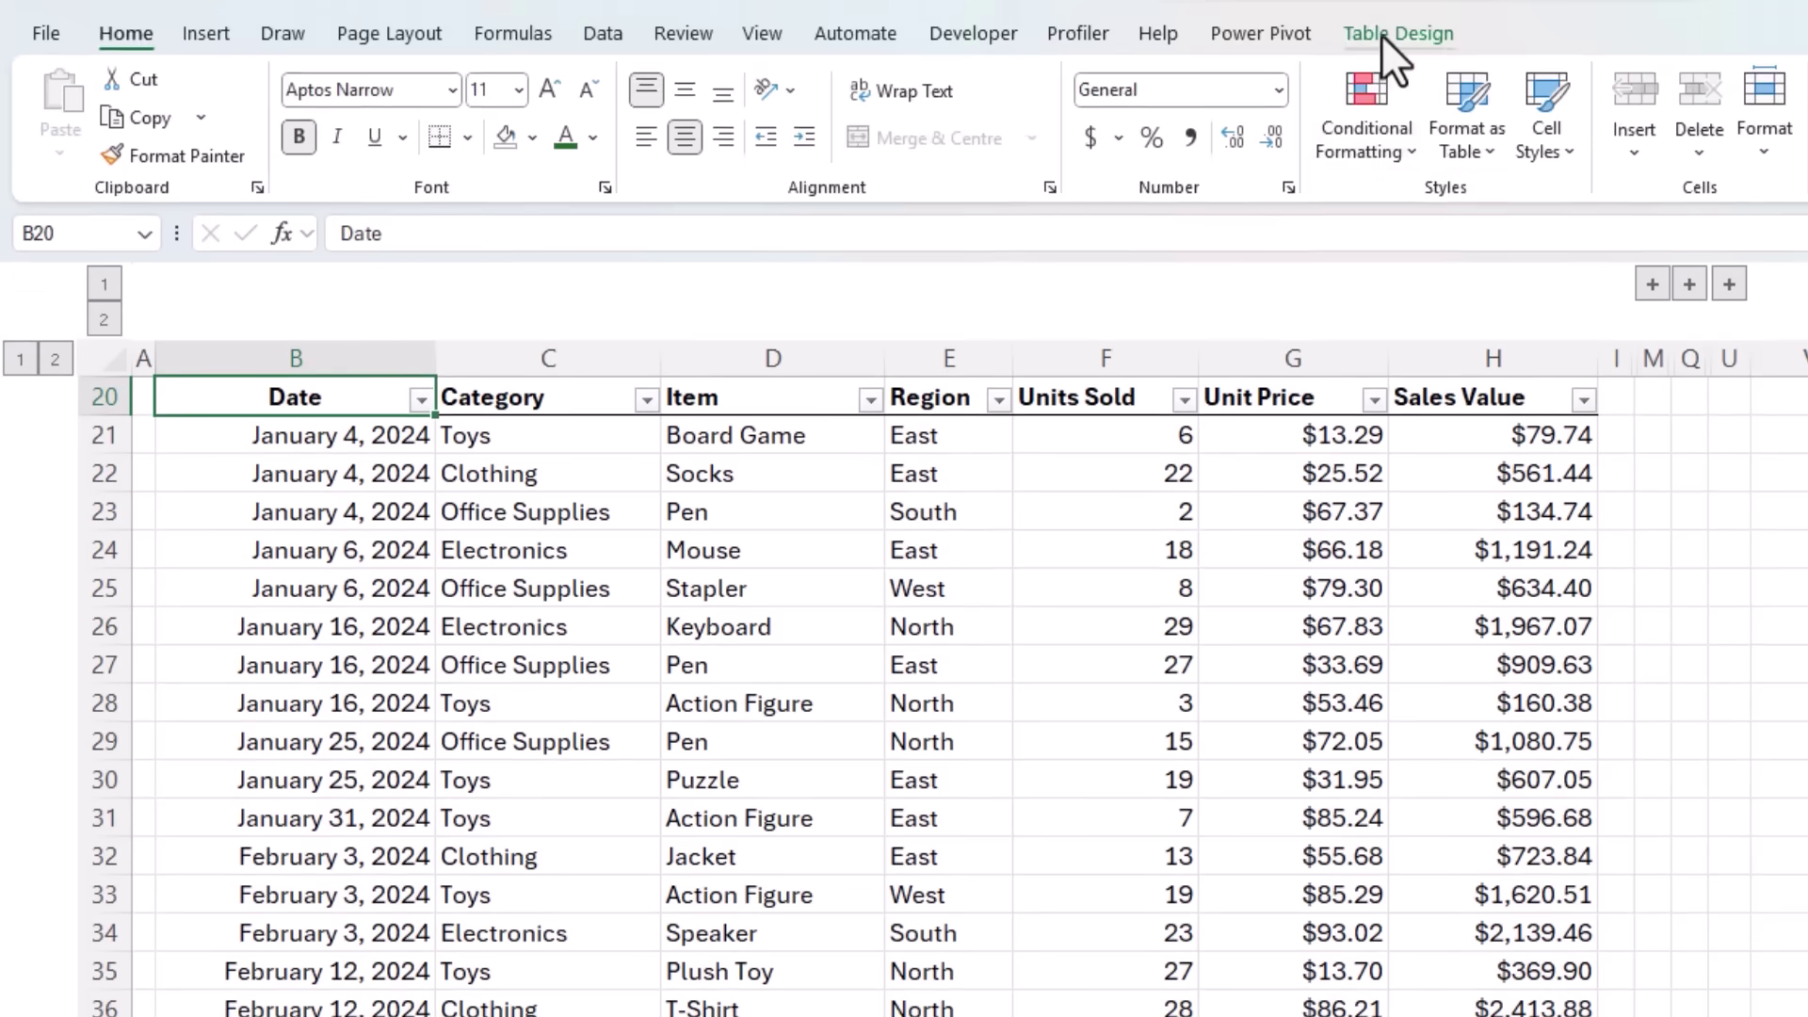
{"action": "left_click", "coordinate": [1392, 36]}
{"action": "left_click", "coordinate": [126, 117]}
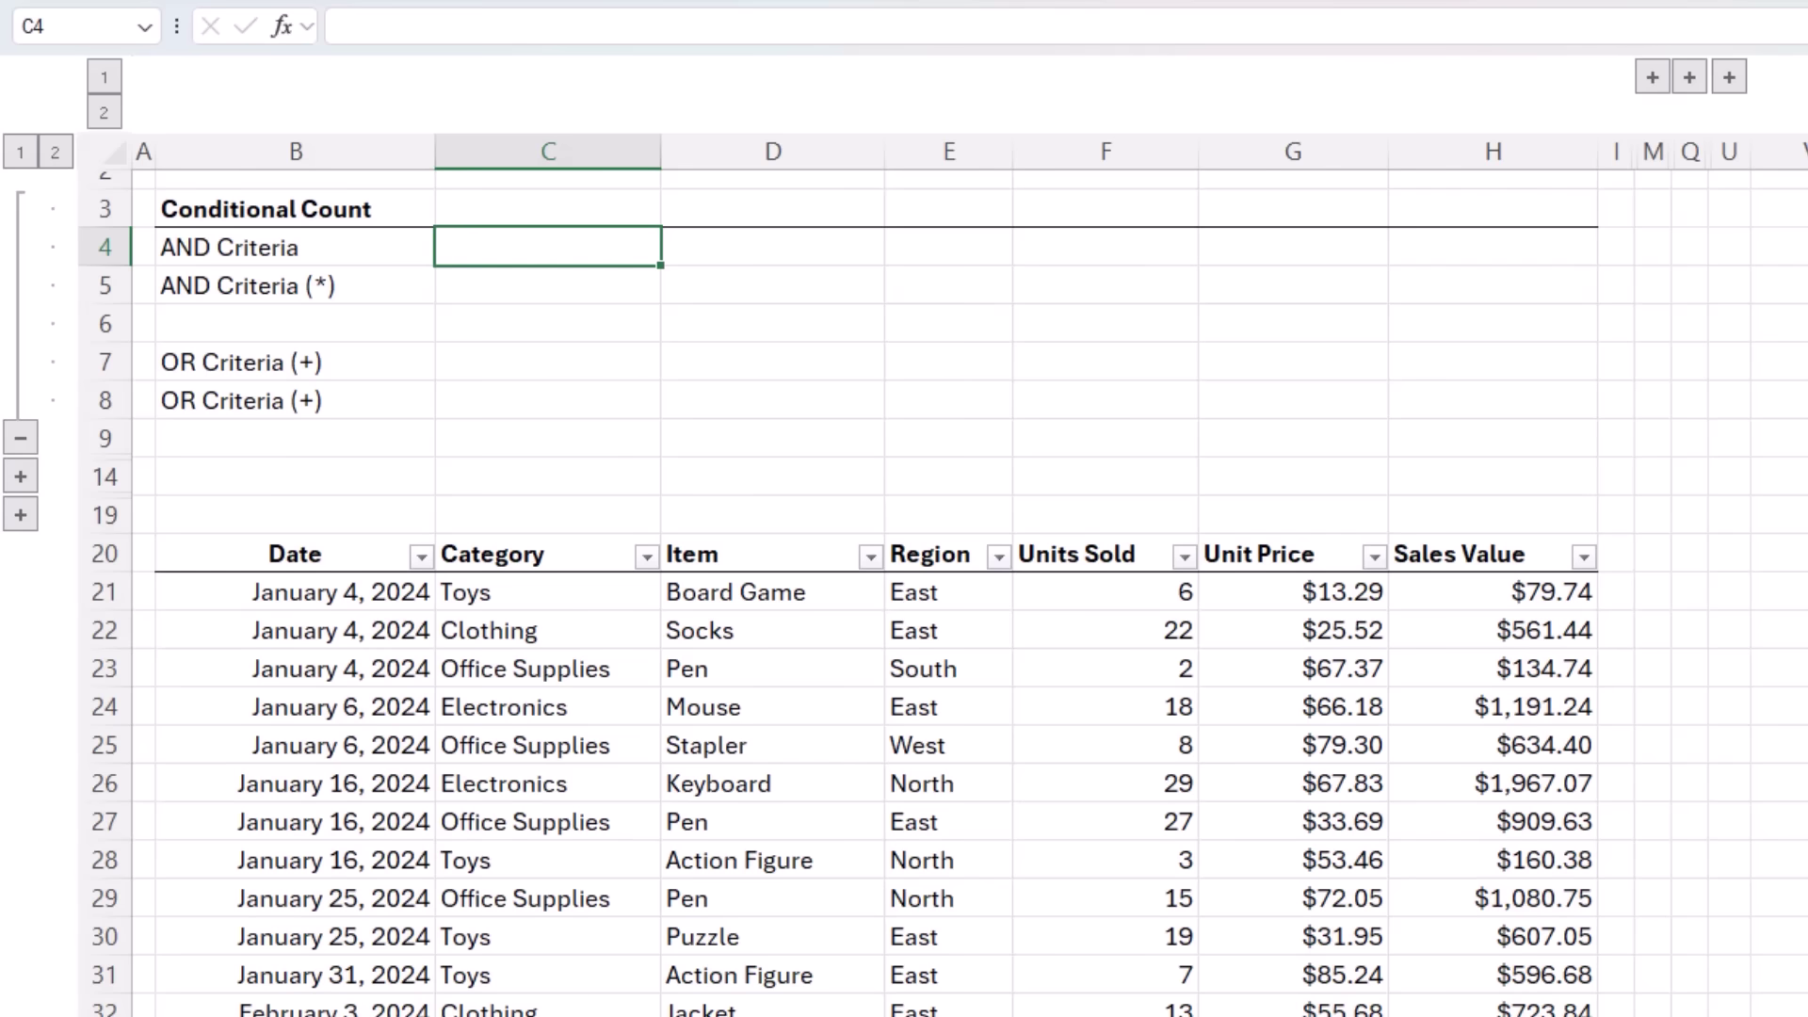
Enter =COUNTIFS(Sales[Sales Value],">"&1000,Sales[Item],"Mouse") in C4, returning 3
{"action": "type", "text": "=countif"}
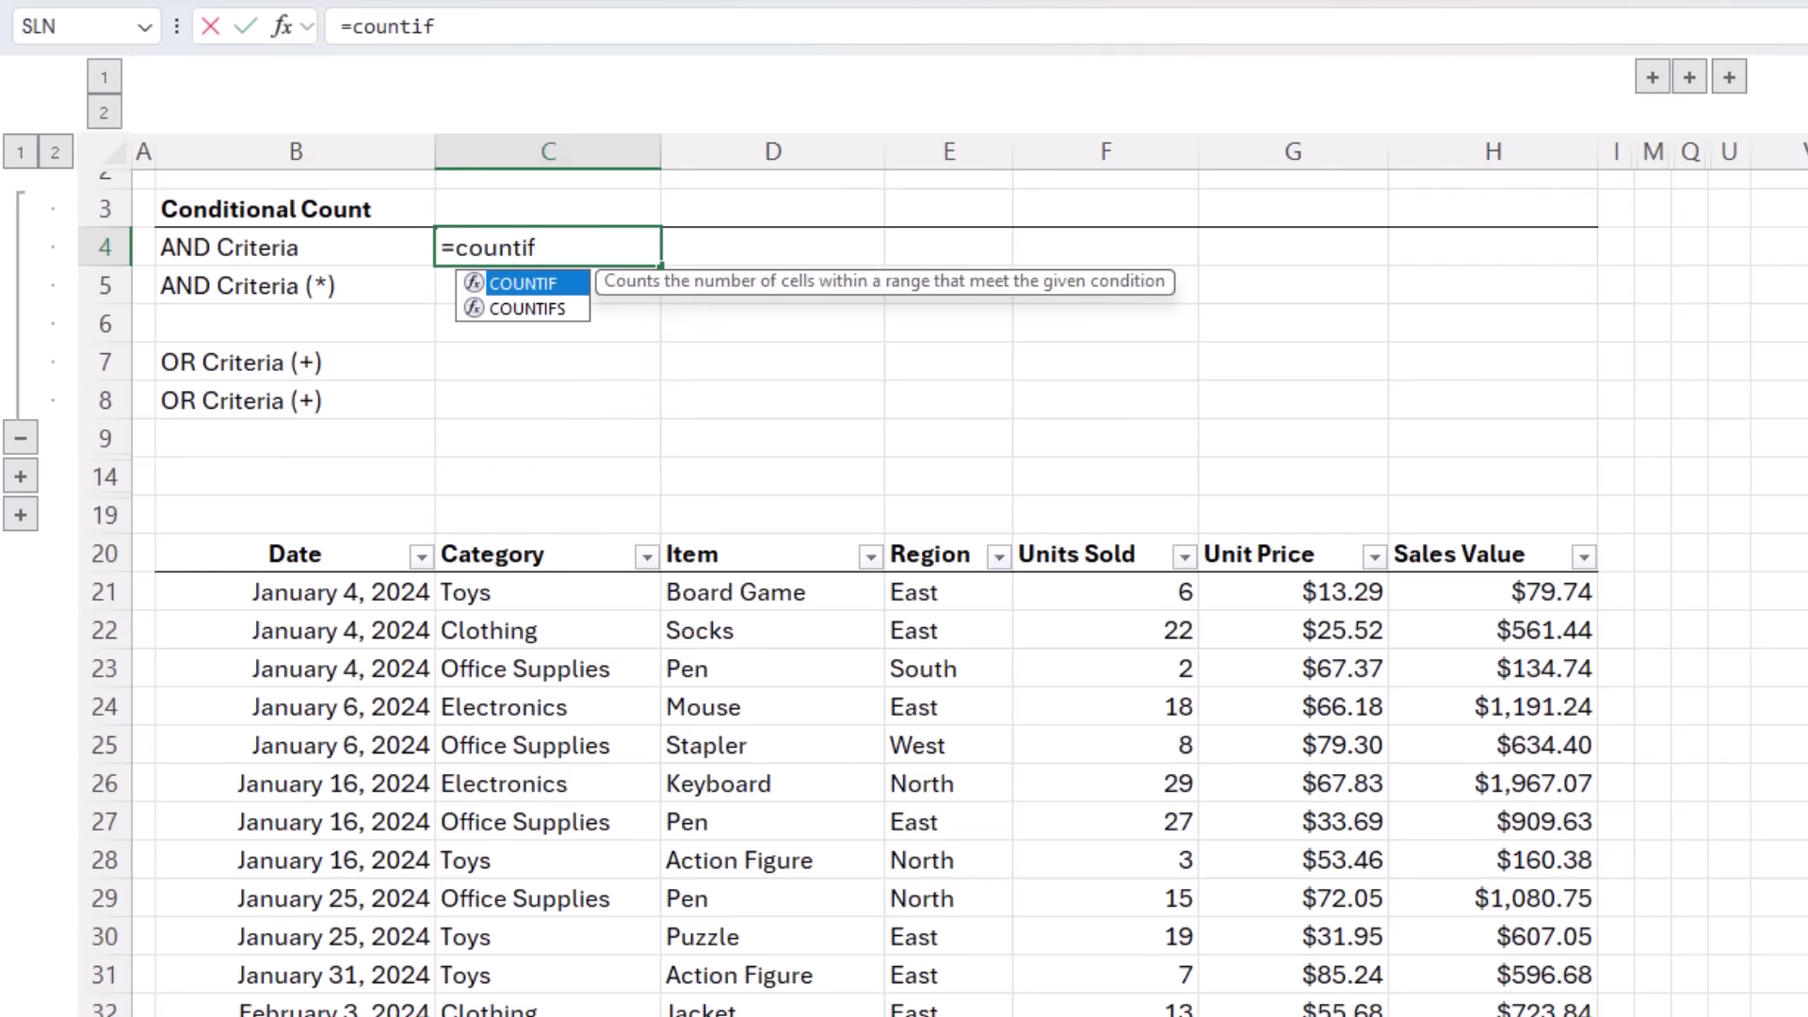
{"action": "type", "text": "s"}
{"action": "key", "text": "Tab"}
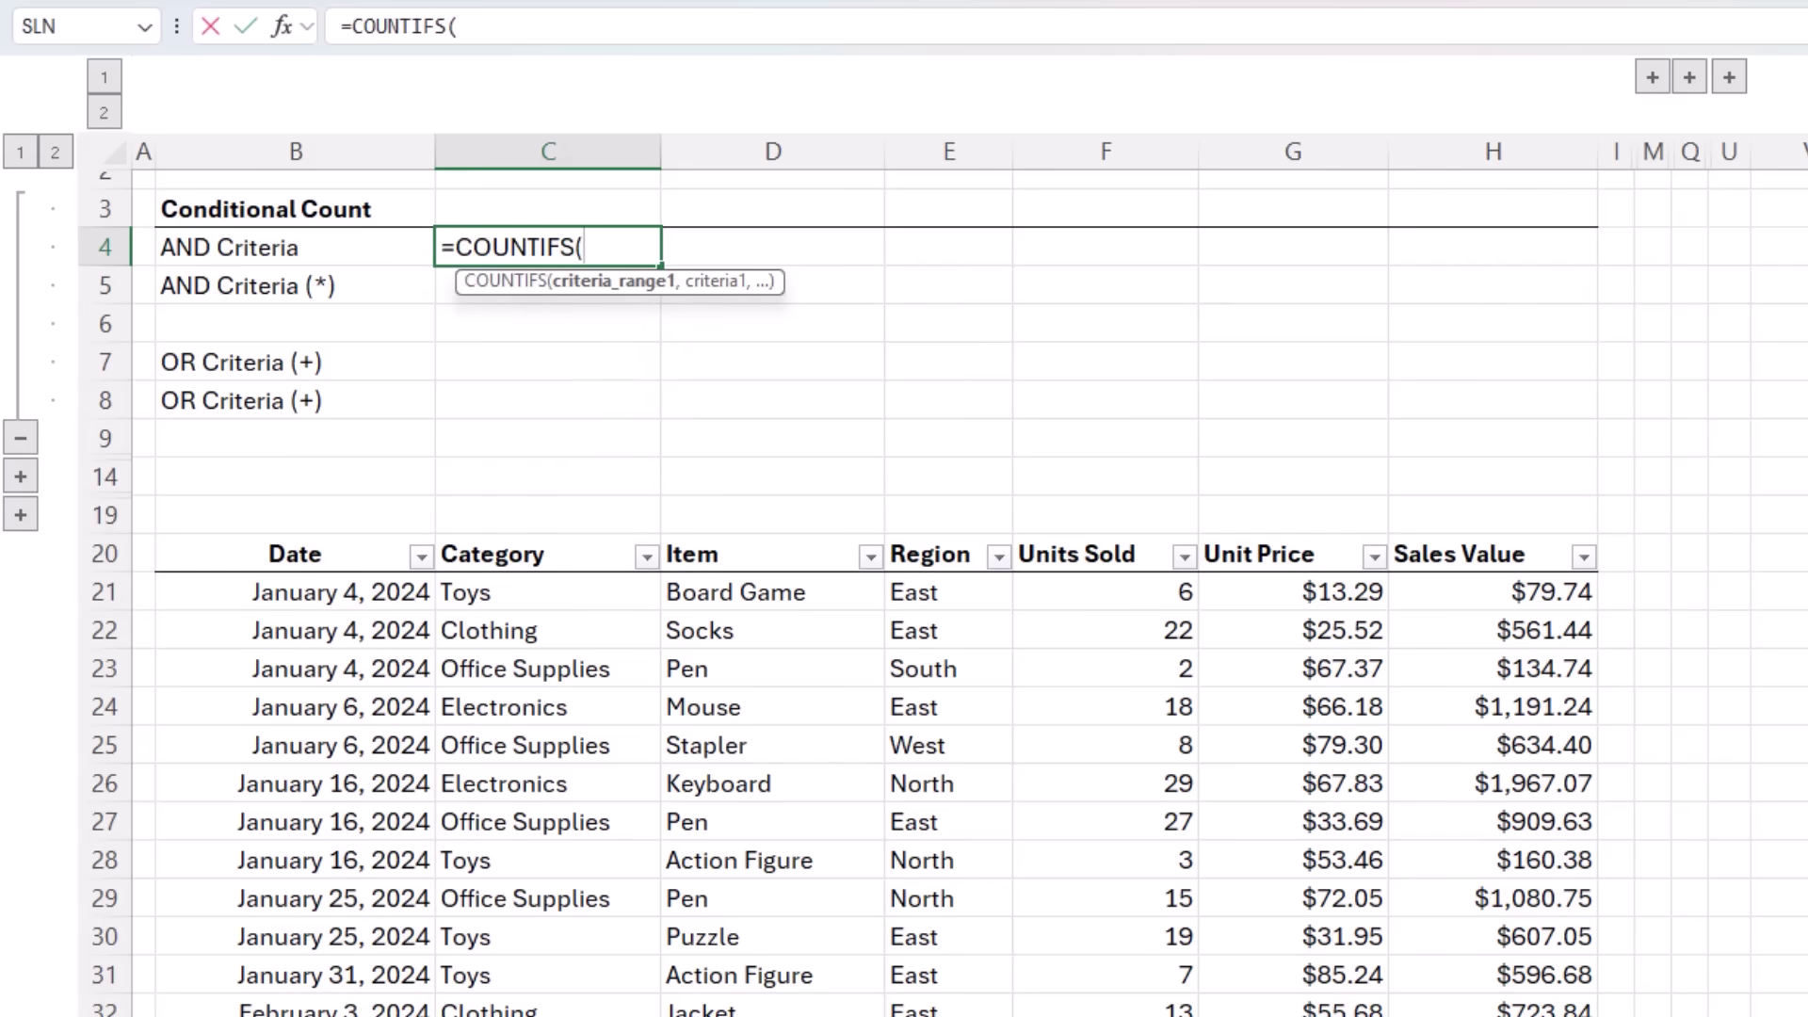
{"action": "left_click", "coordinate": [1473, 527]}
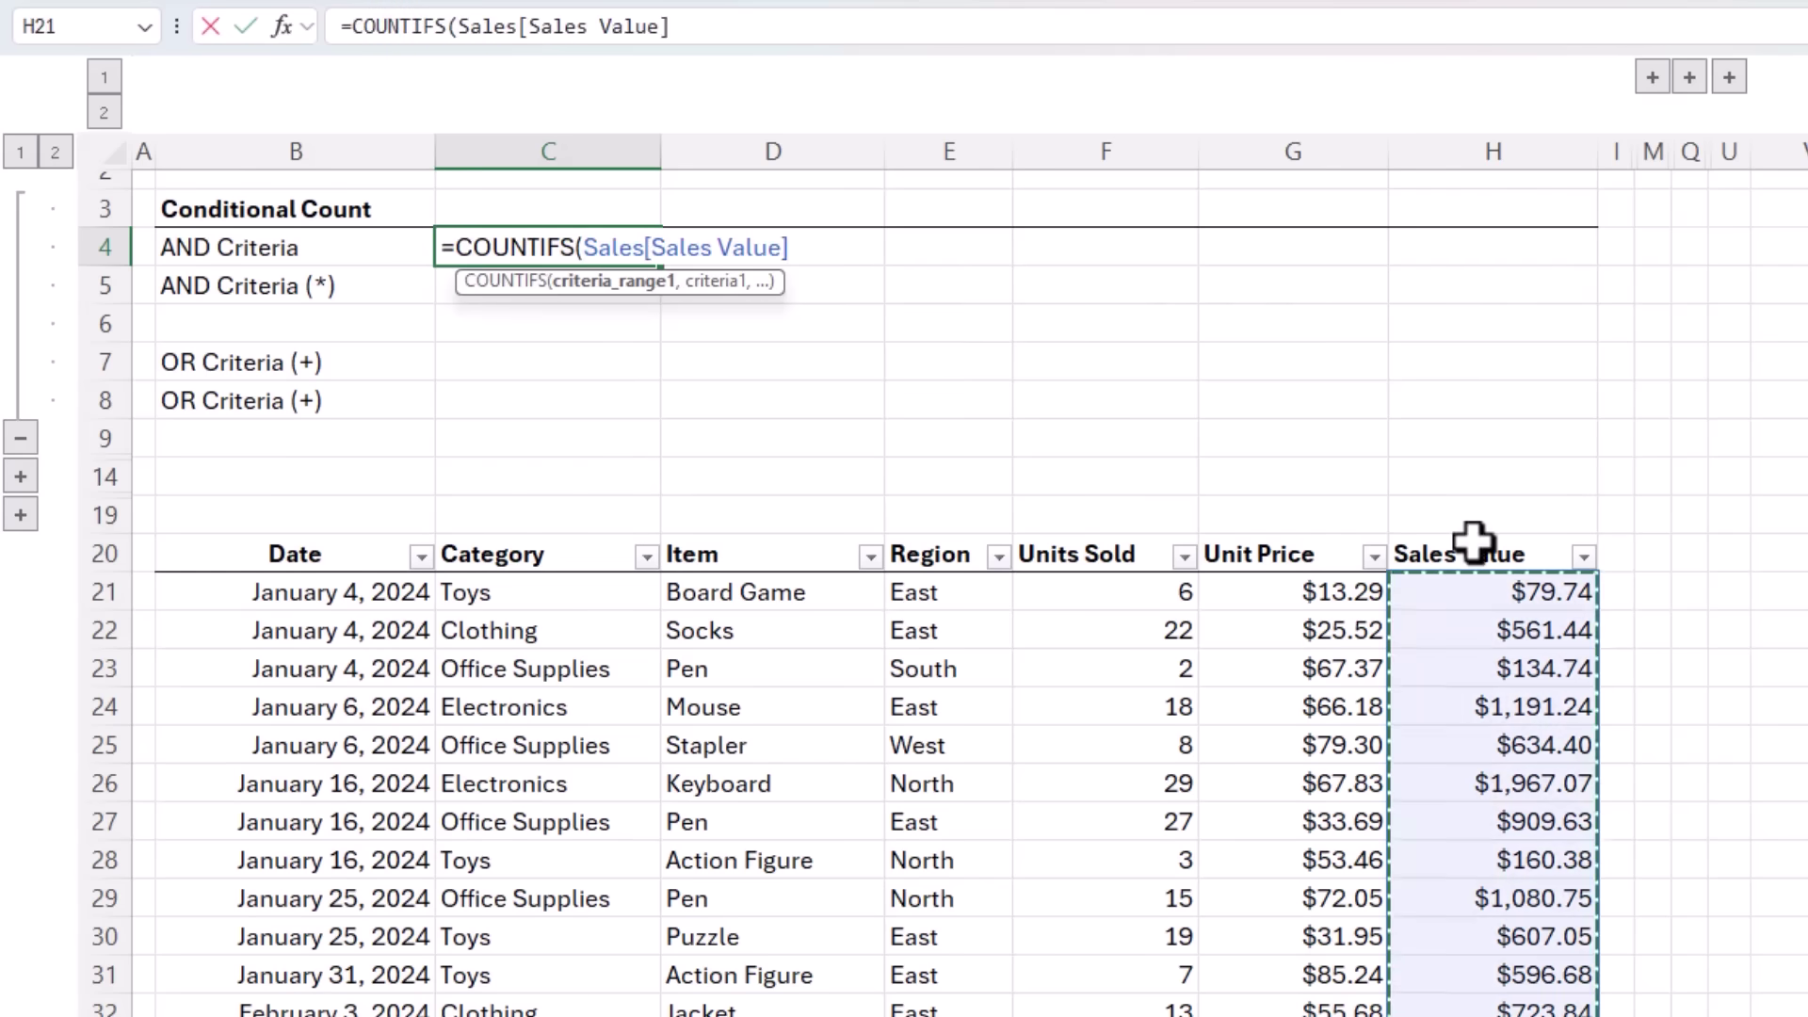
{"action": "type", "text": ","}
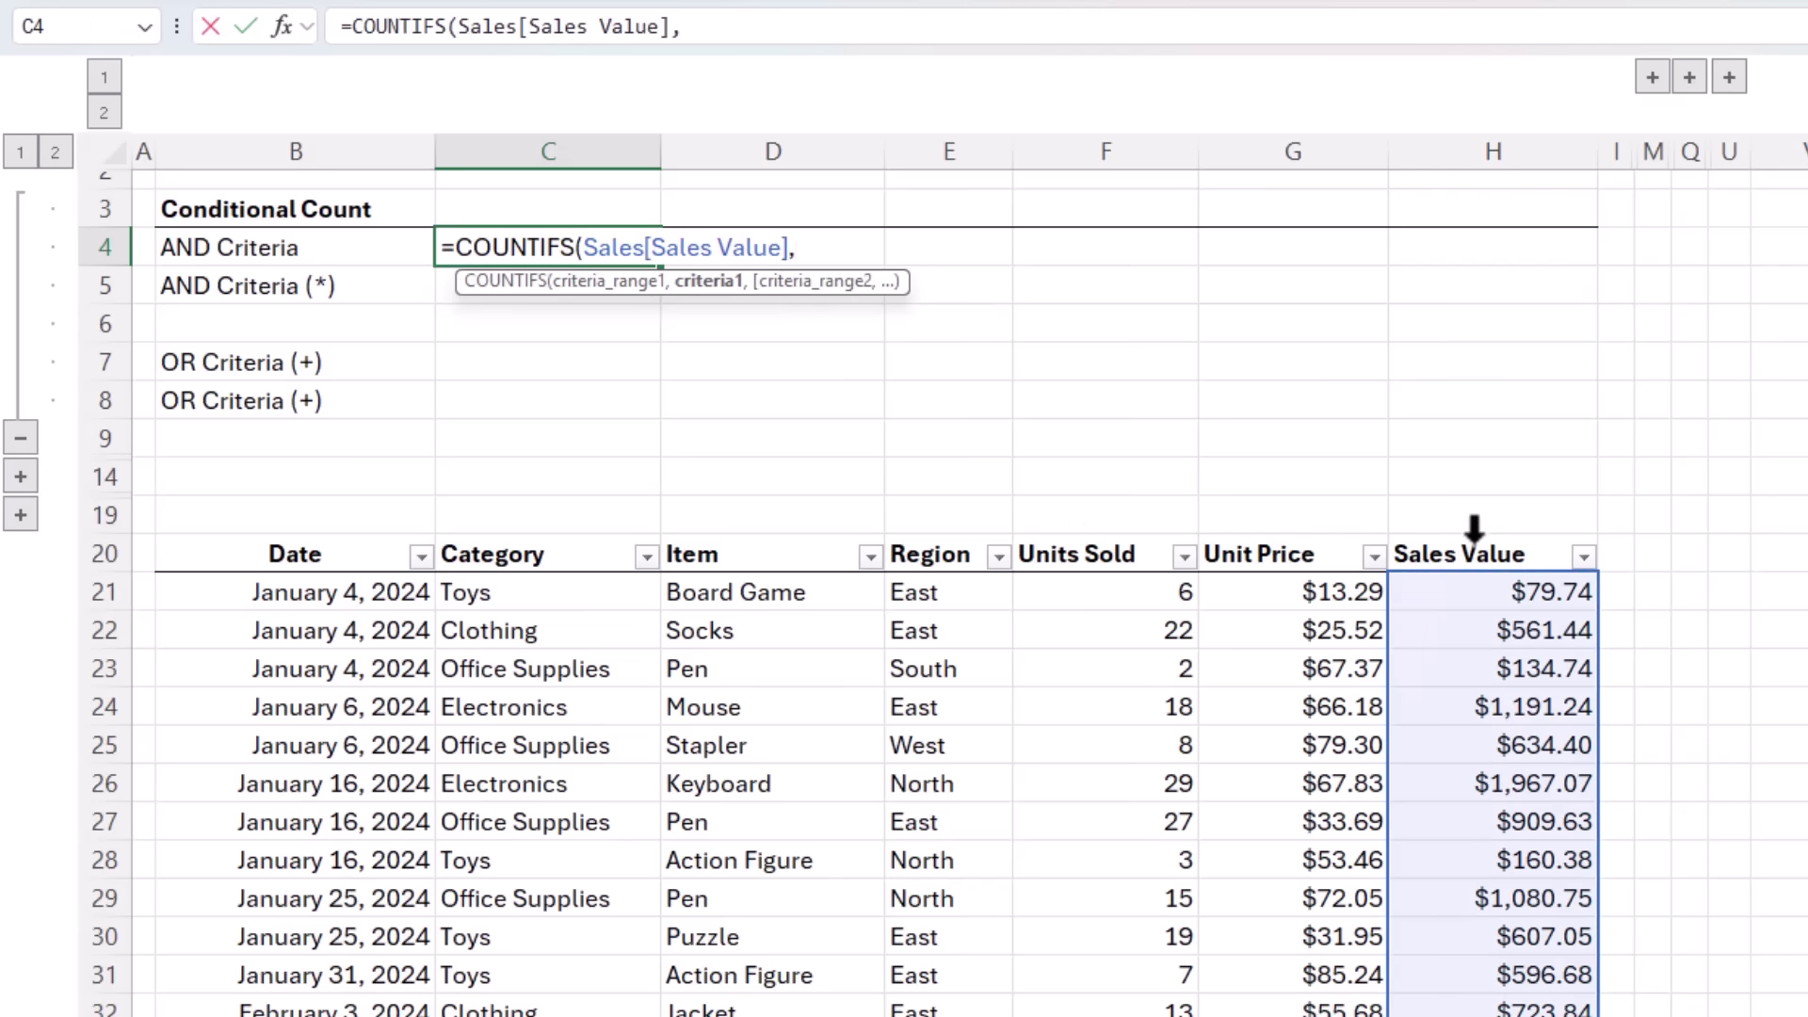
{"action": "type", "text": "\">\"&1000"}
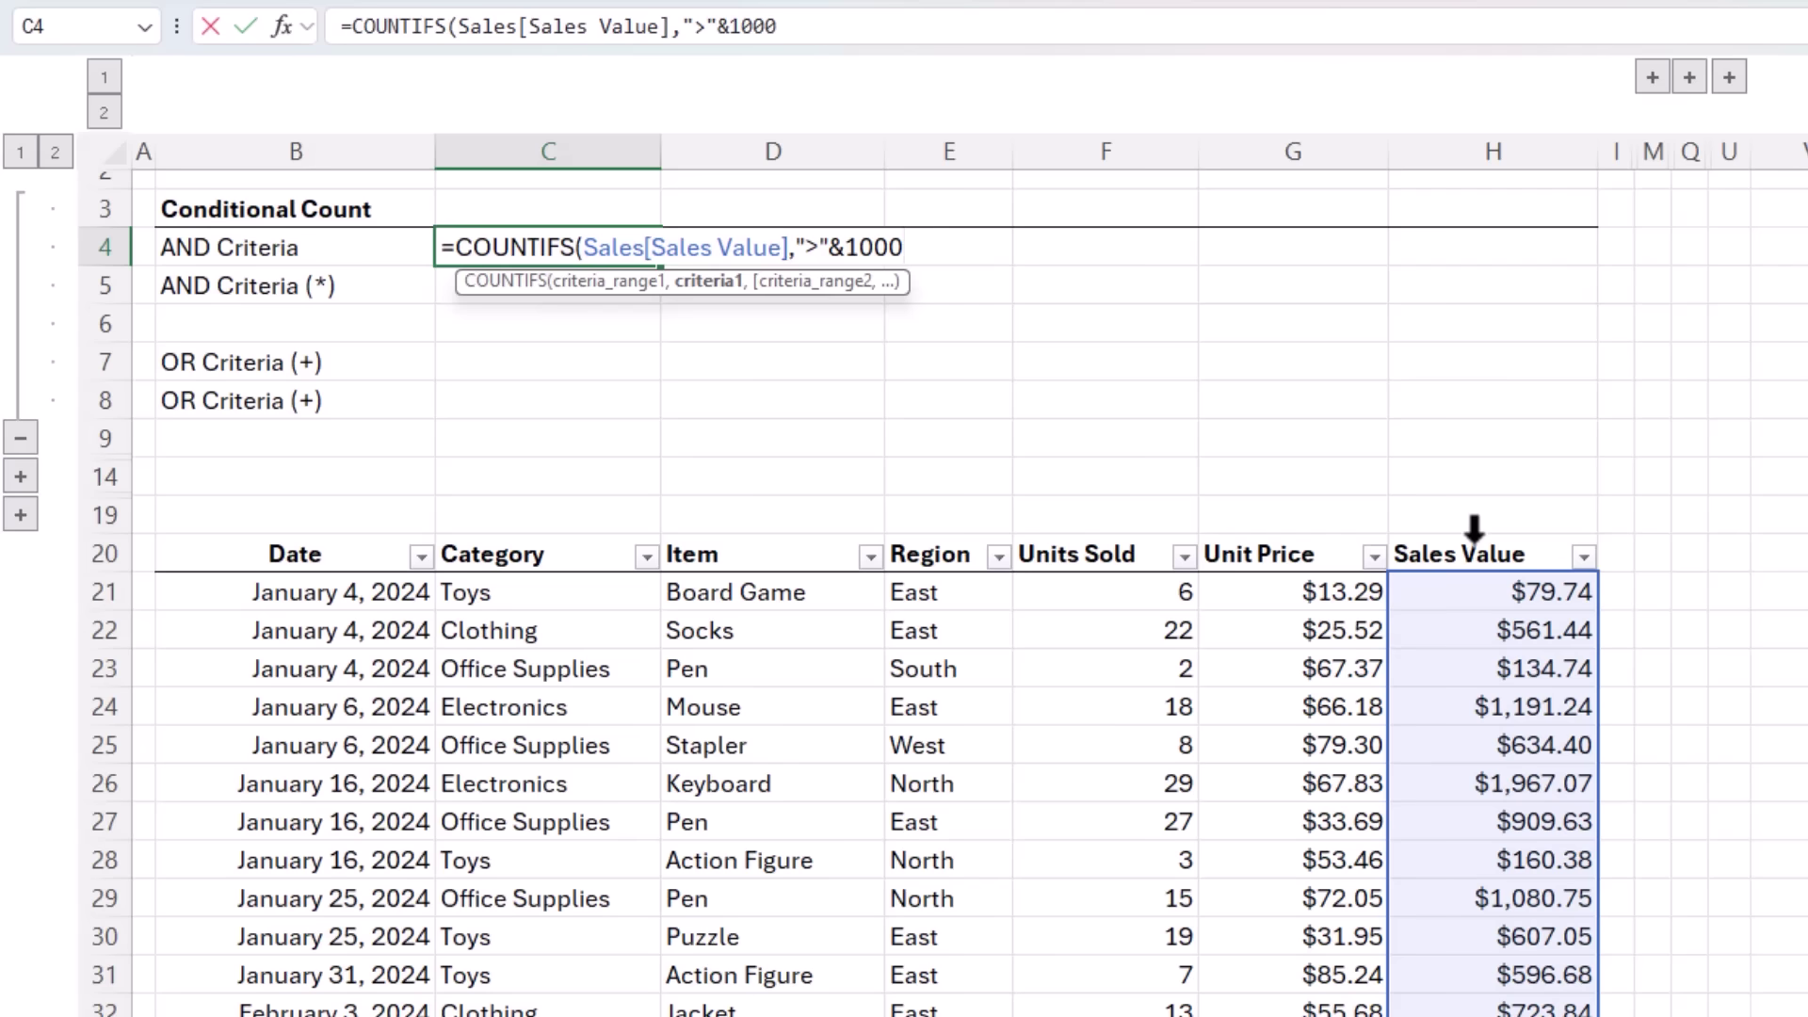
{"action": "type", "text": ","}
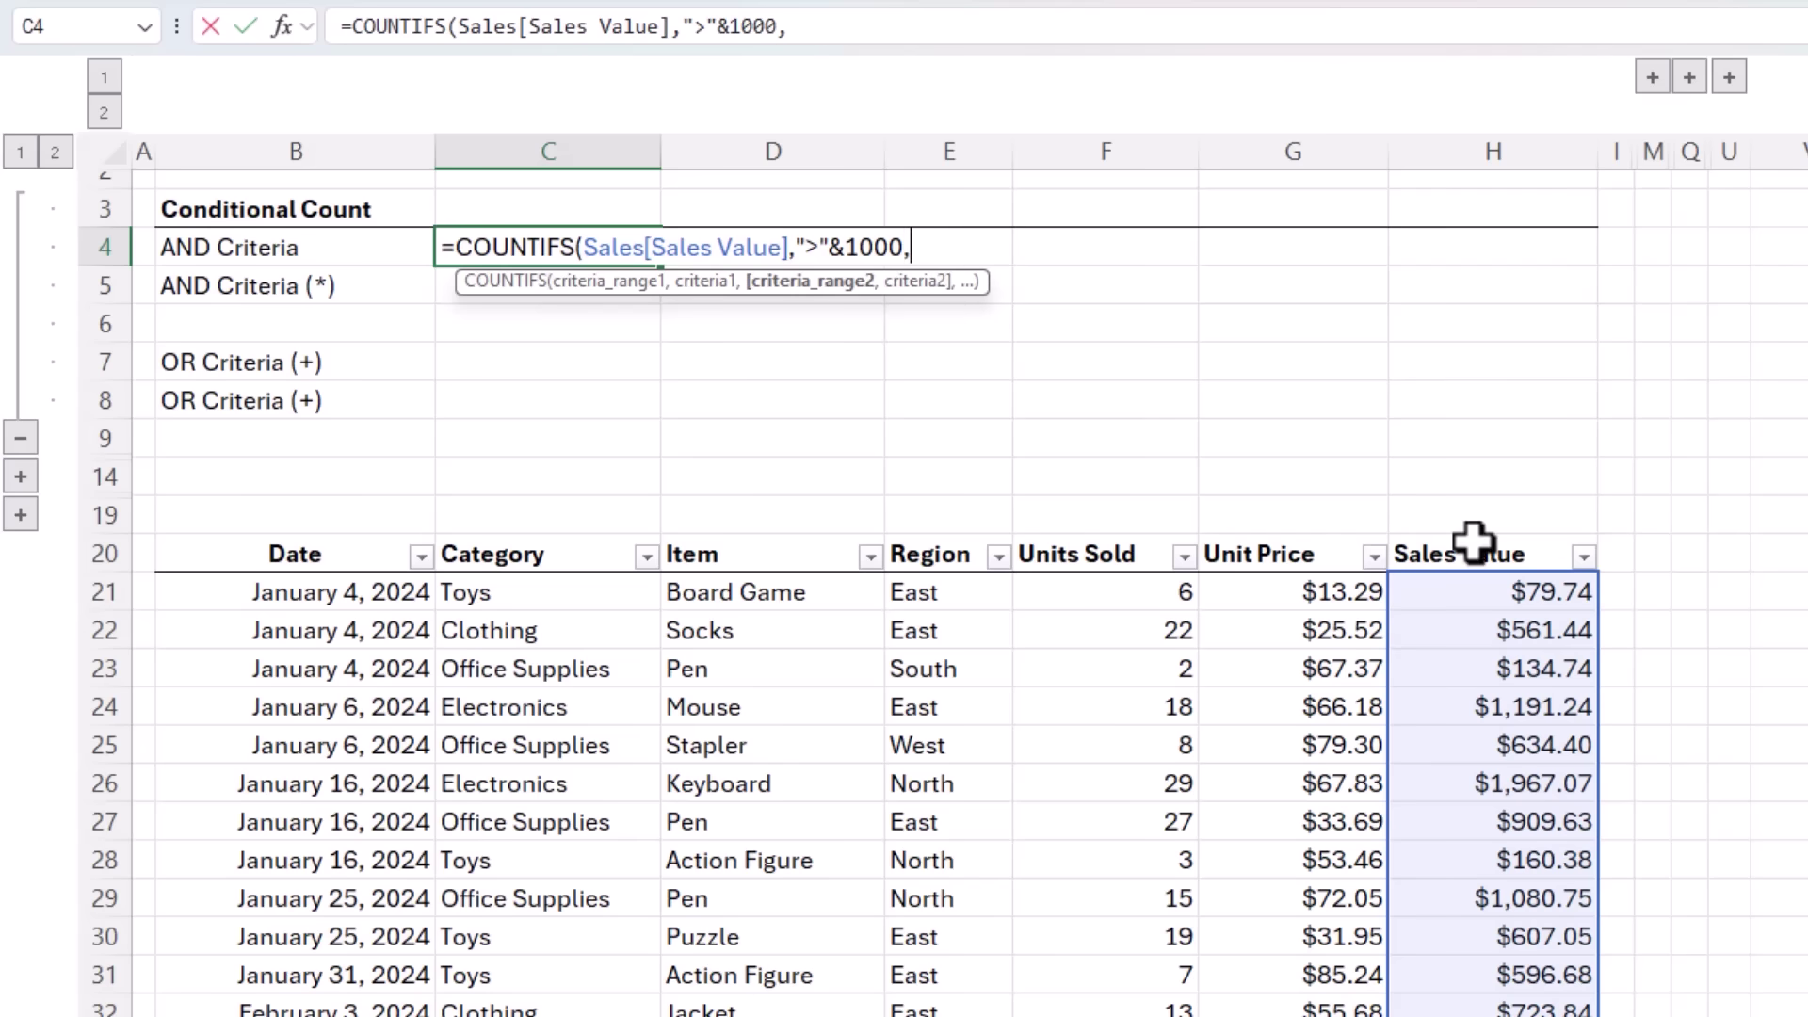
{"action": "left_click", "coordinate": [748, 527]}
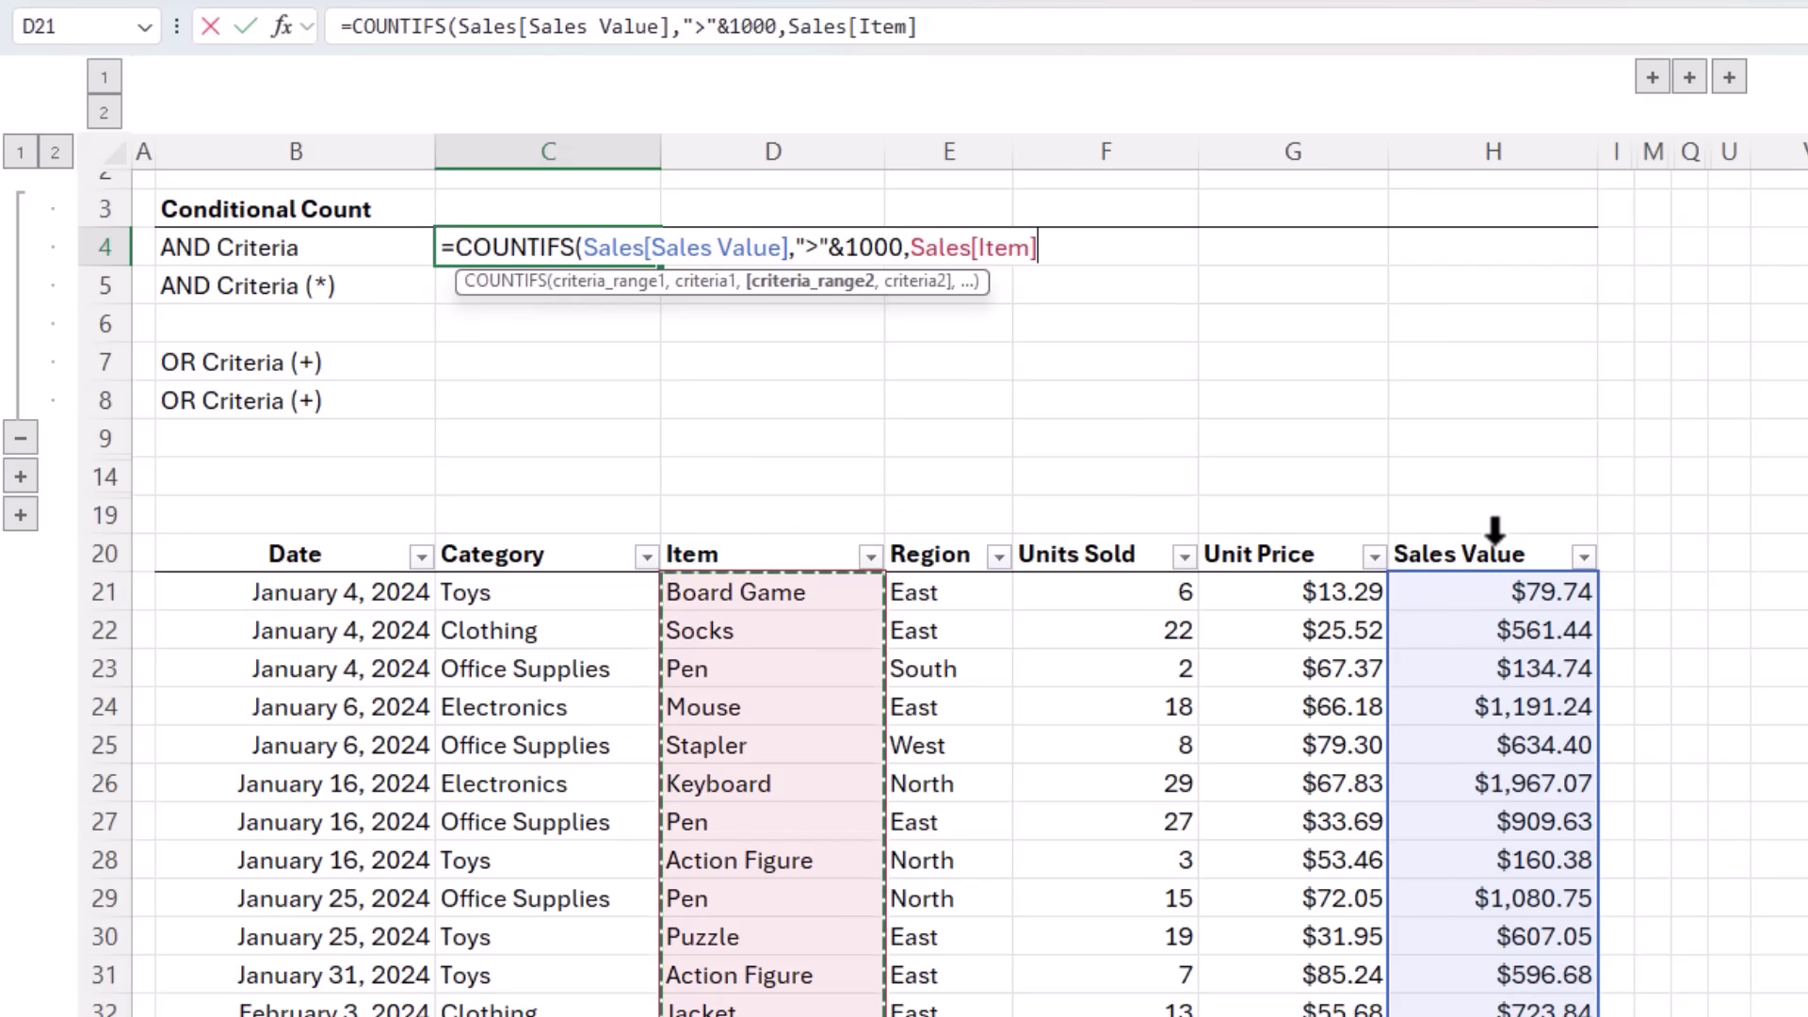
{"action": "type", "text": ","}
{"action": "type", "text": "\"Mou"}
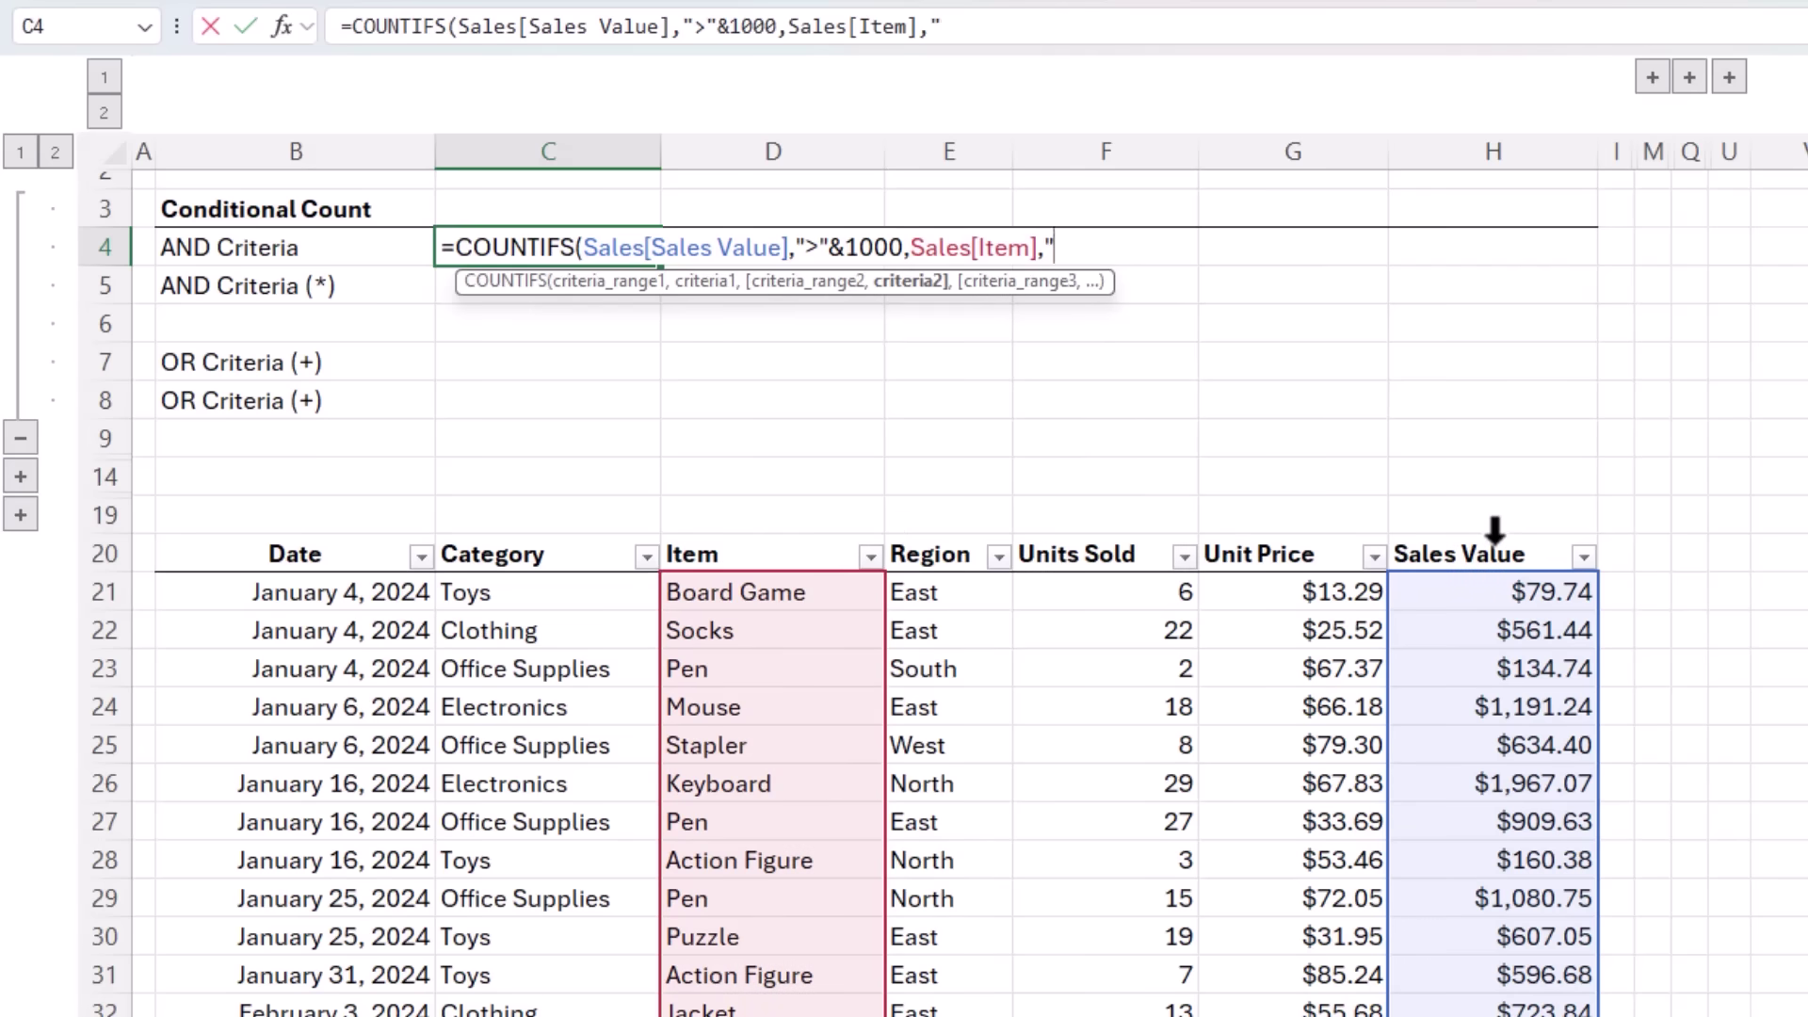
{"action": "type", "text": "se\")"}
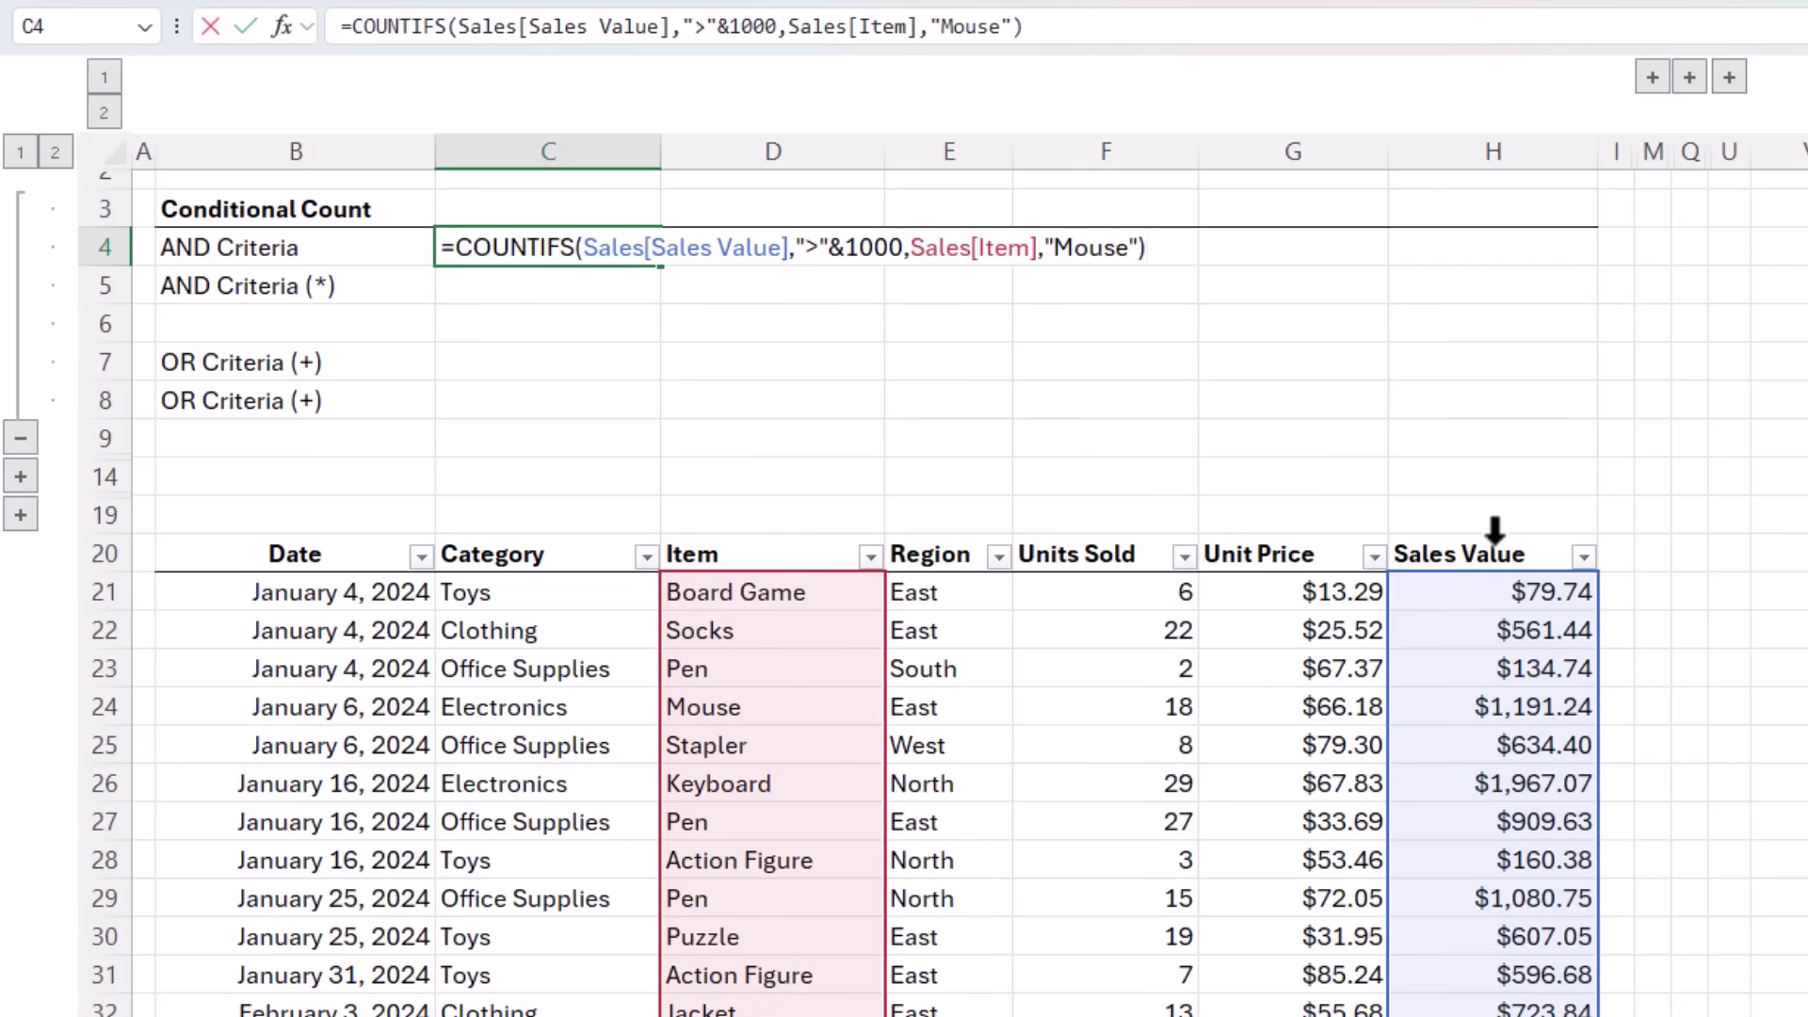
{"action": "key", "text": "Return"}
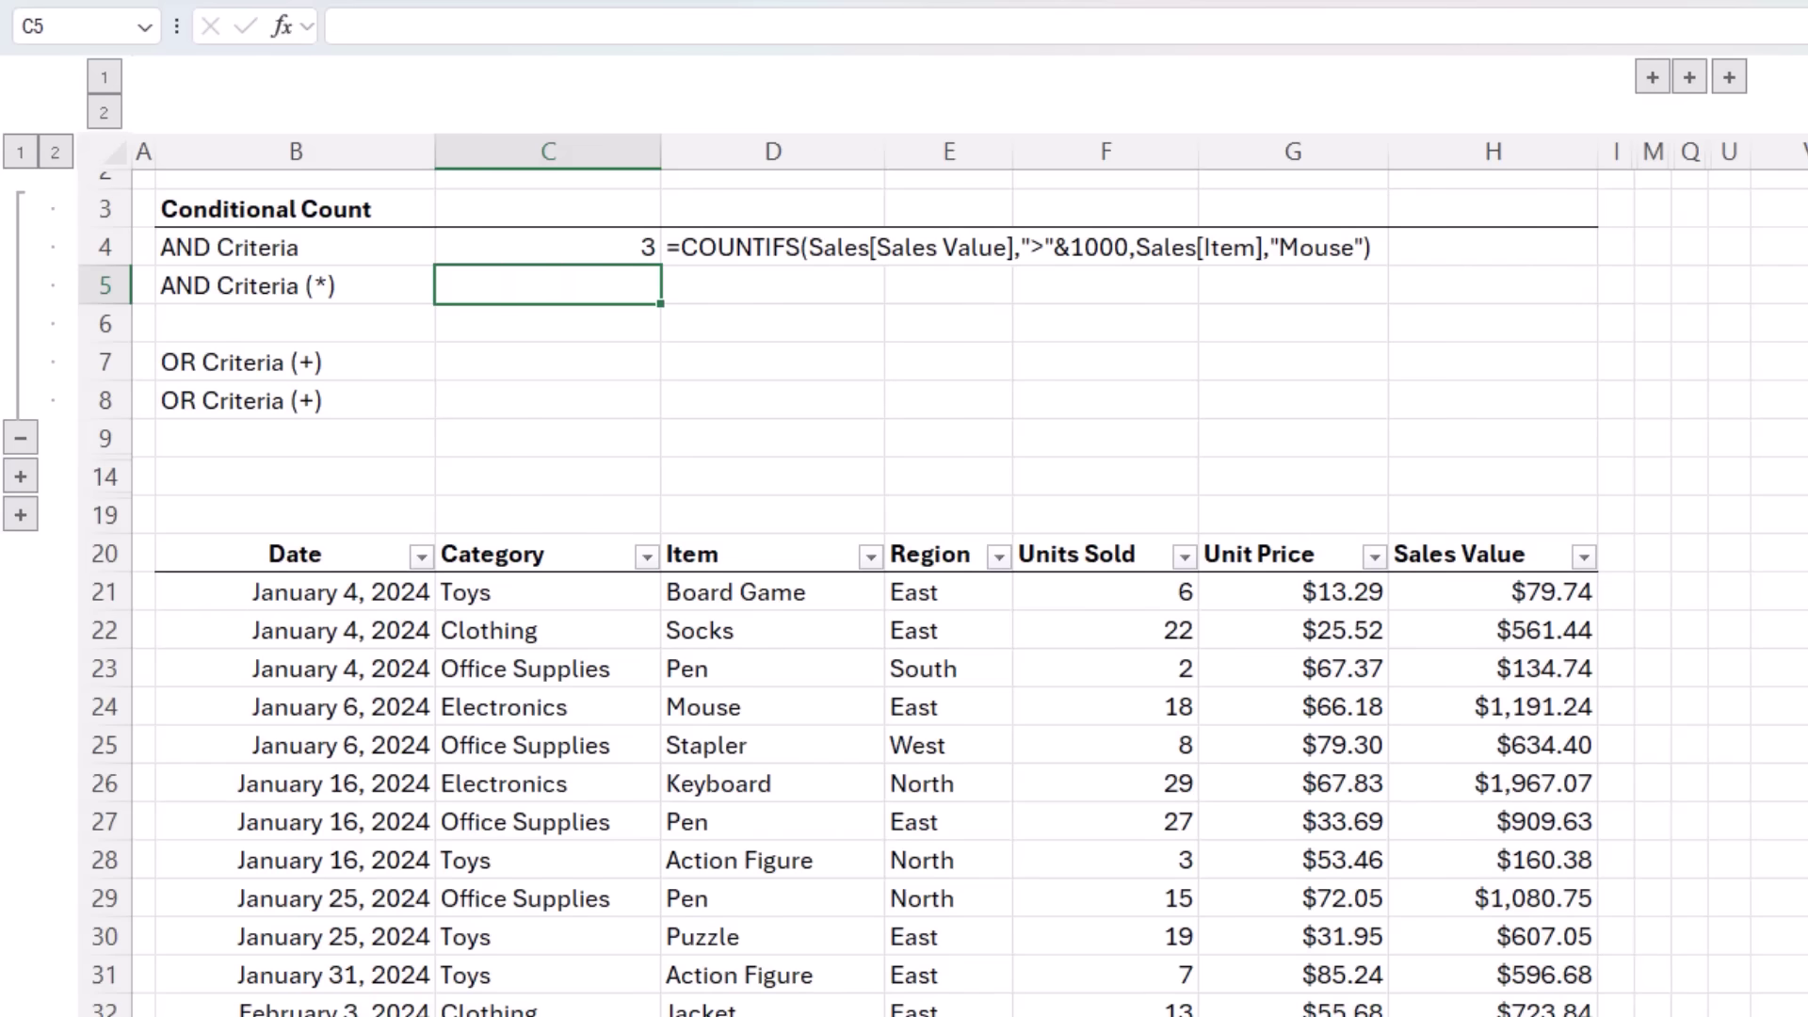
Review C4's over-1000 and Mouse criteria without changing the formula, then move to C5
{"action": "double_click", "coordinate": [610, 246]}
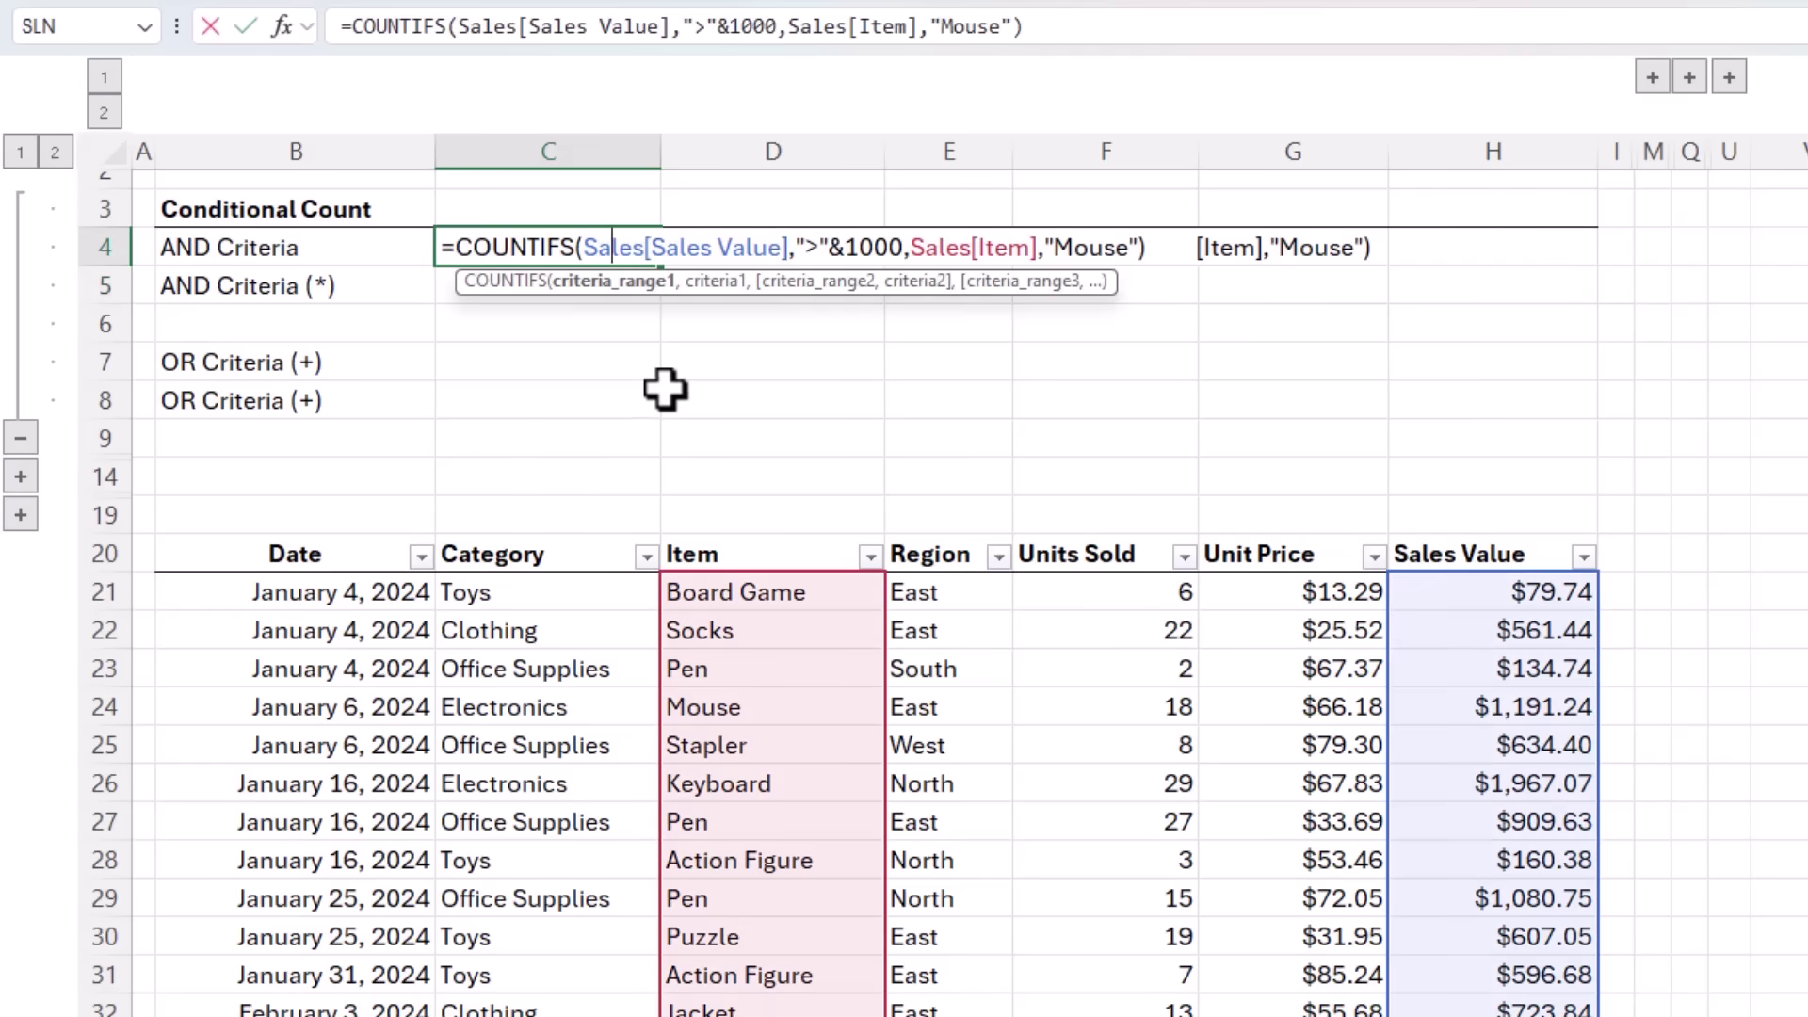
{"action": "left_click", "coordinate": [733, 282]}
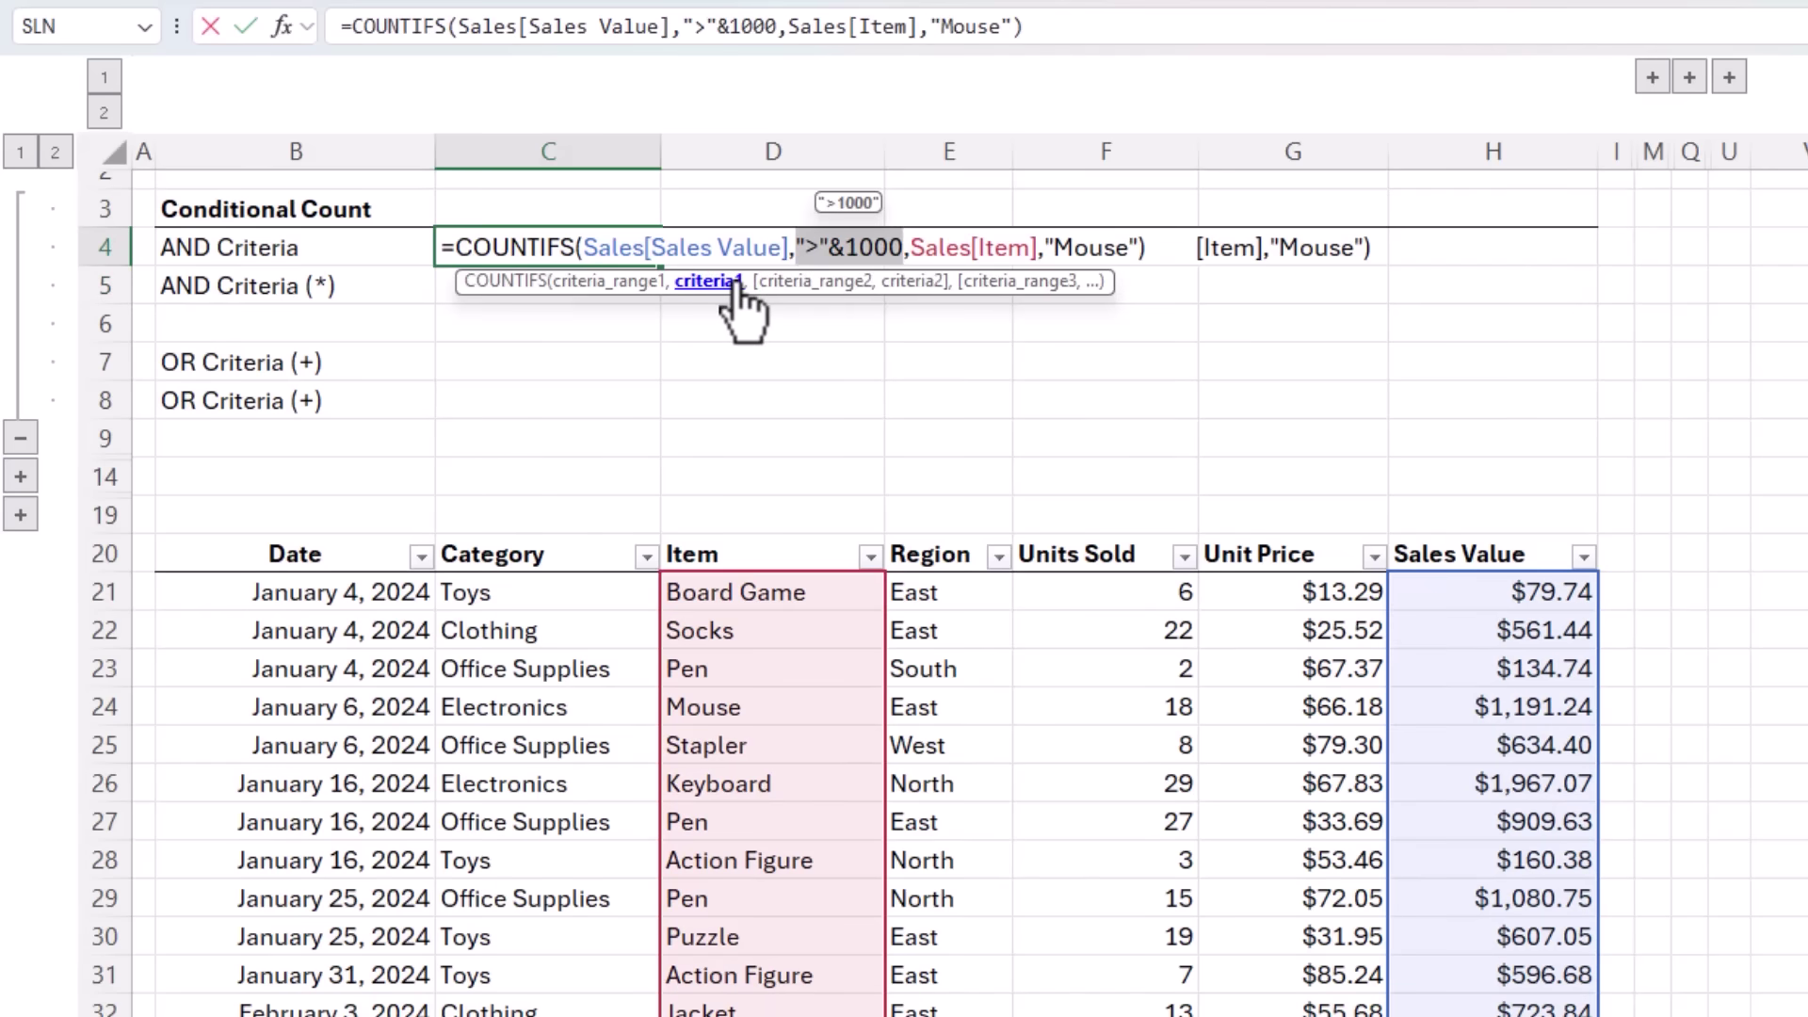
{"action": "left_click", "coordinate": [918, 282]}
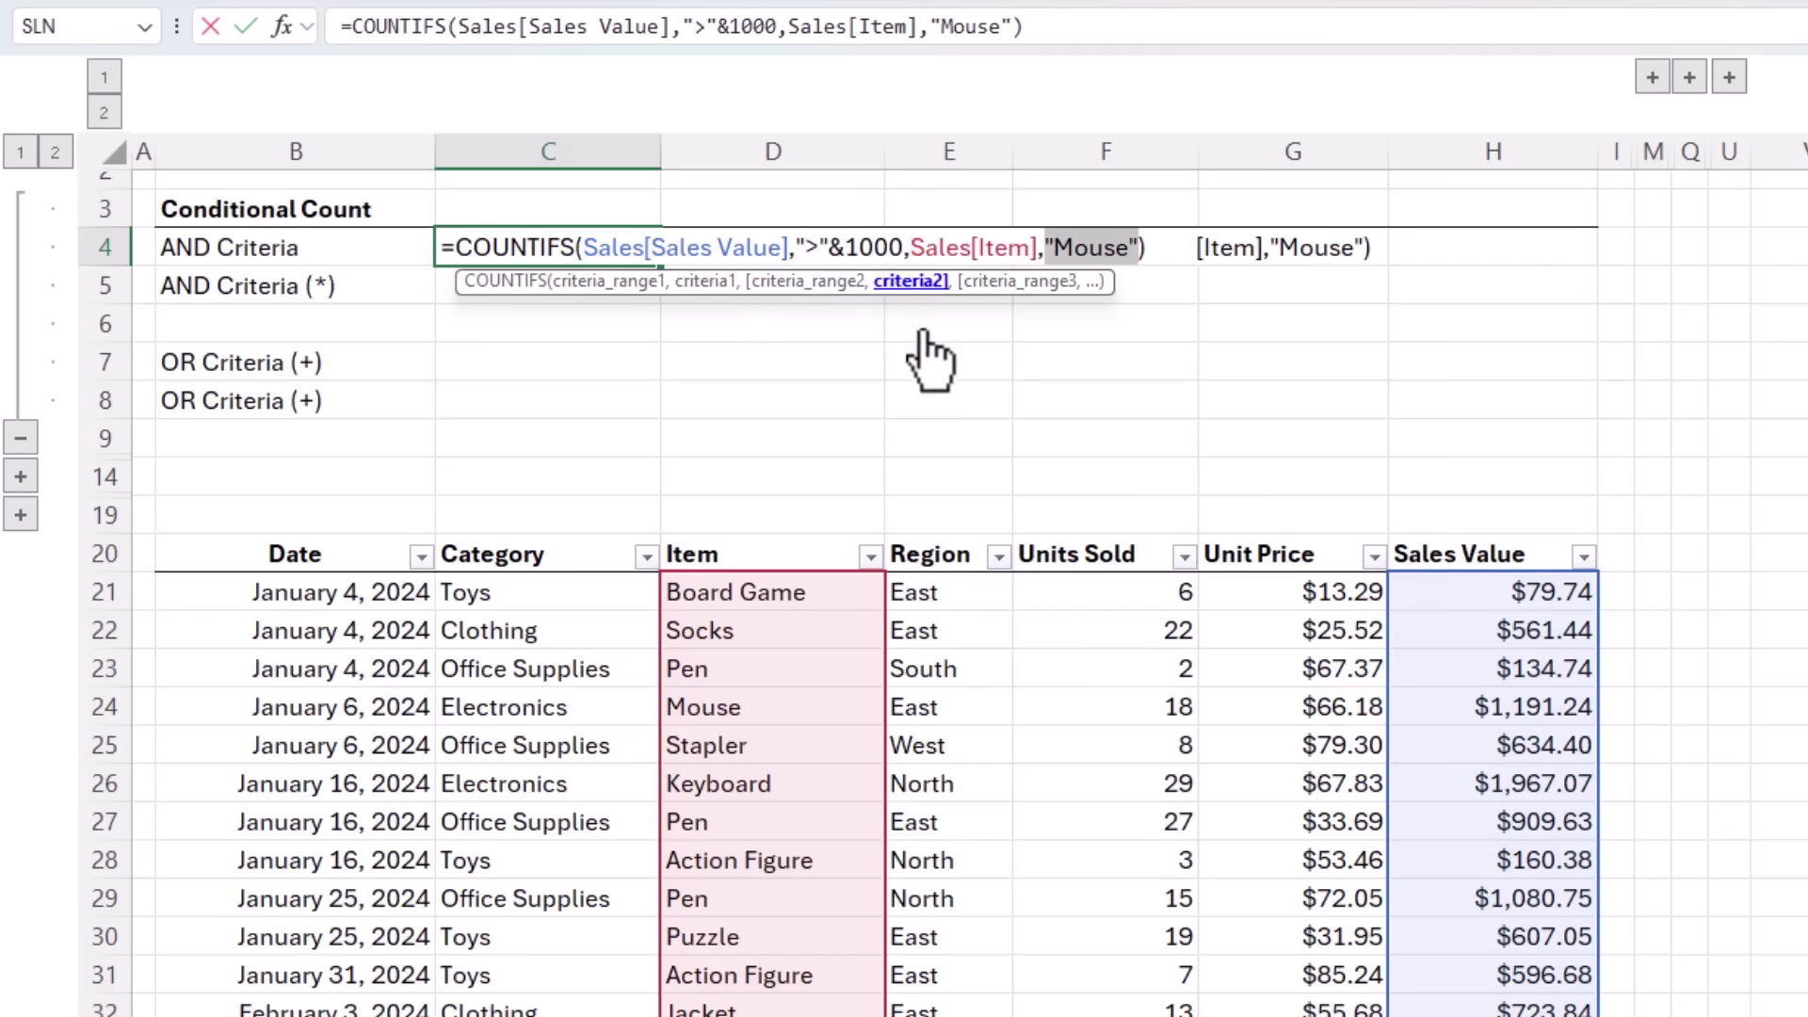
{"action": "key", "text": "ctrl+Return"}
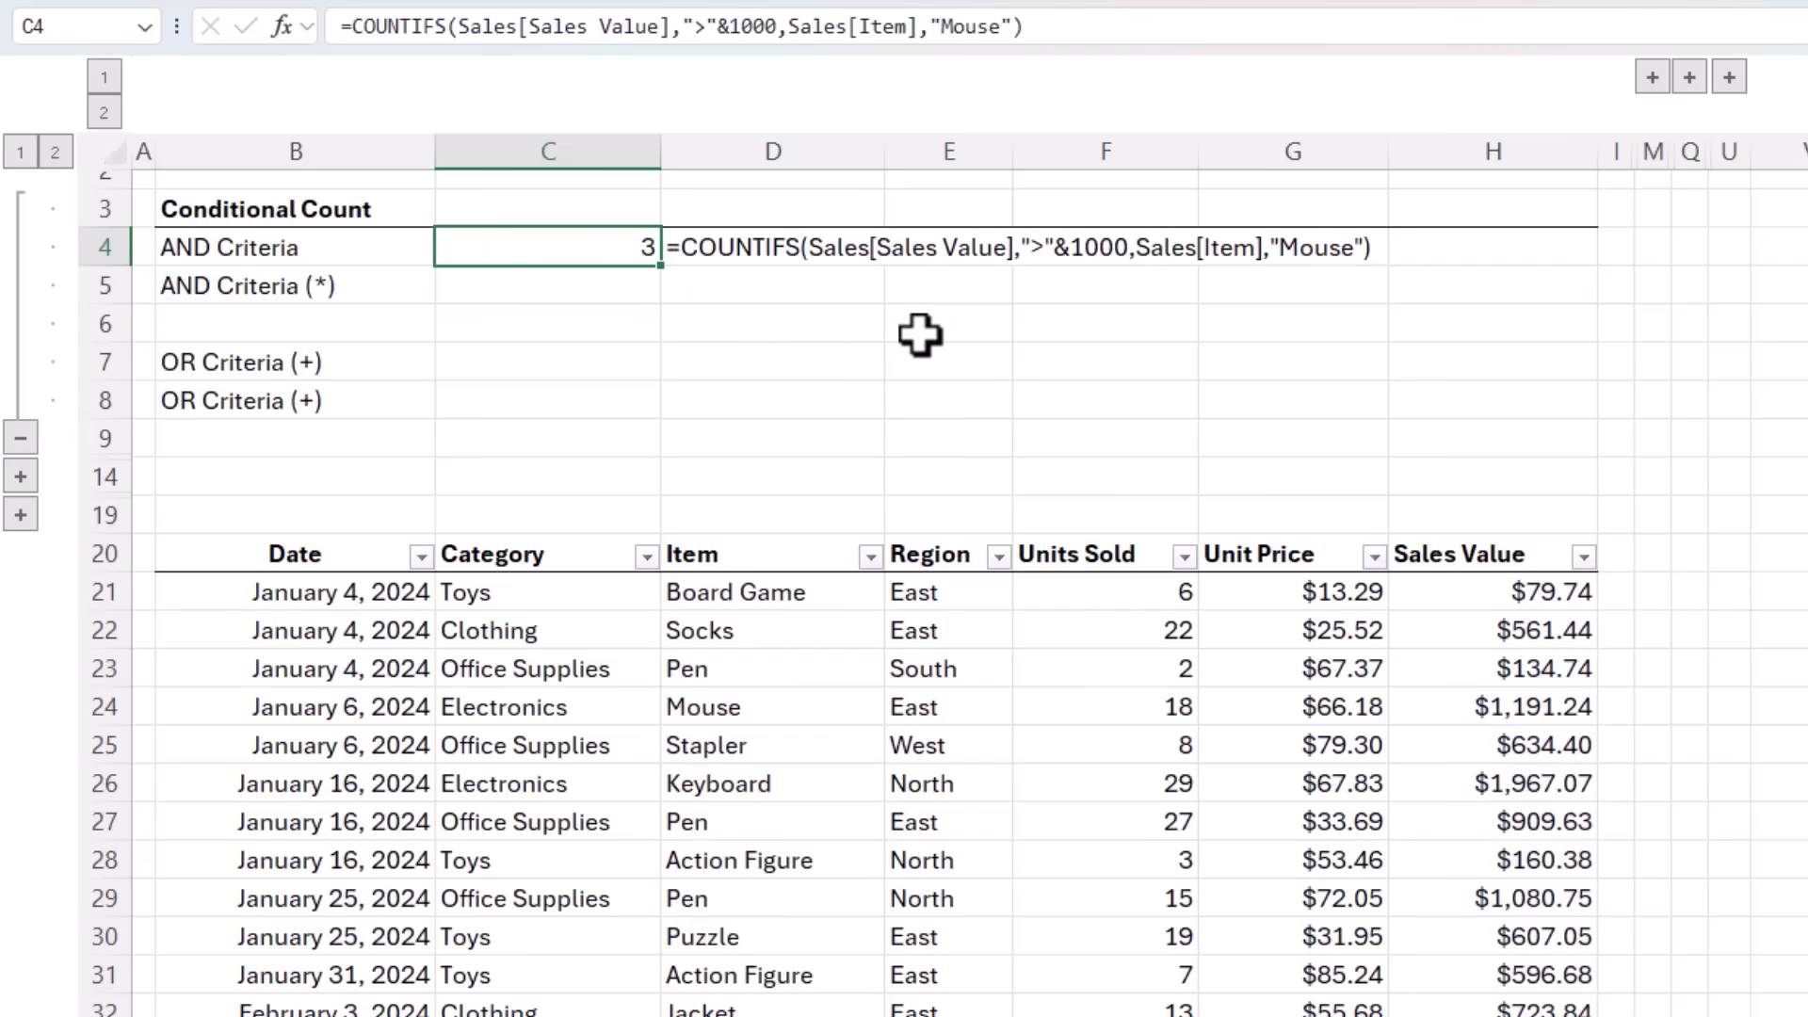
{"action": "key", "text": "Down"}
Enter =SUM((Sales[Sales Value]>1000)*(Sales[Item]="mouse")) in C5, returning 3
{"action": "type", "text": "=sum"}
{"action": "key", "text": "Tab"}
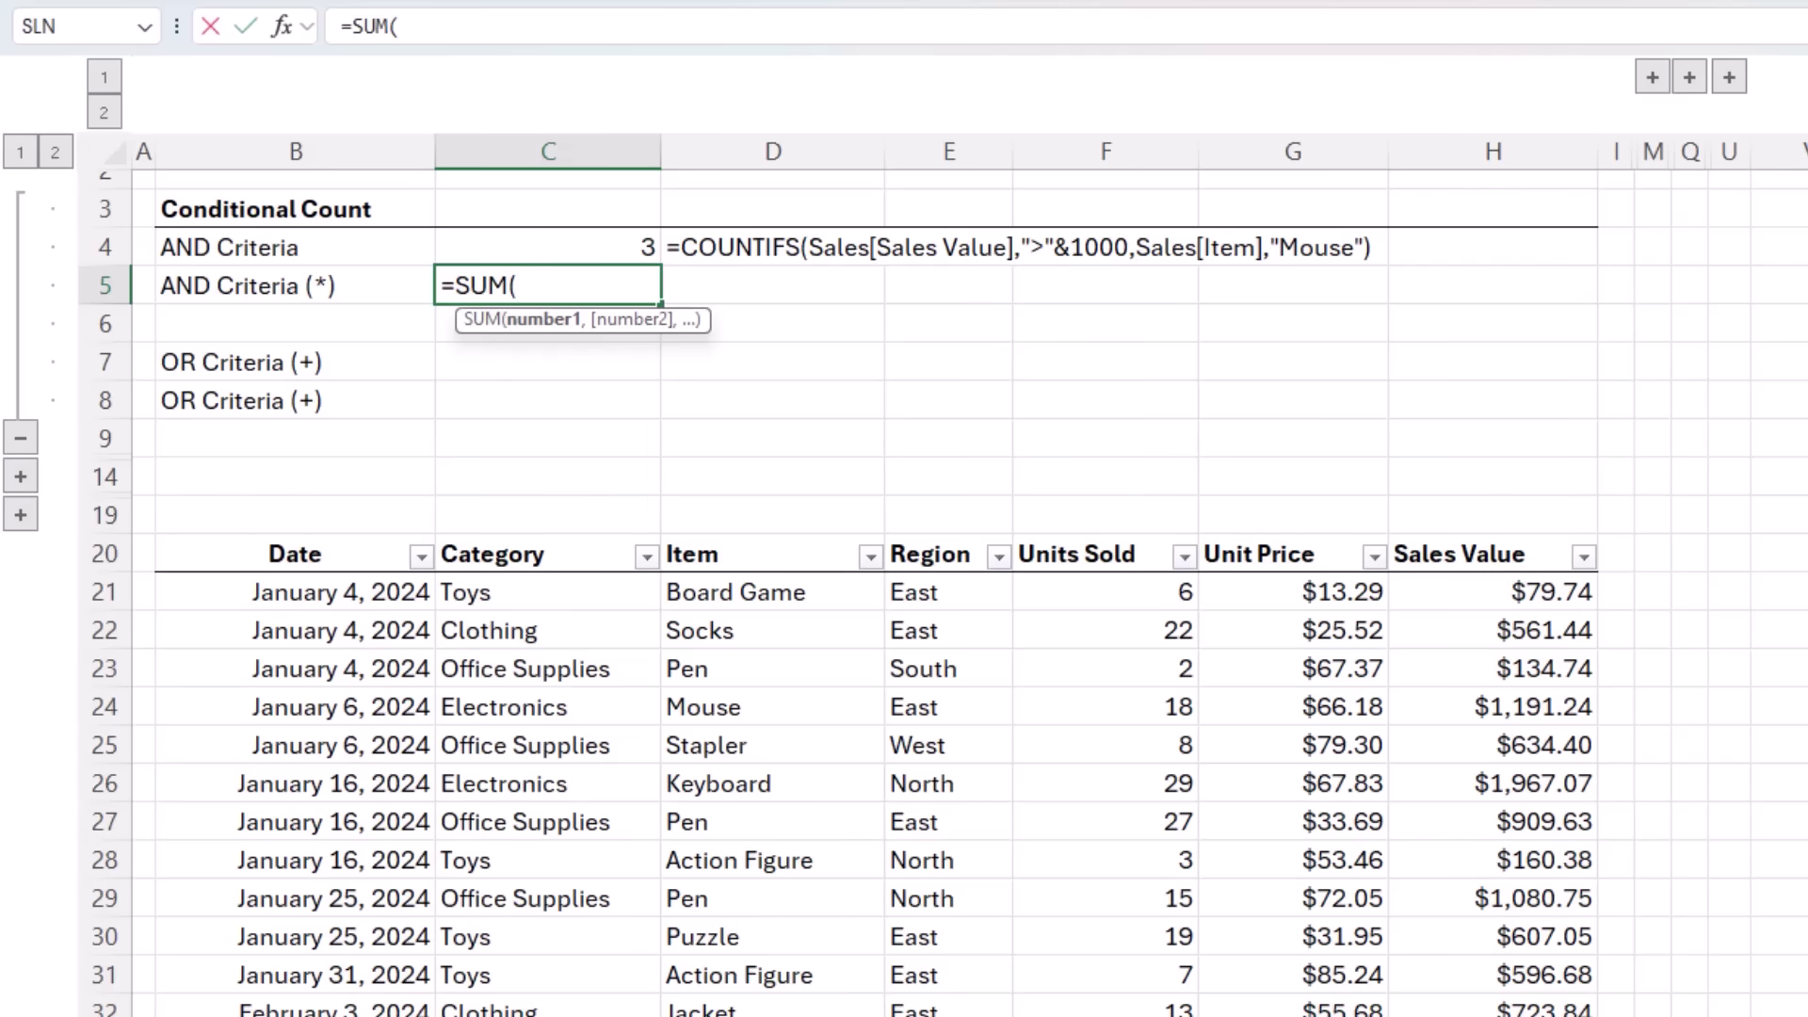
{"action": "type", "text": "("}
{"action": "left_click", "coordinate": [1483, 544]}
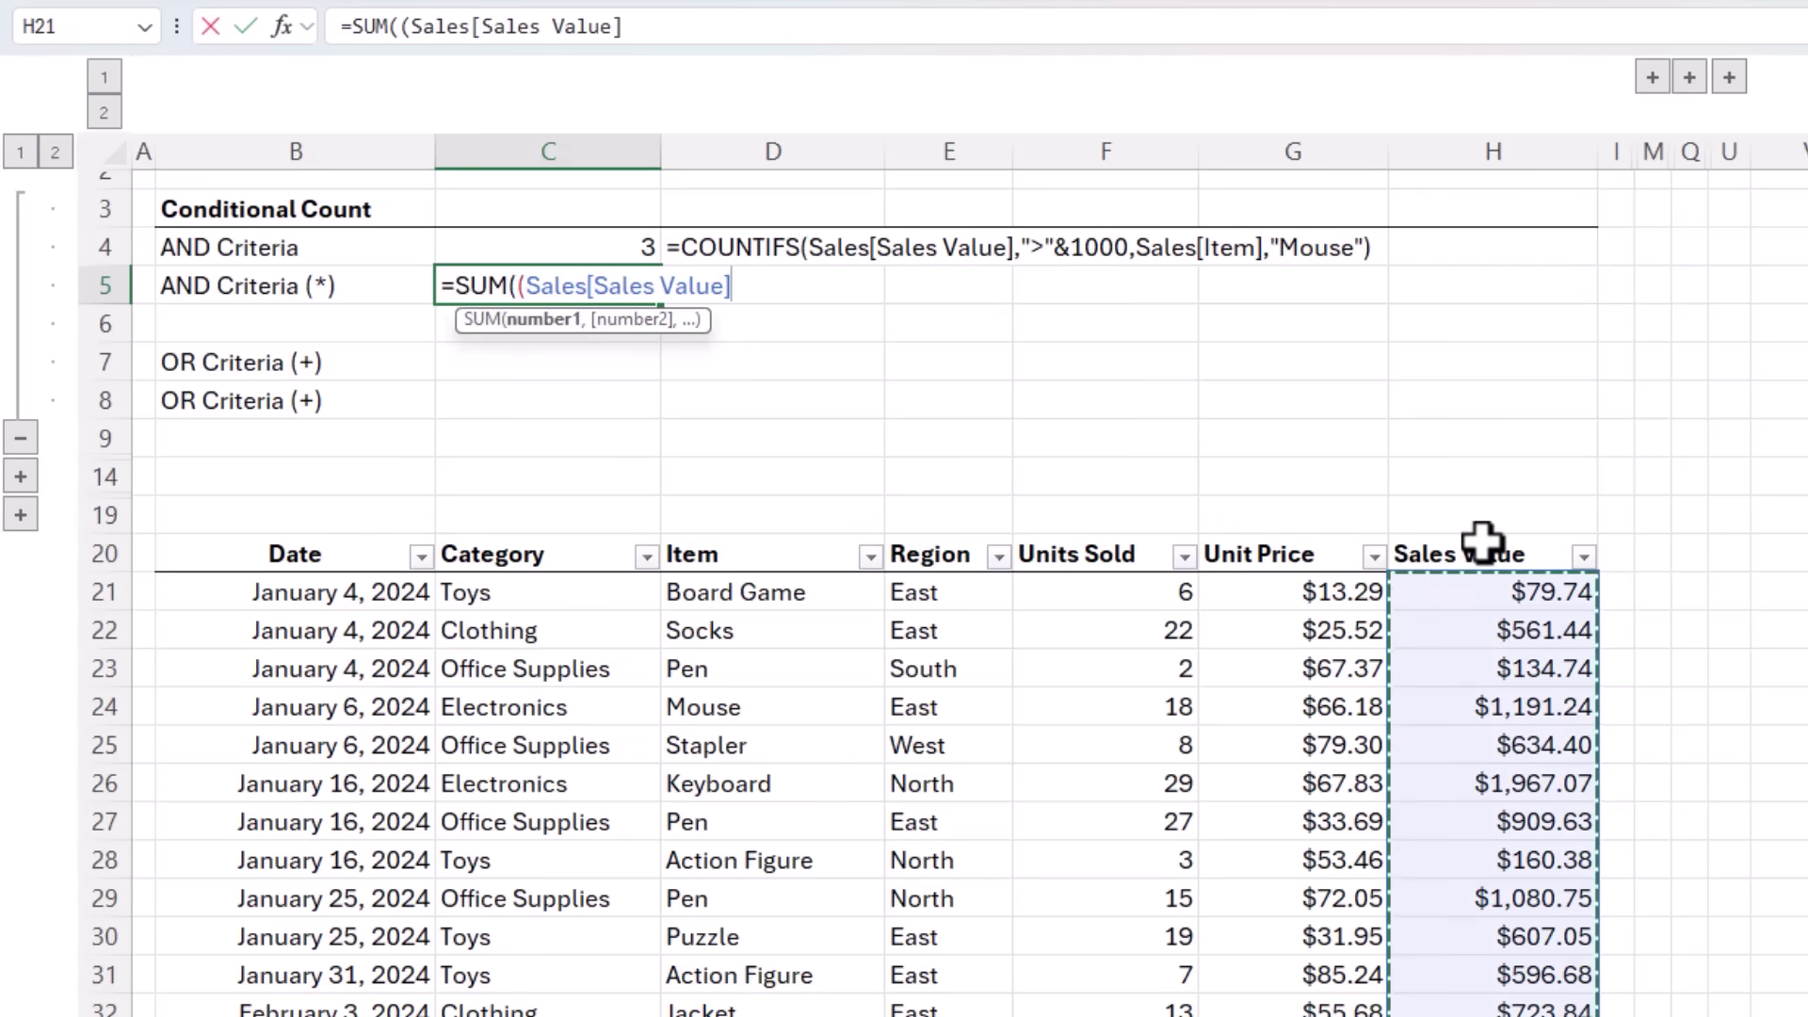
{"action": "type", "text": ">1000"}
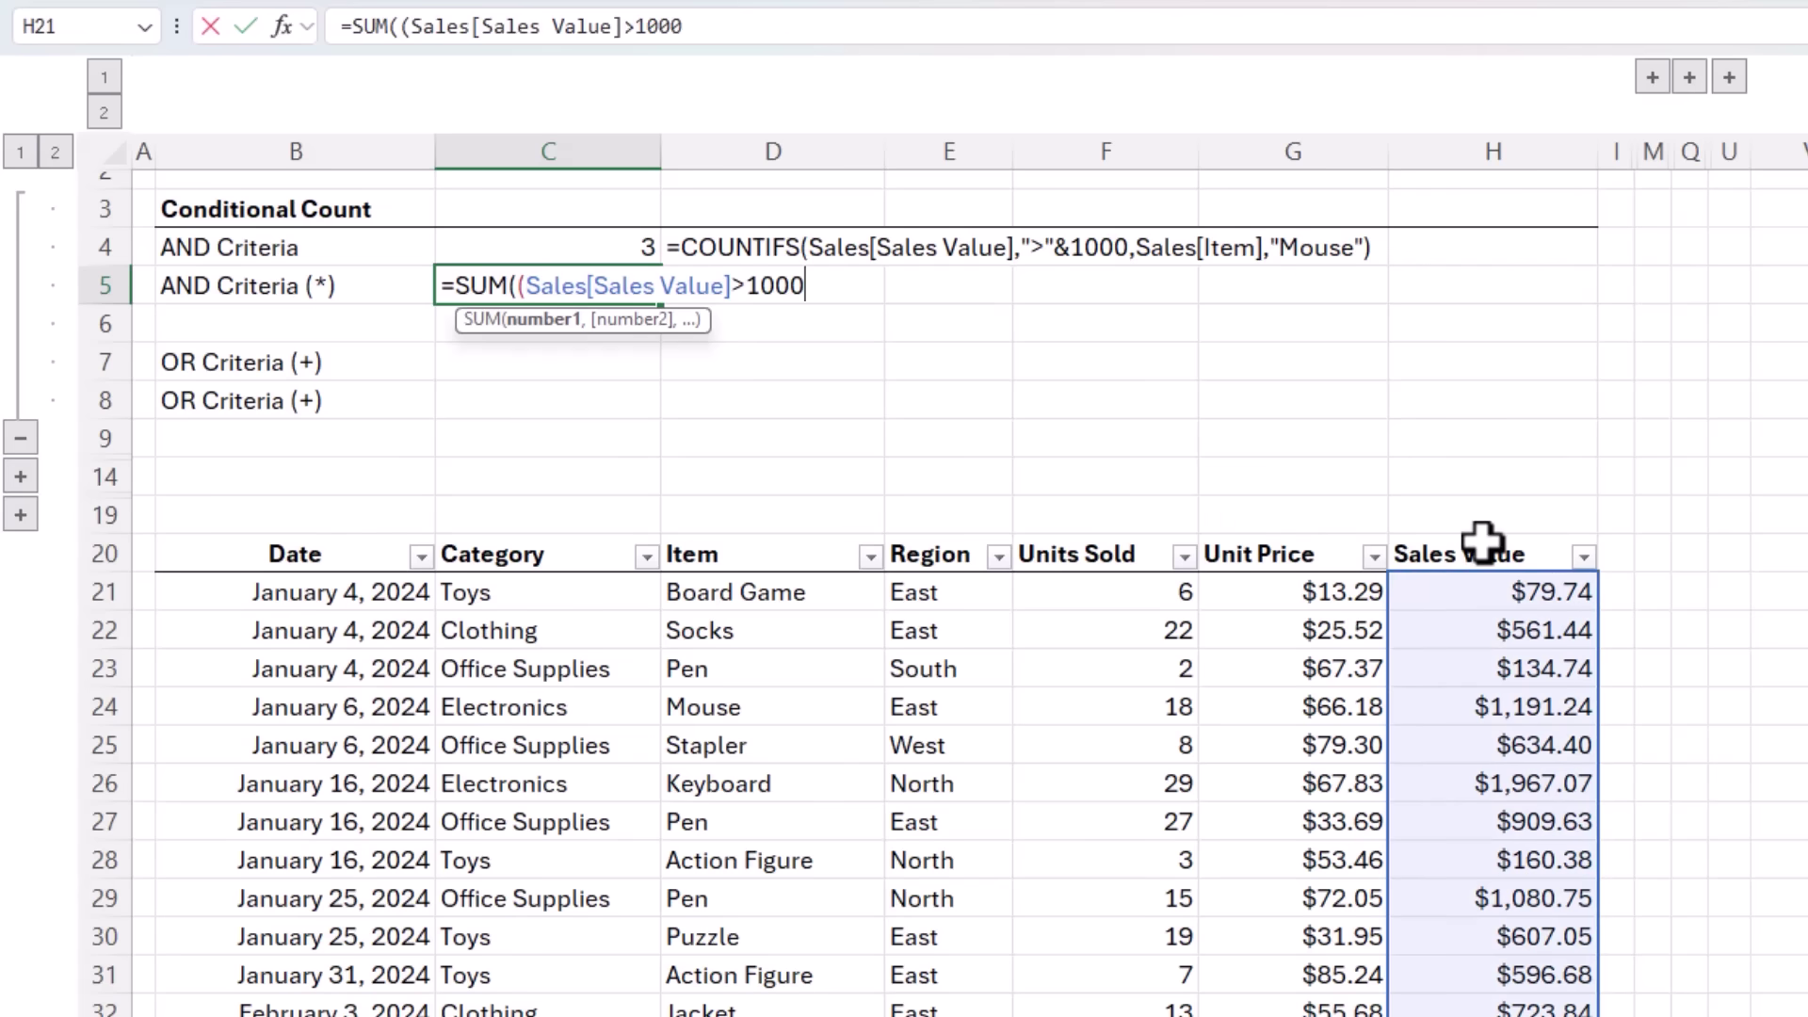
{"action": "type", "text": ")*("}
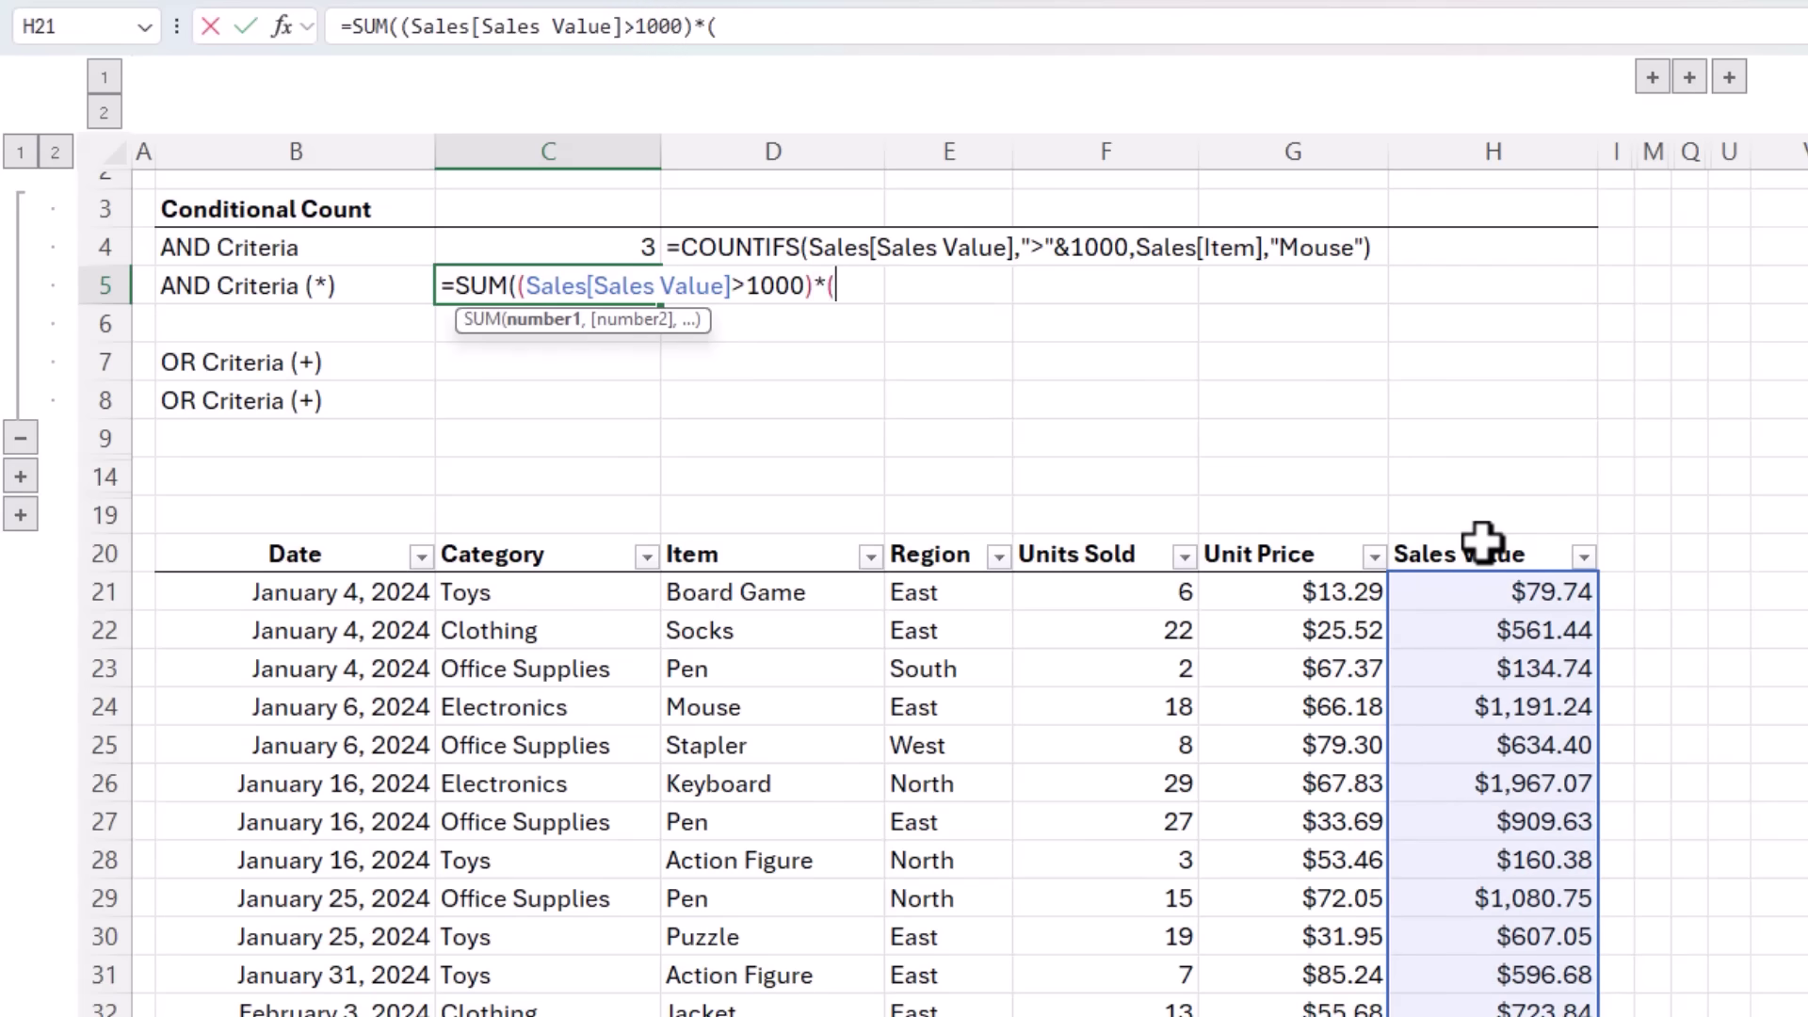
{"action": "left_click", "coordinate": [802, 525]}
{"action": "type", "text": "=\"m"}
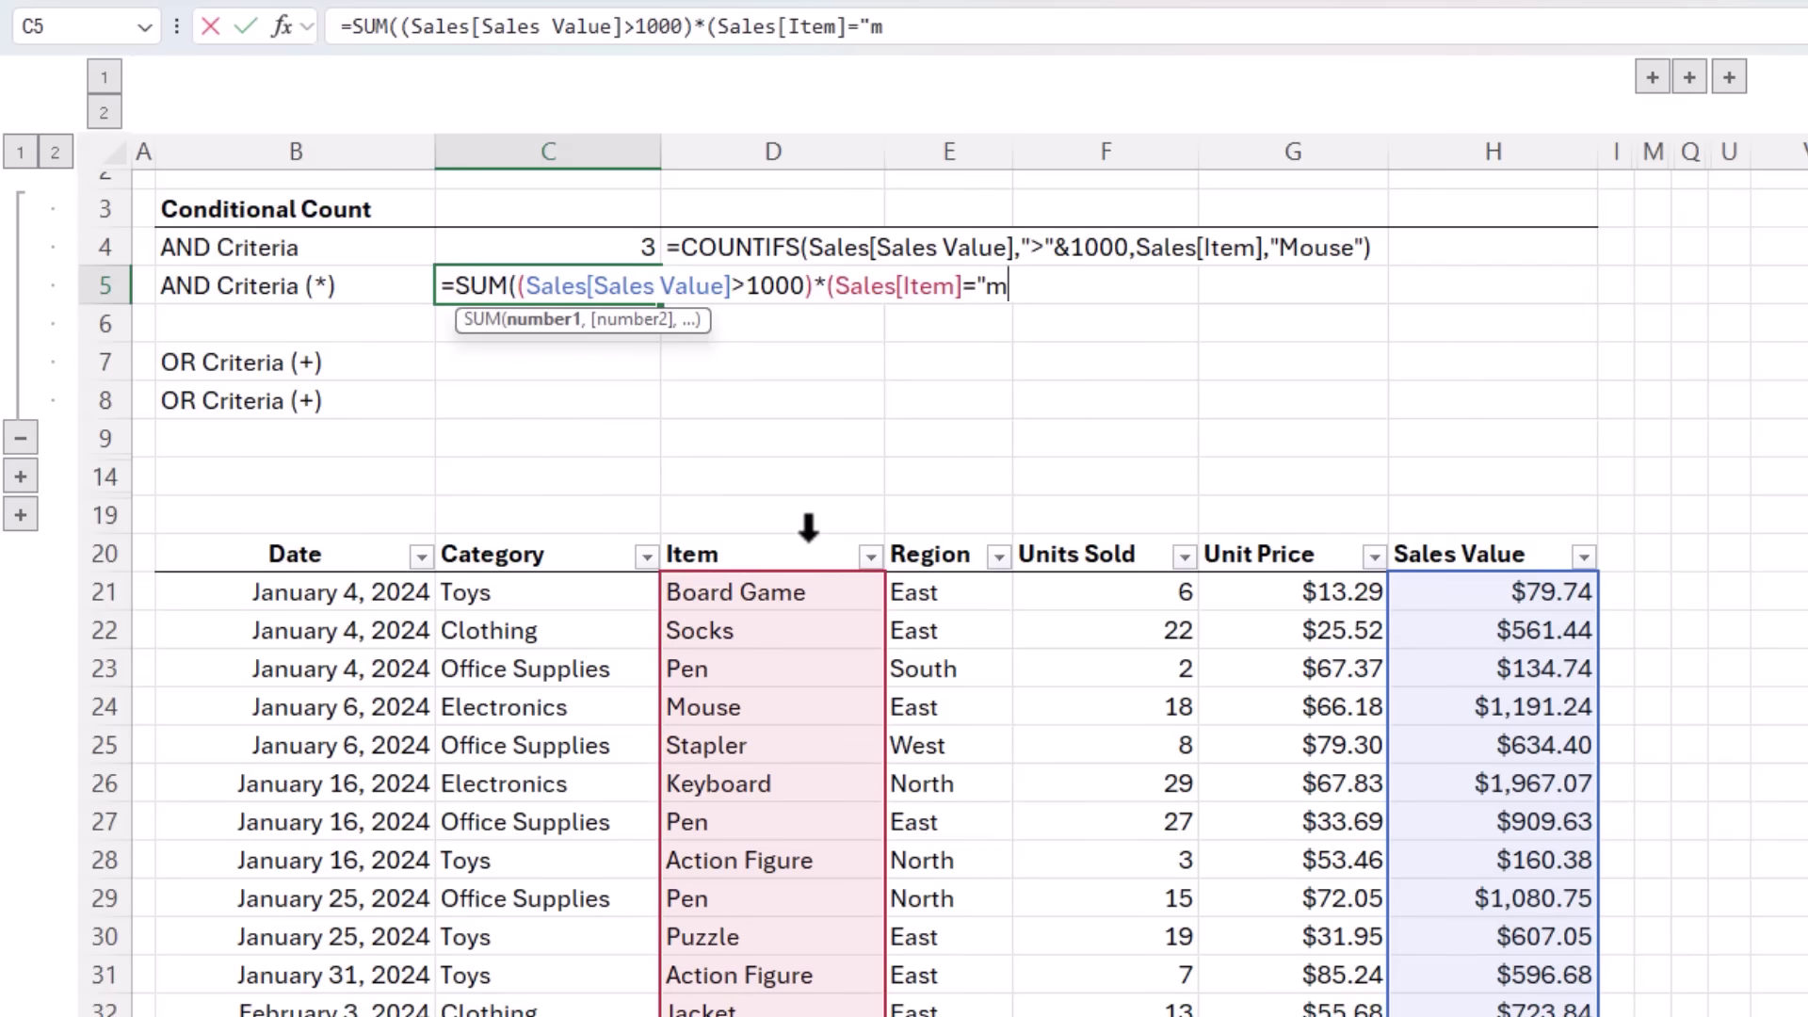
{"action": "type", "text": "ouse\")"}
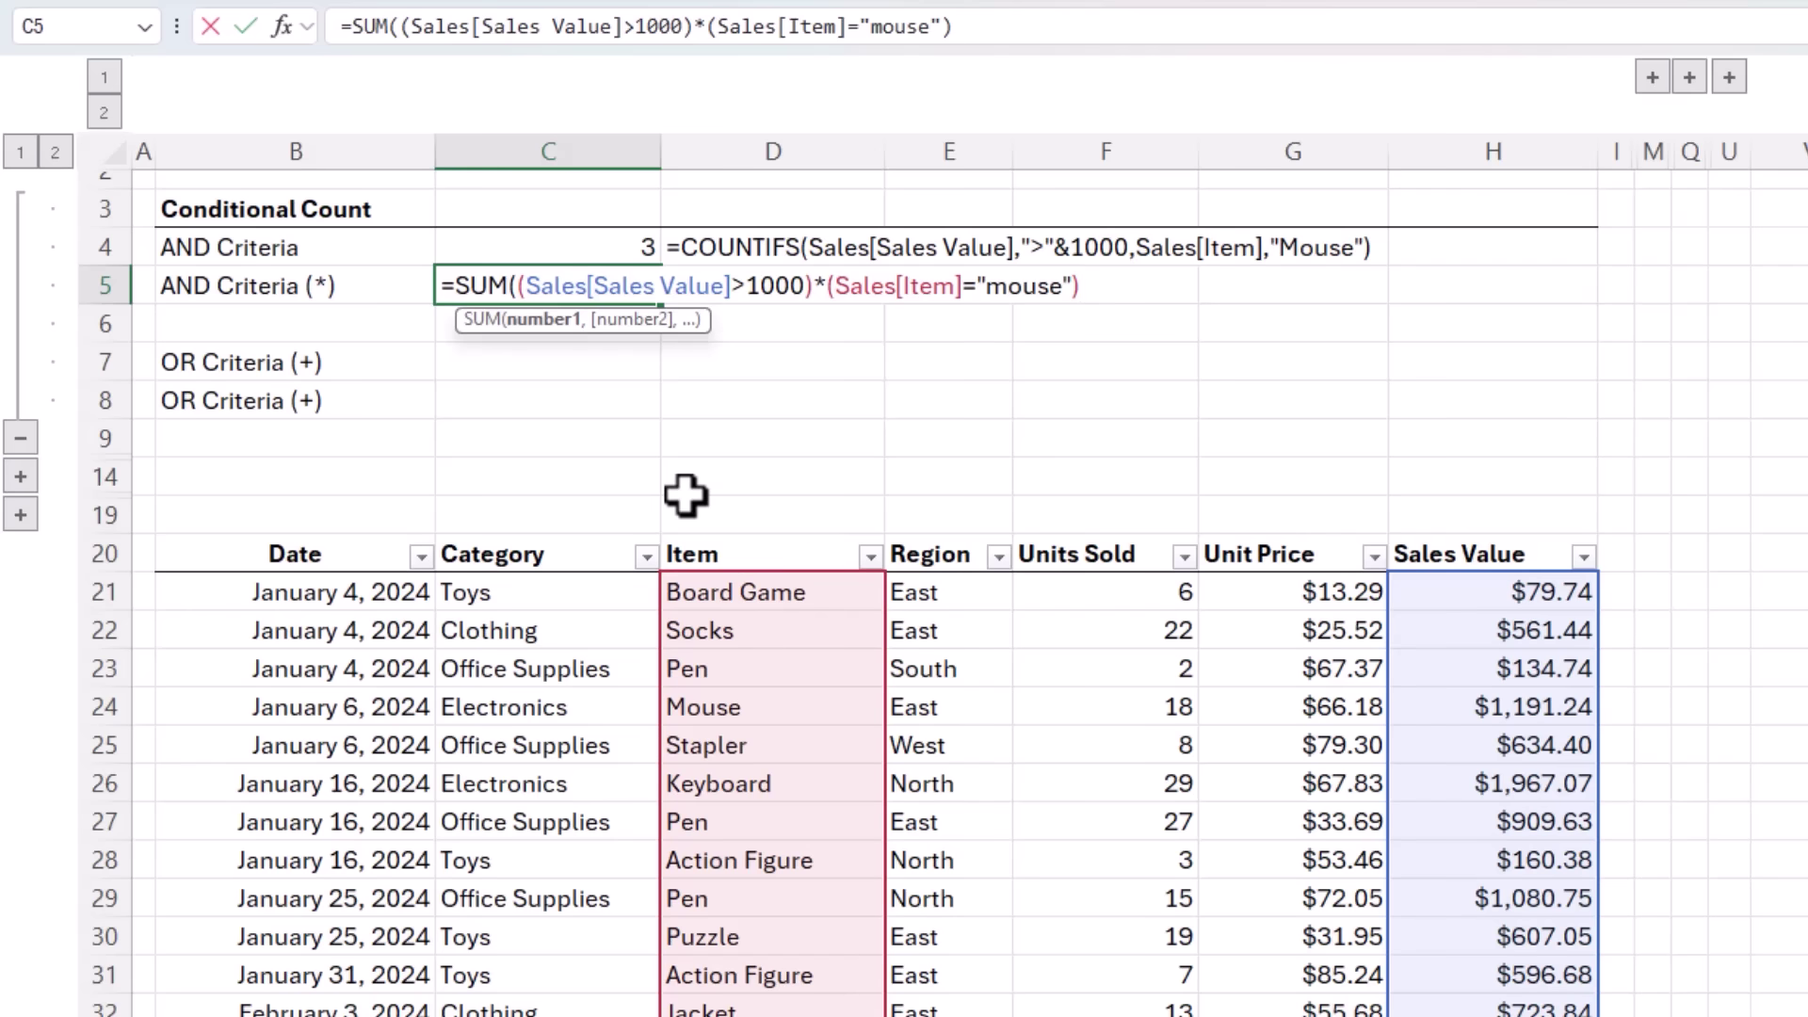
{"action": "type", "text": ")"}
{"action": "key", "text": "Return"}
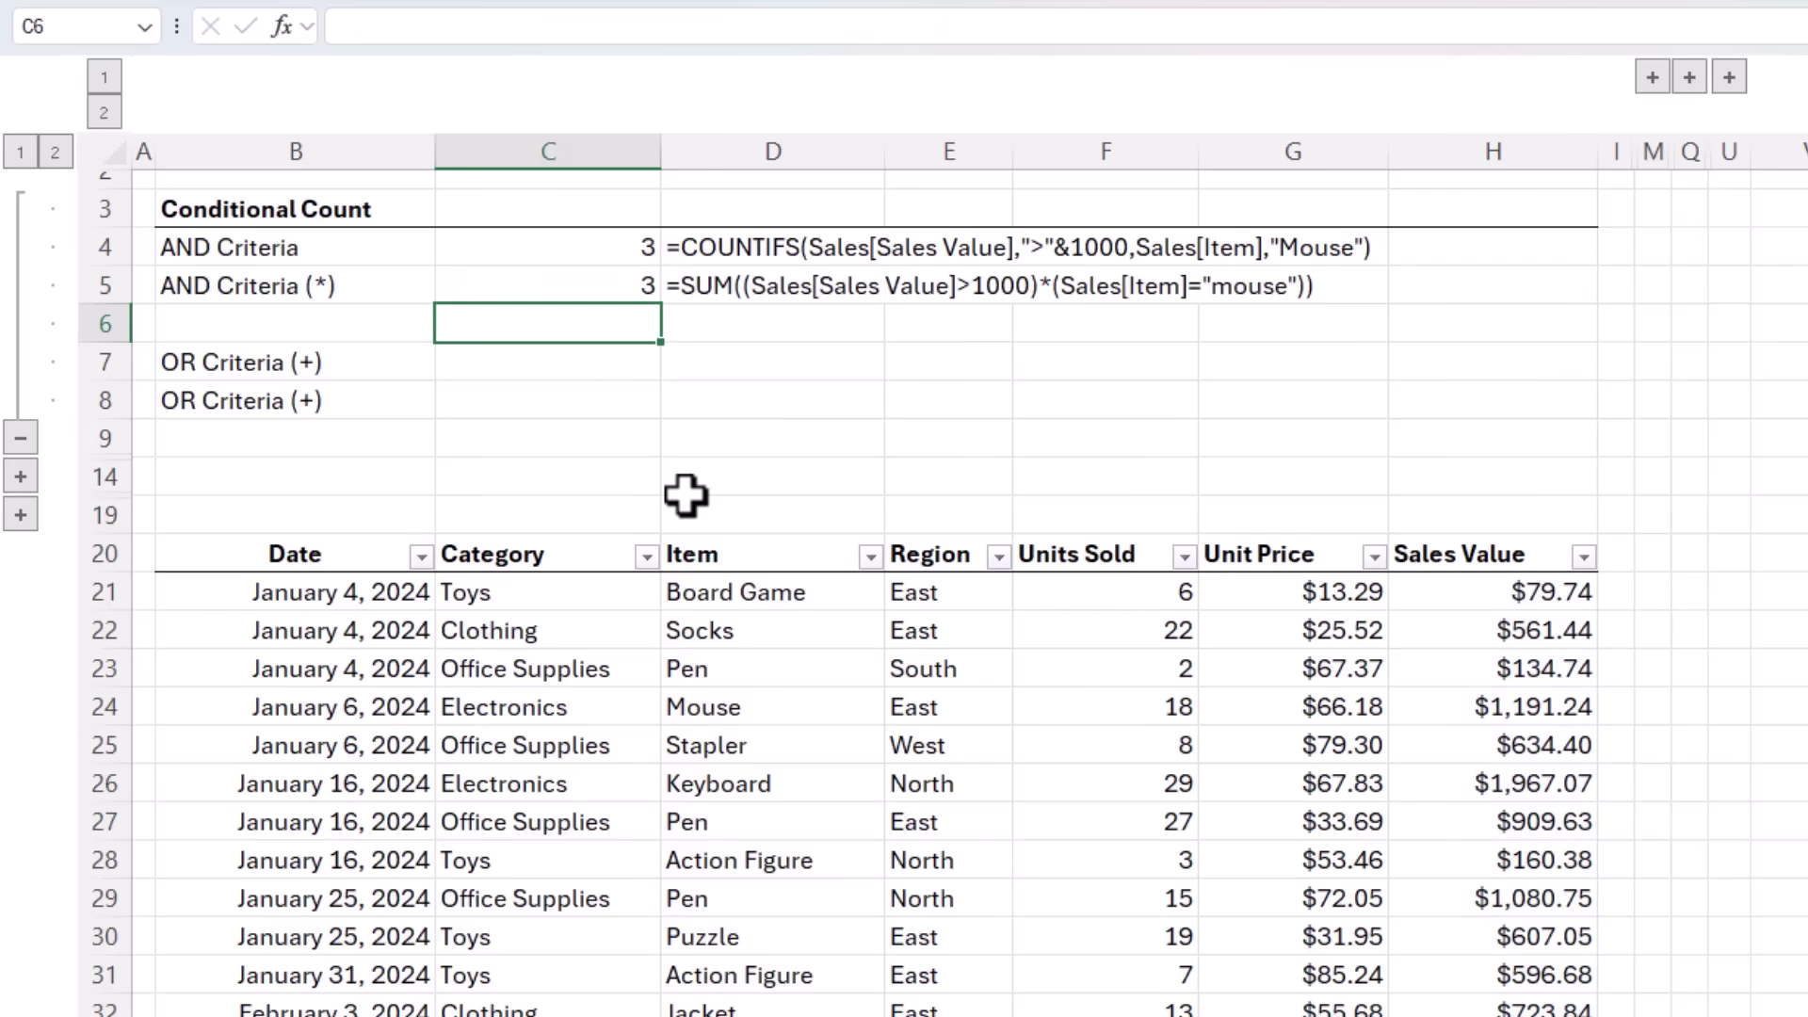
{"action": "key", "text": "Up"}
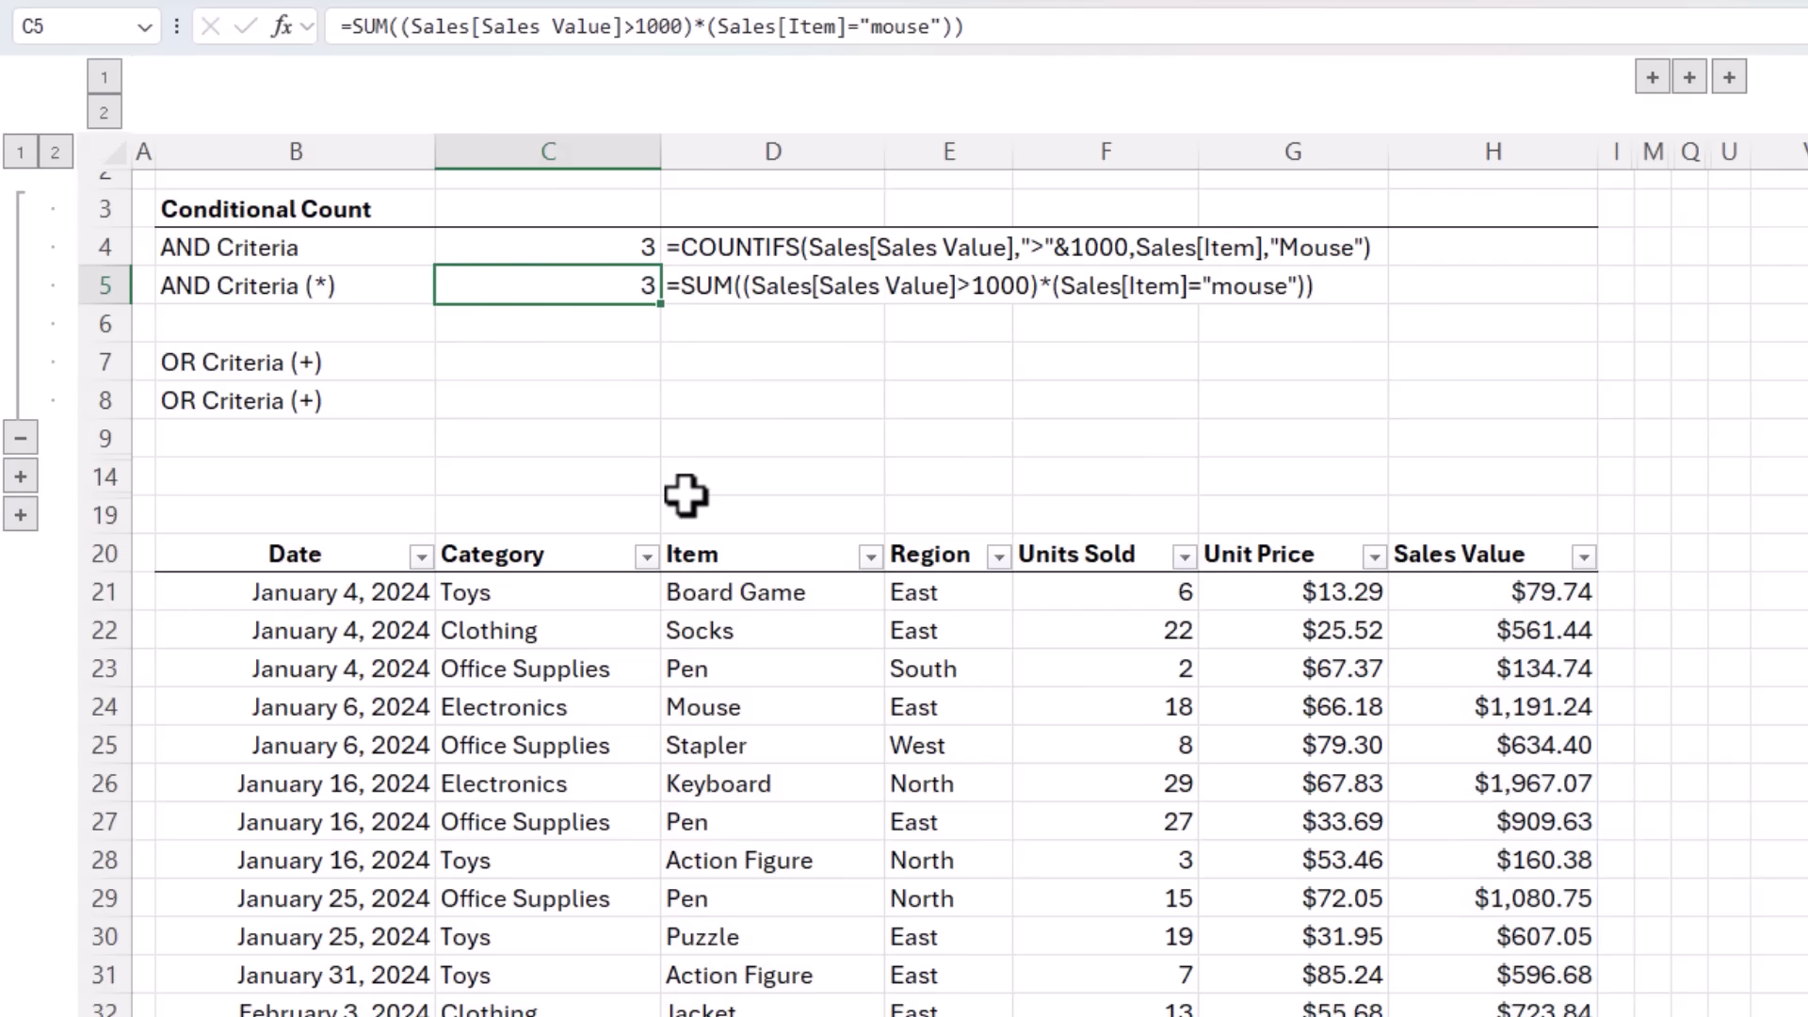
Preview each C5 test's TRUE/FALSE array and their product, then expand helper columns J–L
{"action": "double_click", "coordinate": [547, 280]}
{"action": "left_click_drag", "start_coordinate": [519, 282], "coordinate": [819, 282]}
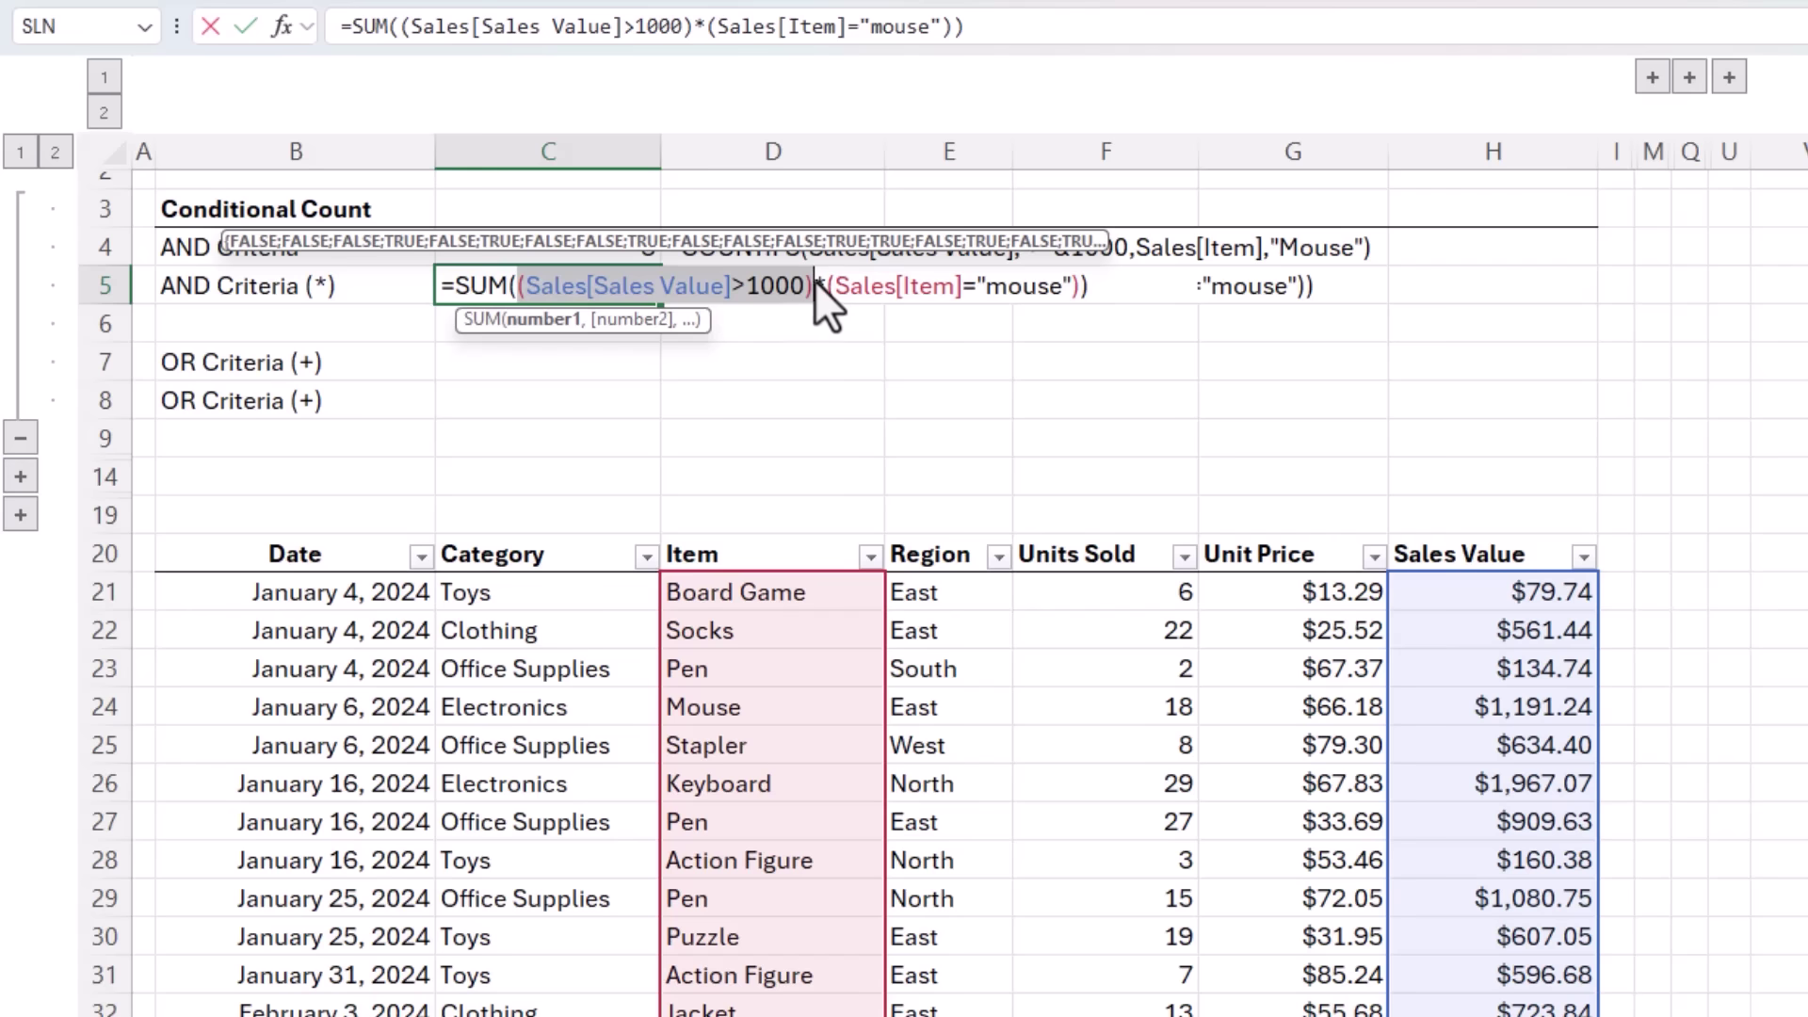
{"action": "left_click_drag", "start_coordinate": [975, 303], "coordinate": [852, 301]}
{"action": "key", "text": "shift+Right"}
{"action": "key", "text": "shift+Right"}
{"action": "key", "text": "shift+Right"}
{"action": "key", "text": "shift+Right"}
{"action": "key", "text": "shift+Right"}
{"action": "key", "text": "shift+Right"}
{"action": "key", "text": "shift+Right"}
{"action": "key", "text": "shift+Right"}
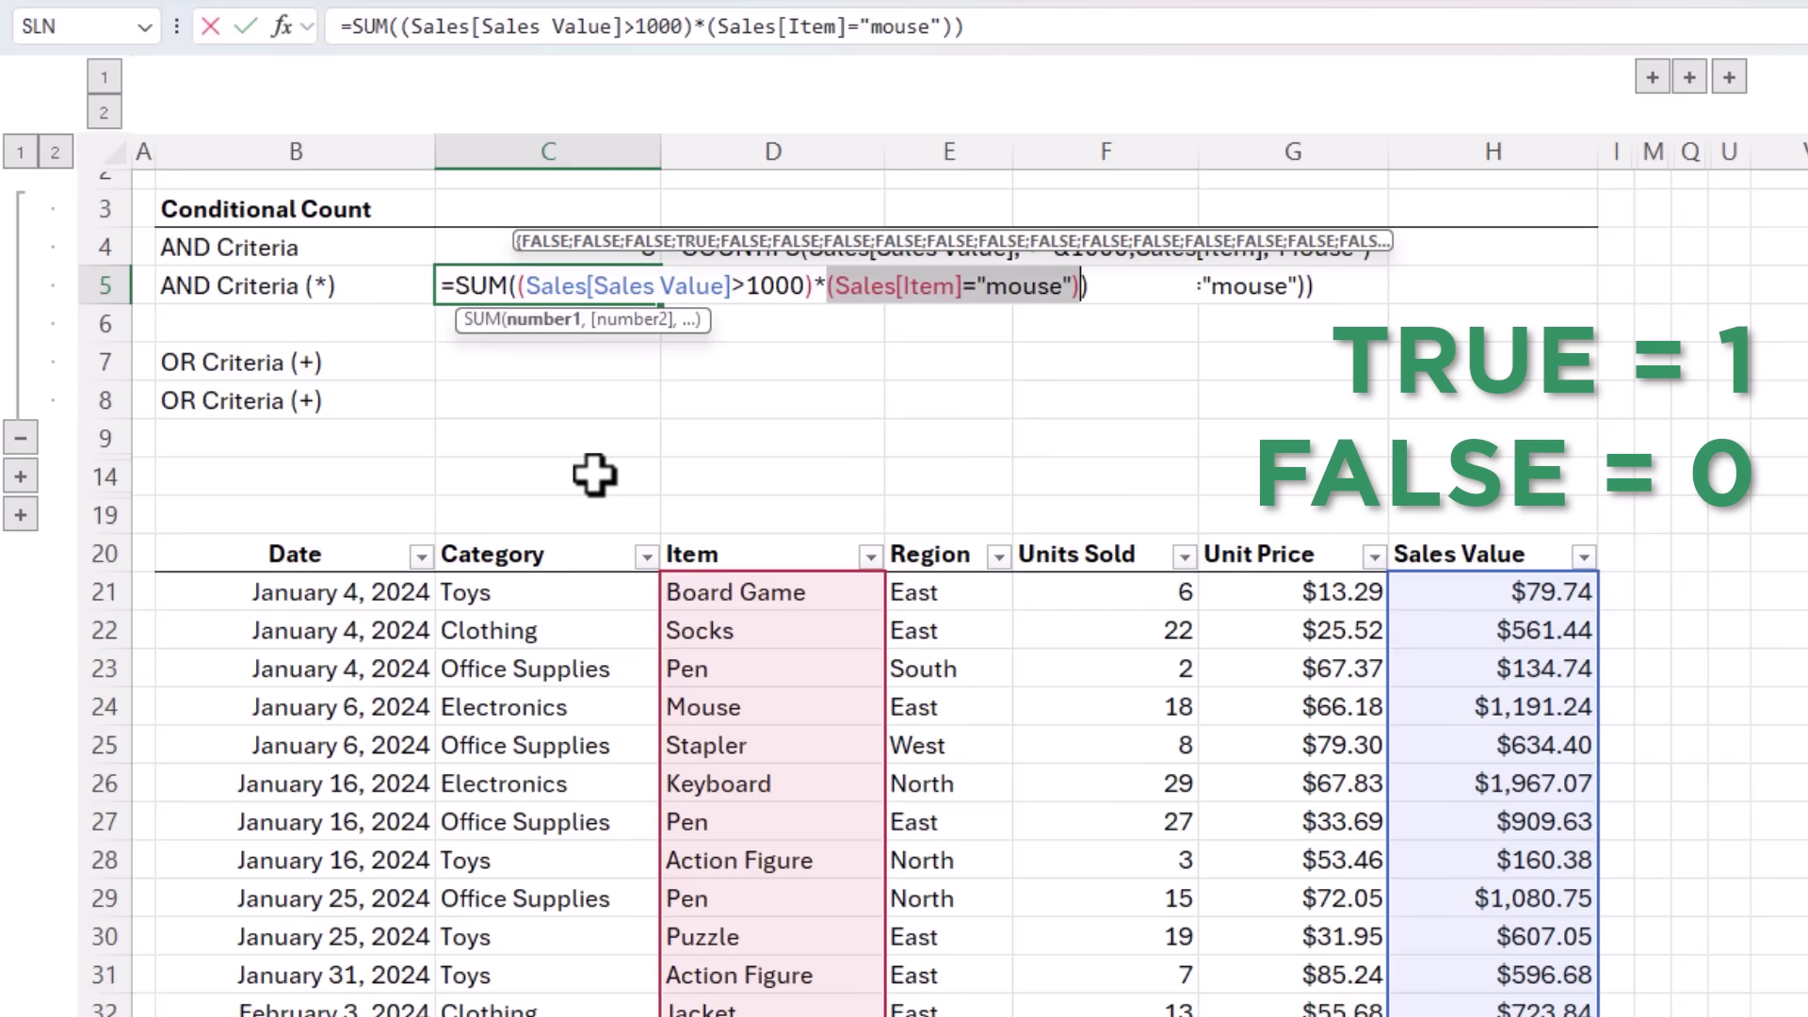
{"action": "left_click_drag", "start_coordinate": [817, 285], "coordinate": [827, 286]}
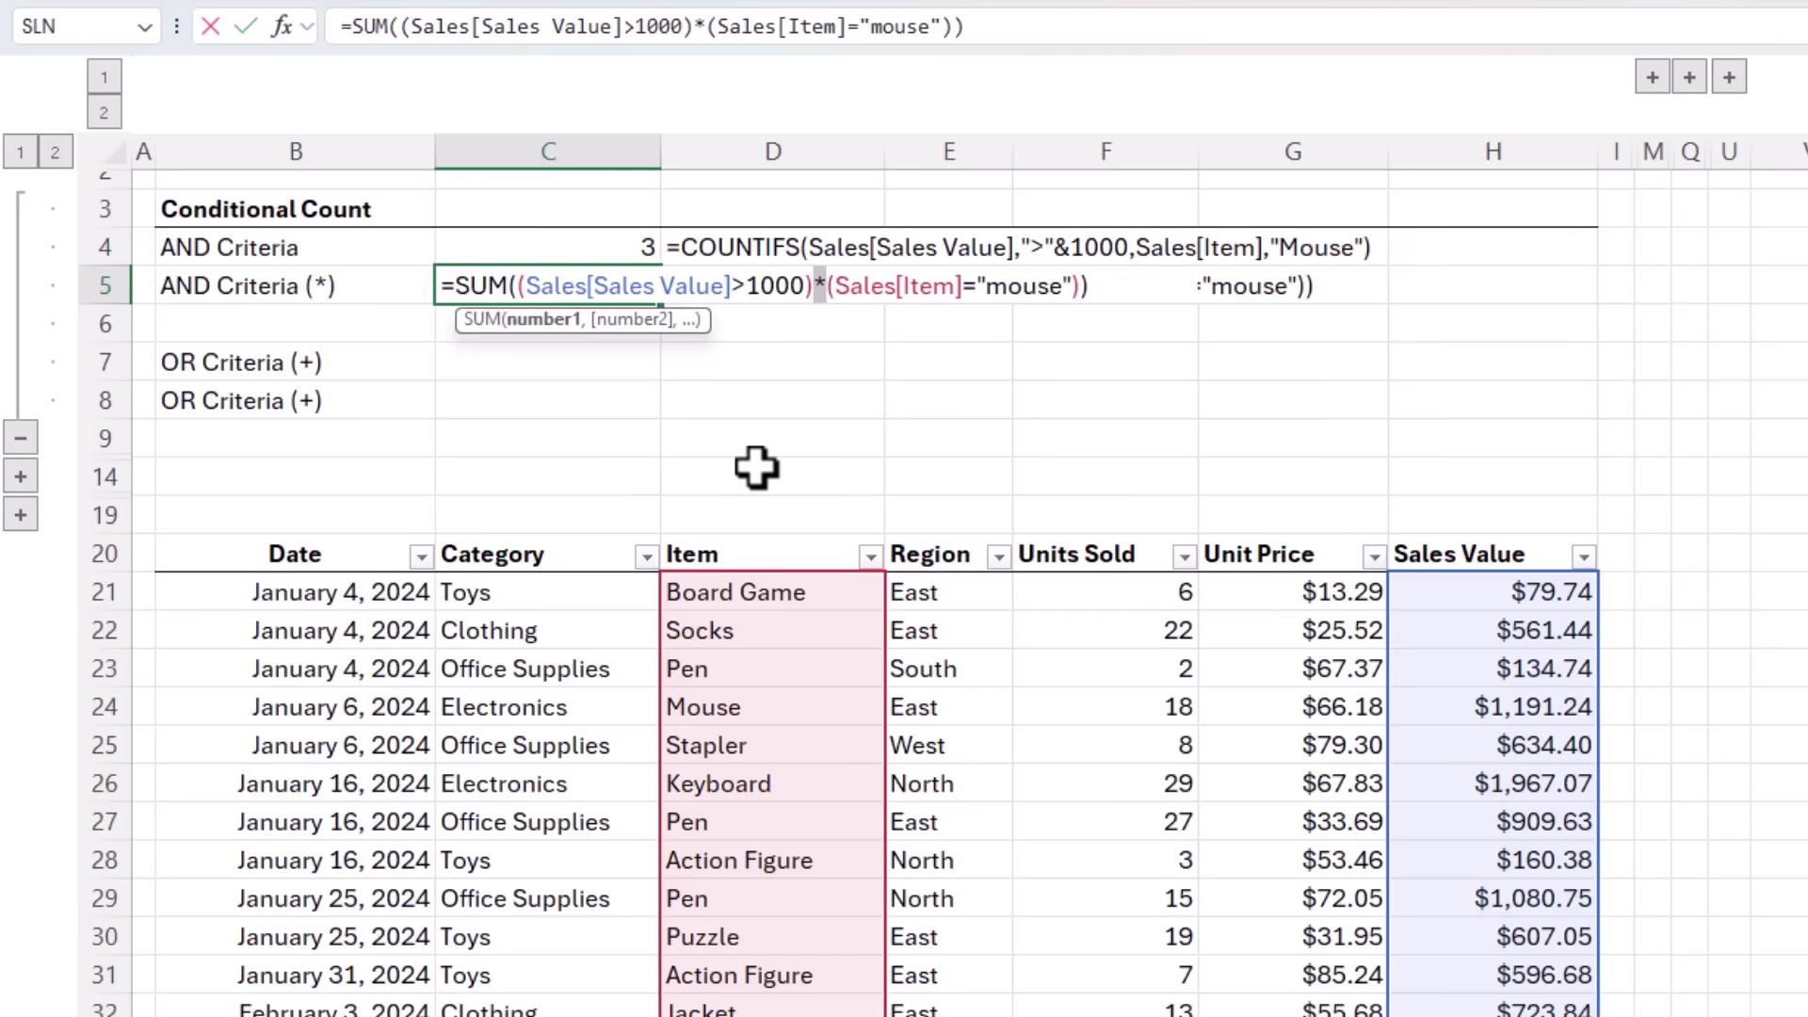
{"action": "key", "text": "Escape"}
{"action": "left_click", "coordinate": [1652, 77]}
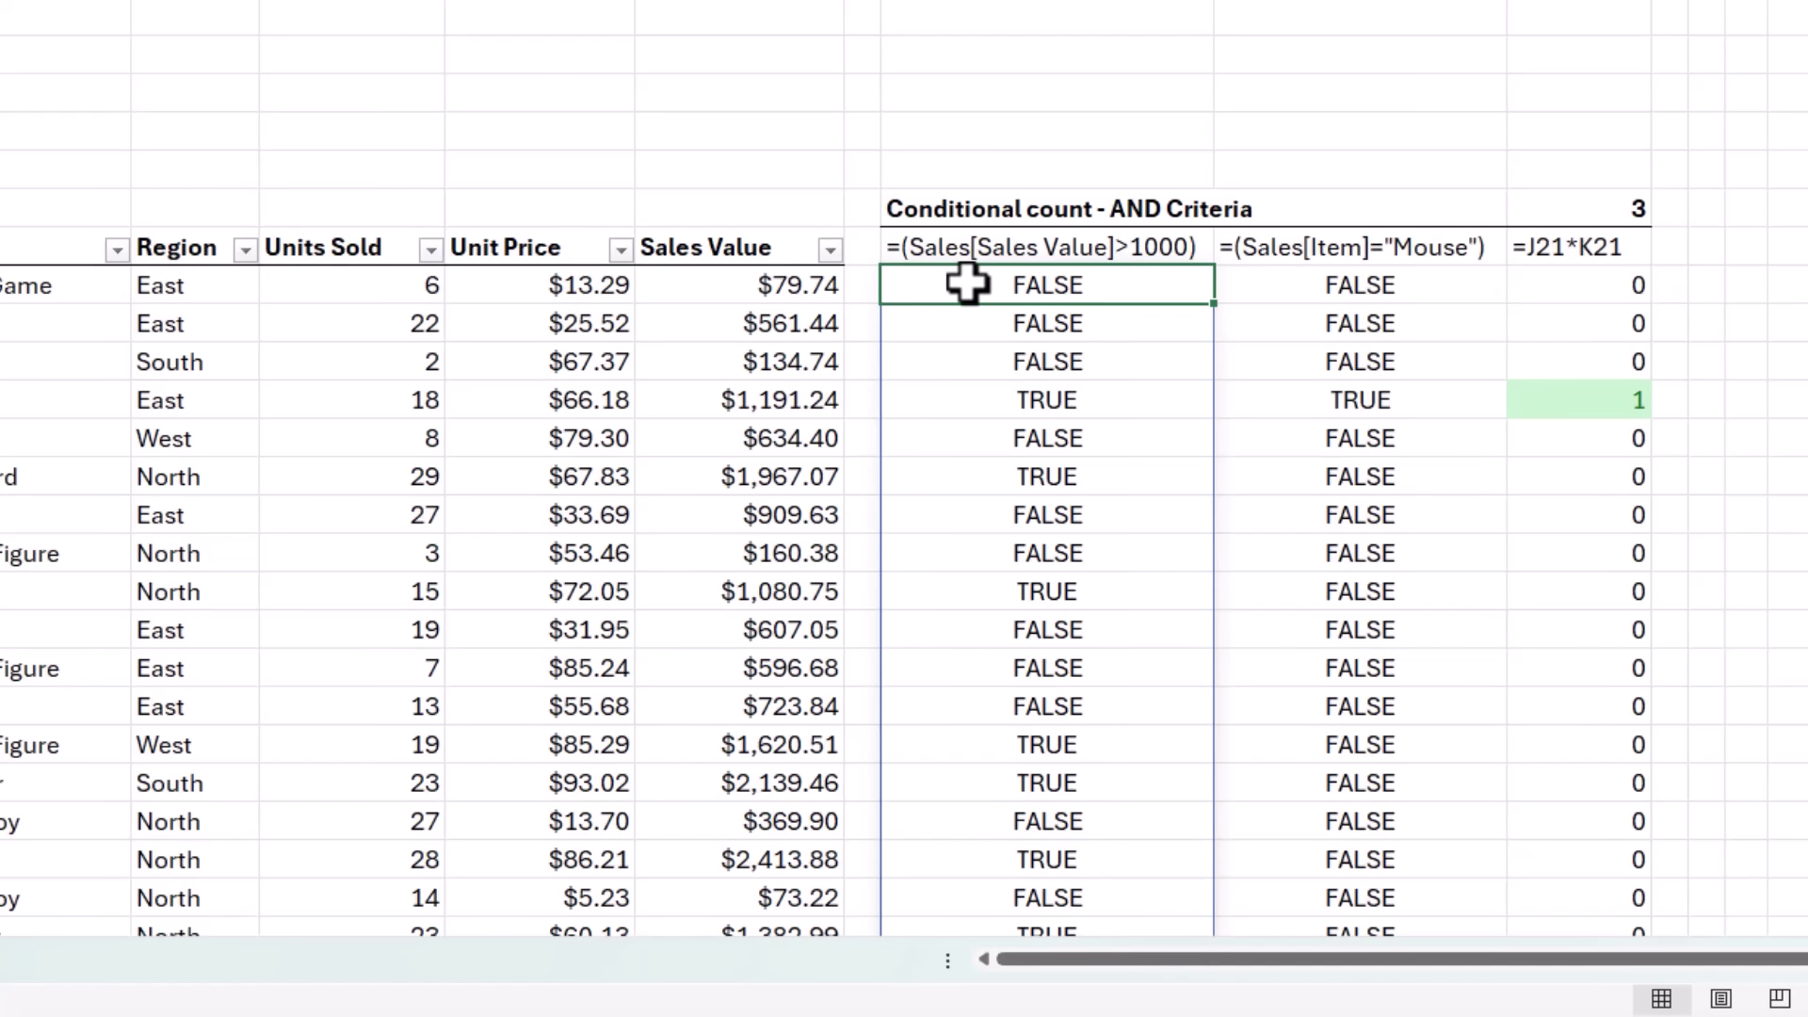
{"action": "key", "text": "Right"}
{"action": "key", "text": "Right"}
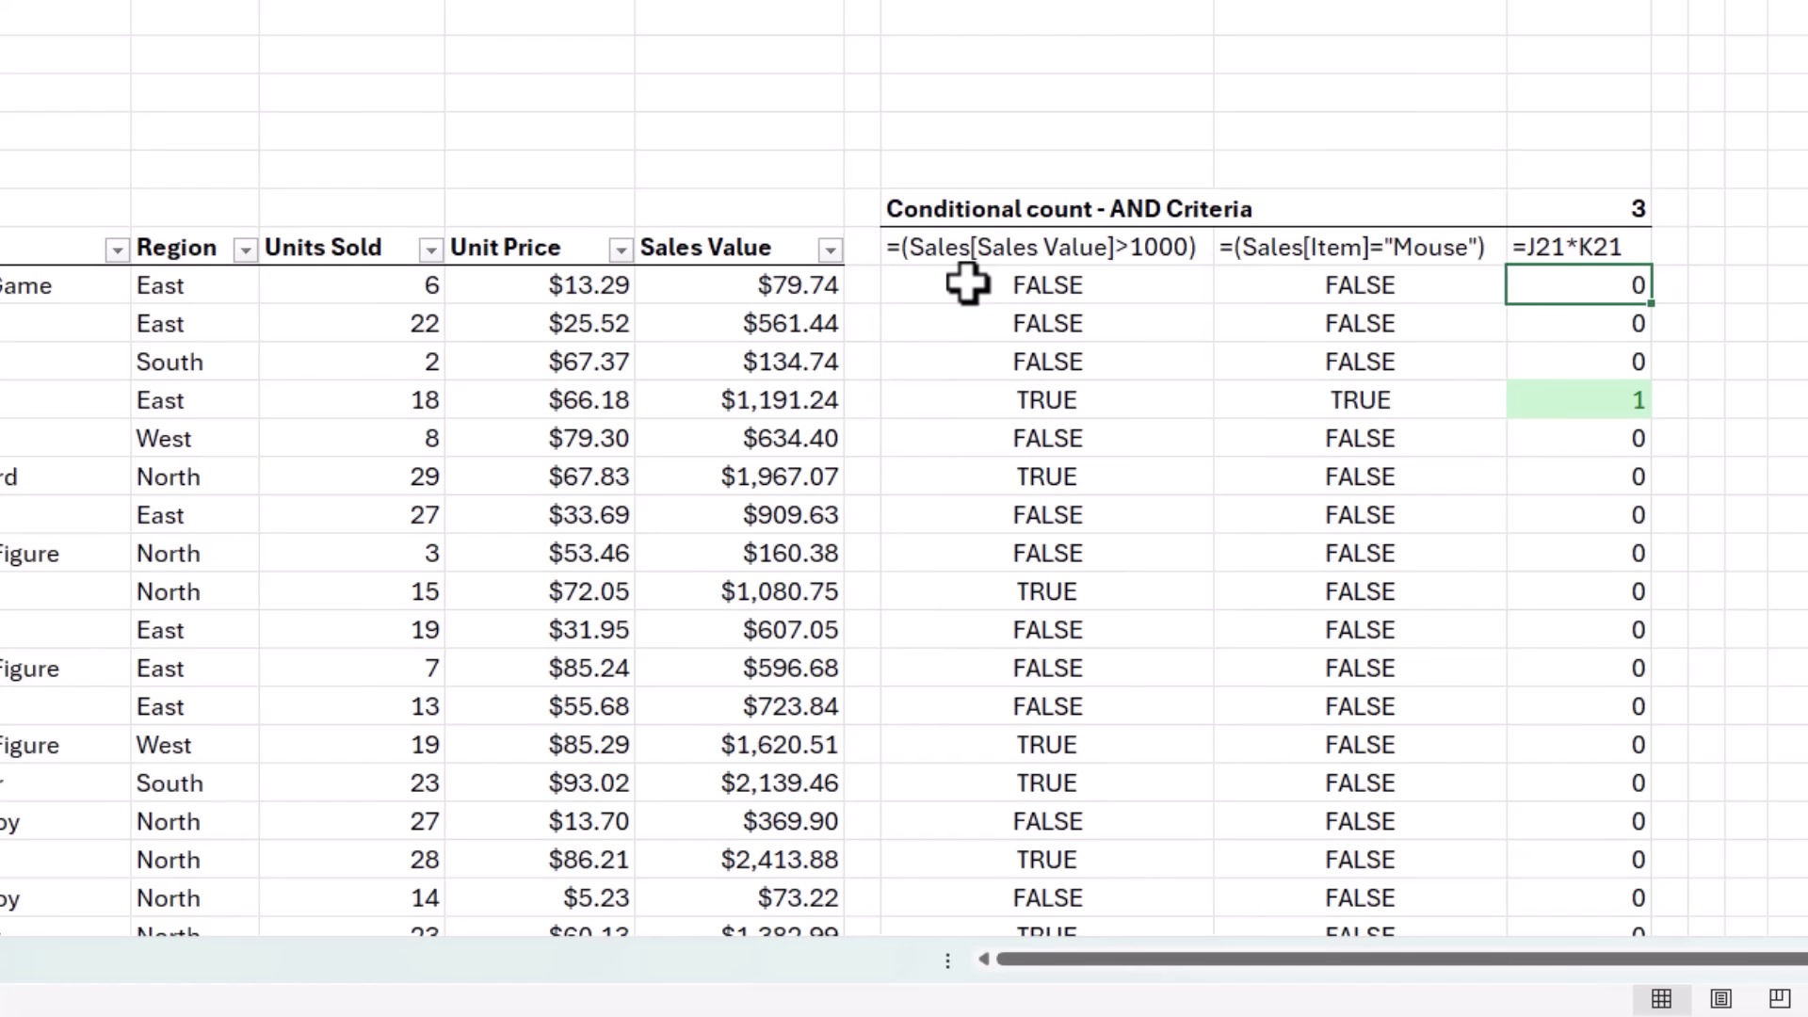
{"action": "key", "text": "F2"}
{"action": "key", "text": "Escape"}
{"action": "key", "text": "Down"}
{"action": "key", "text": "Down"}
{"action": "key", "text": "Down"}
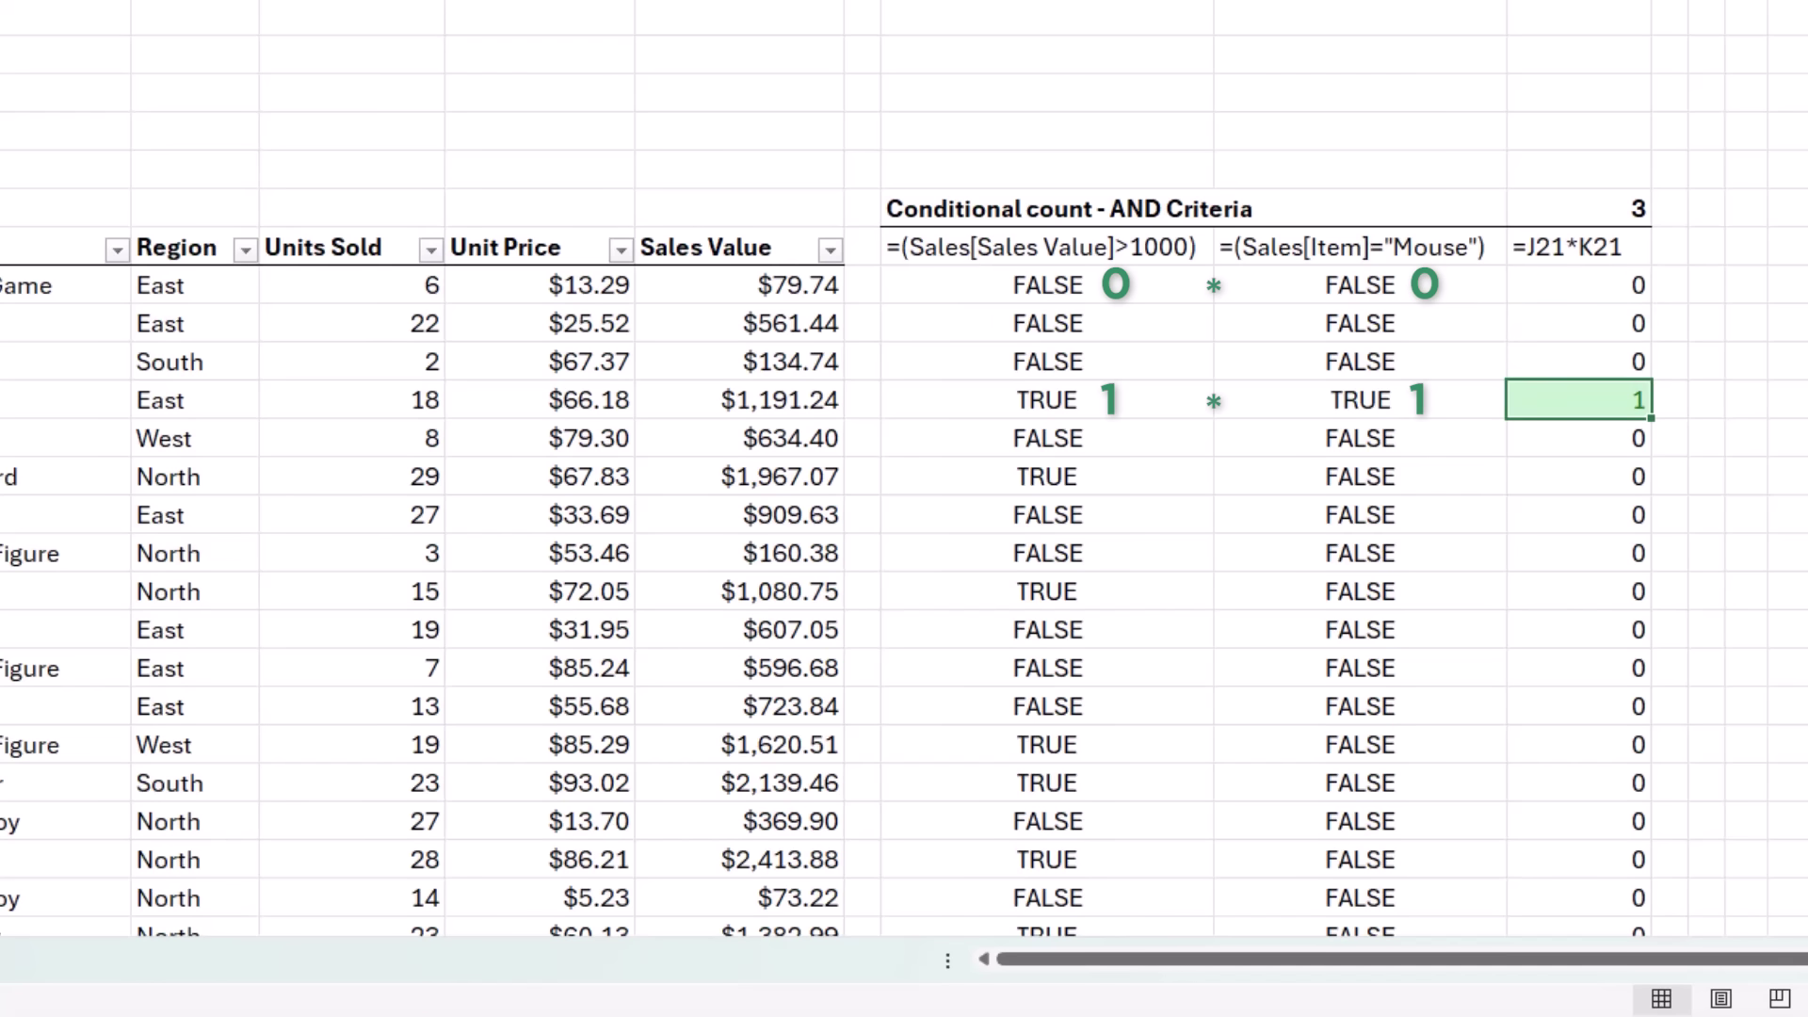
{"action": "left_click", "coordinate": [1579, 476]}
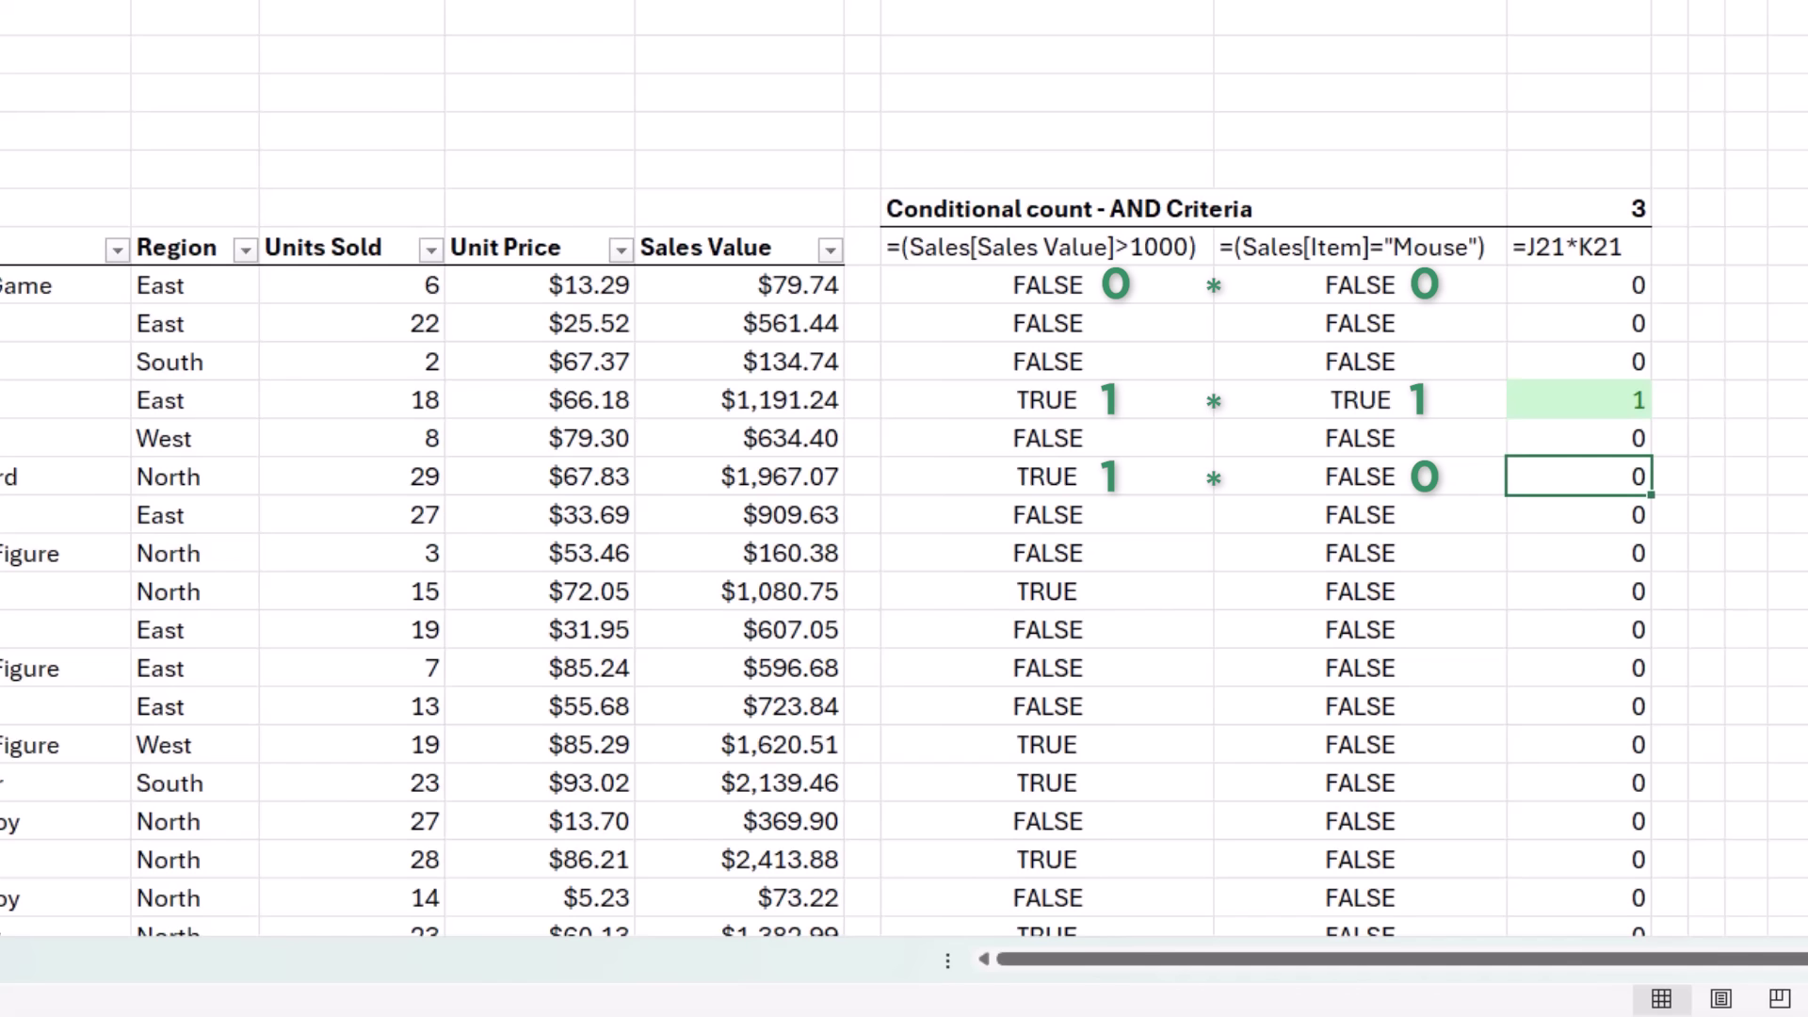
{"action": "left_click", "coordinate": [1582, 209]}
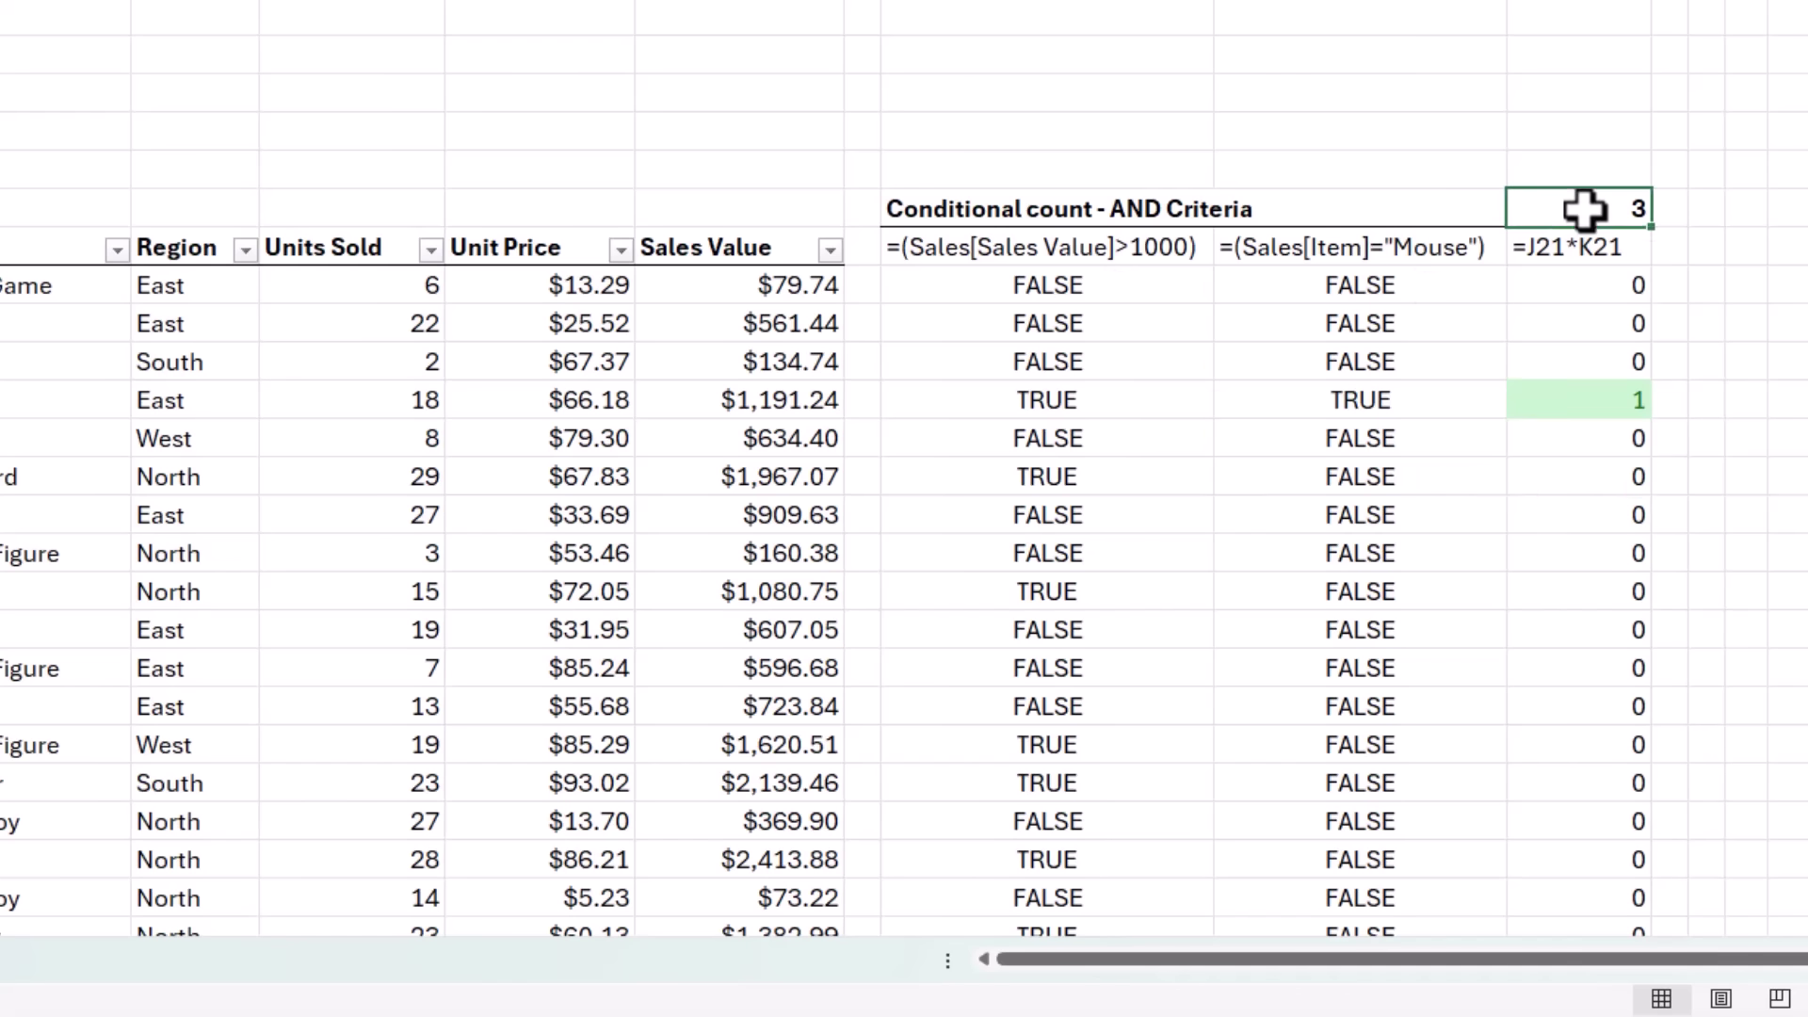
{"action": "double_click", "coordinate": [1582, 209]}
{"action": "key", "text": "Escape"}
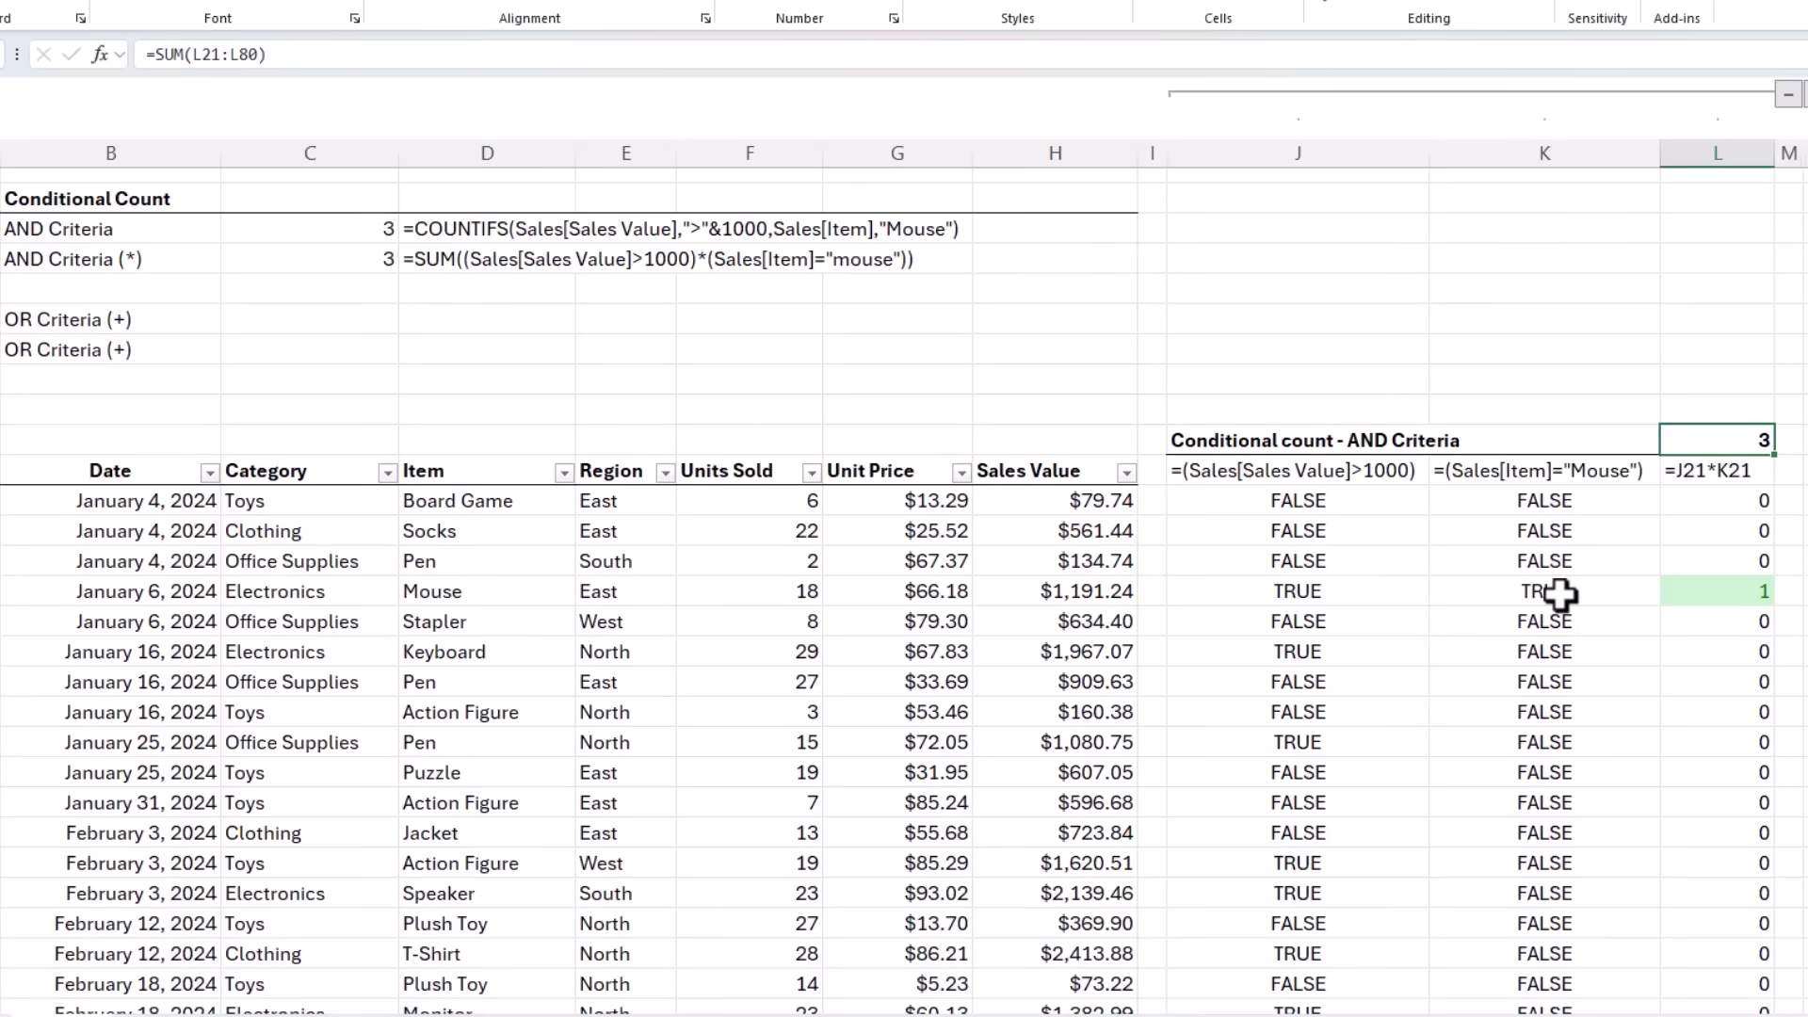
{"action": "left_click_drag", "start_coordinate": [1553, 591], "coordinate": [1243, 590]}
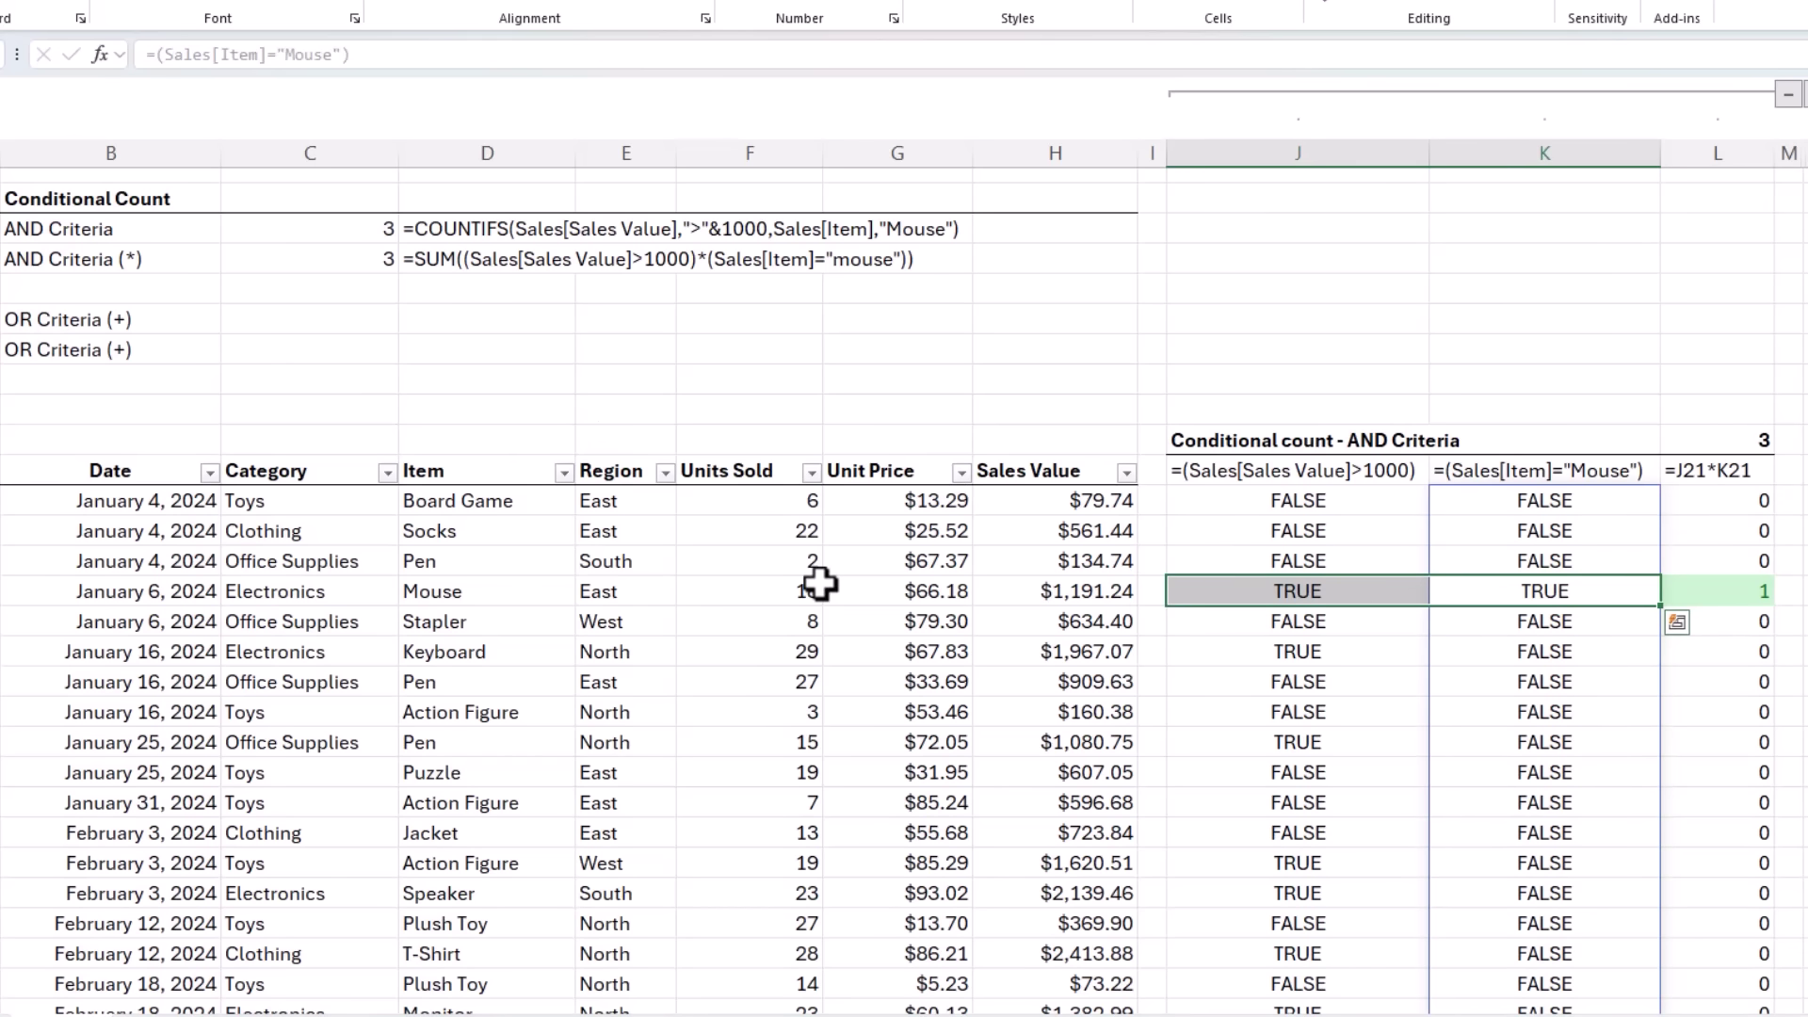
{"action": "key", "text": "Left"}
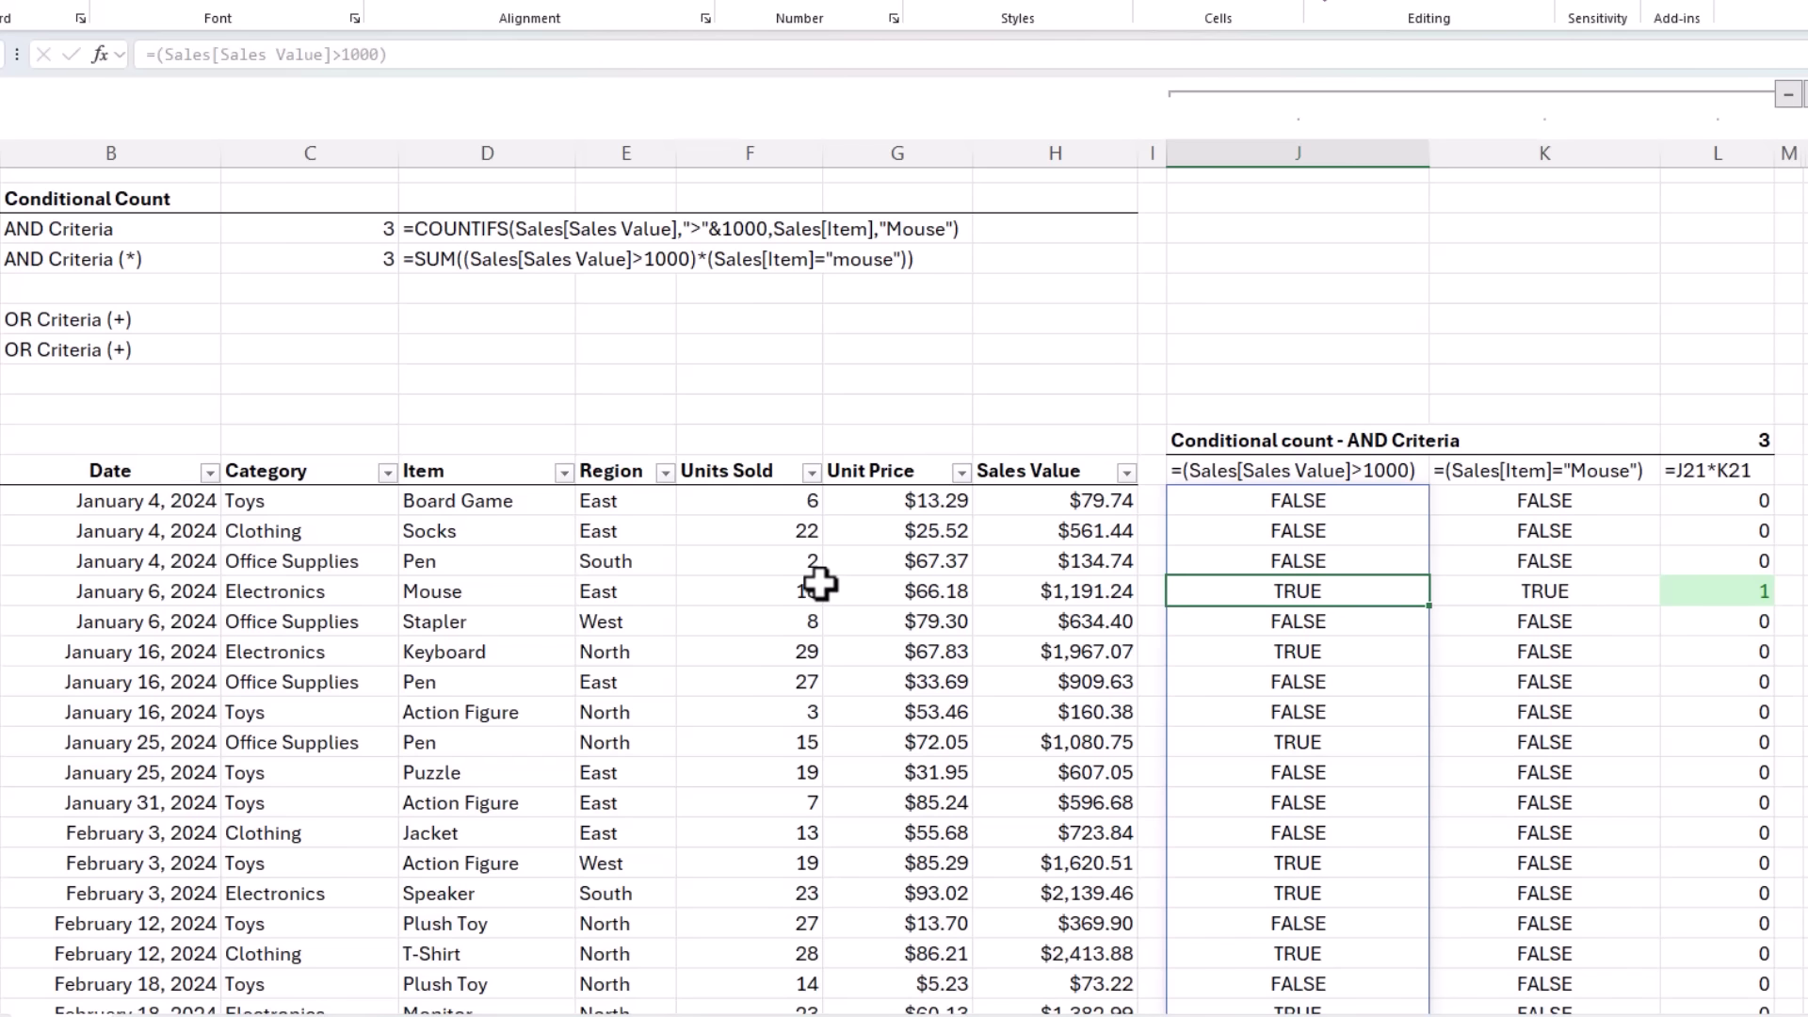
{"action": "key", "text": "Right"}
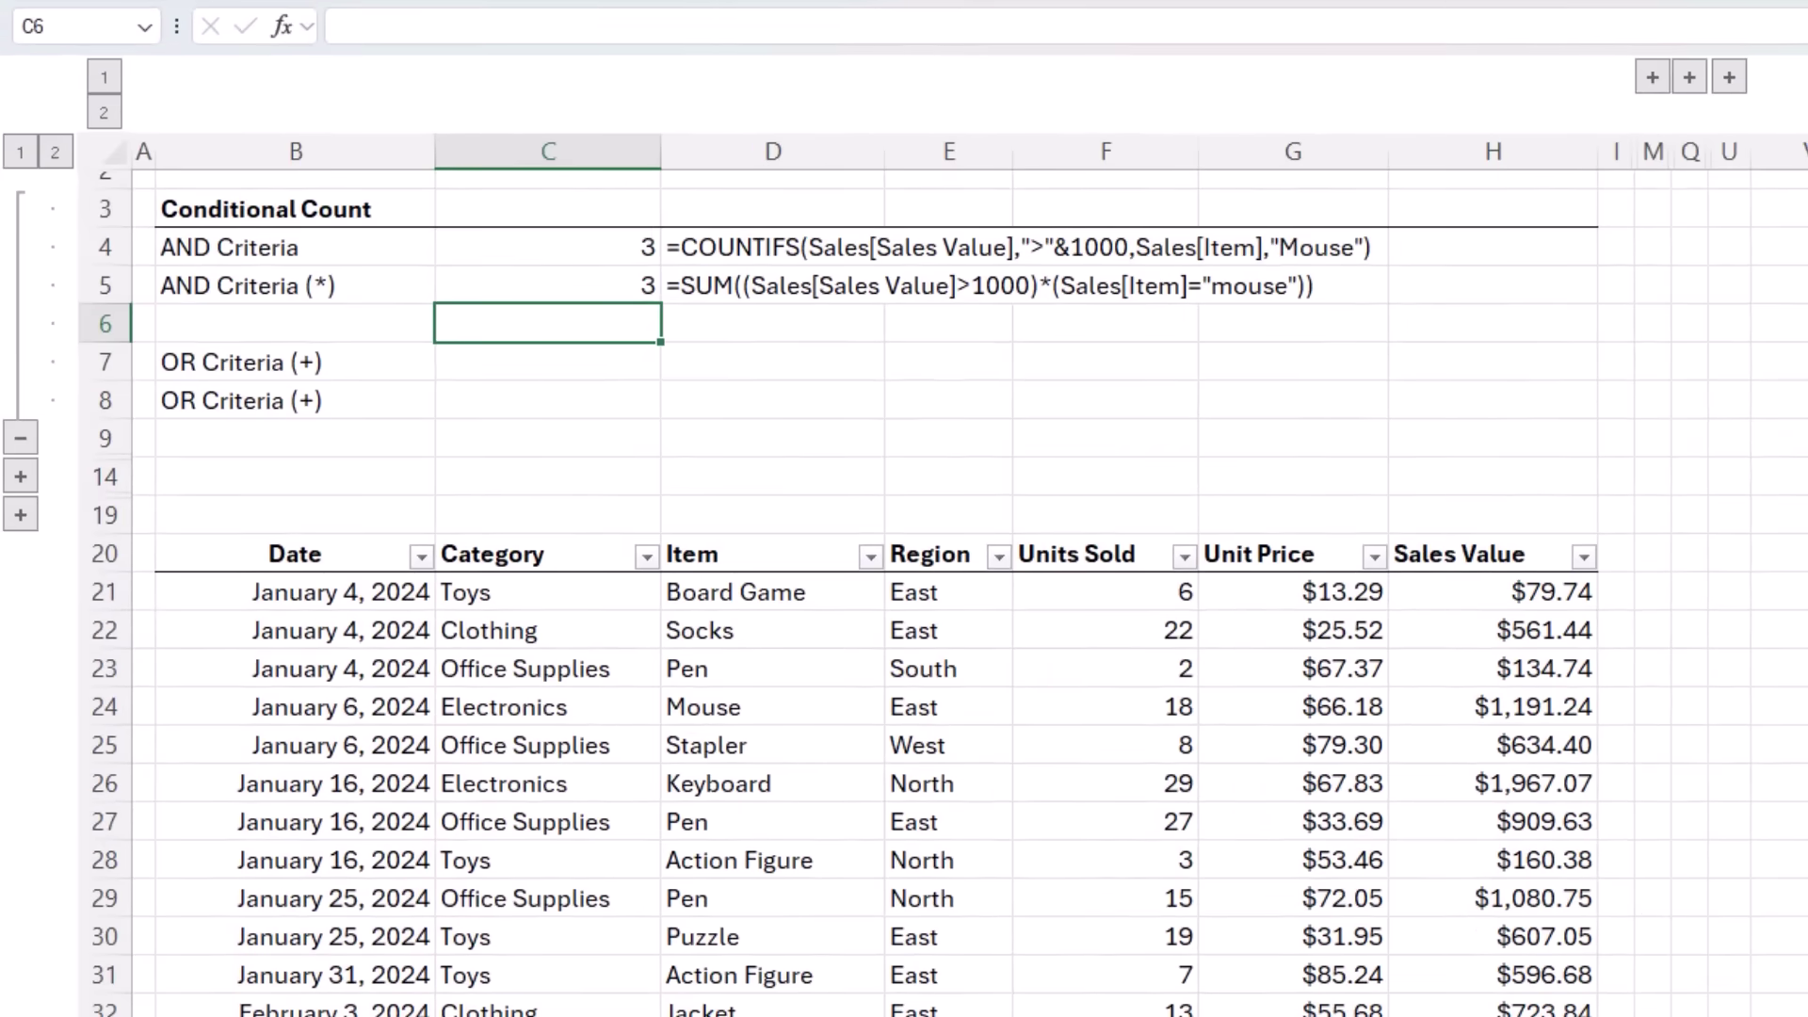
Enter =COUNTIFS(Sales[Item],"Keyboard",Sales[Item],"Mouse") in C6, which returns 0
{"action": "type", "text": "=countifs"}
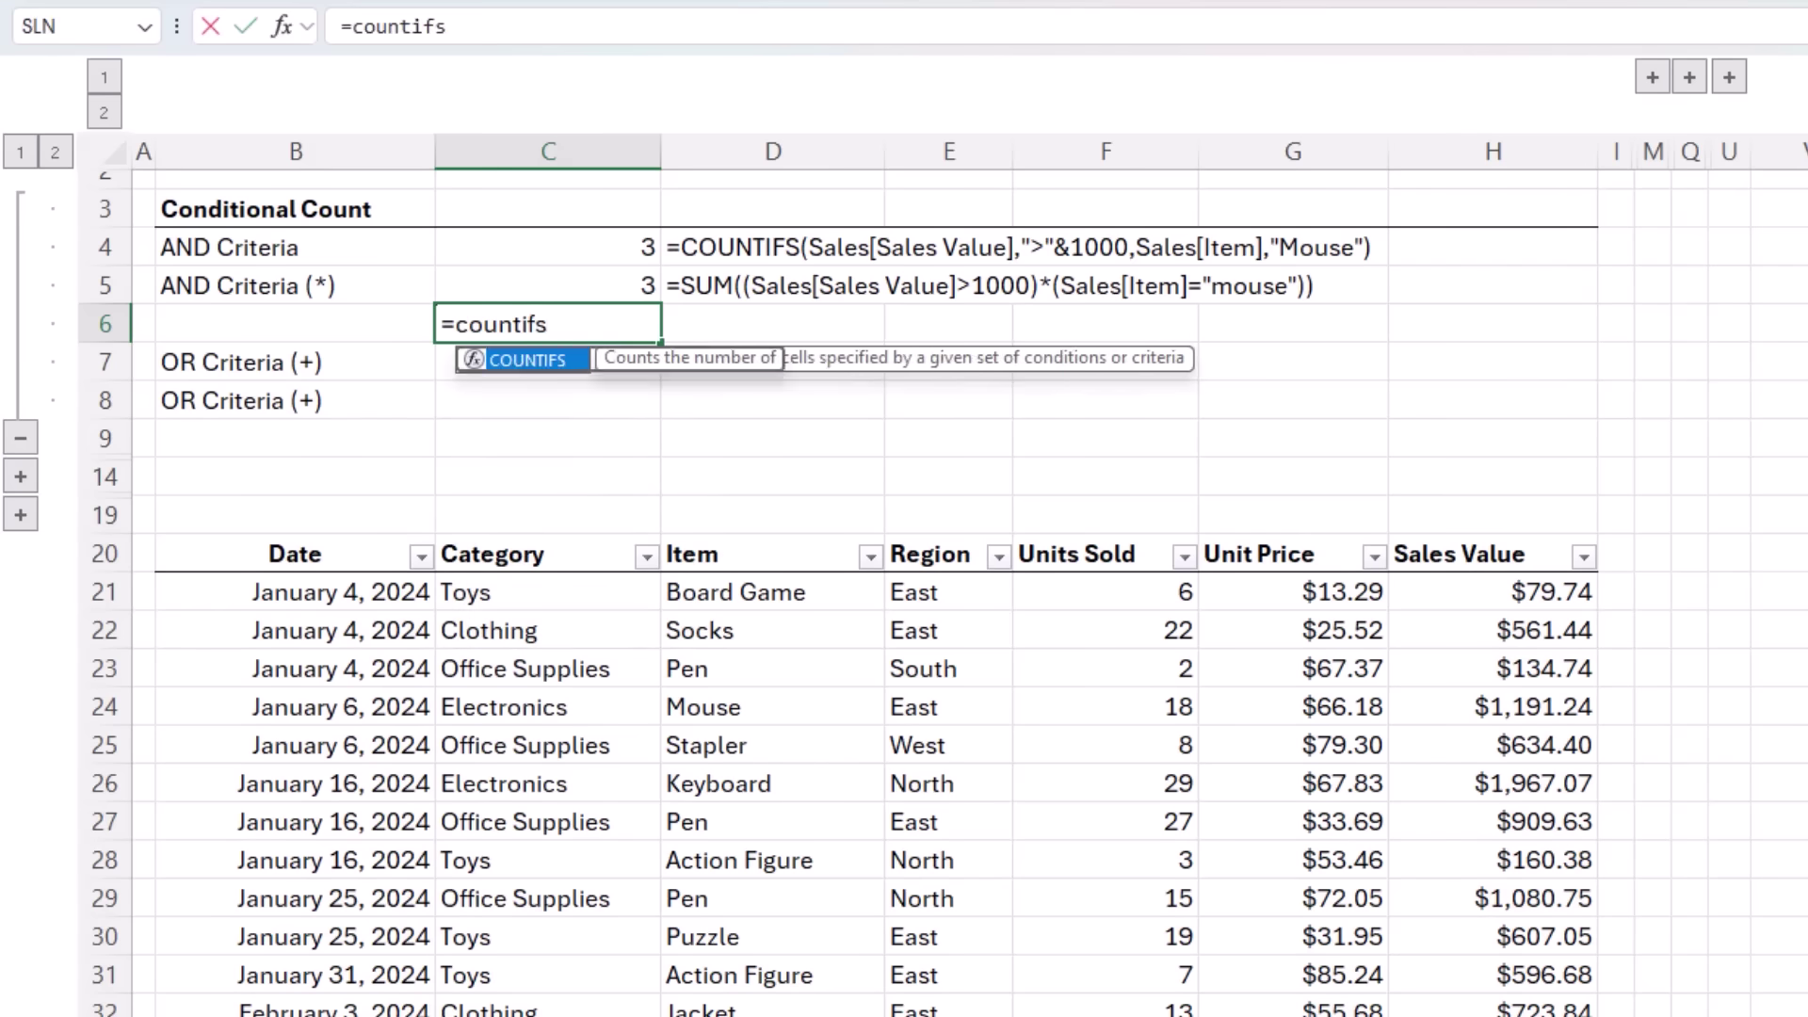
{"action": "key", "text": "Tab"}
{"action": "left_click", "coordinate": [761, 544]}
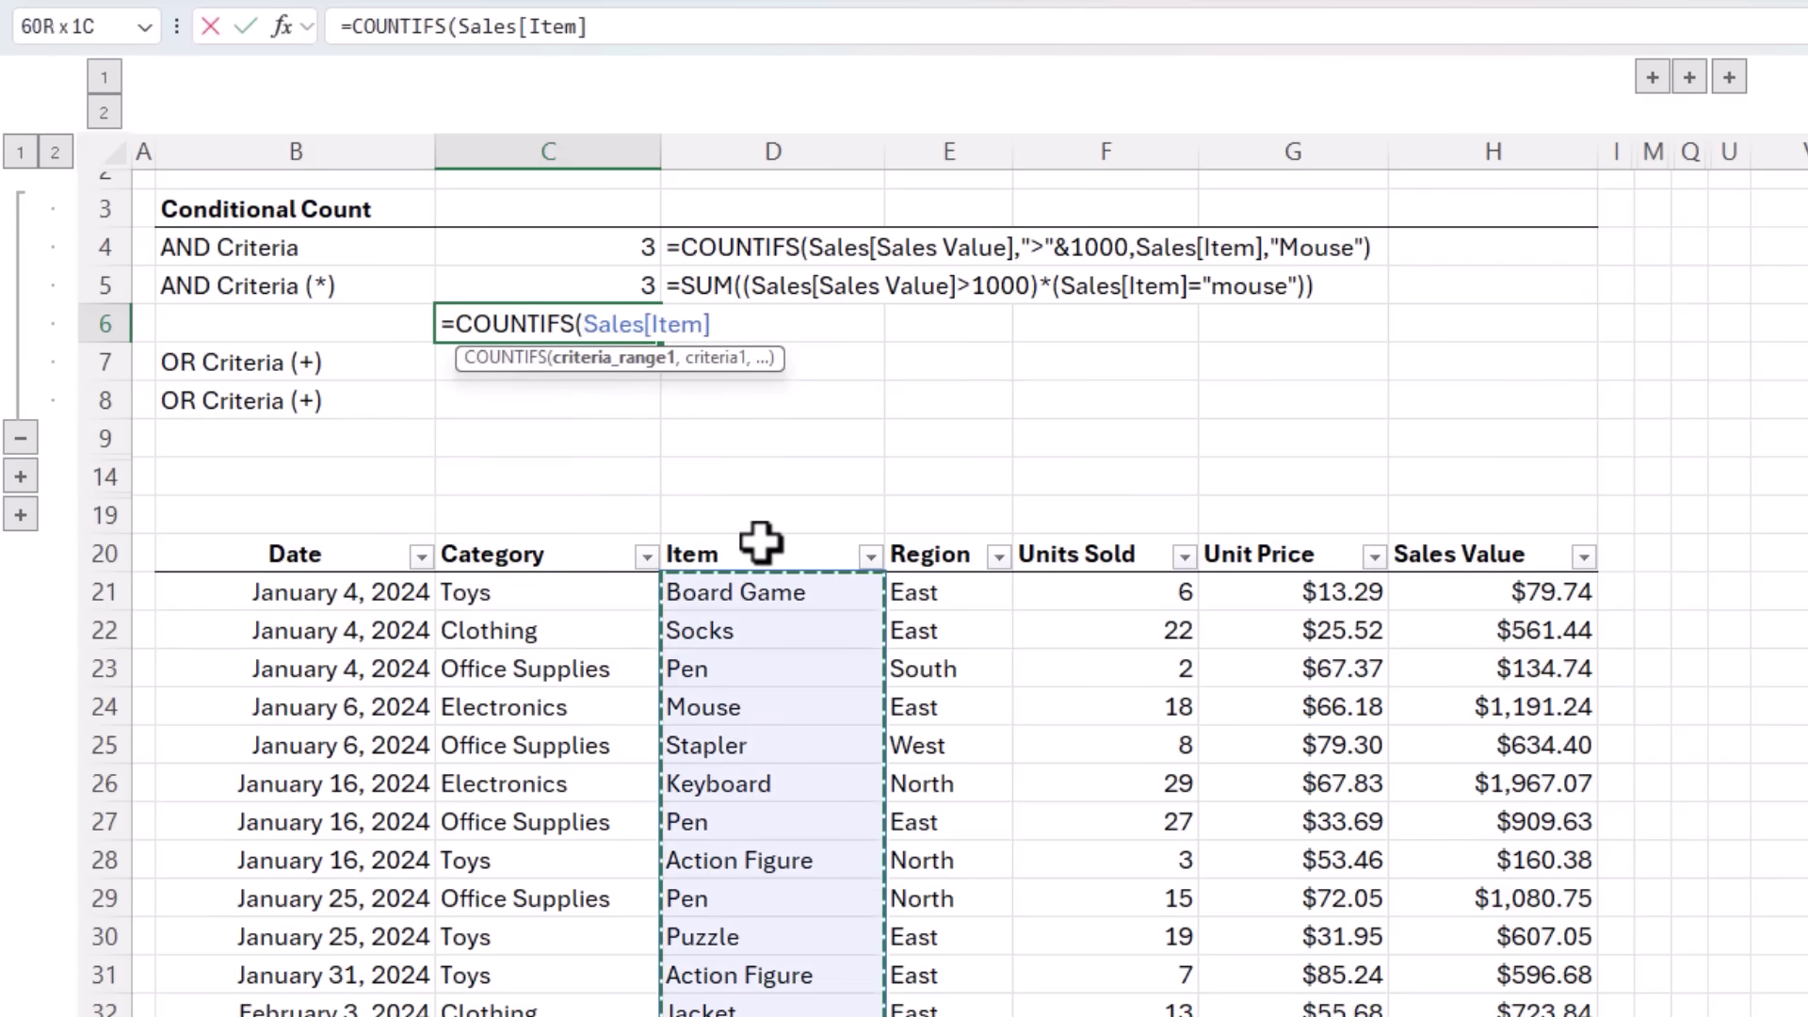
{"action": "type", "text": ",\"Keyboard\","}
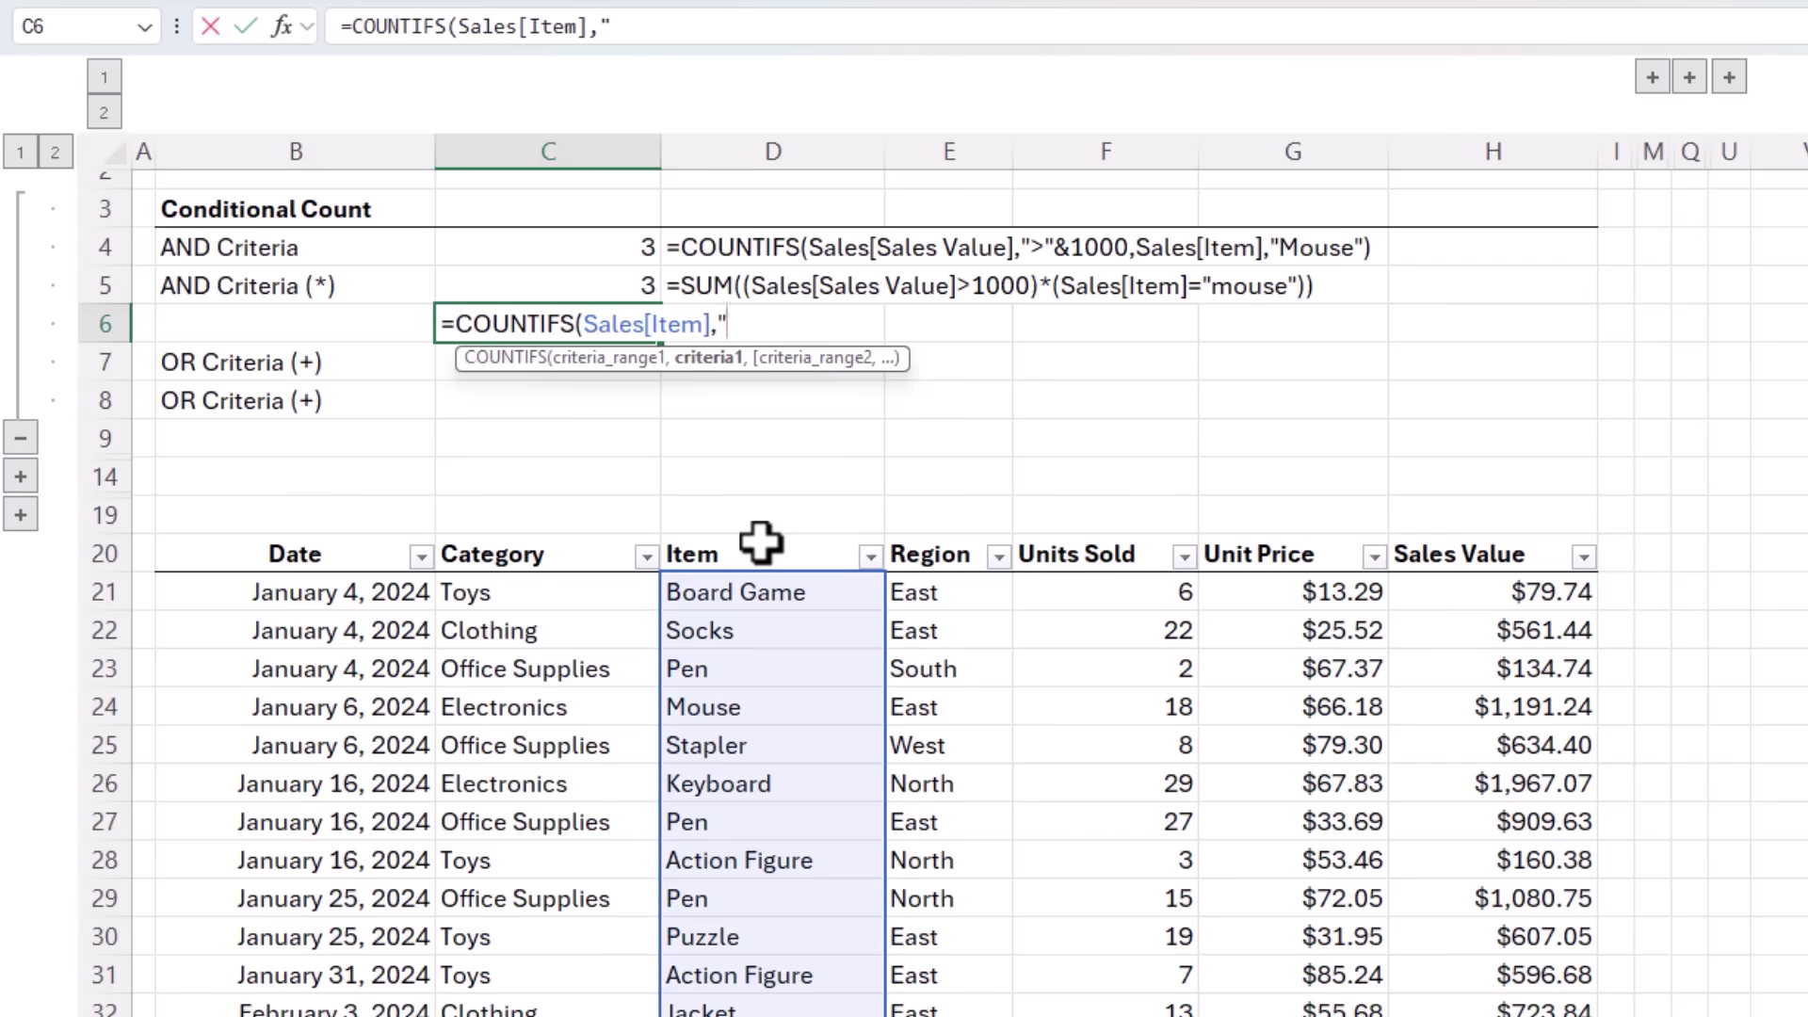
{"action": "left_click", "coordinate": [761, 544]}
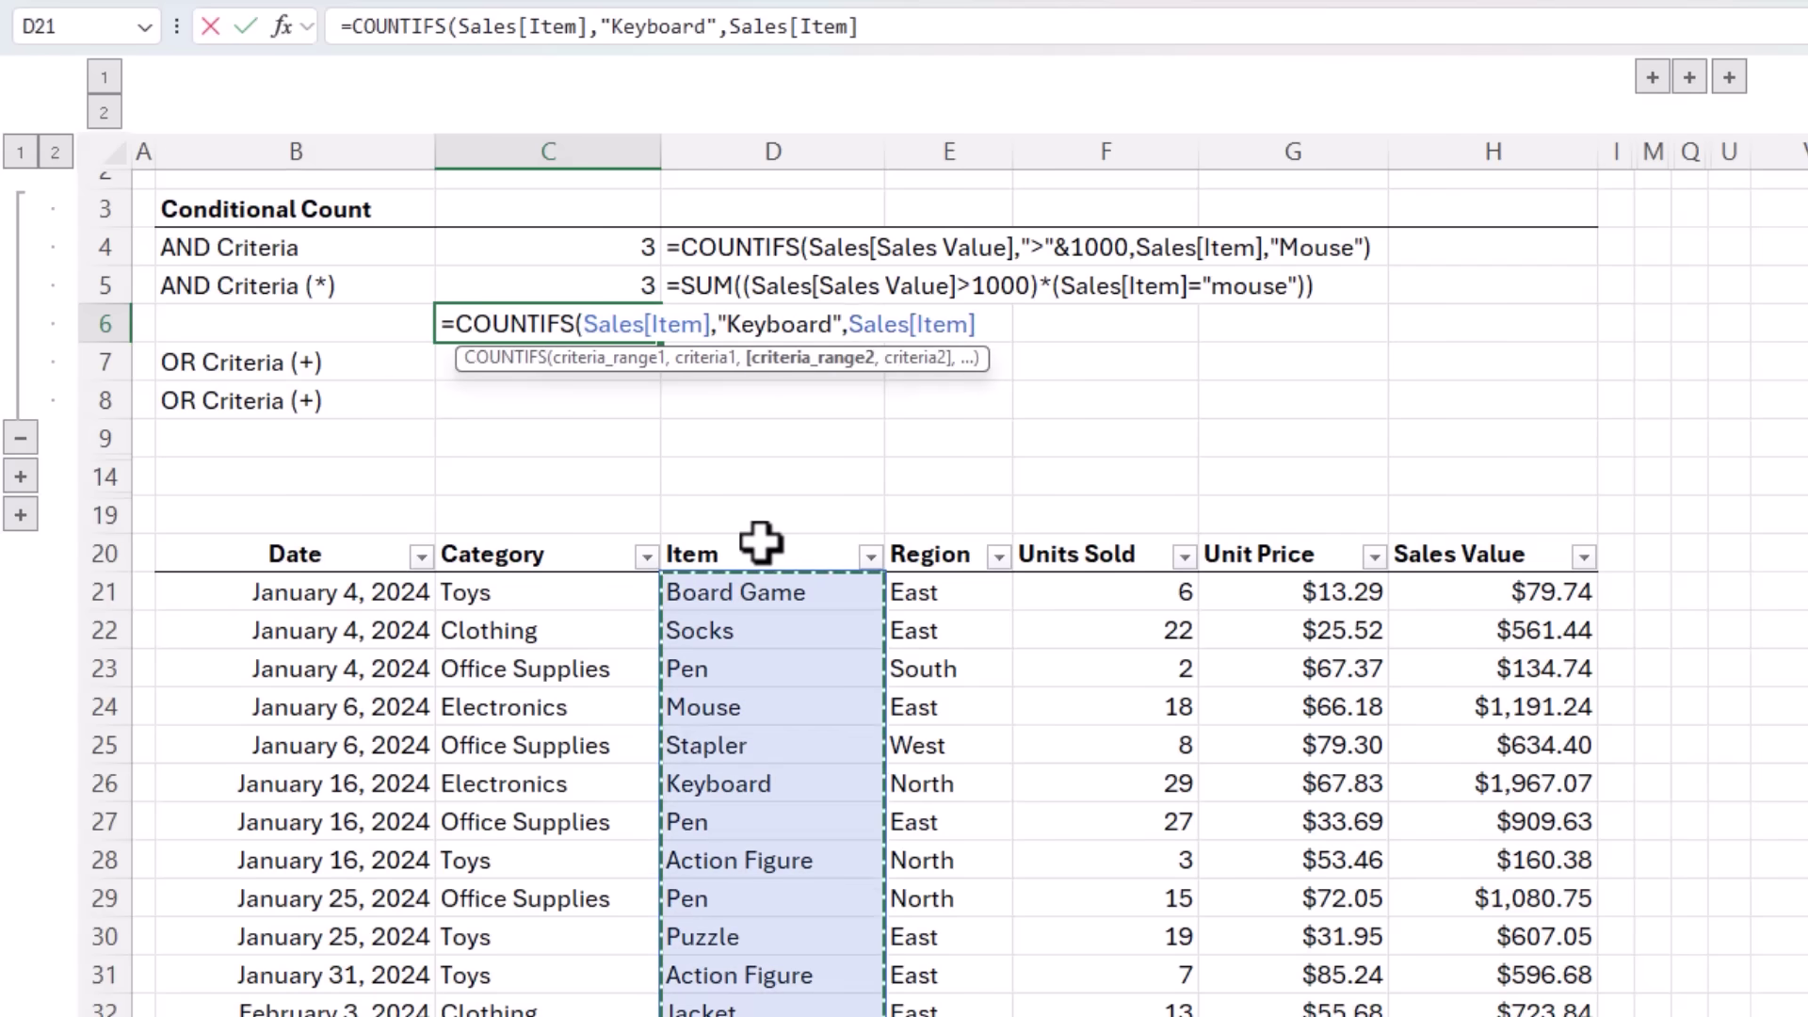
{"action": "type", "text": ",\"Mouse\")"}
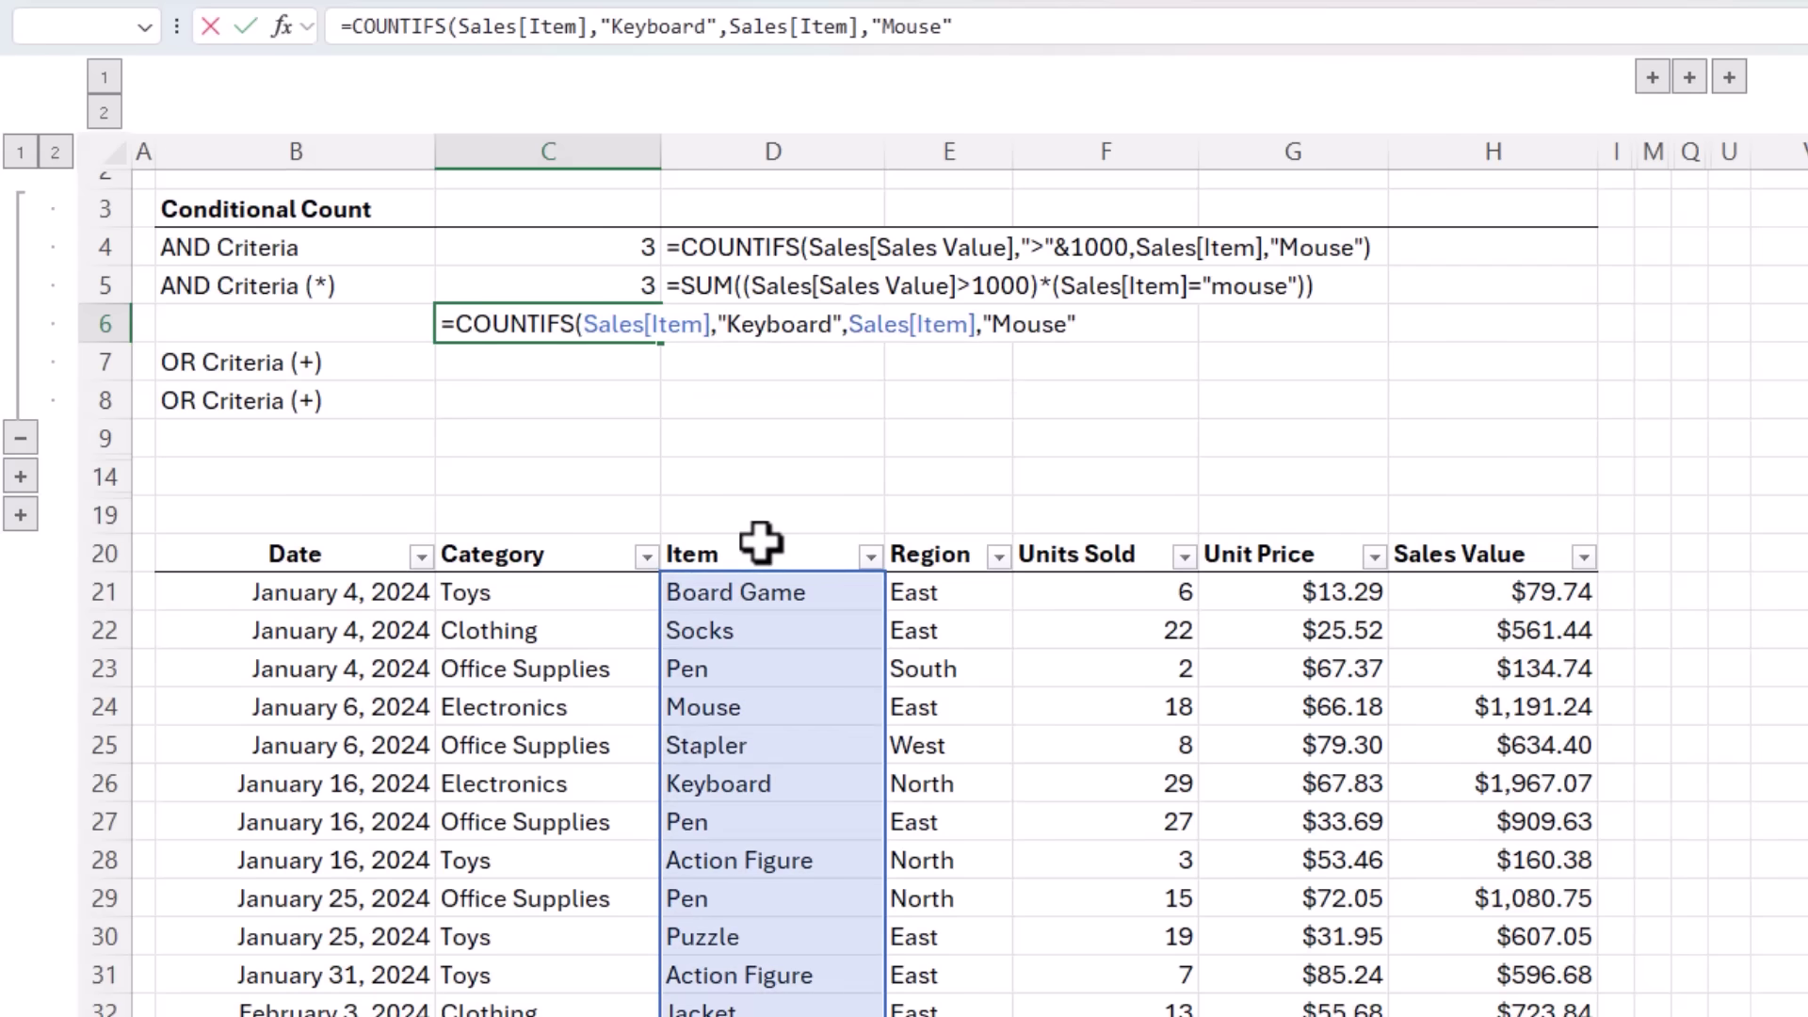
{"action": "key", "text": "Return"}
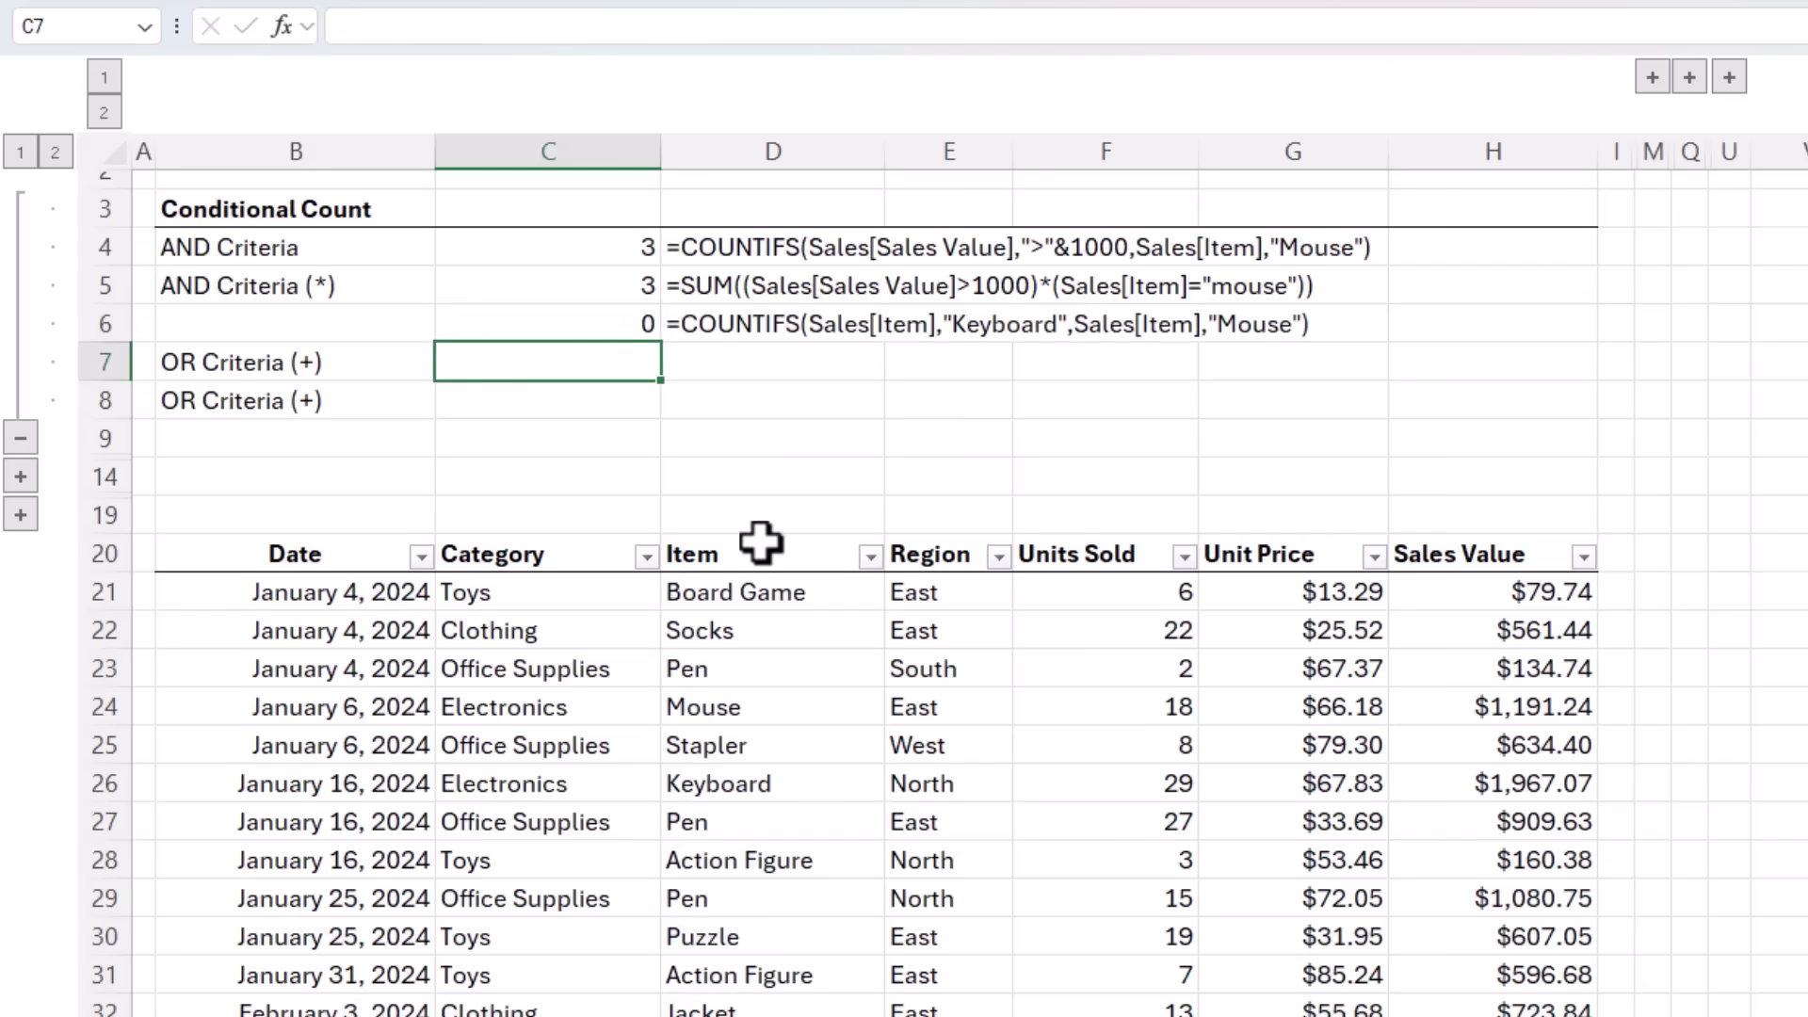
Enter =SUM((Sales[Item]="Mouse")+(Sales[Item]="Keyboard")) in C7, returning 8
{"action": "type", "text": "=sum(("}
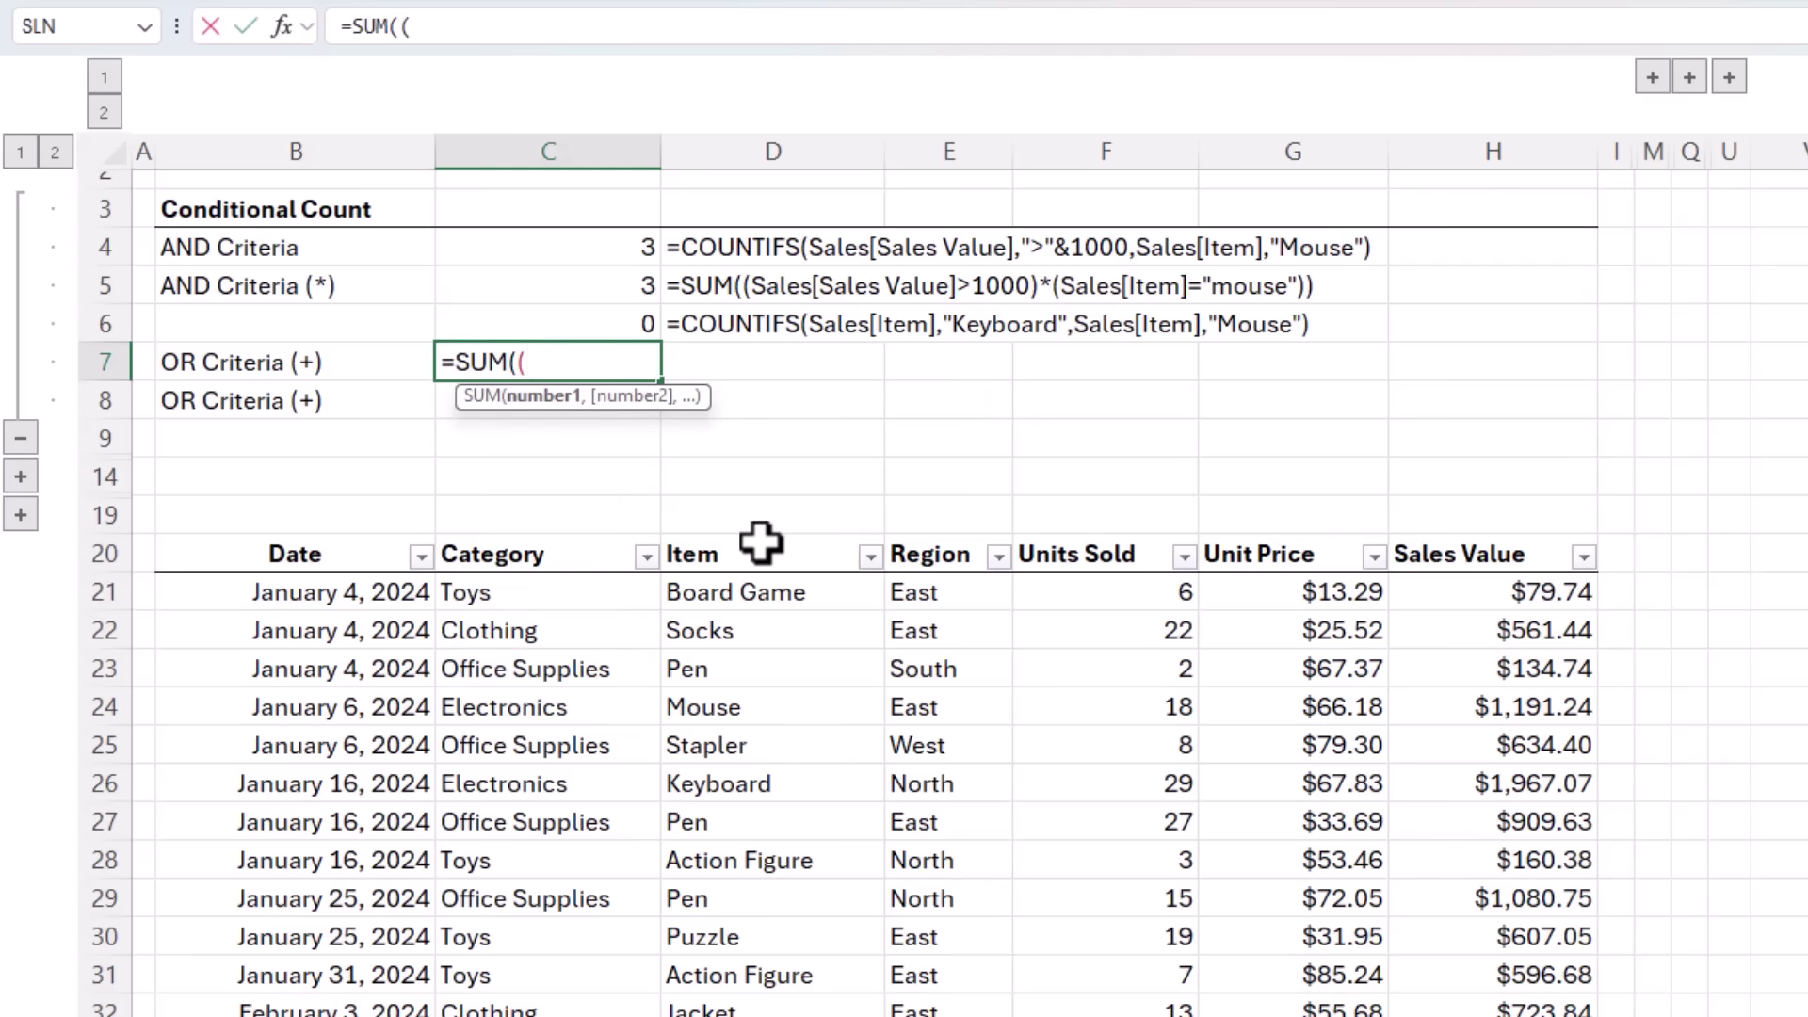
{"action": "left_click", "coordinate": [771, 527]}
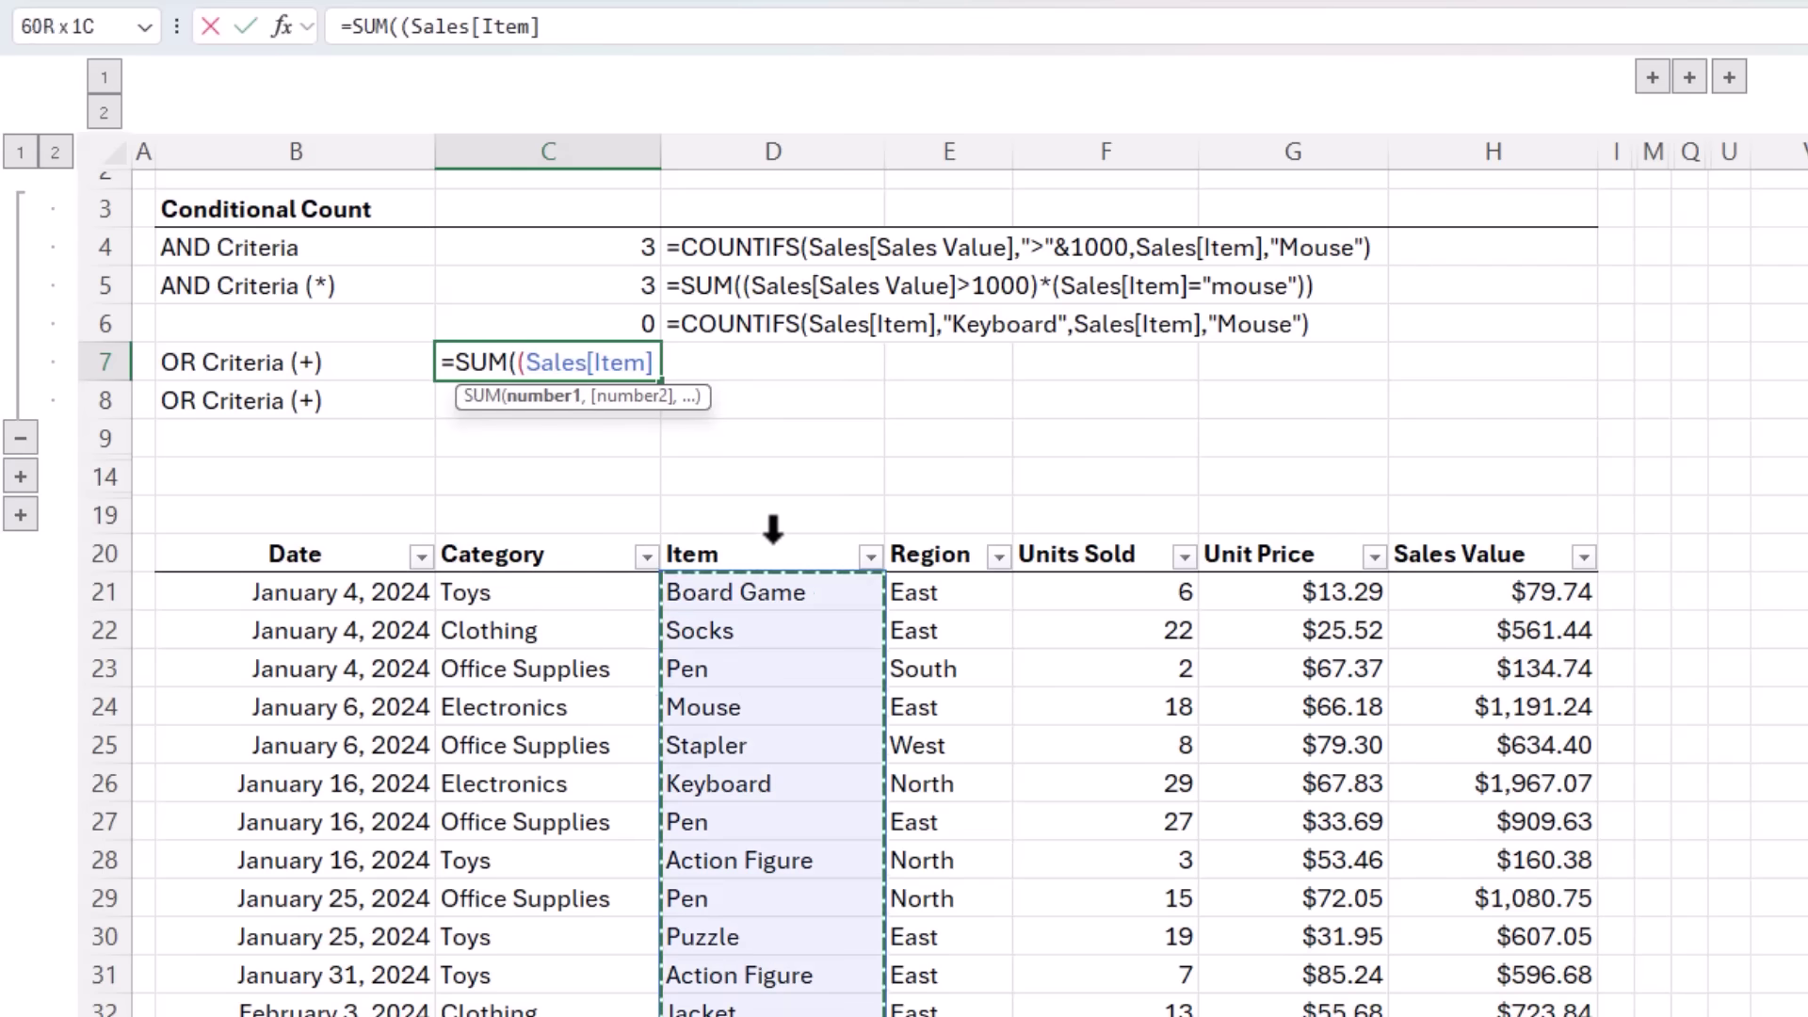
{"action": "type", "text": "=\"Mou"}
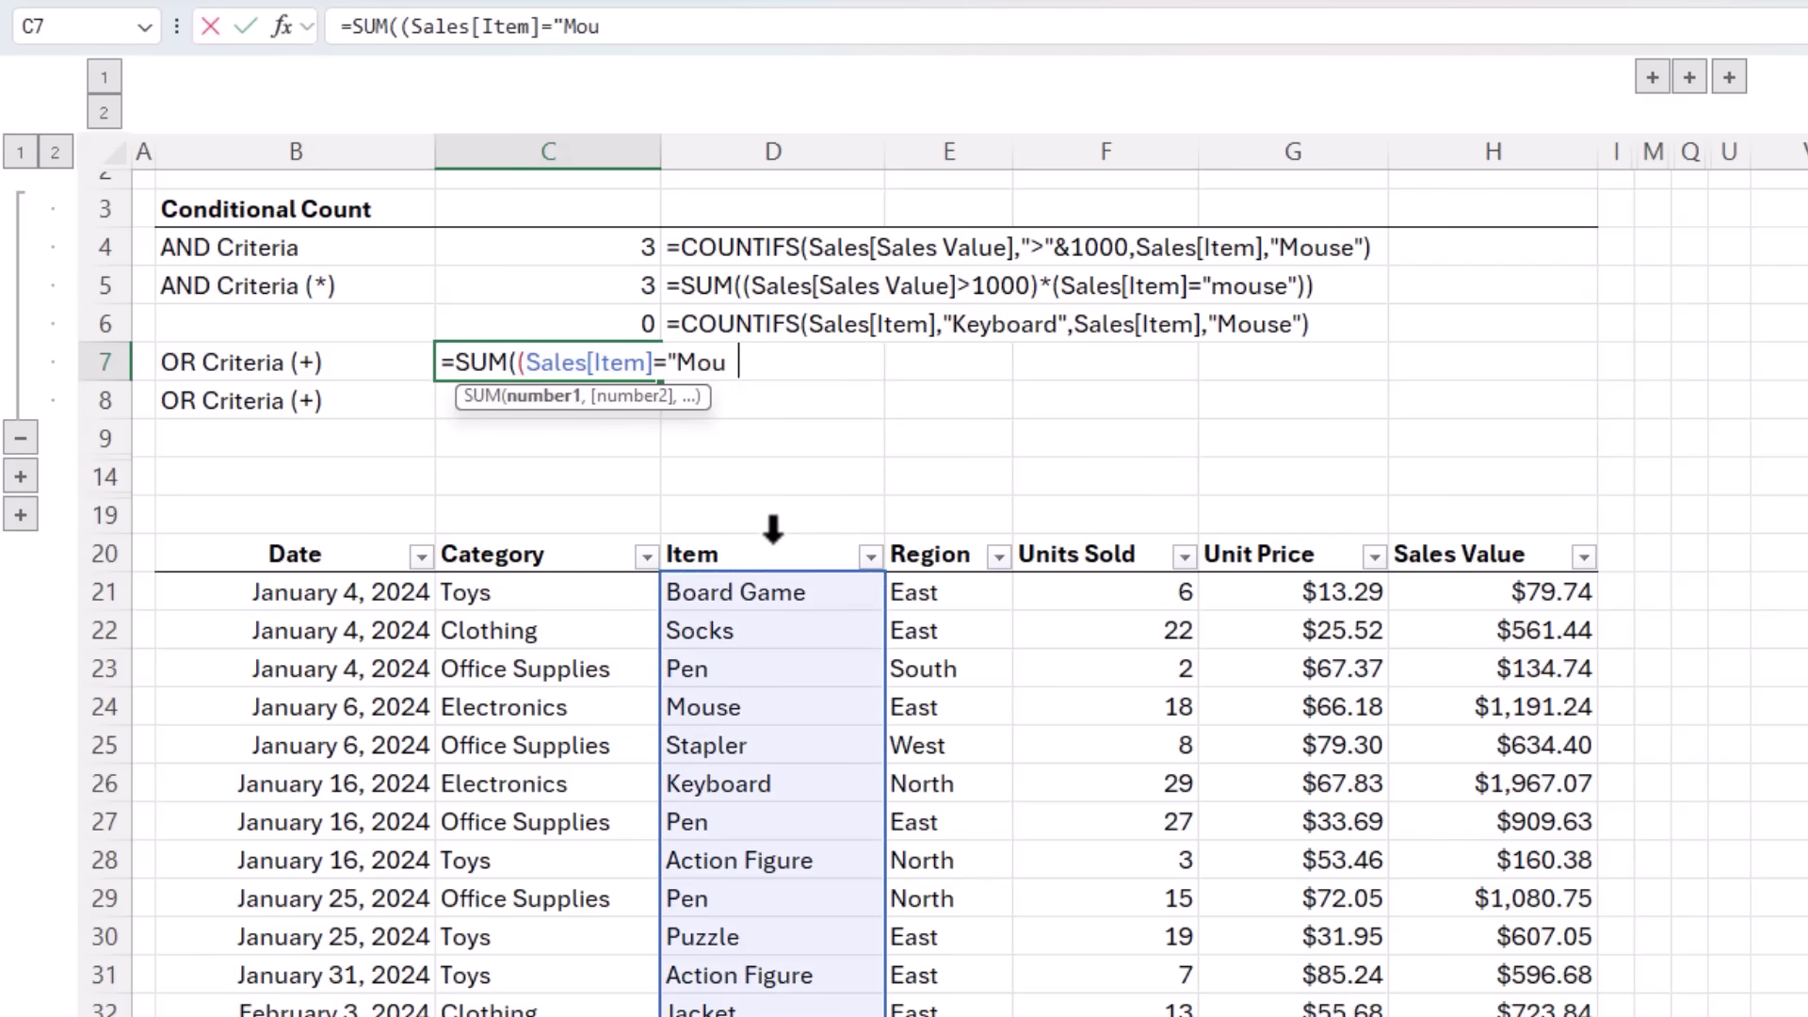
{"action": "type", "text": "se\")+("}
{"action": "left_click", "coordinate": [772, 529]}
{"action": "type", "text": "=\"Keyboard\")"}
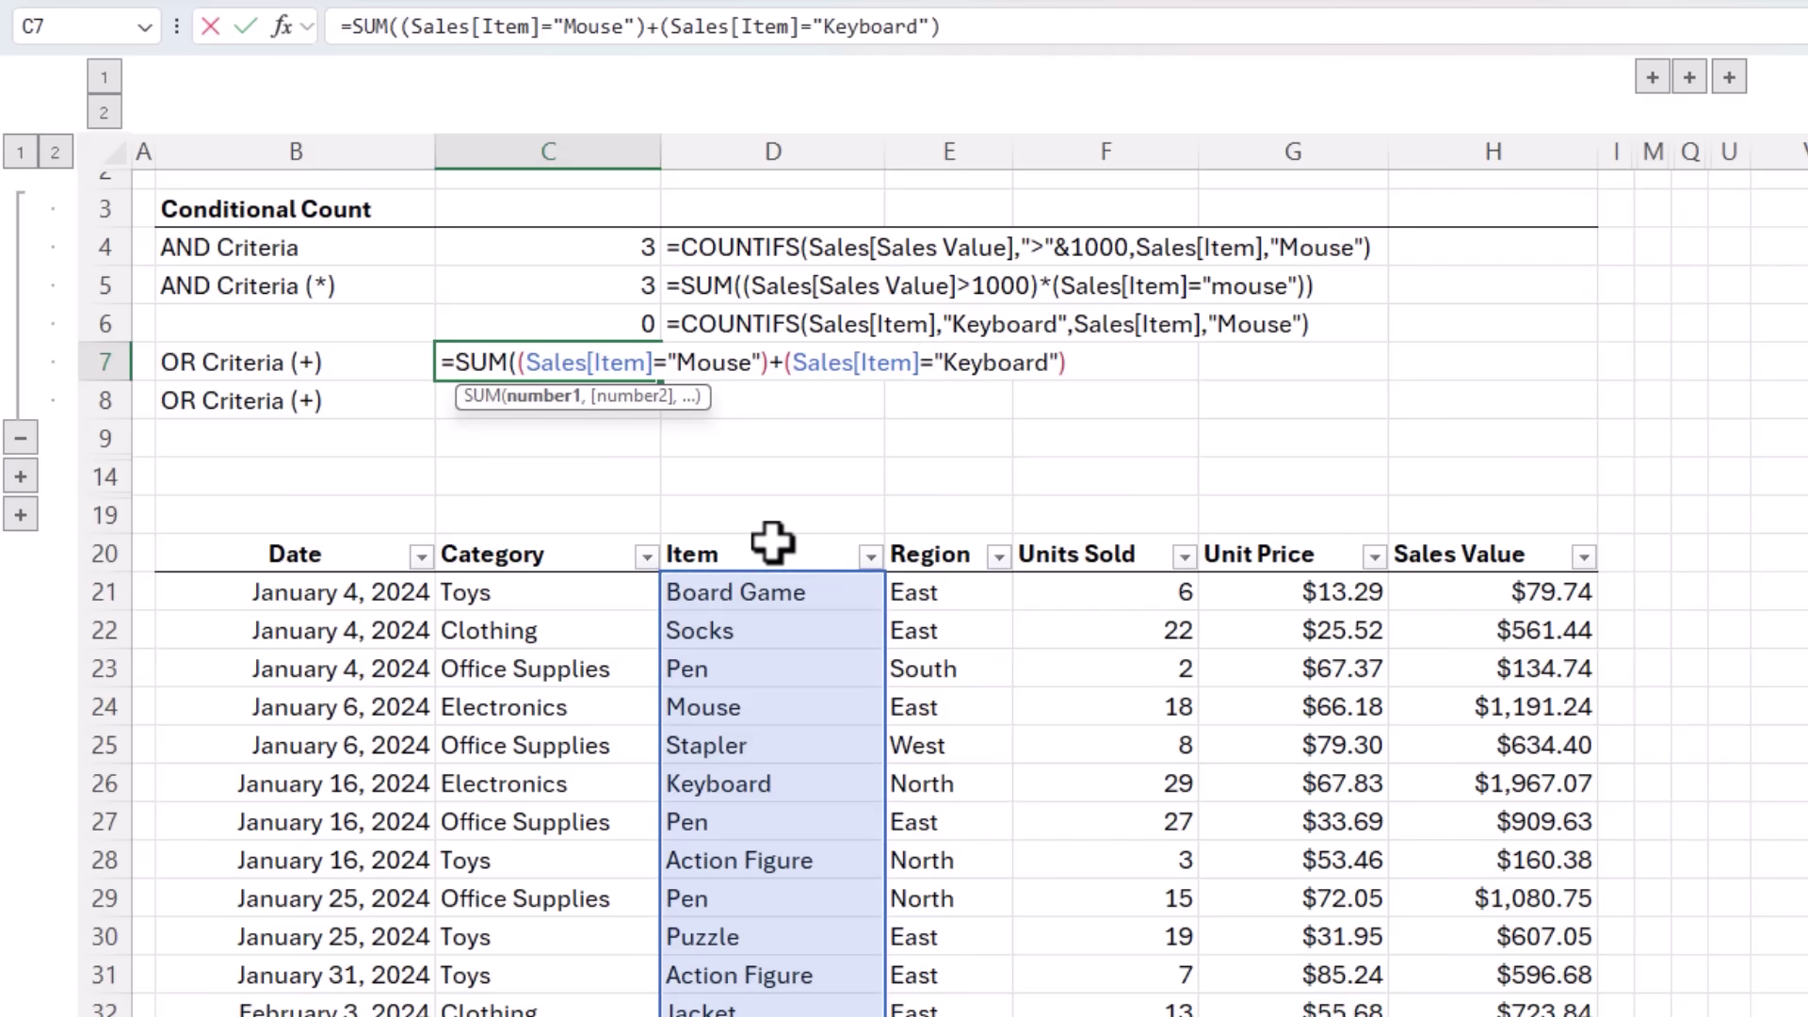
{"action": "type", "text": ")"}
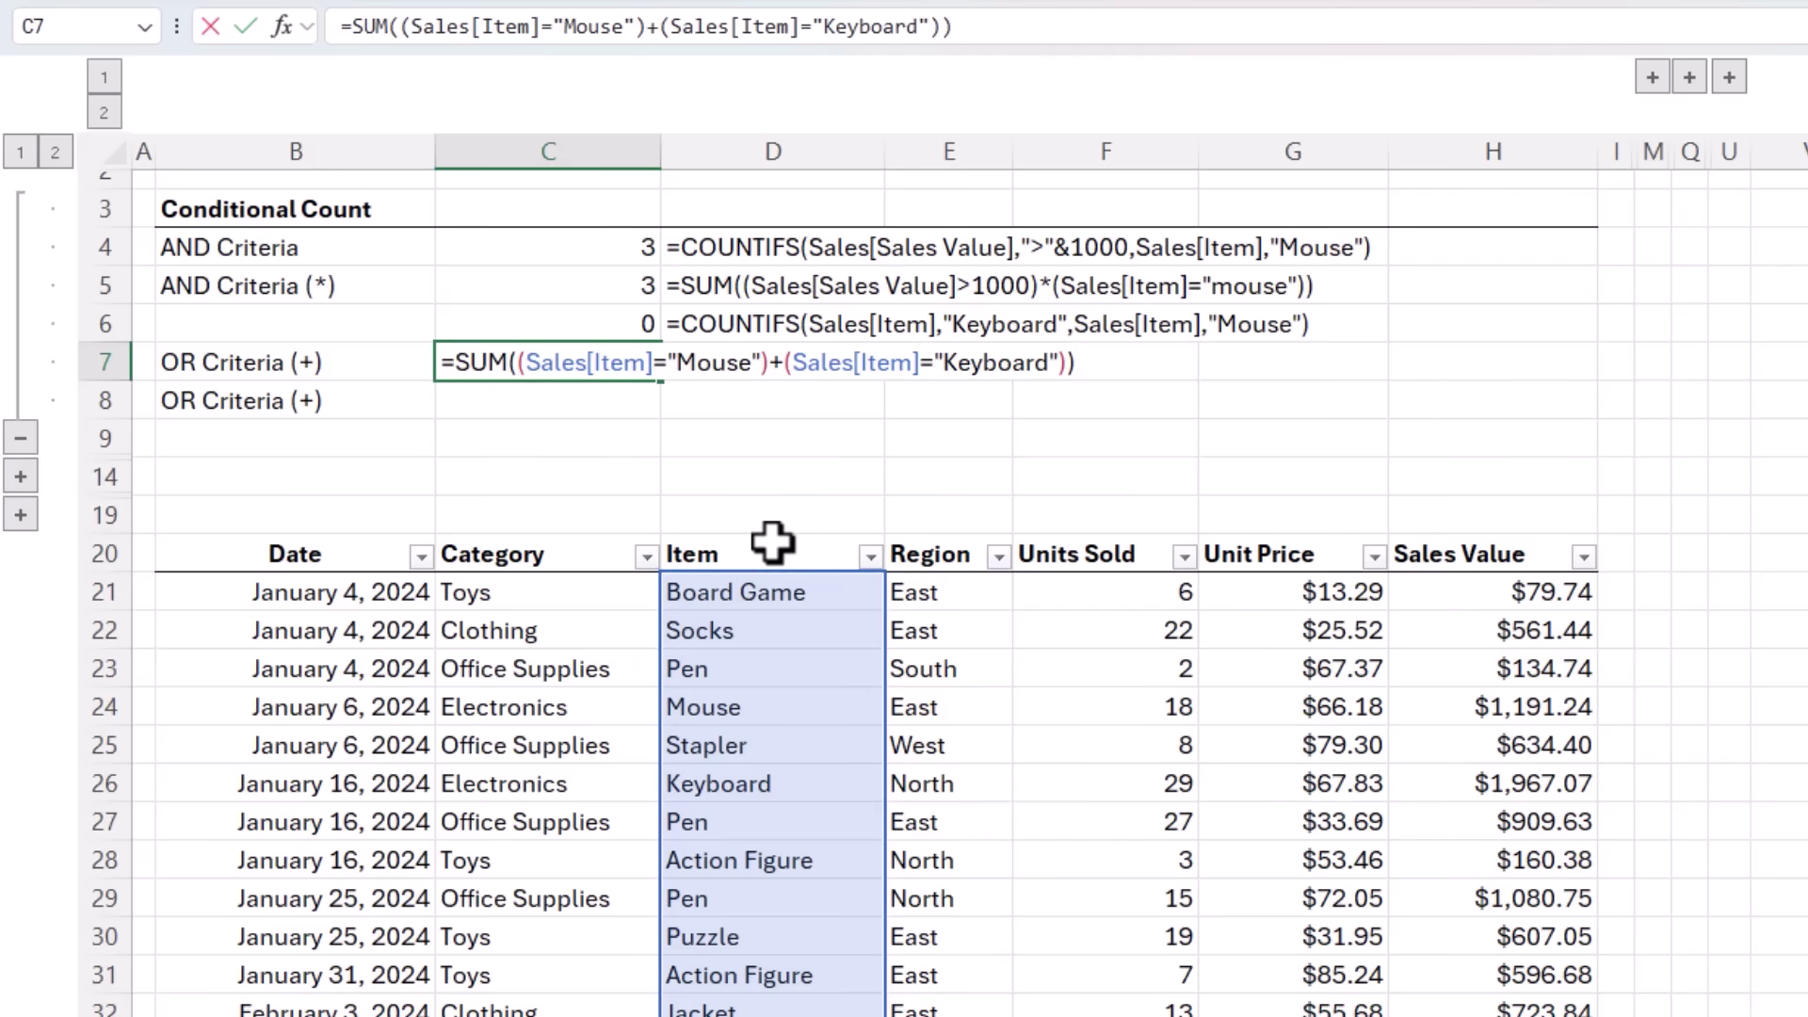
{"action": "key", "text": "Return"}
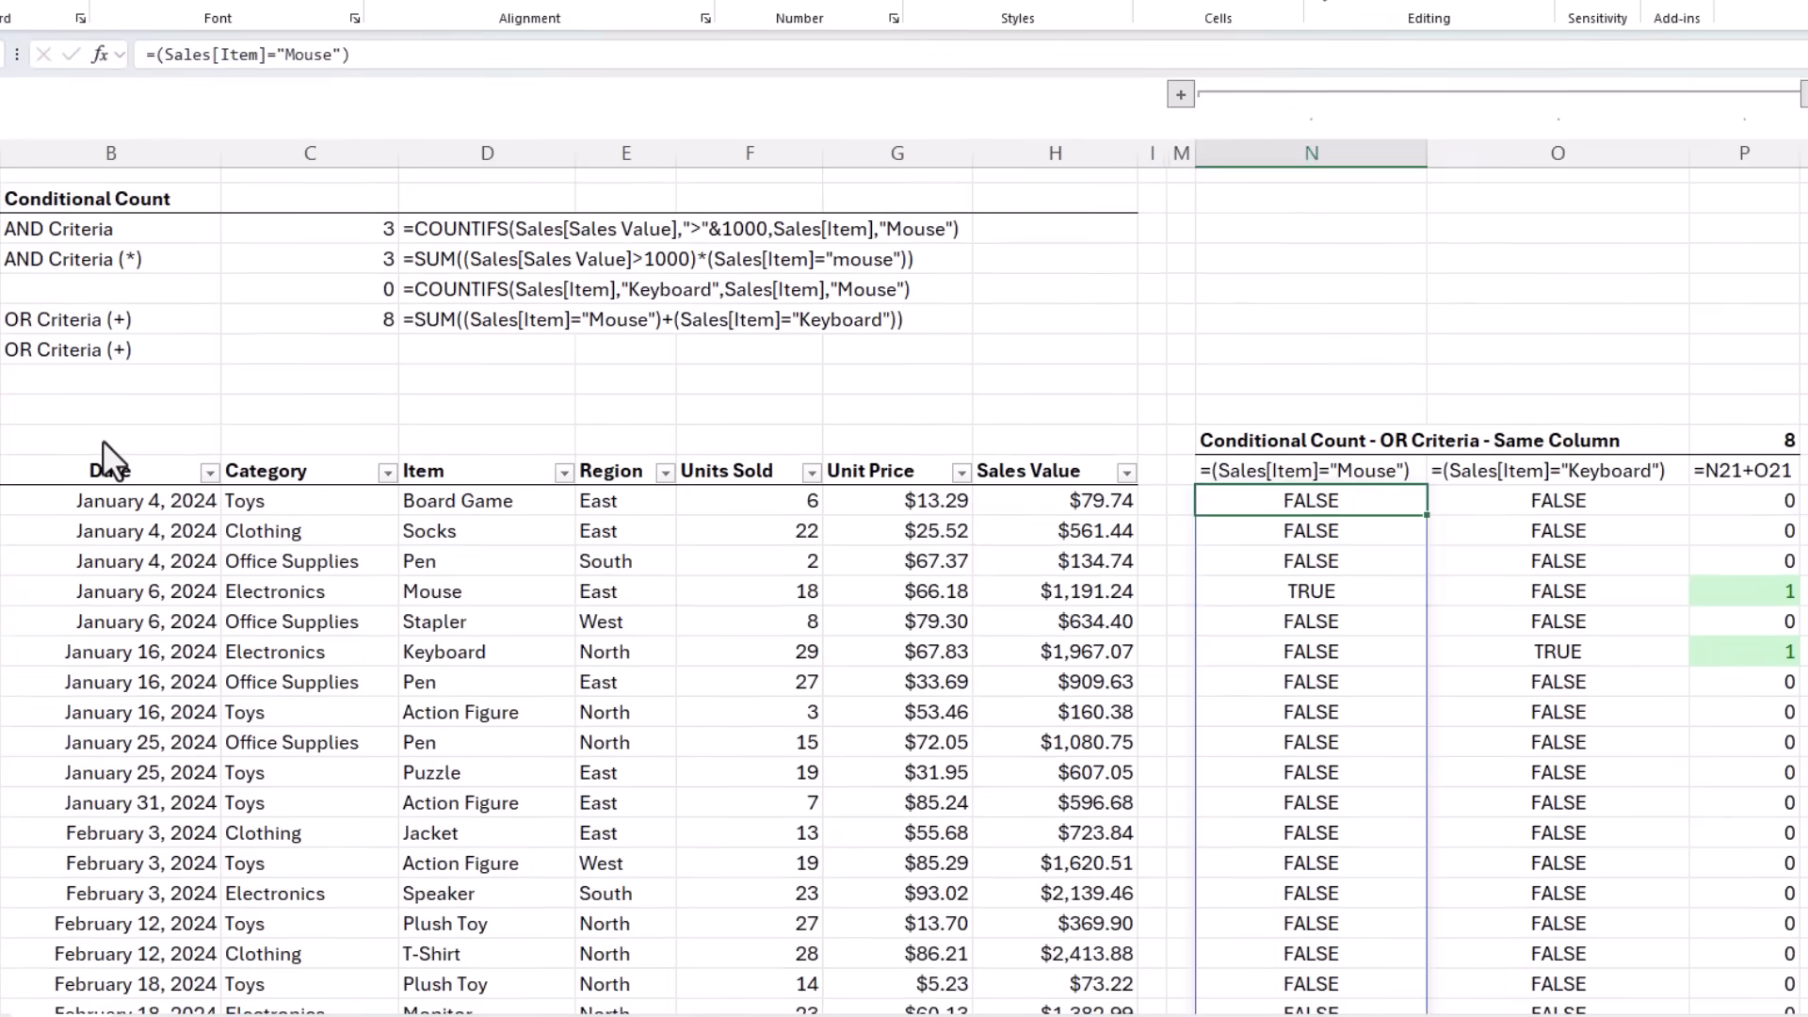
{"action": "key", "text": "Right"}
{"action": "key", "text": "Right"}
{"action": "key", "text": "F2"}
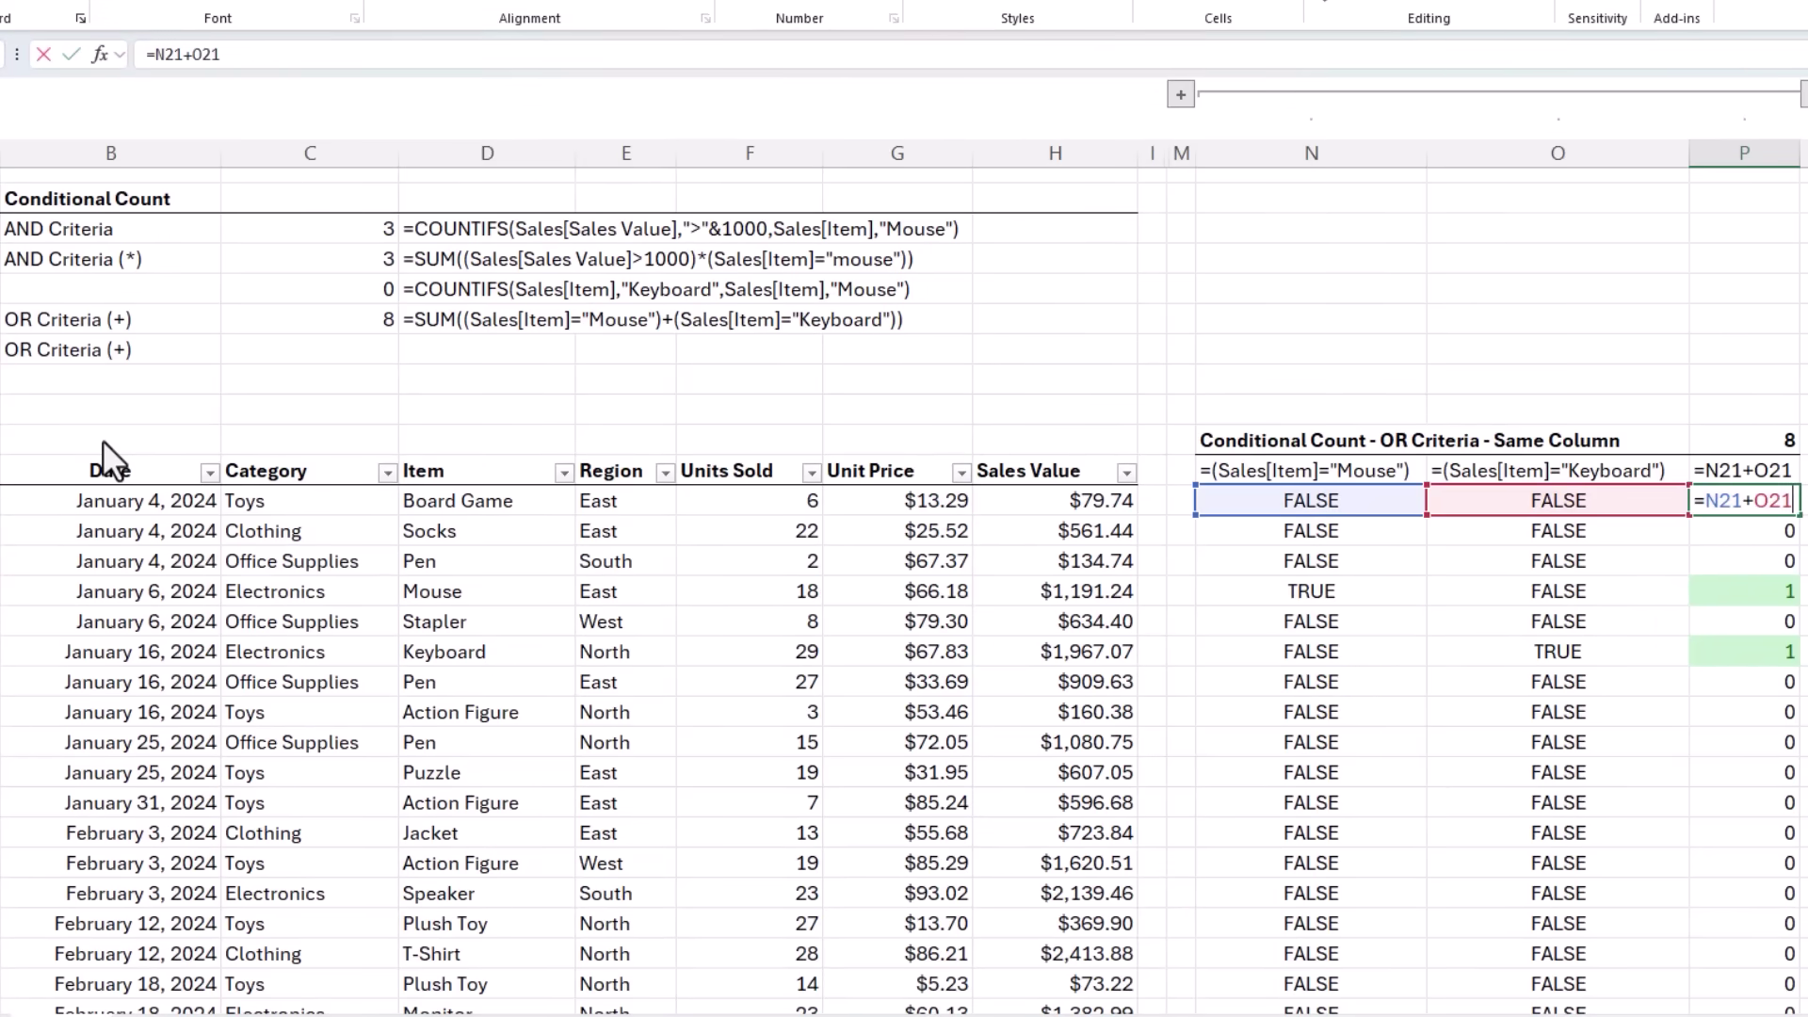
{"action": "key", "text": "Escape"}
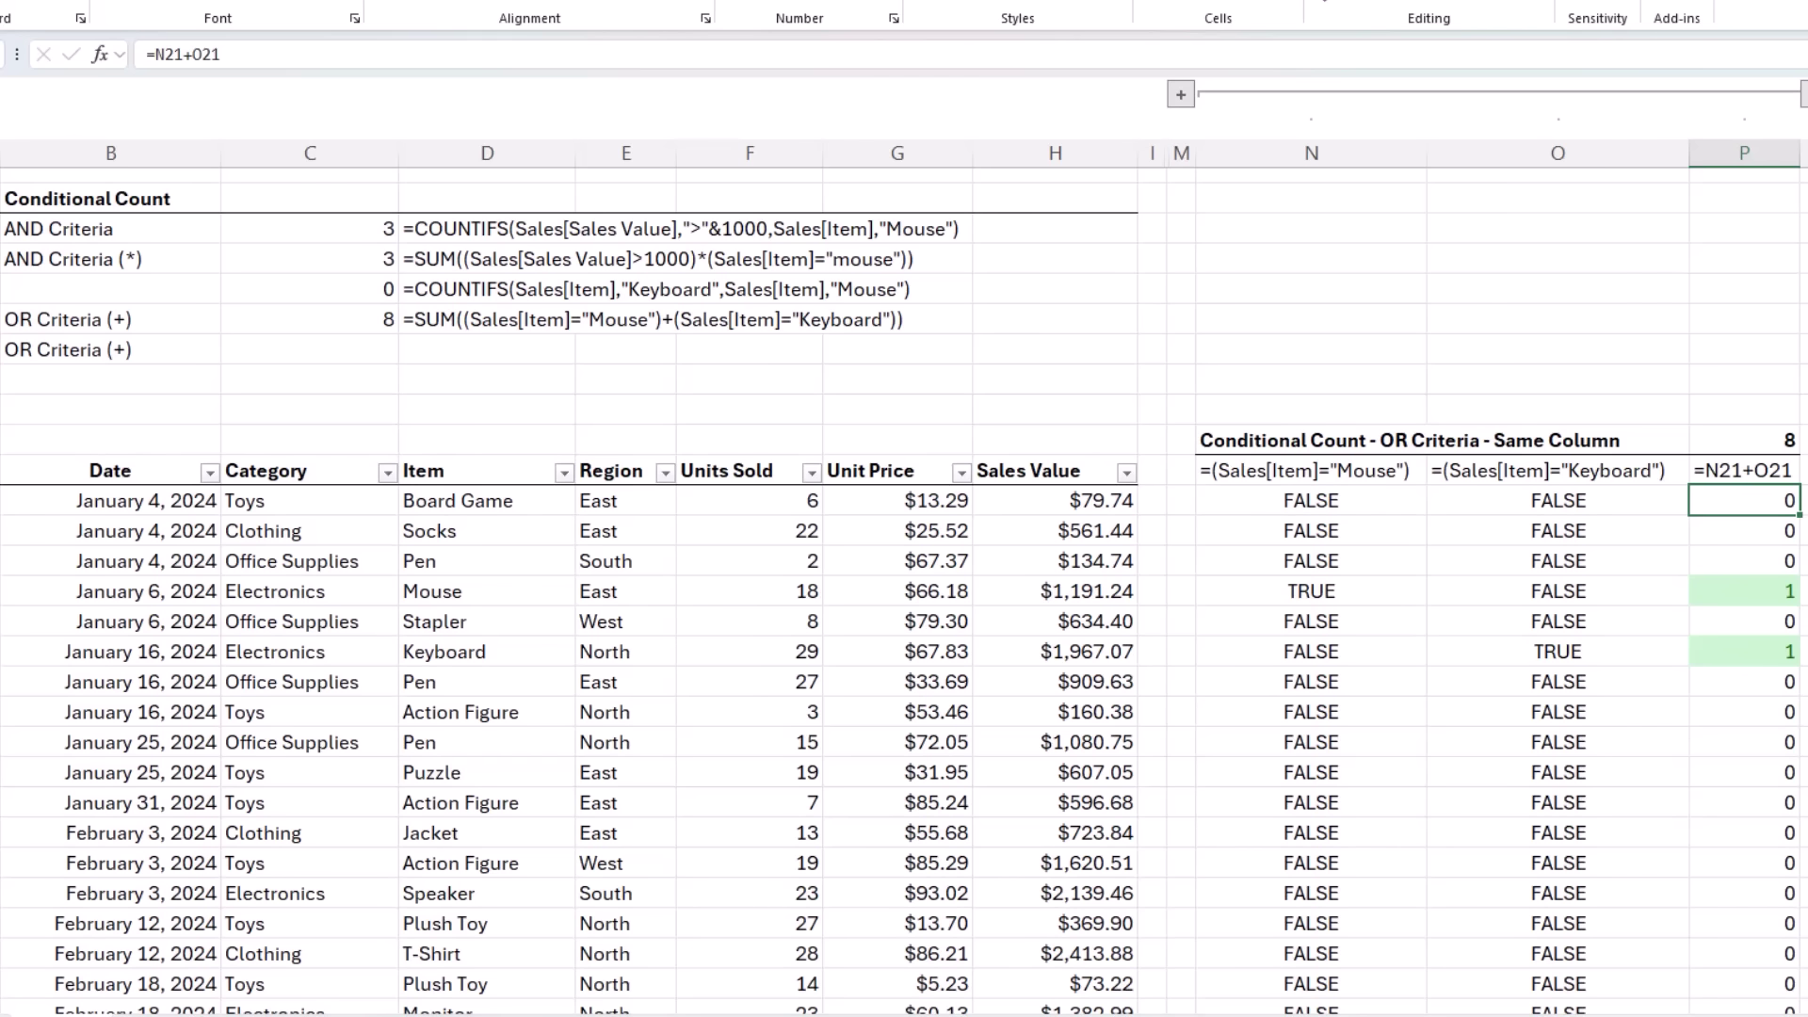
{"action": "key", "text": "Down"}
{"action": "key", "text": "Down"}
{"action": "key", "text": "Down"}
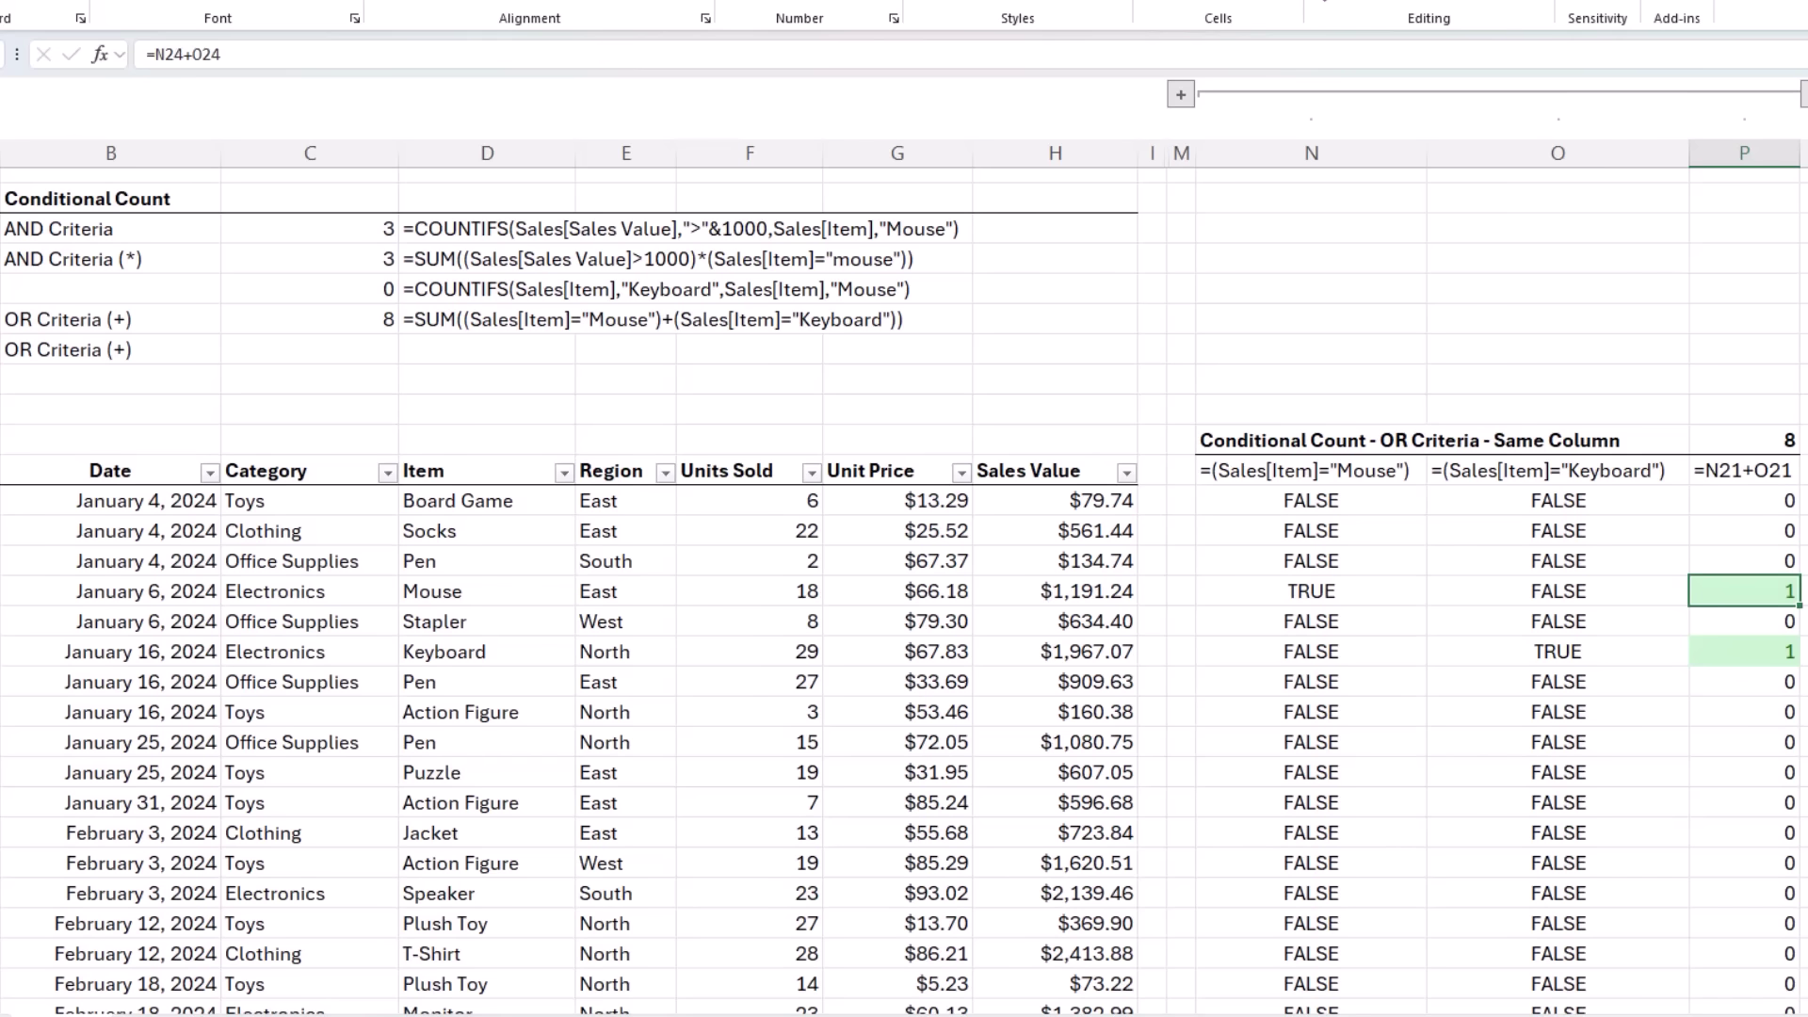
{"action": "key", "text": "Down"}
{"action": "key", "text": "Down"}
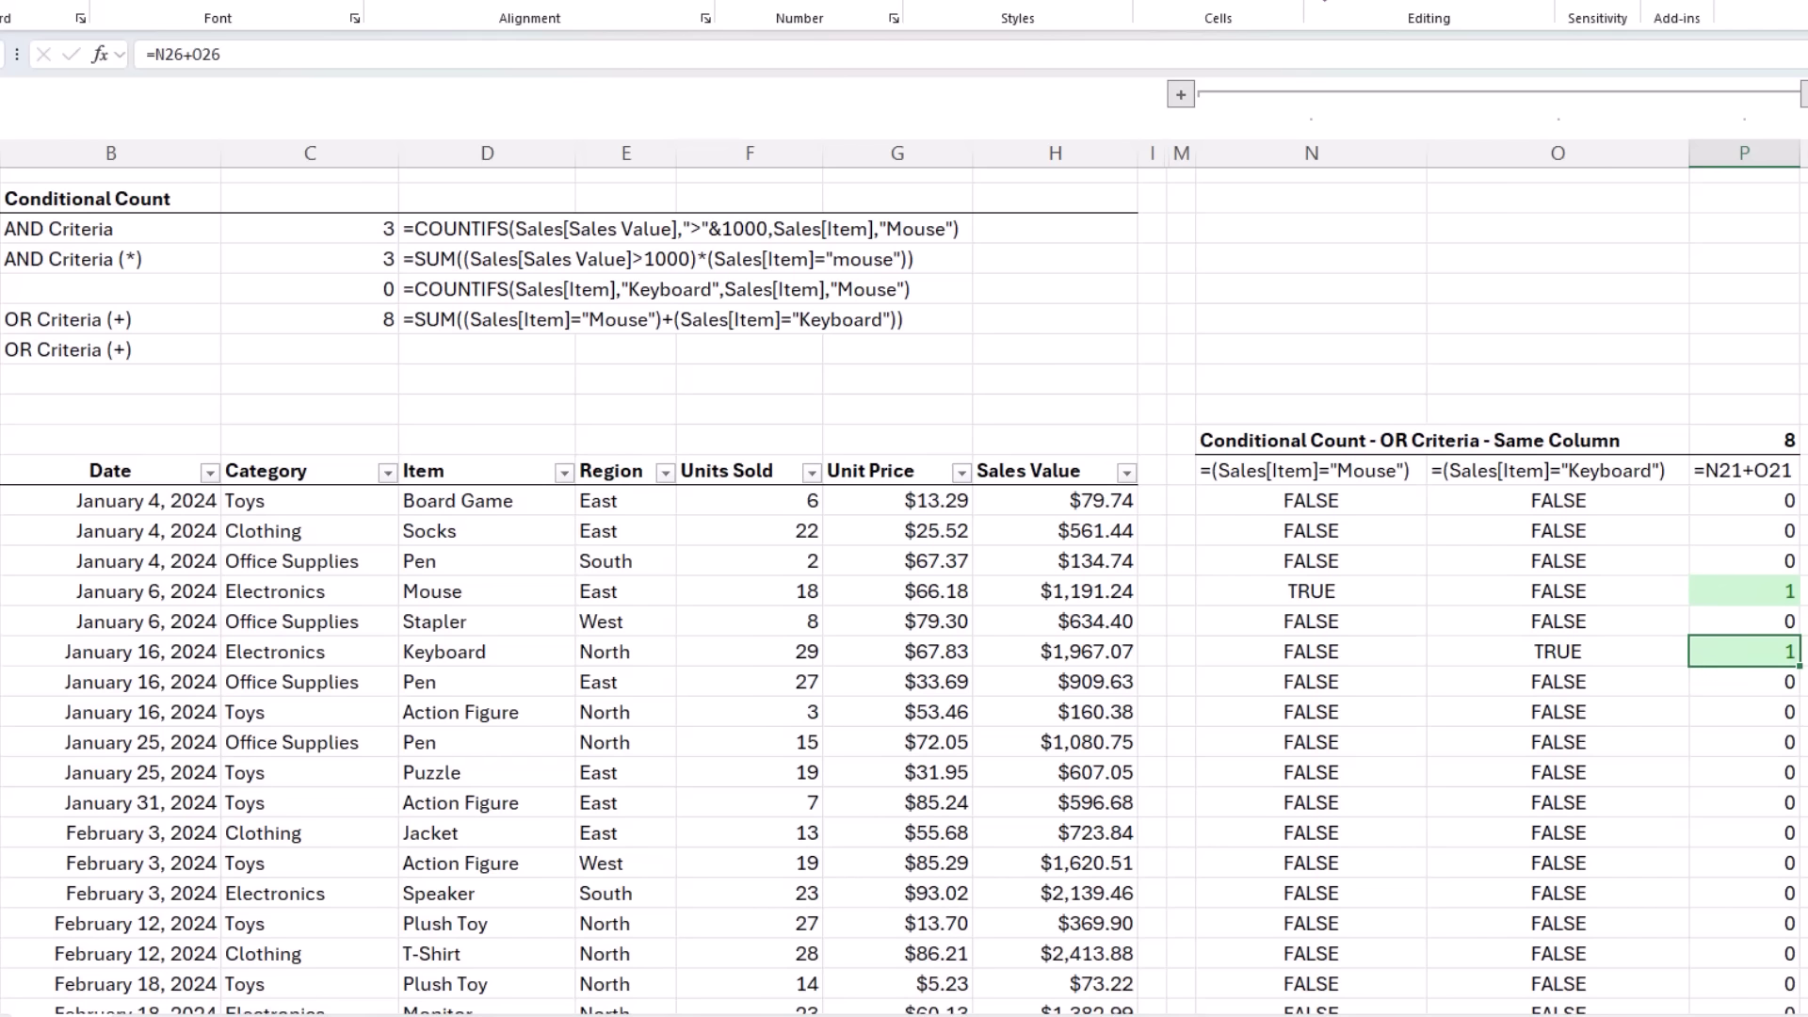
{"action": "left_click", "coordinate": [504, 456]}
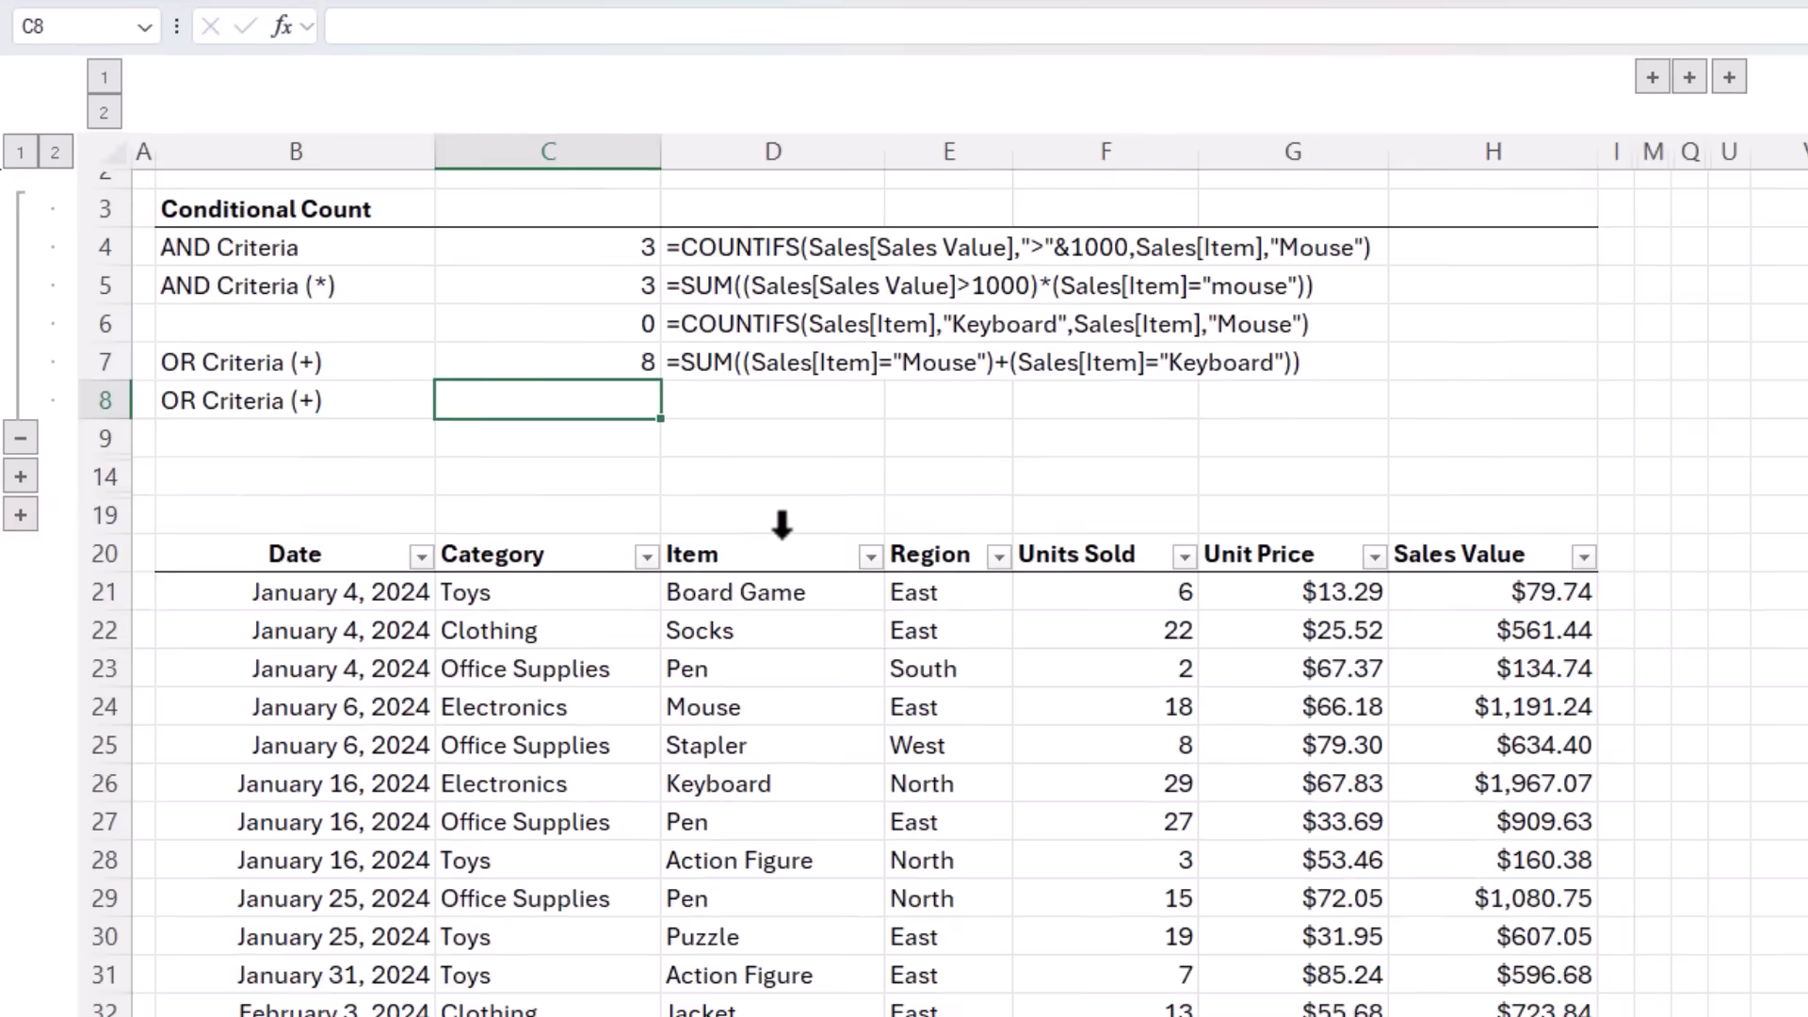
Enter =SUM((Sales[Item]="Mouse")+(Sales[Sales Value]>1000)) in C8, returning 26
{"action": "type", "text": "=su"}
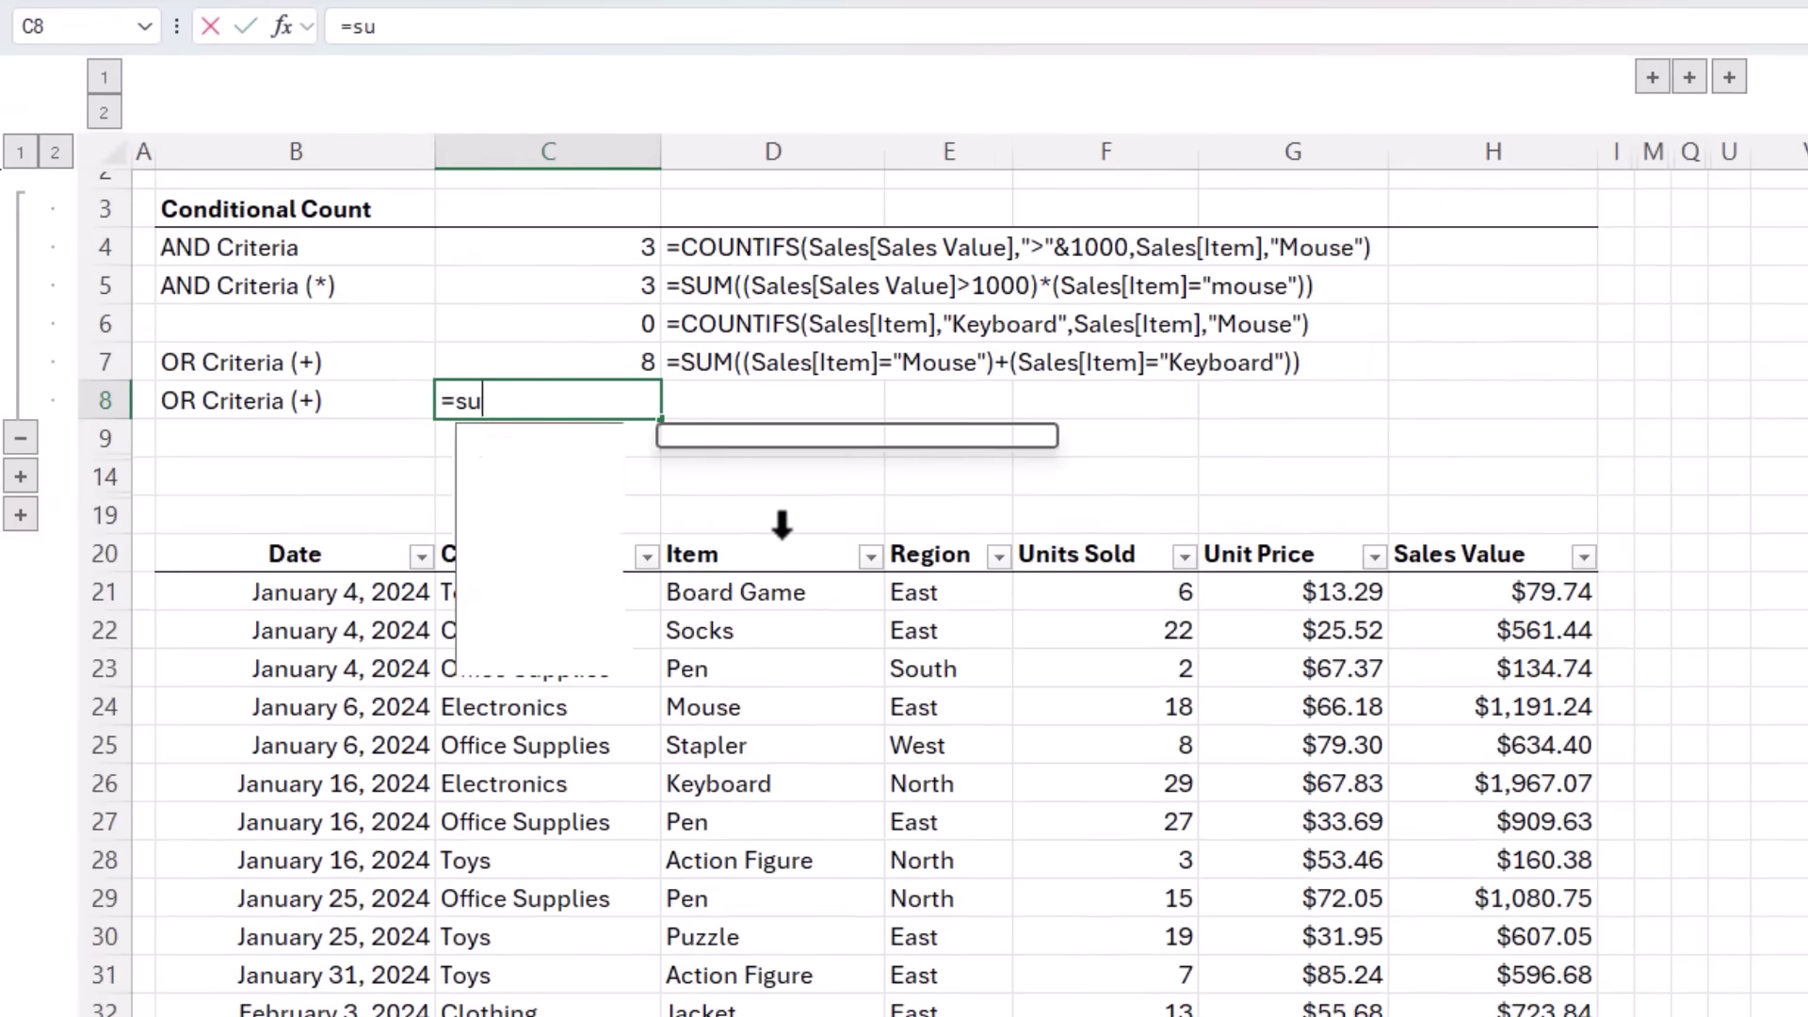
{"action": "key", "text": "Tab"}
{"action": "type", "text": "("}
{"action": "left_click", "coordinate": [782, 525]}
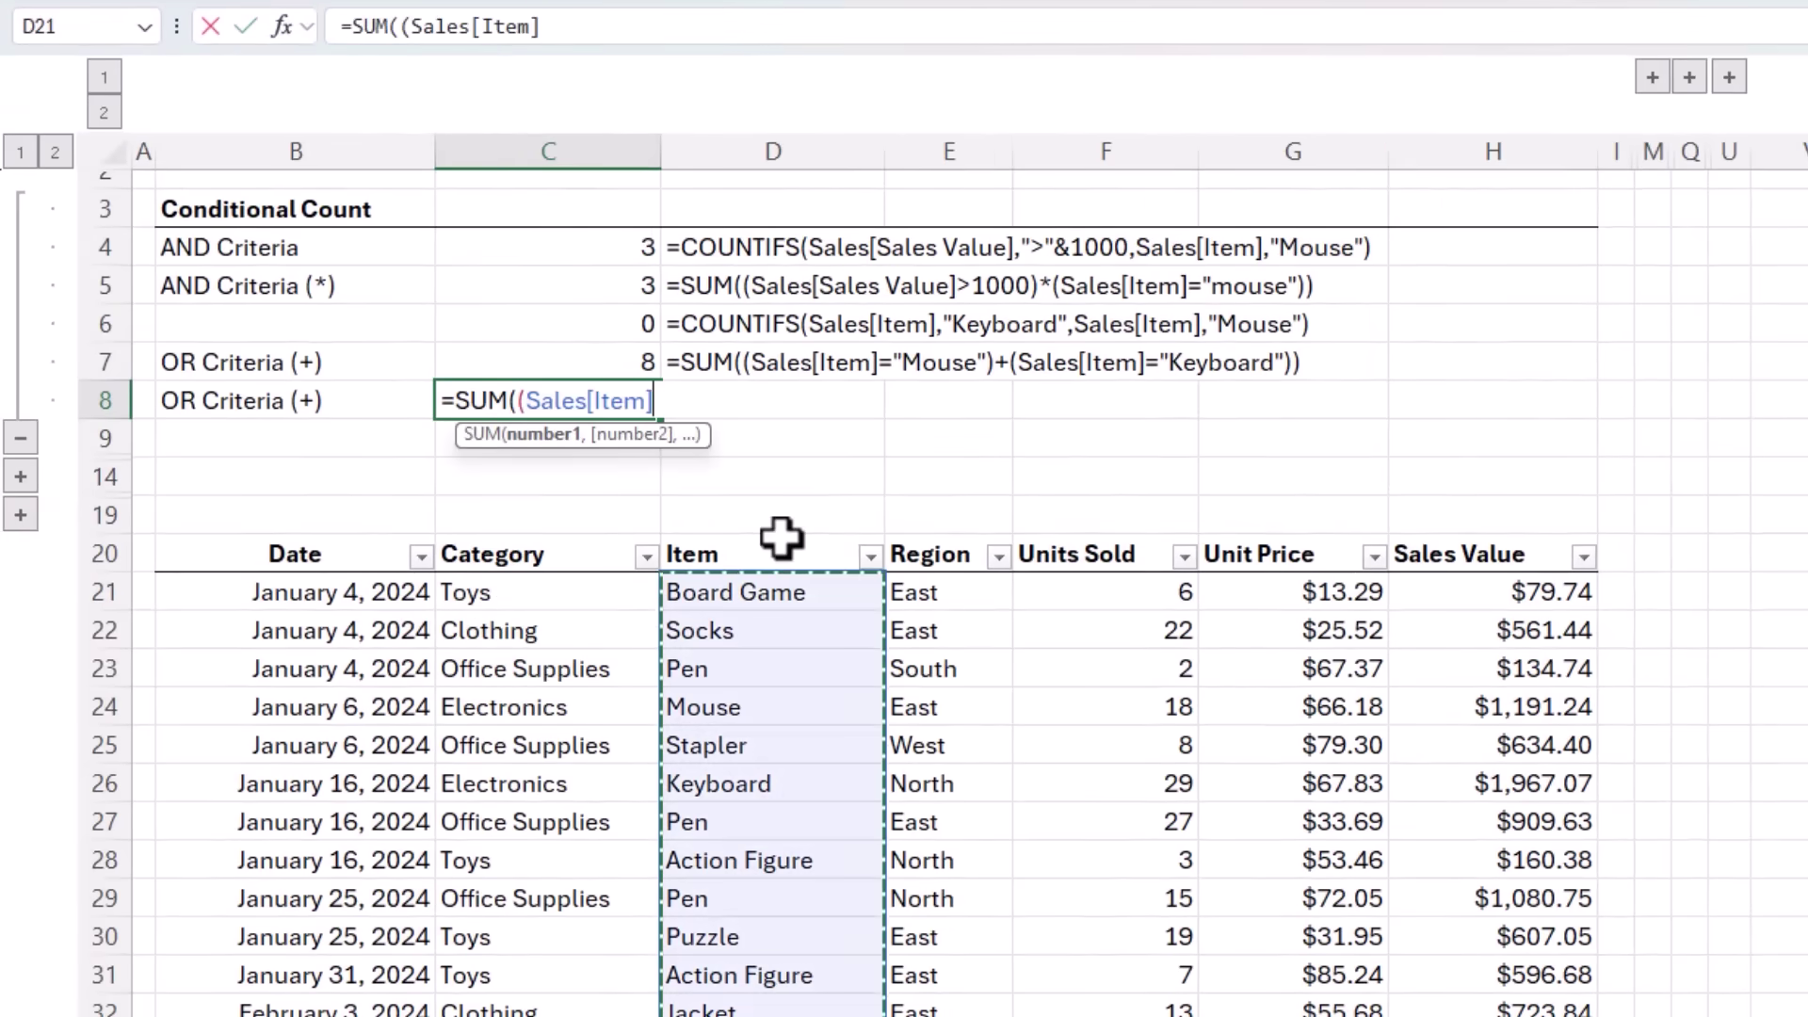
{"action": "type", "text": "=\"Mouse\")+"}
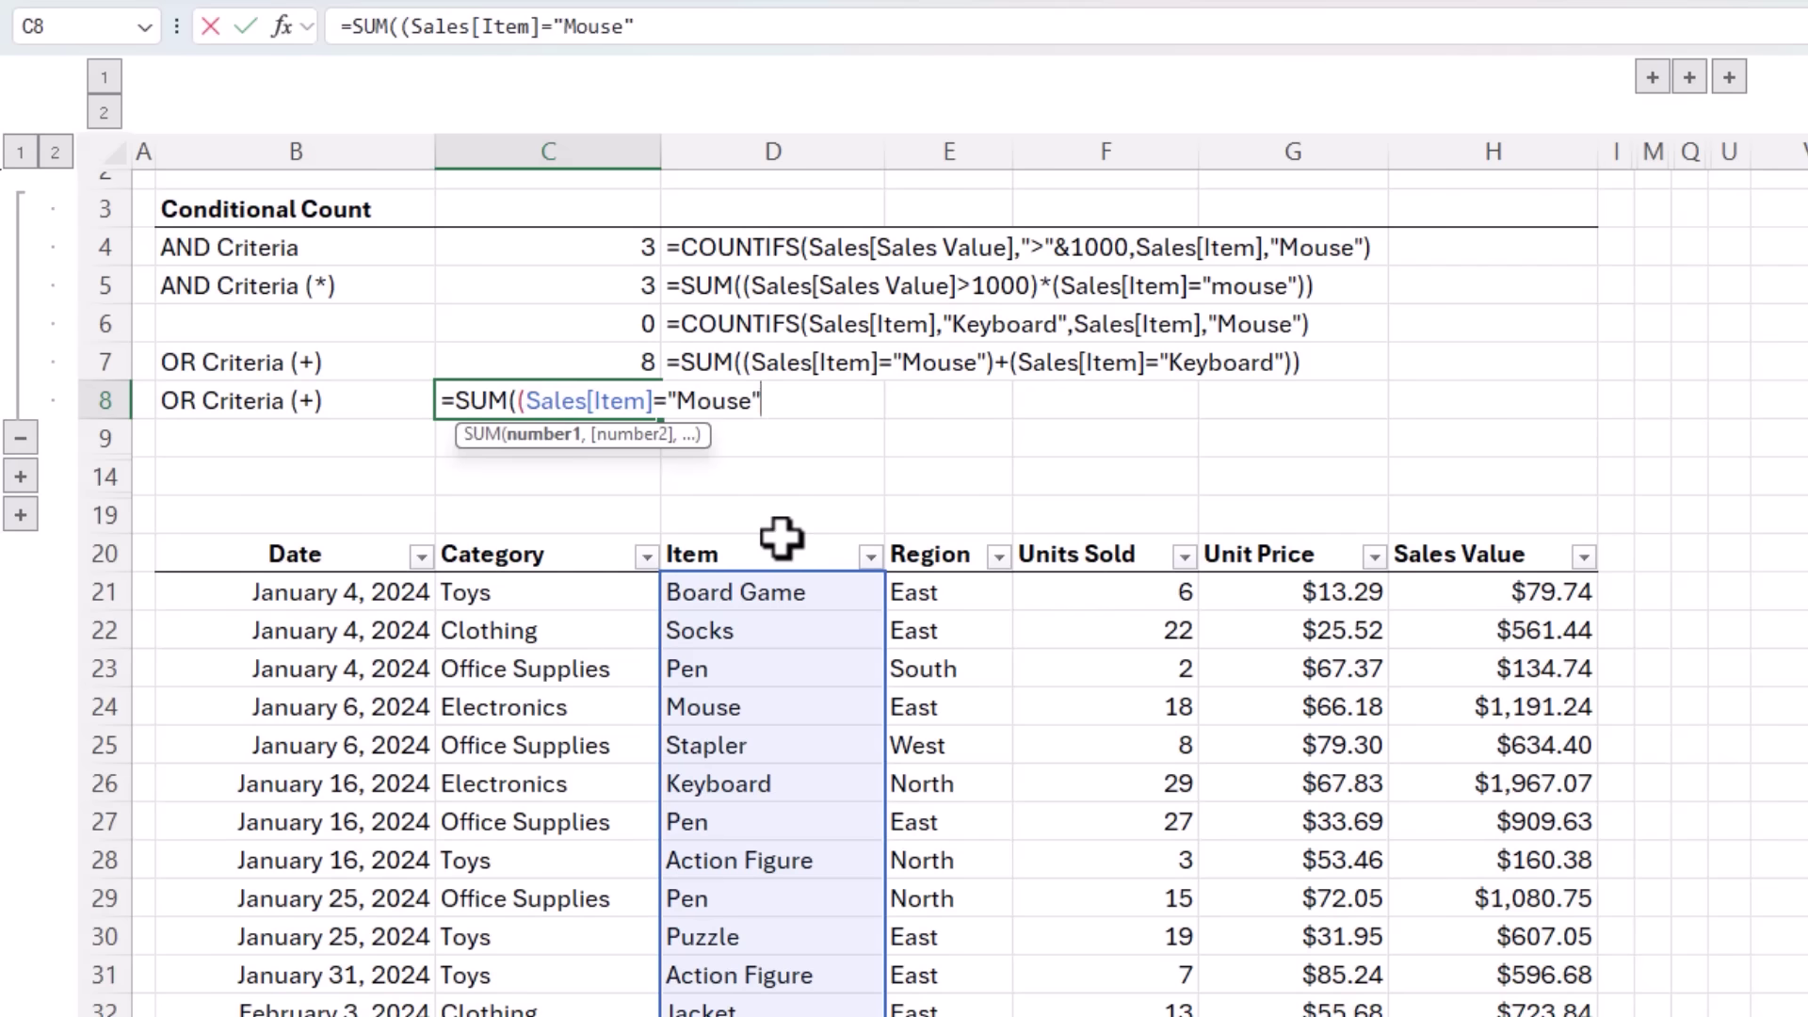
{"action": "type", "text": "("}
{"action": "left_click", "coordinate": [1498, 538]}
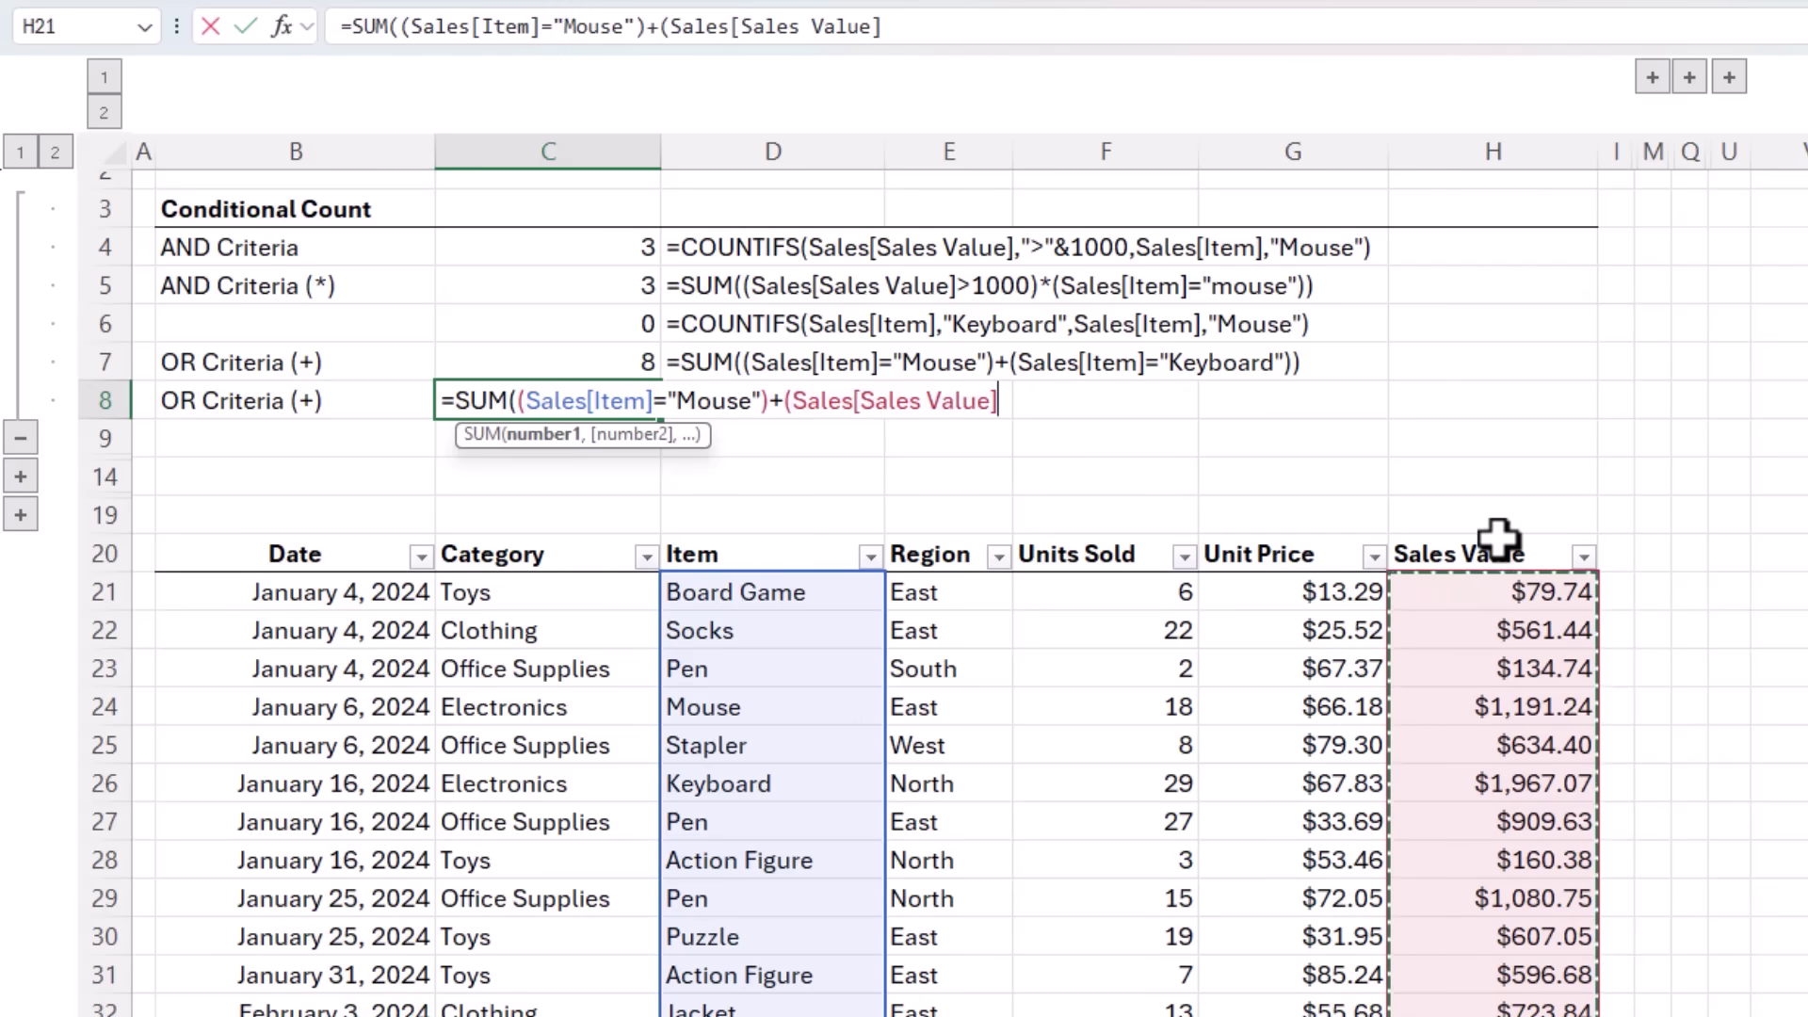
{"action": "type", "text": ">1000)"}
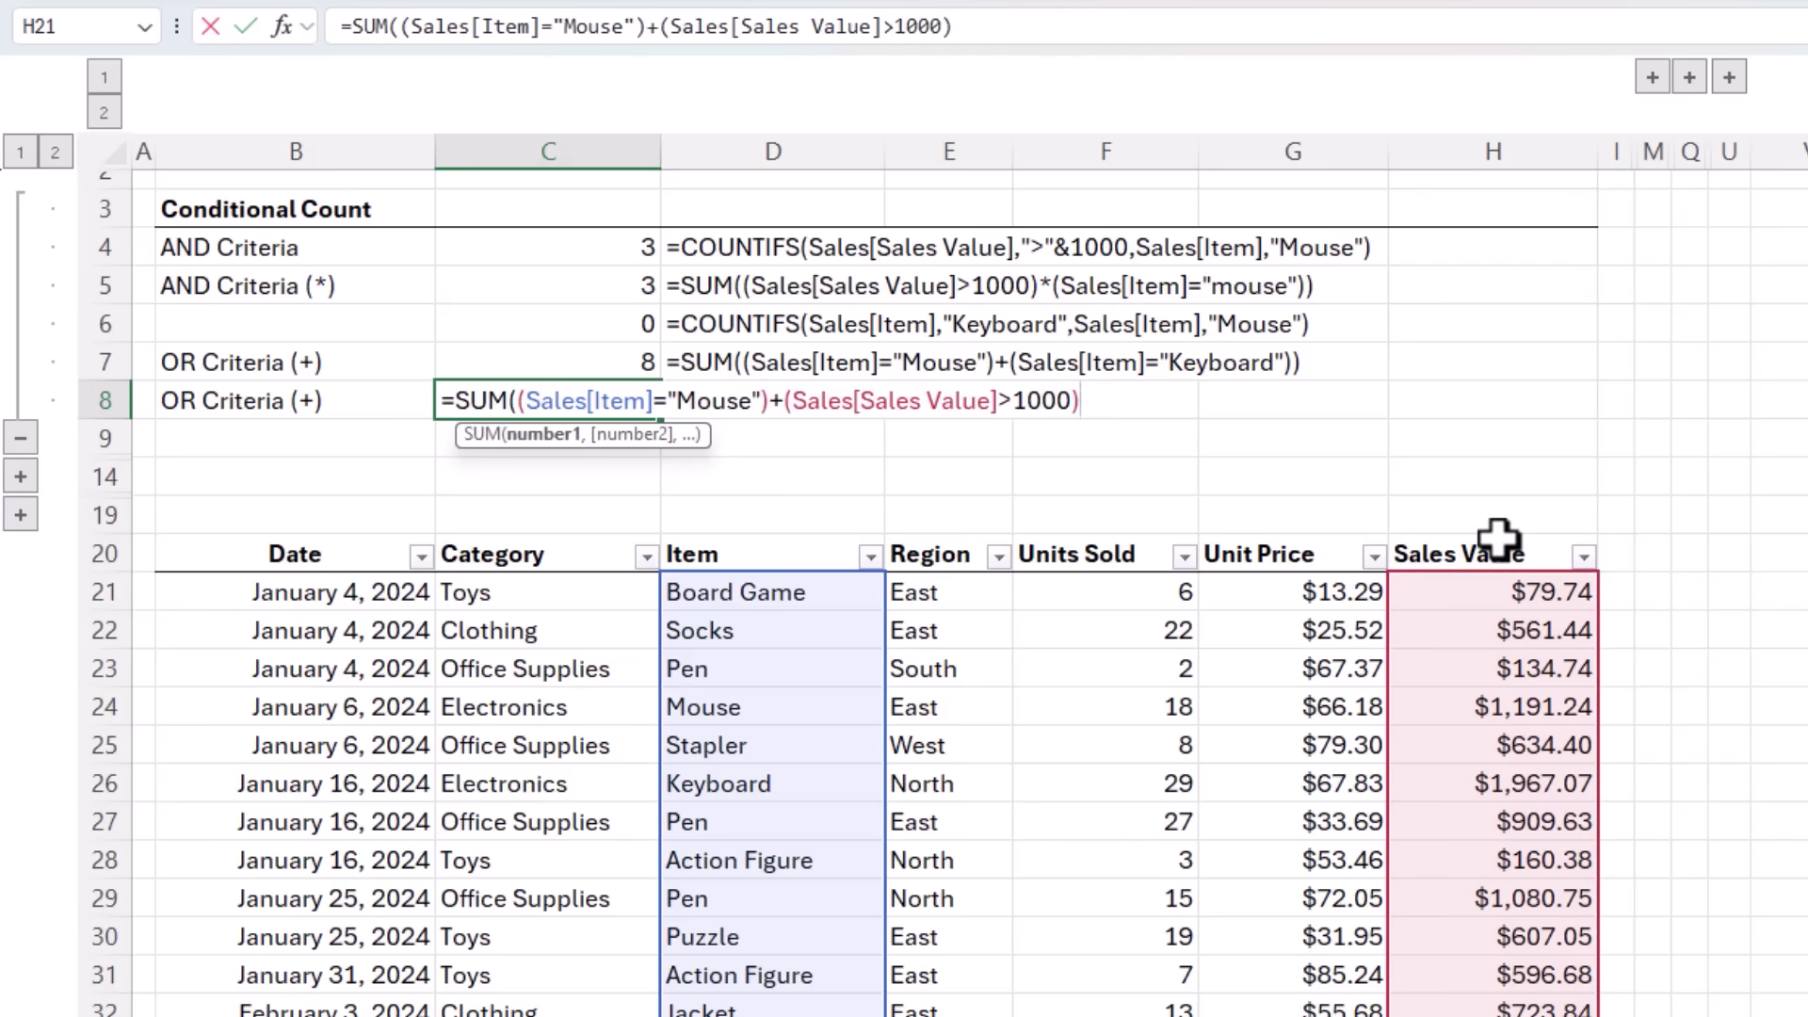
{"action": "type", "text": ")"}
{"action": "key", "text": "ctrl+Return"}
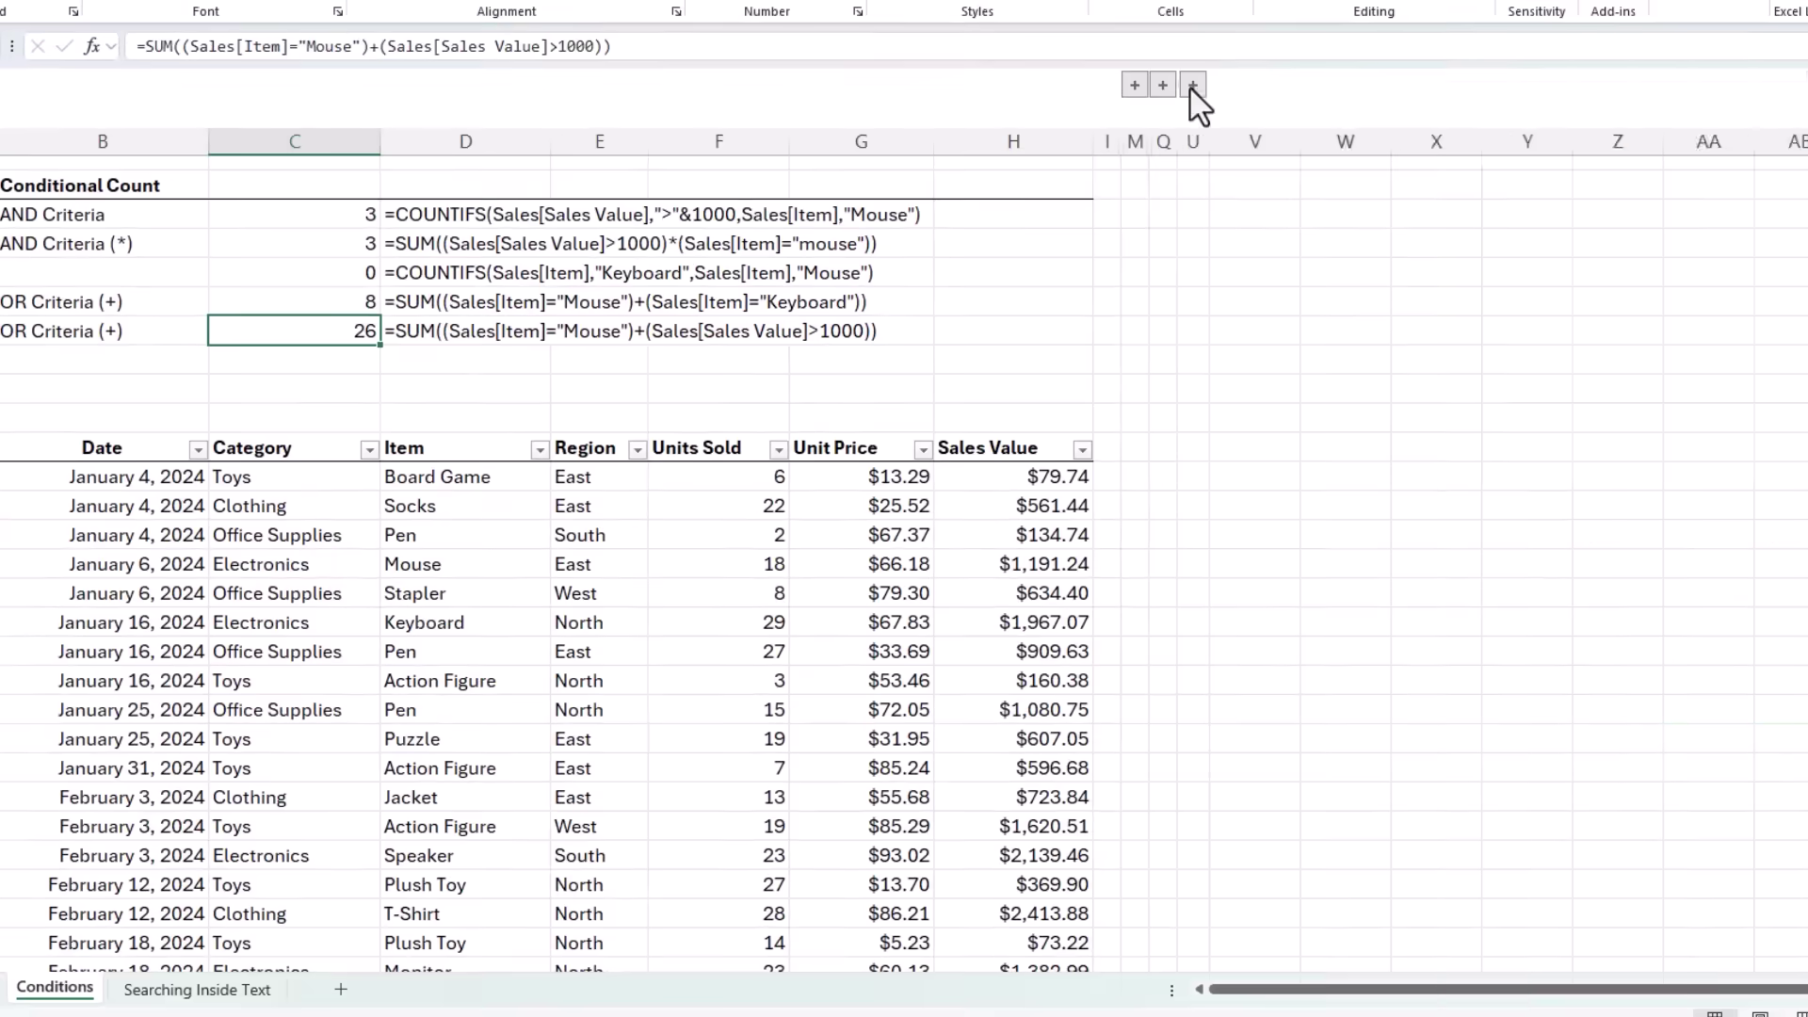
{"action": "left_click", "coordinate": [1255, 436]}
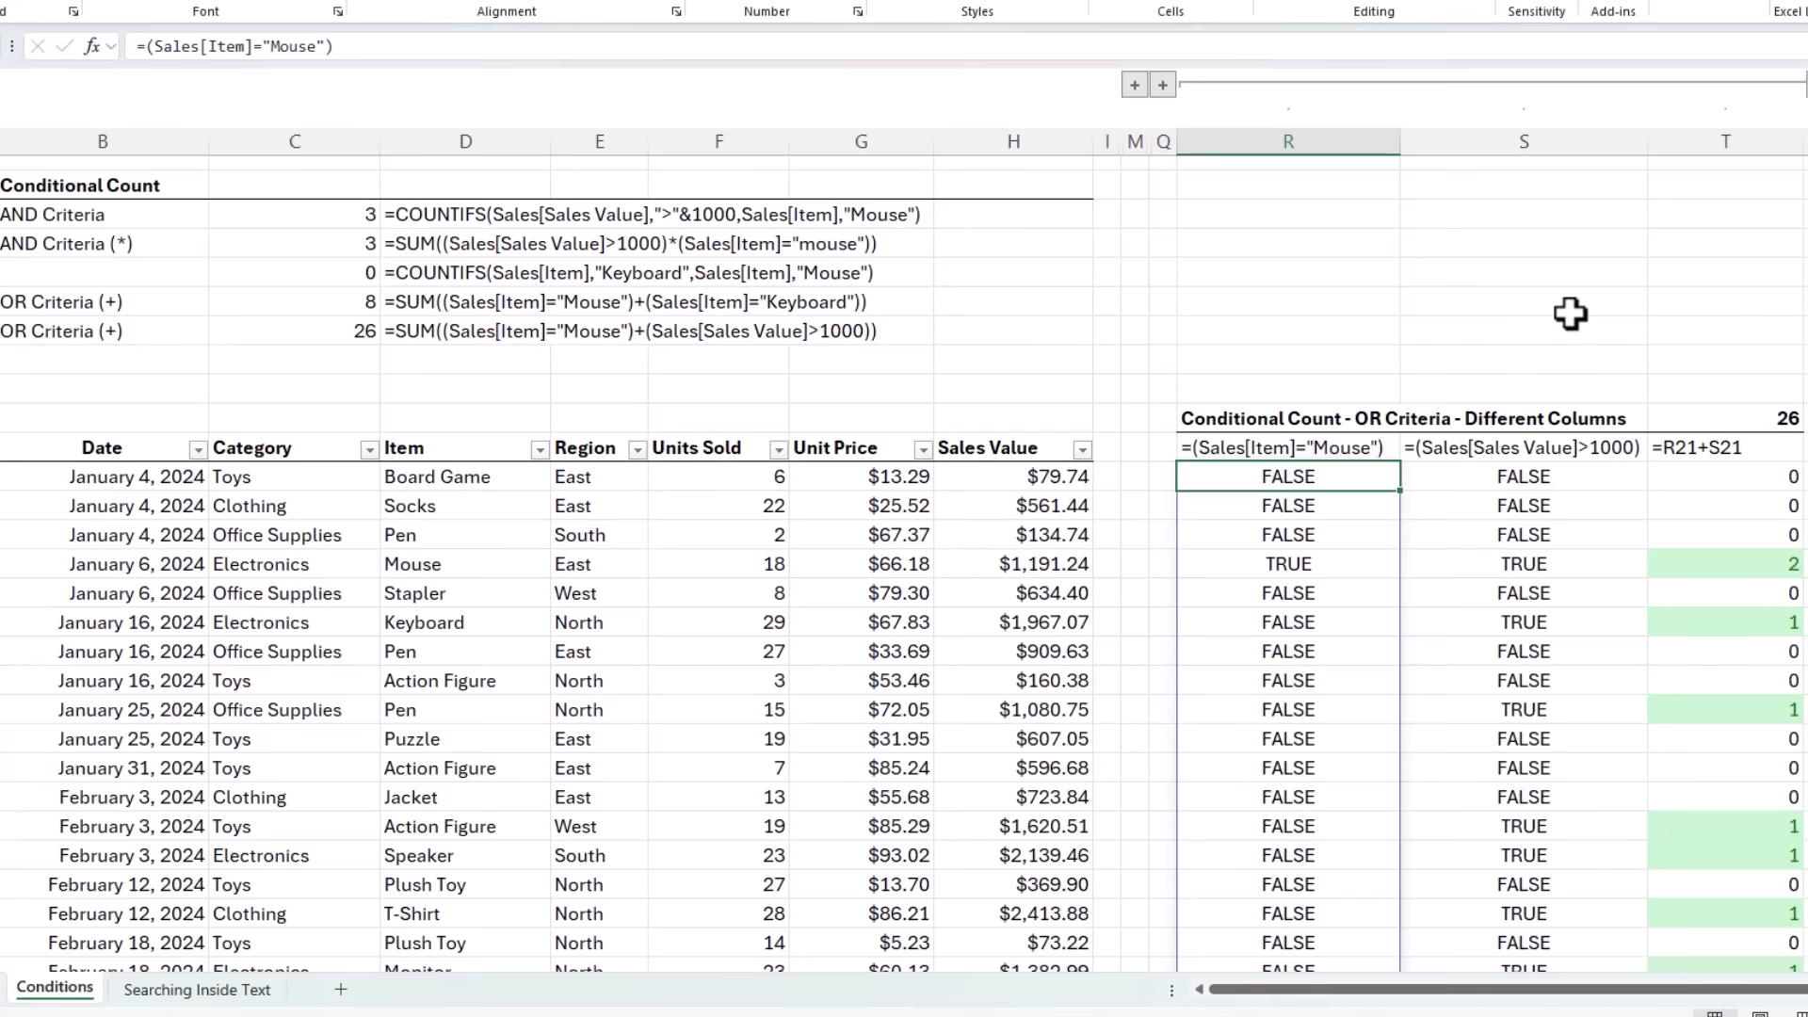
{"action": "key", "text": "Return"}
{"action": "key", "text": "Return"}
{"action": "key", "text": "Return"}
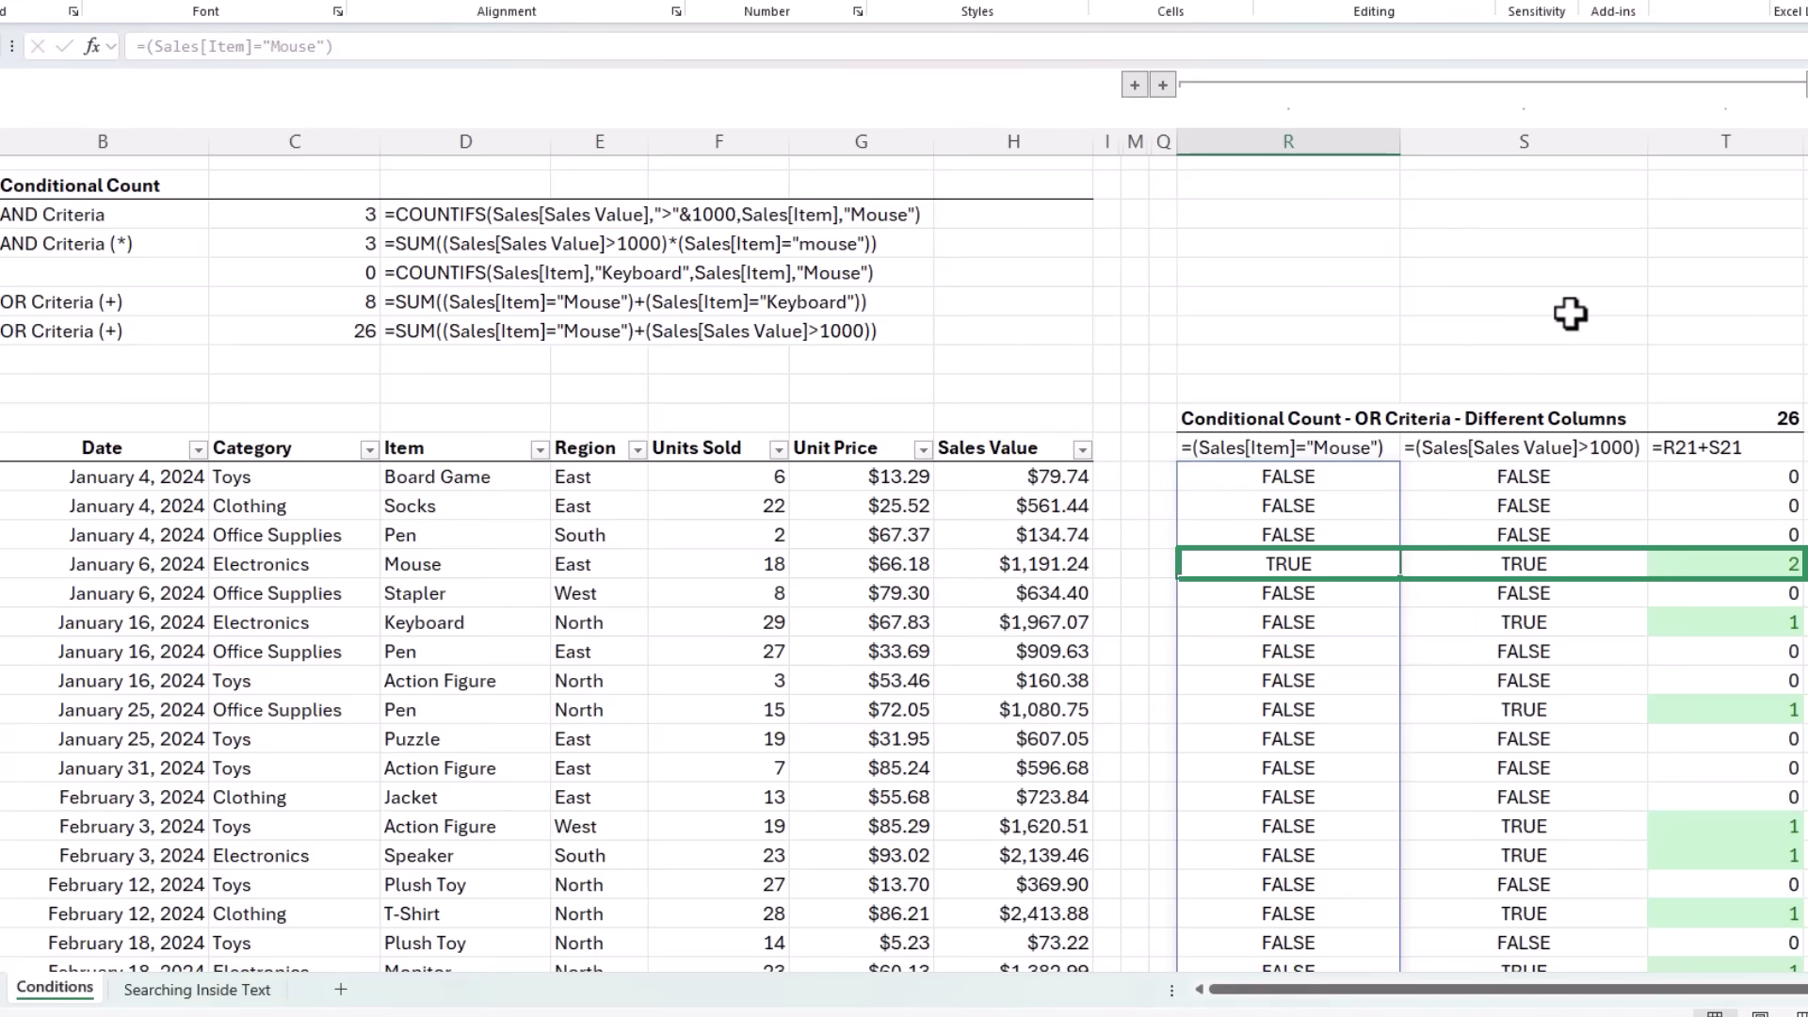
{"action": "key", "text": "Right"}
{"action": "key", "text": "ctrl+space"}
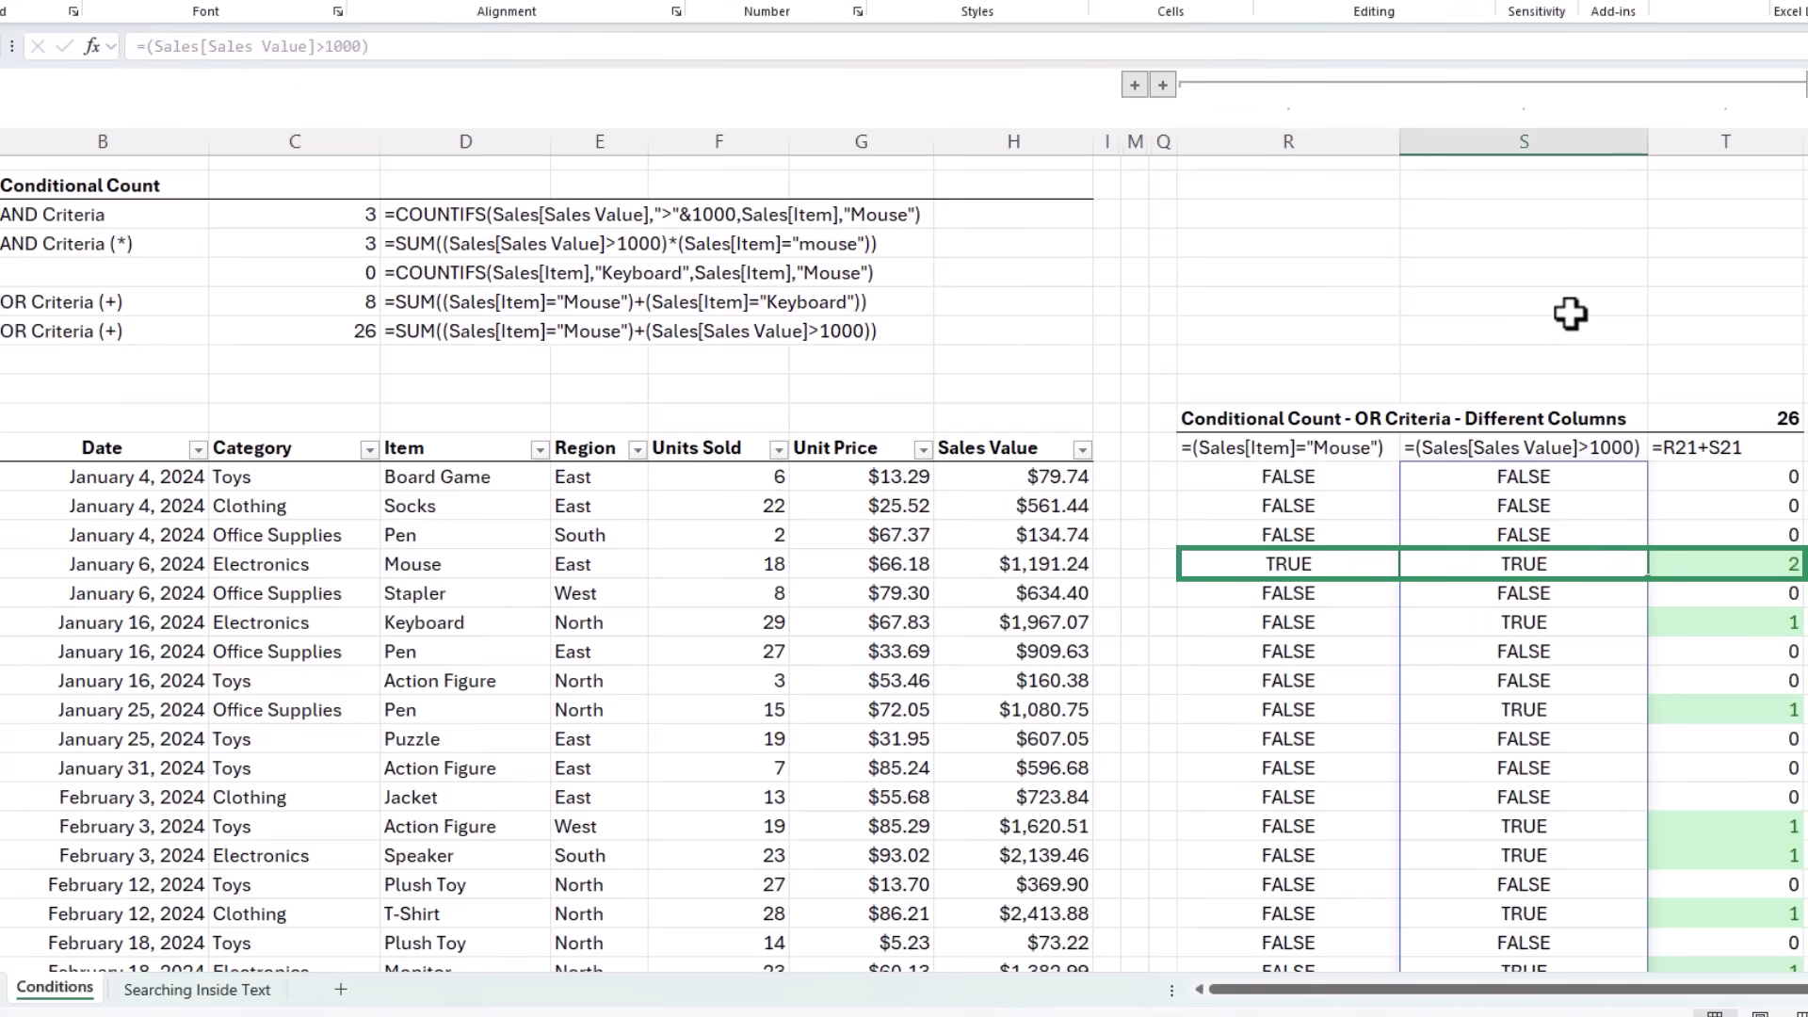
{"action": "key", "text": "Right"}
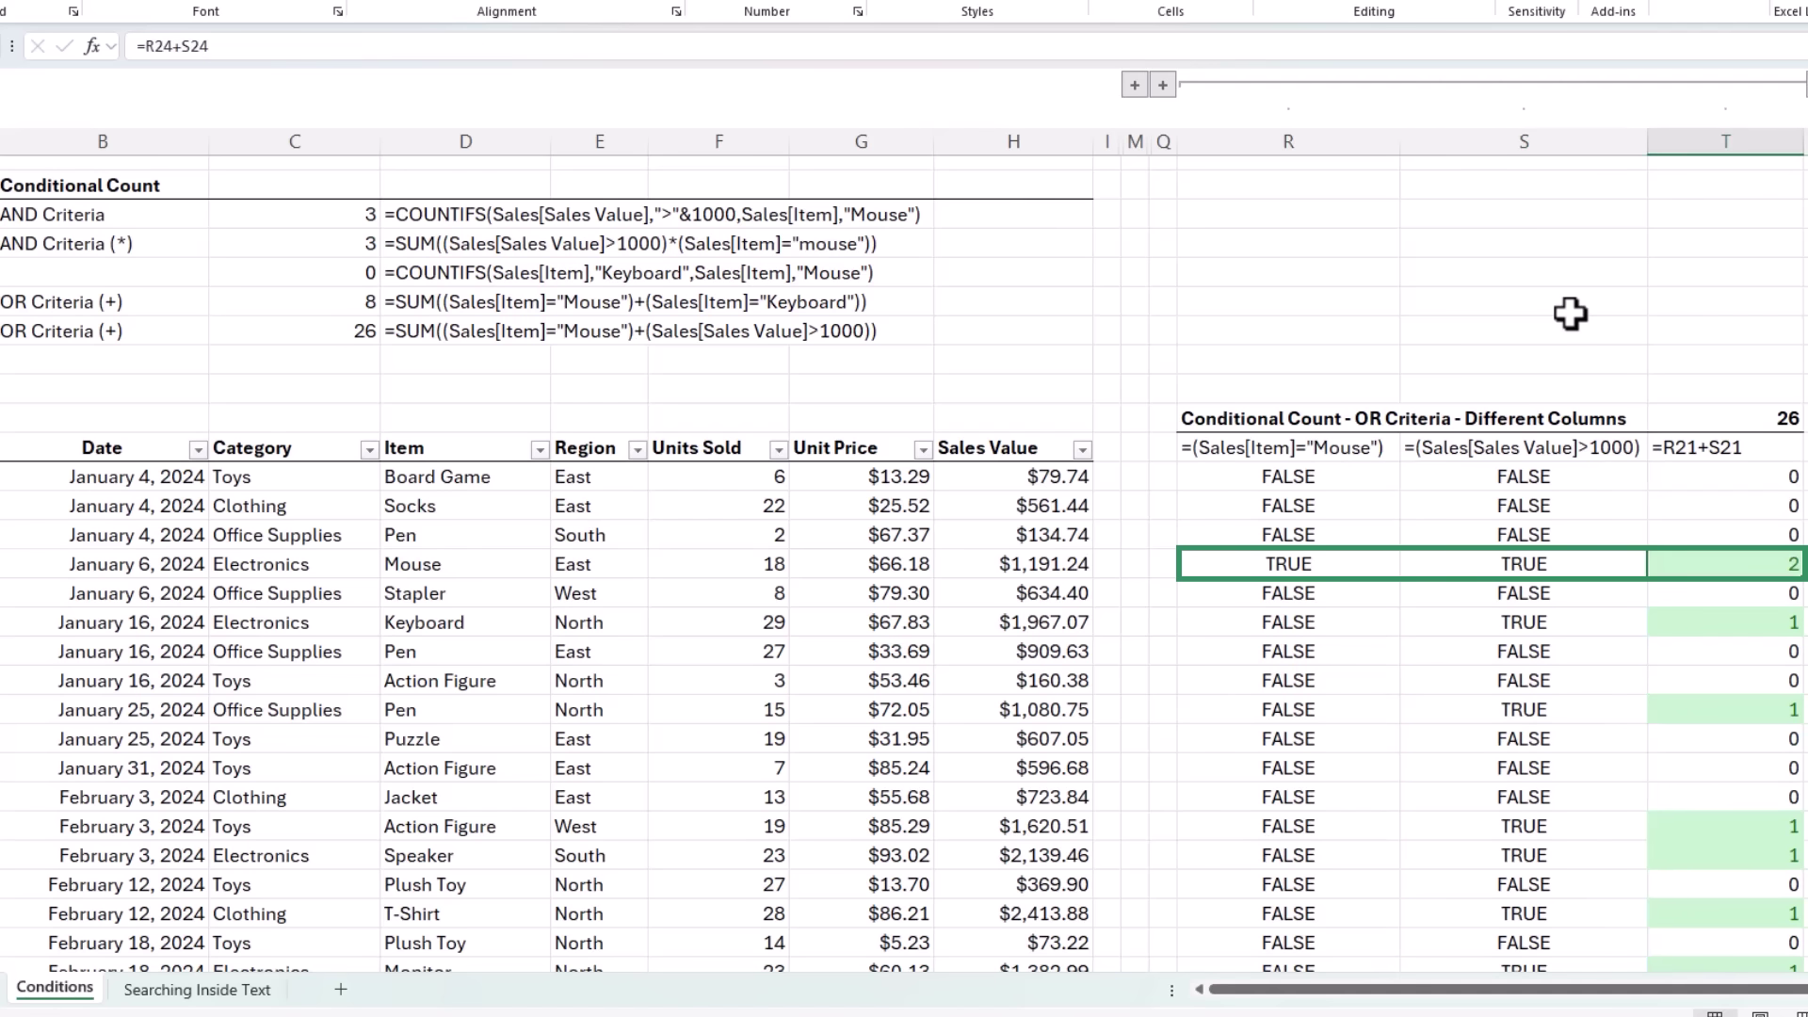
{"action": "double_click", "coordinate": [1704, 418]}
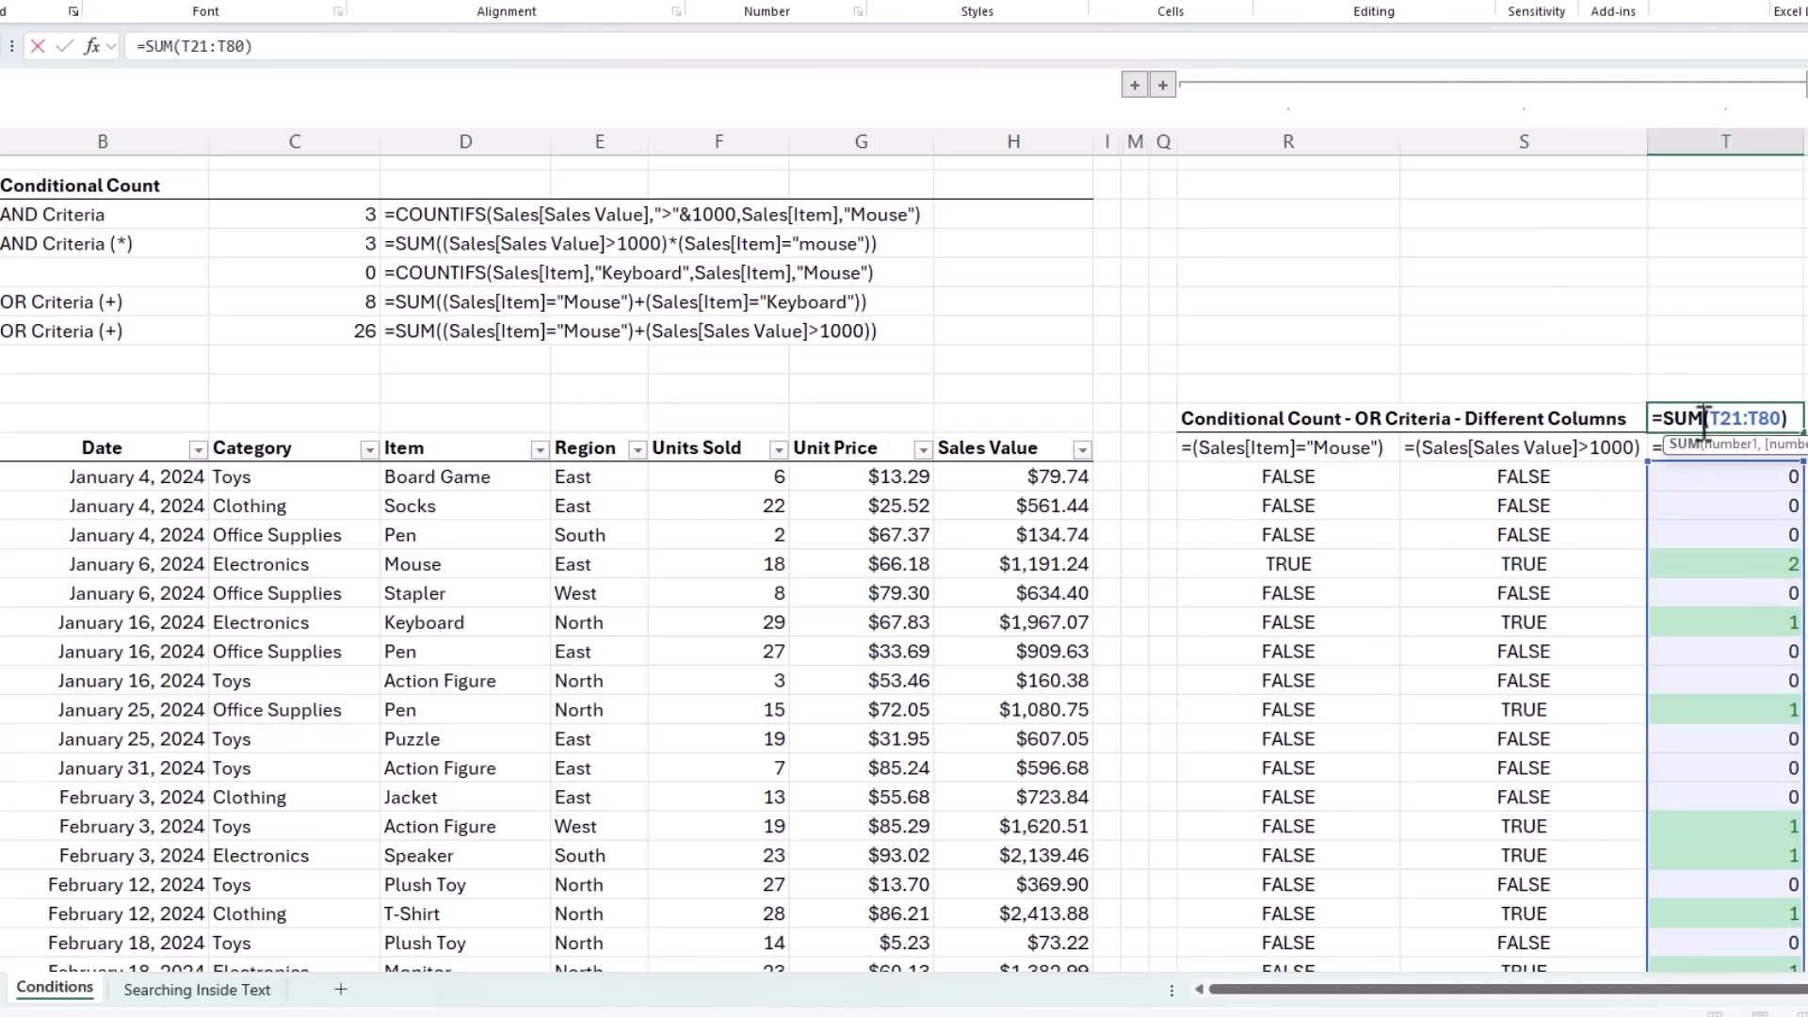
{"action": "key", "text": "Escape"}
{"action": "left_click", "coordinate": [1702, 564]}
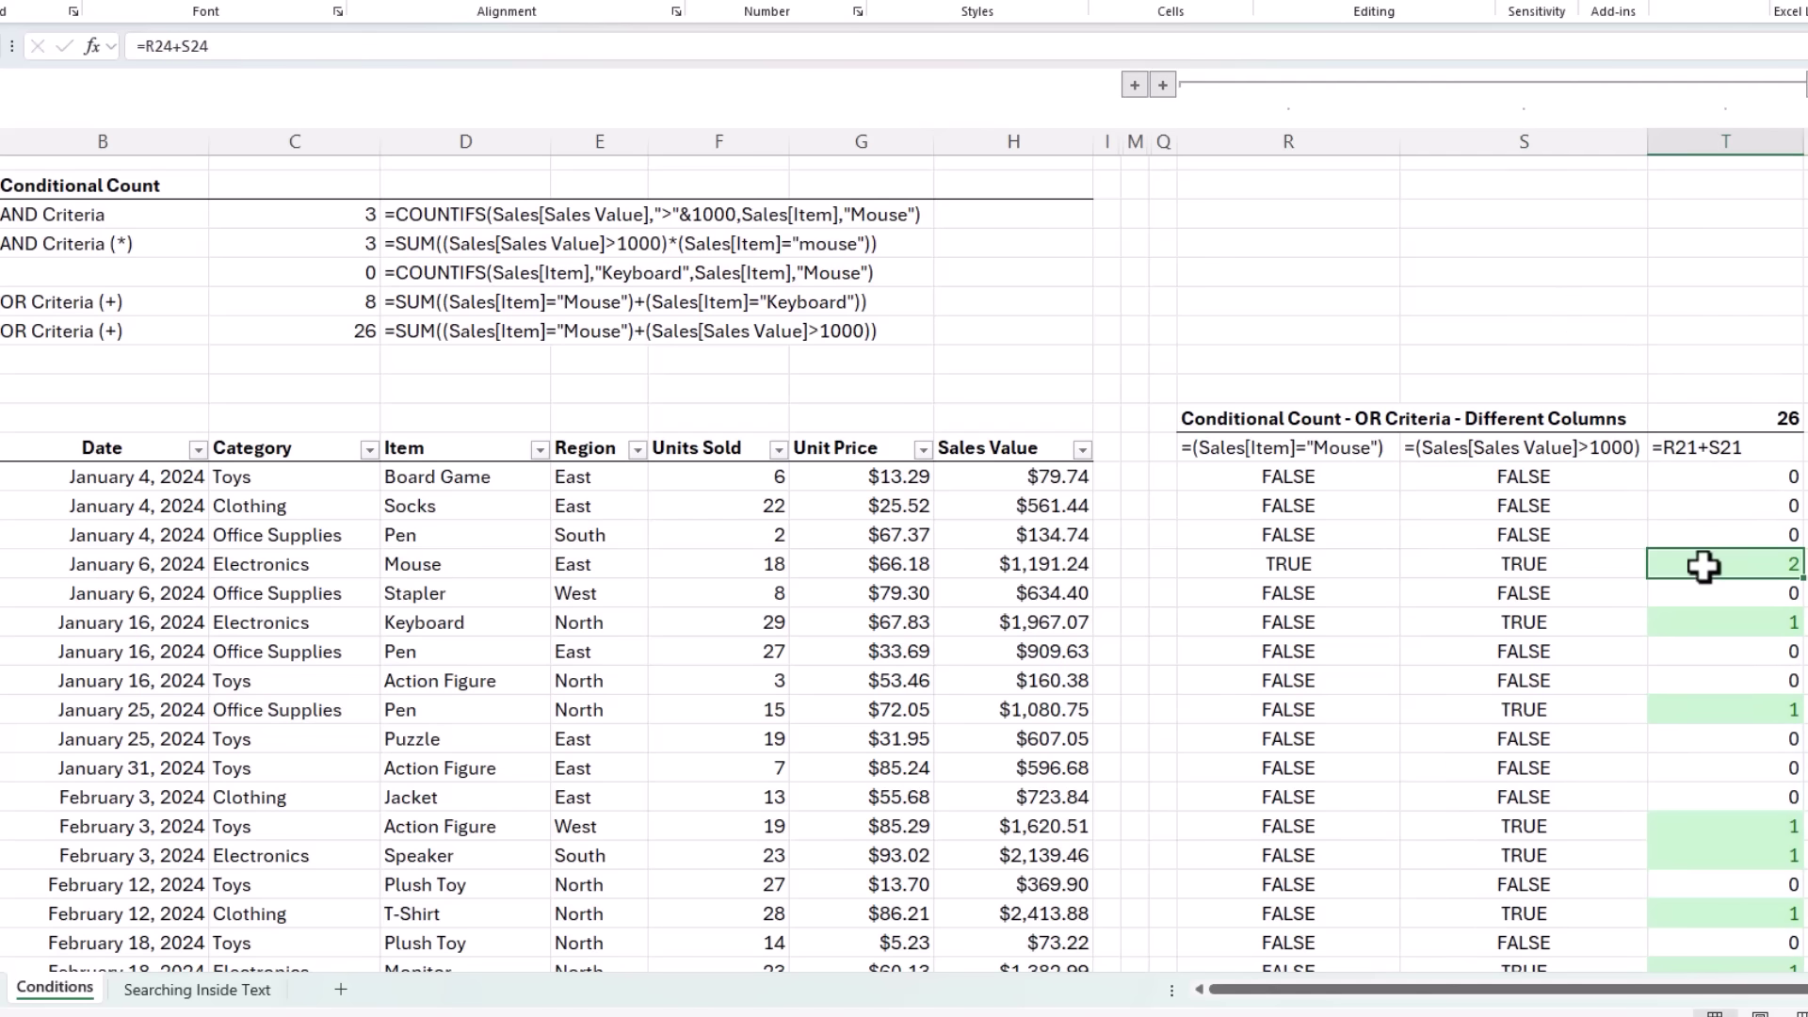
Wrap C8's added tests in SIGN( ), changing the result to 23
{"action": "double_click", "coordinate": [290, 331]}
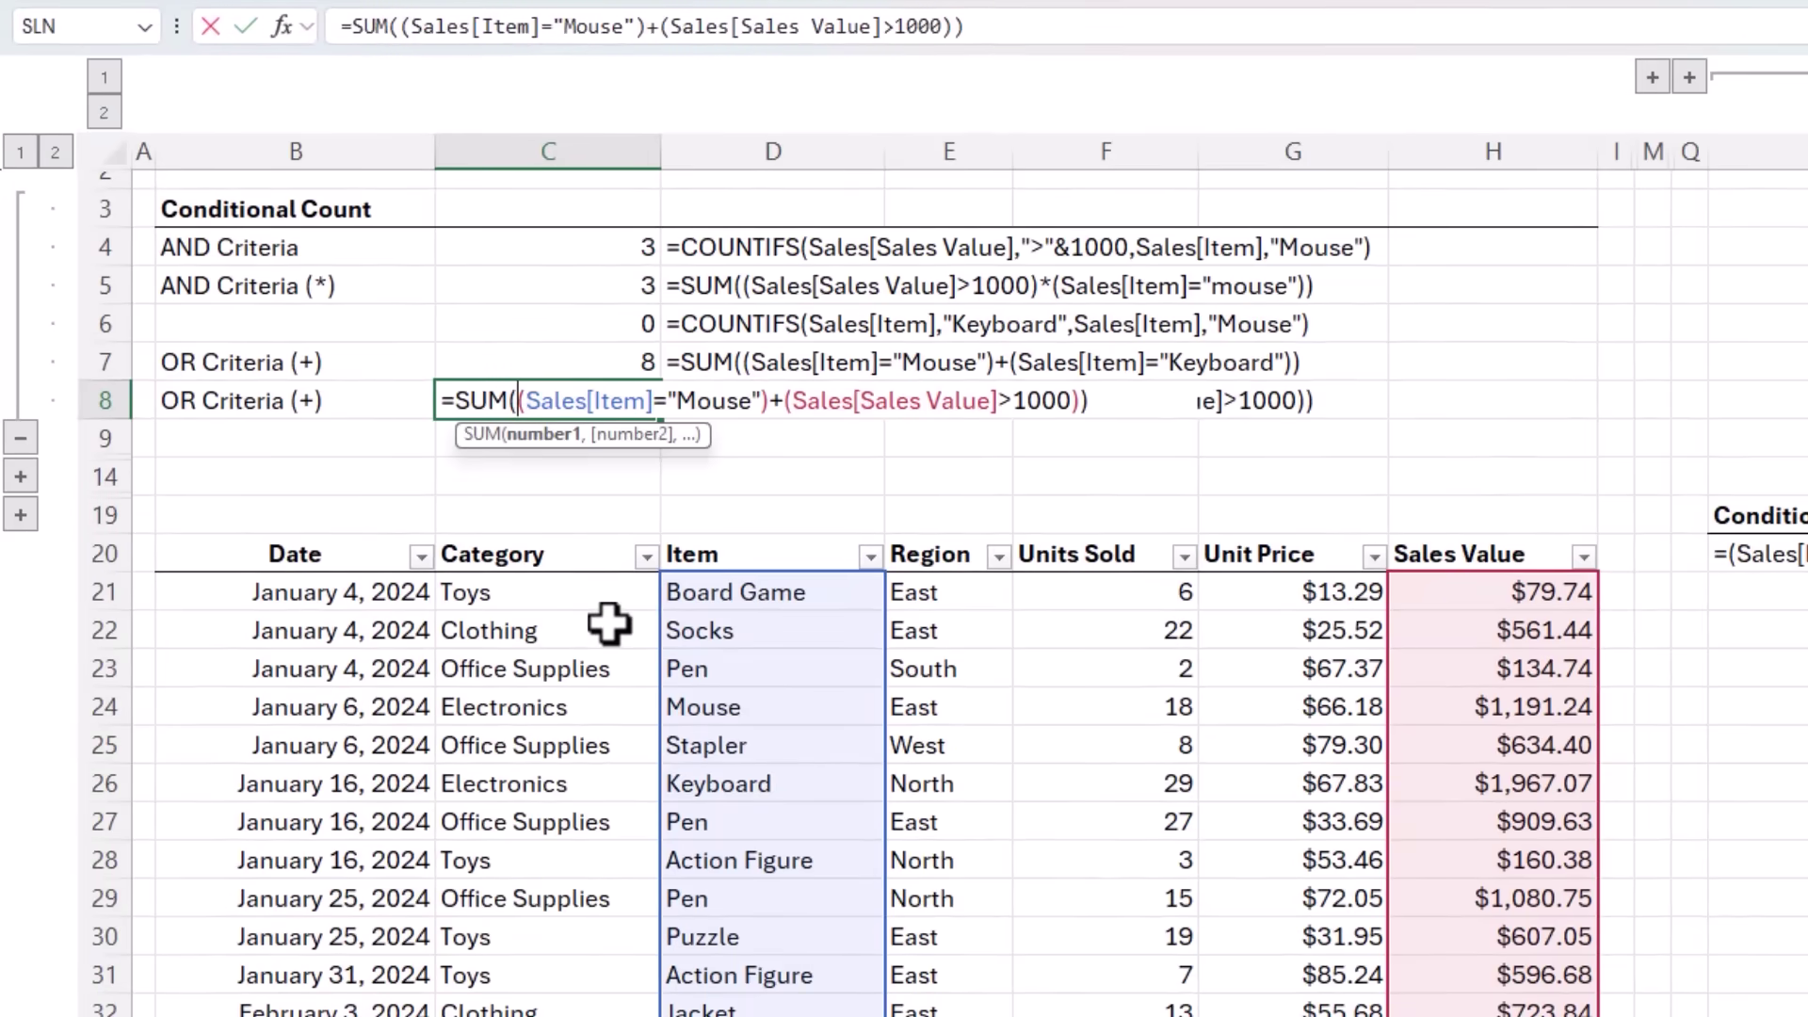
{"action": "type", "text": "sig"}
{"action": "key", "text": "Tab"}
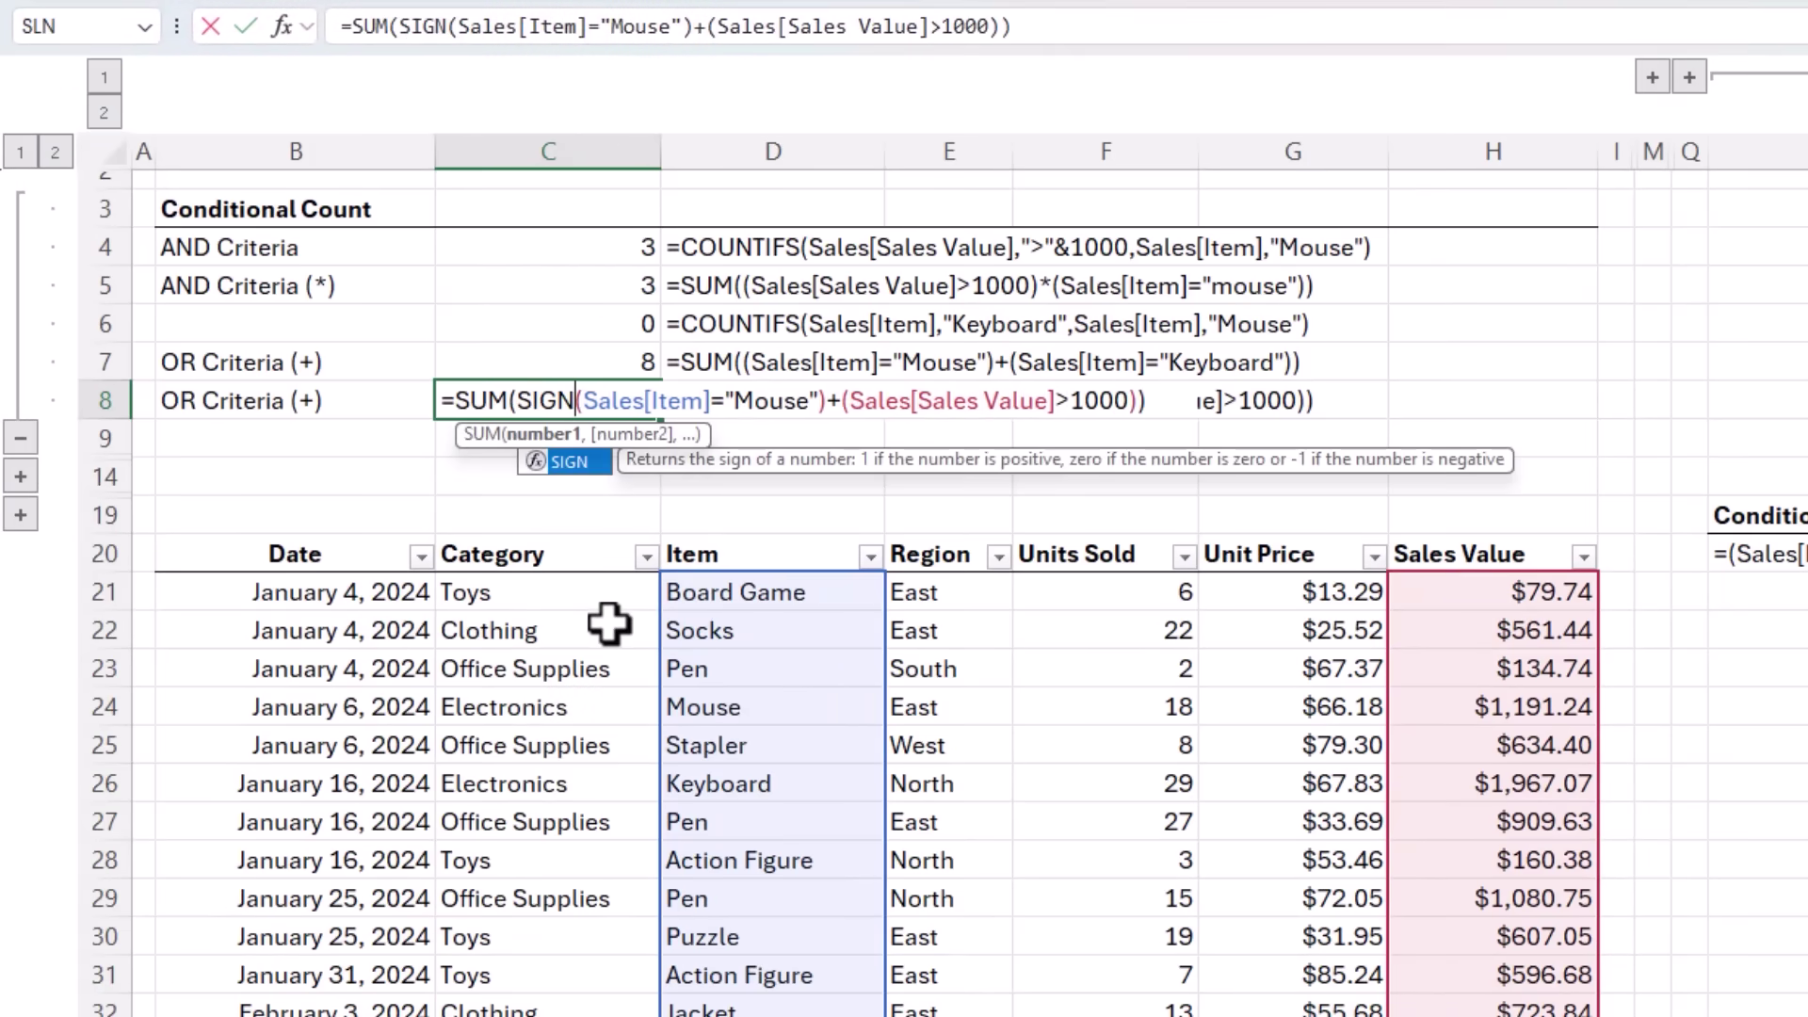
{"action": "type", "text": "("}
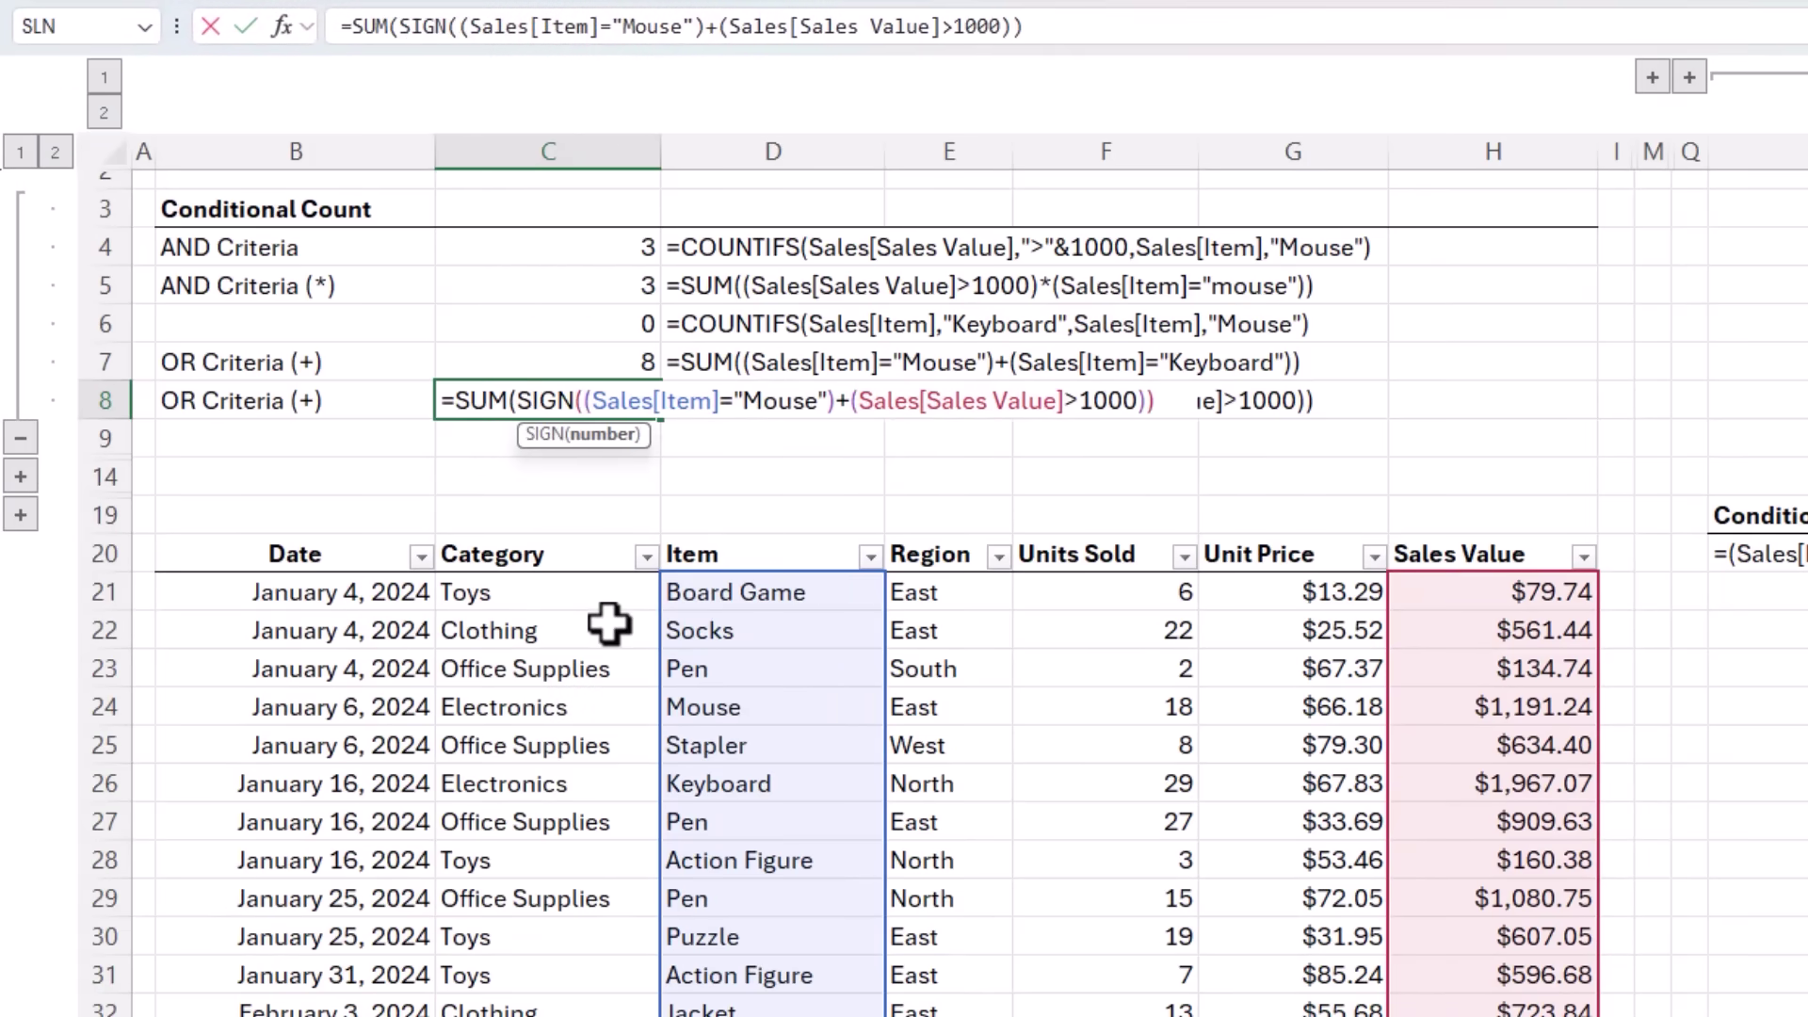
{"action": "left_click", "coordinate": [1150, 406]}
{"action": "type", "text": ")"}
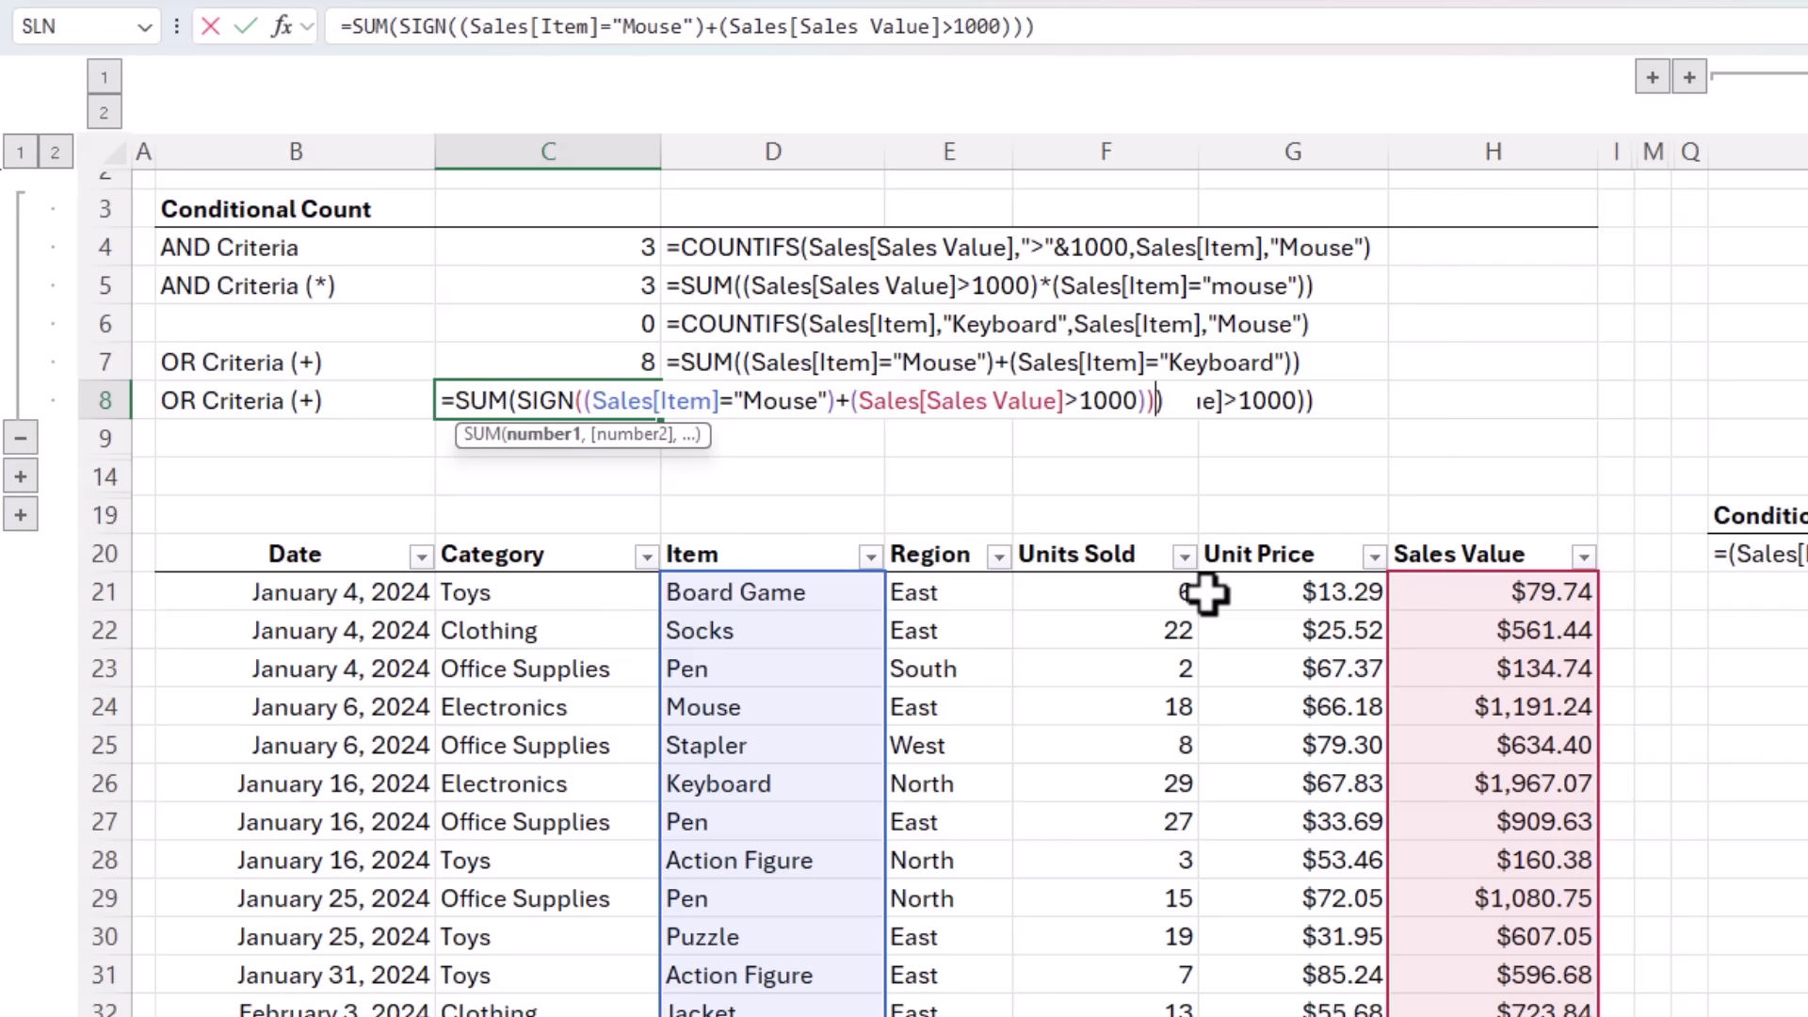
{"action": "left_click", "coordinate": [593, 403]}
{"action": "left_click", "coordinate": [603, 434]}
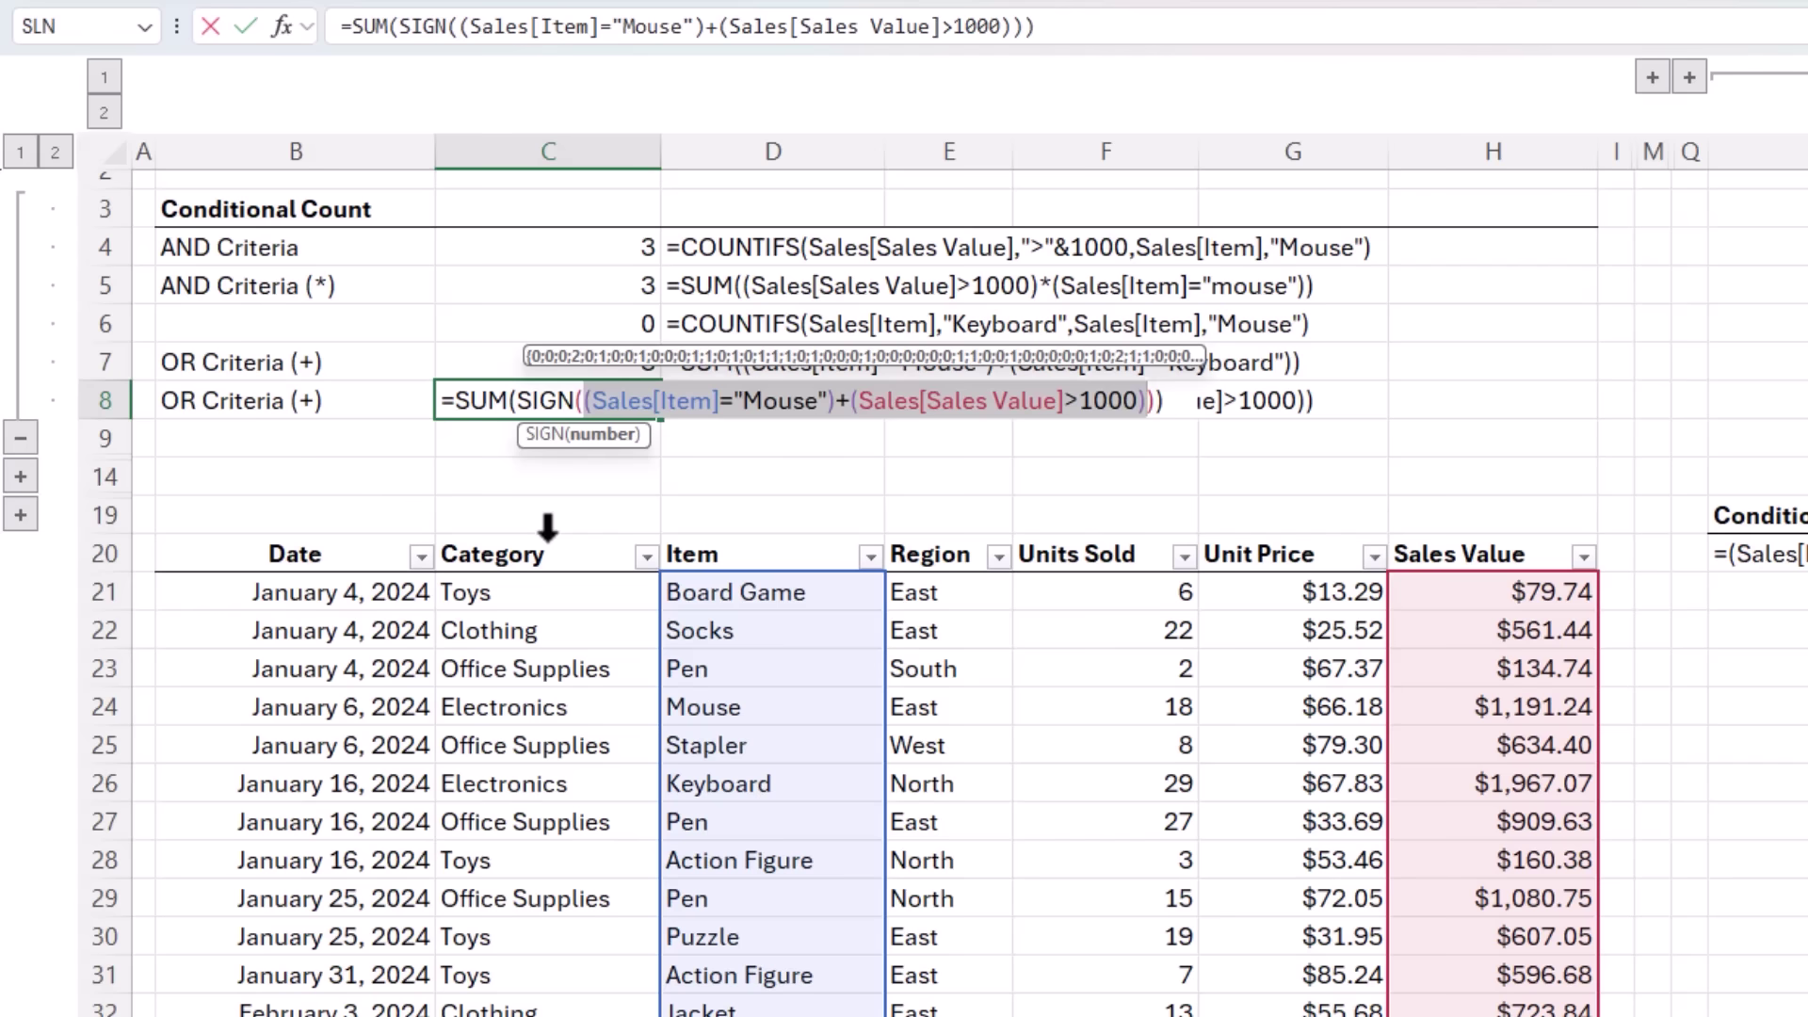
{"action": "left_click_drag", "start_coordinate": [517, 400], "coordinate": [1153, 397]}
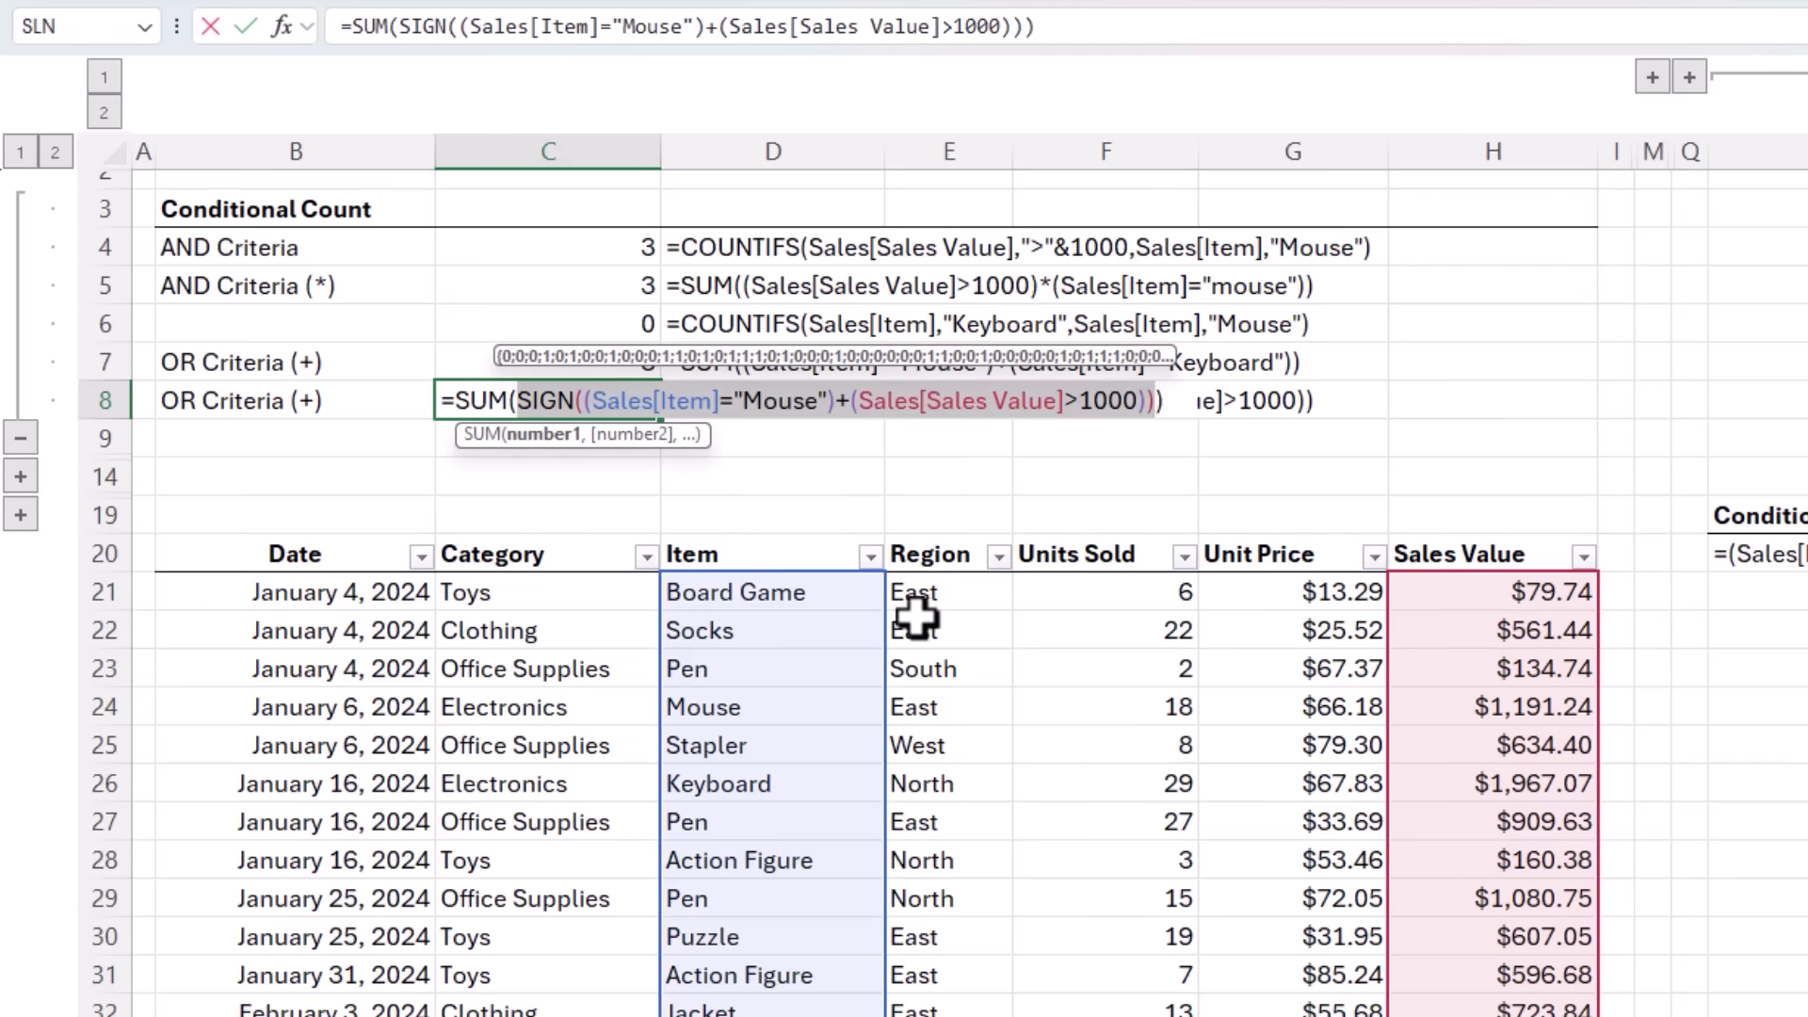
{"action": "key", "text": "Return"}
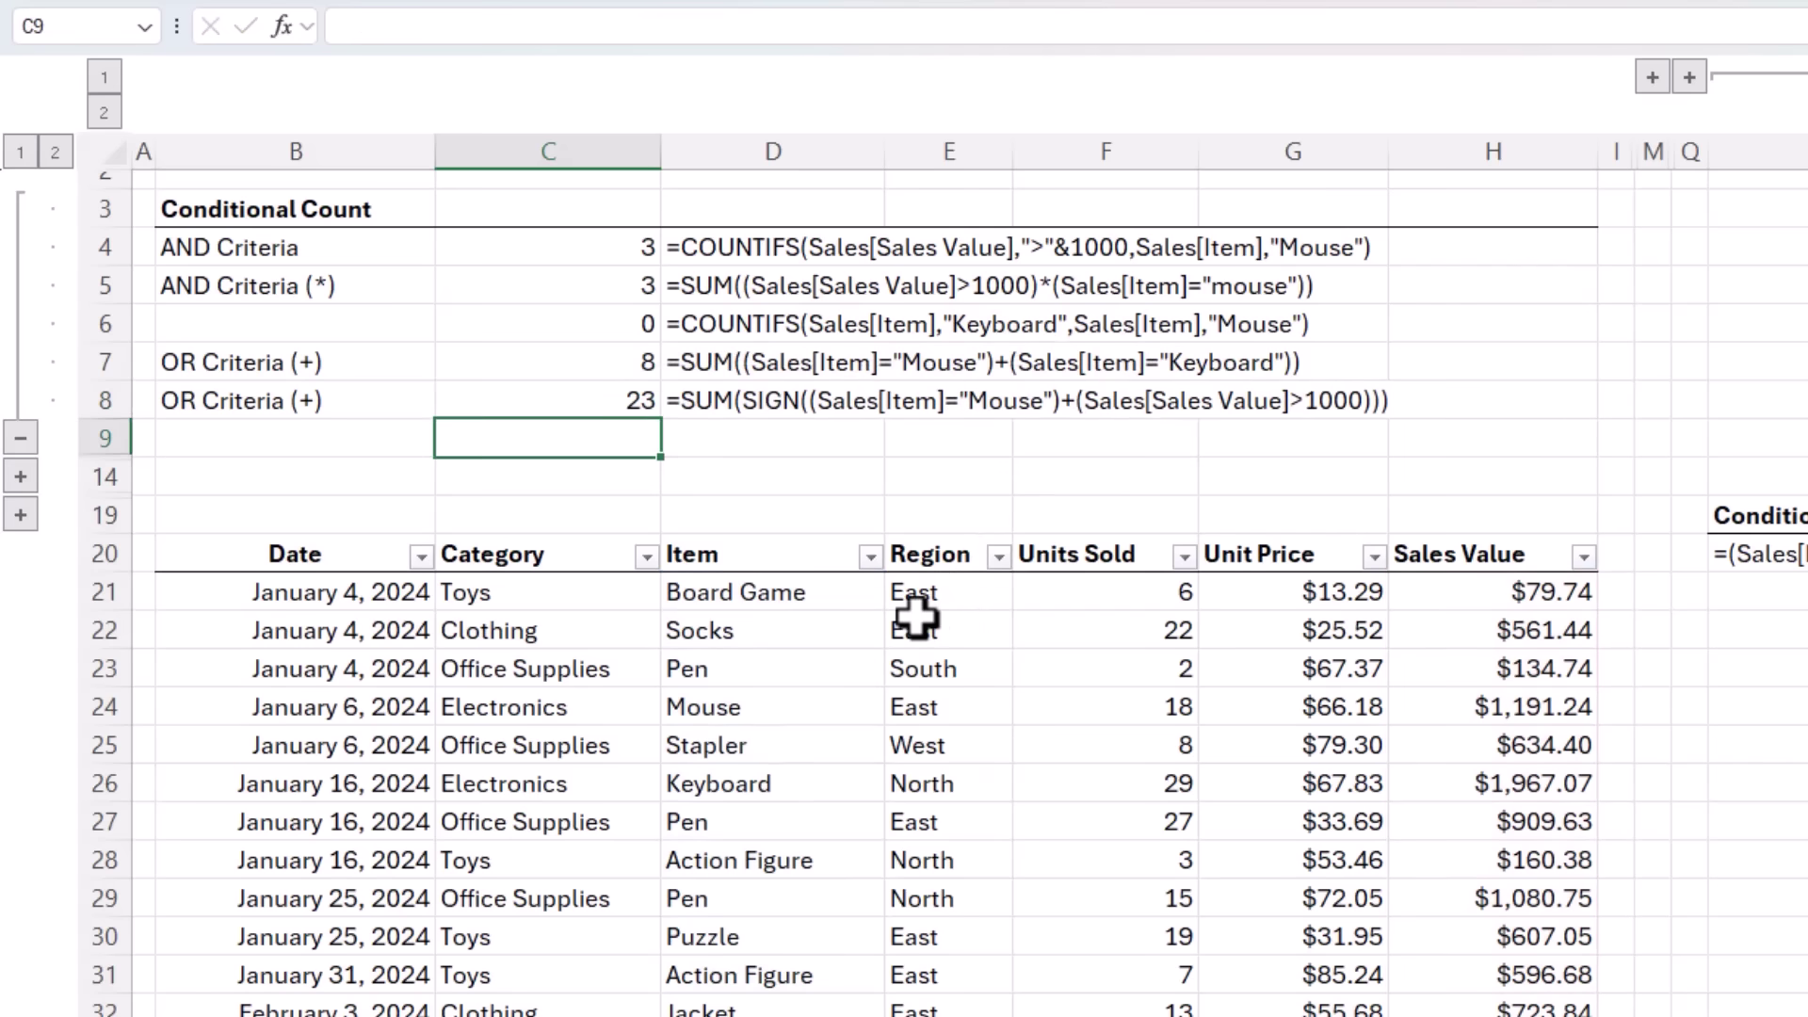
{"action": "key", "text": "Up"}
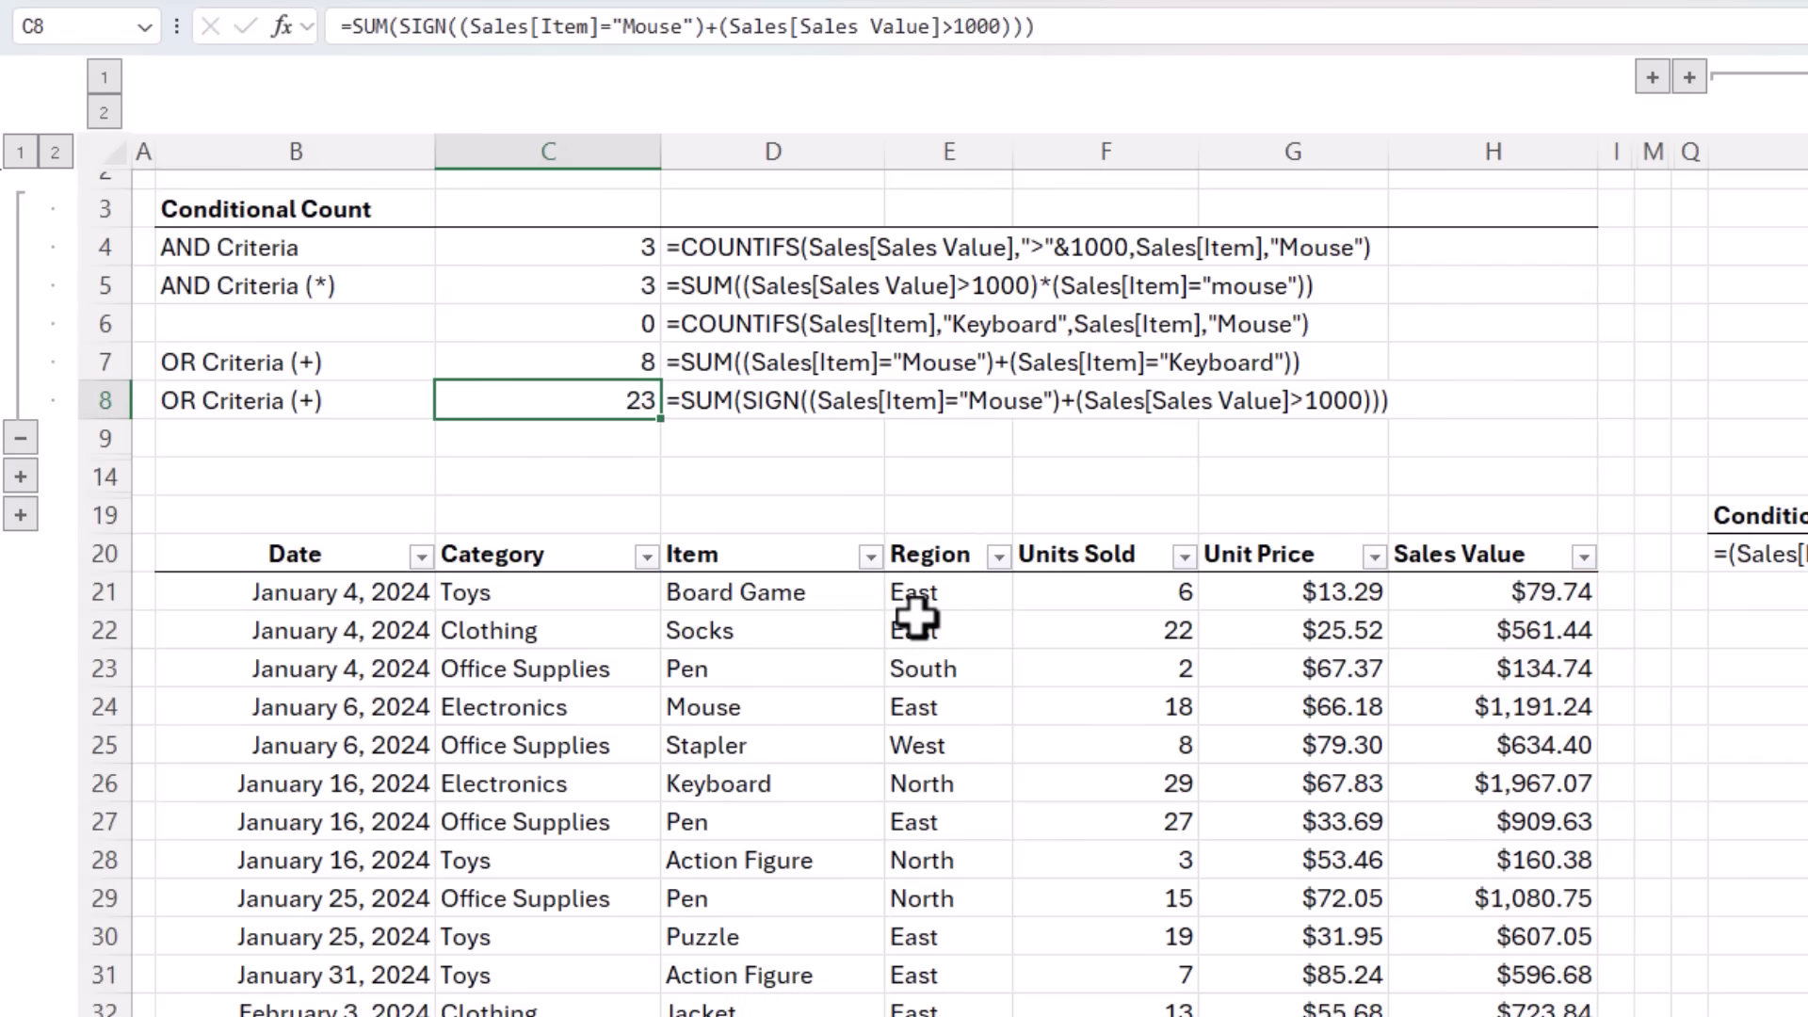
Highlight the SIGN function in C8's formula without changing it
{"action": "key", "text": "F2"}
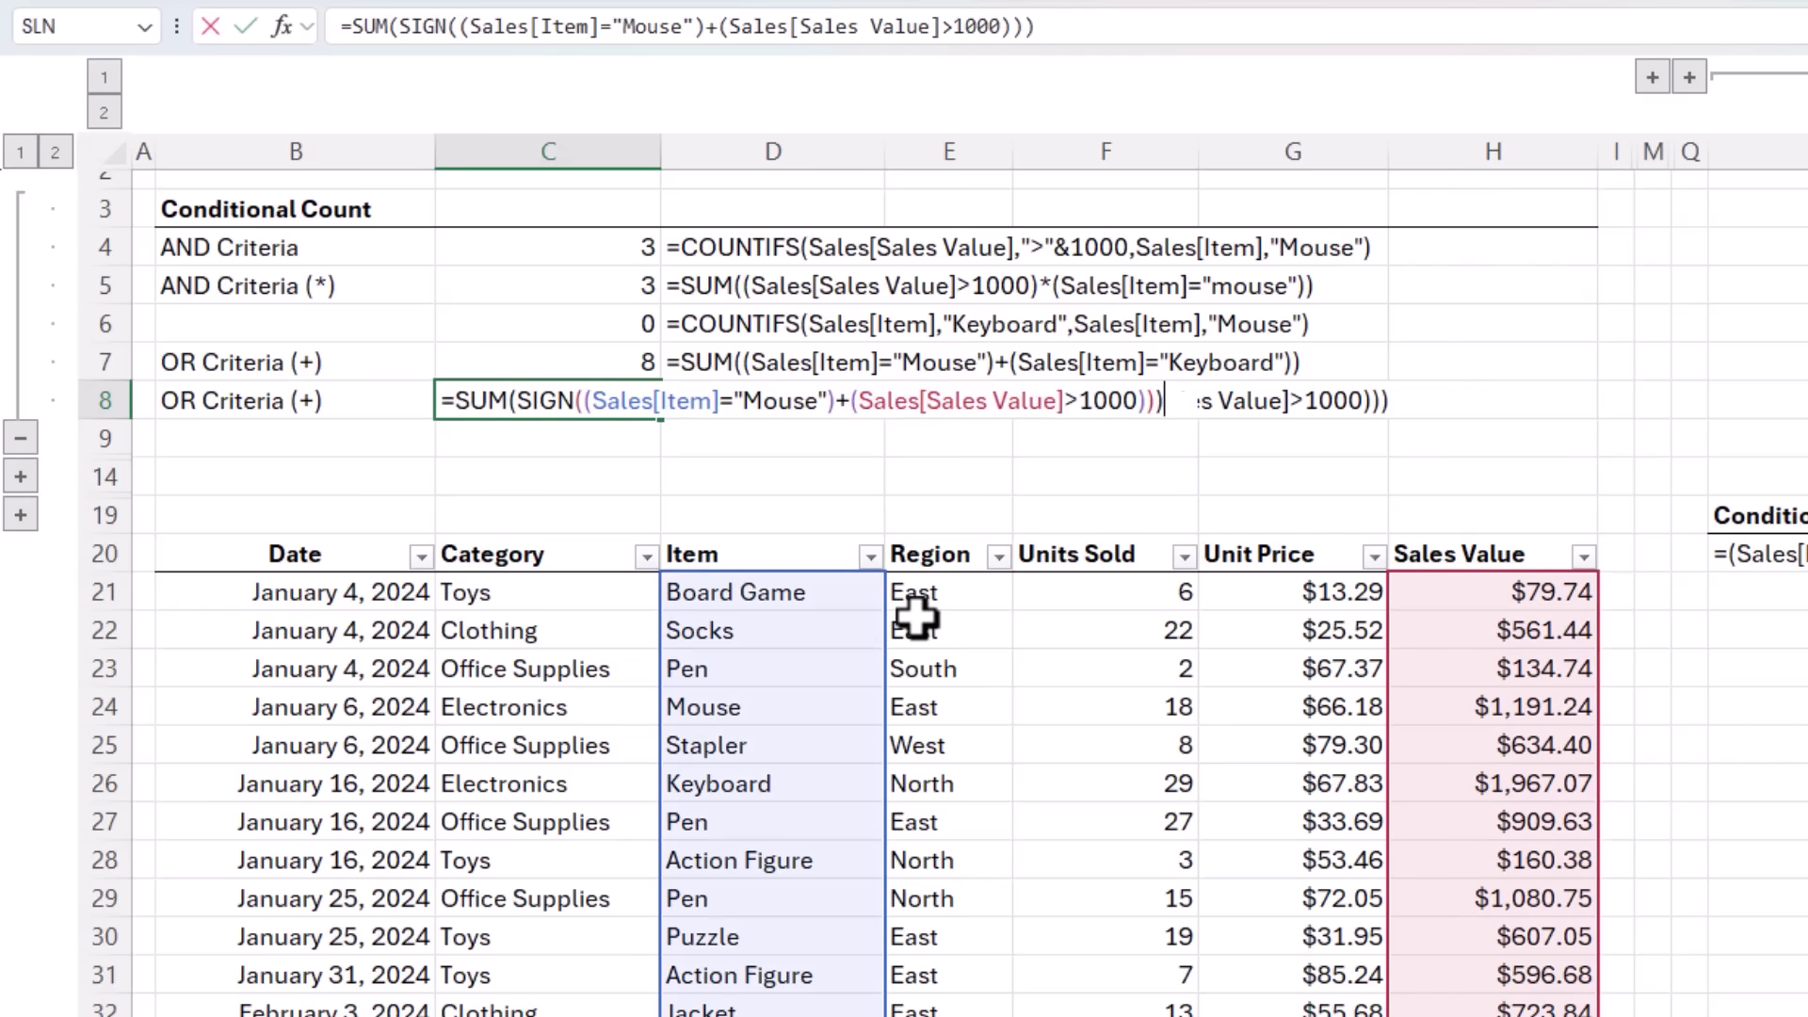
{"action": "left_click", "coordinate": [544, 404]}
{"action": "double_click", "coordinate": [545, 405]}
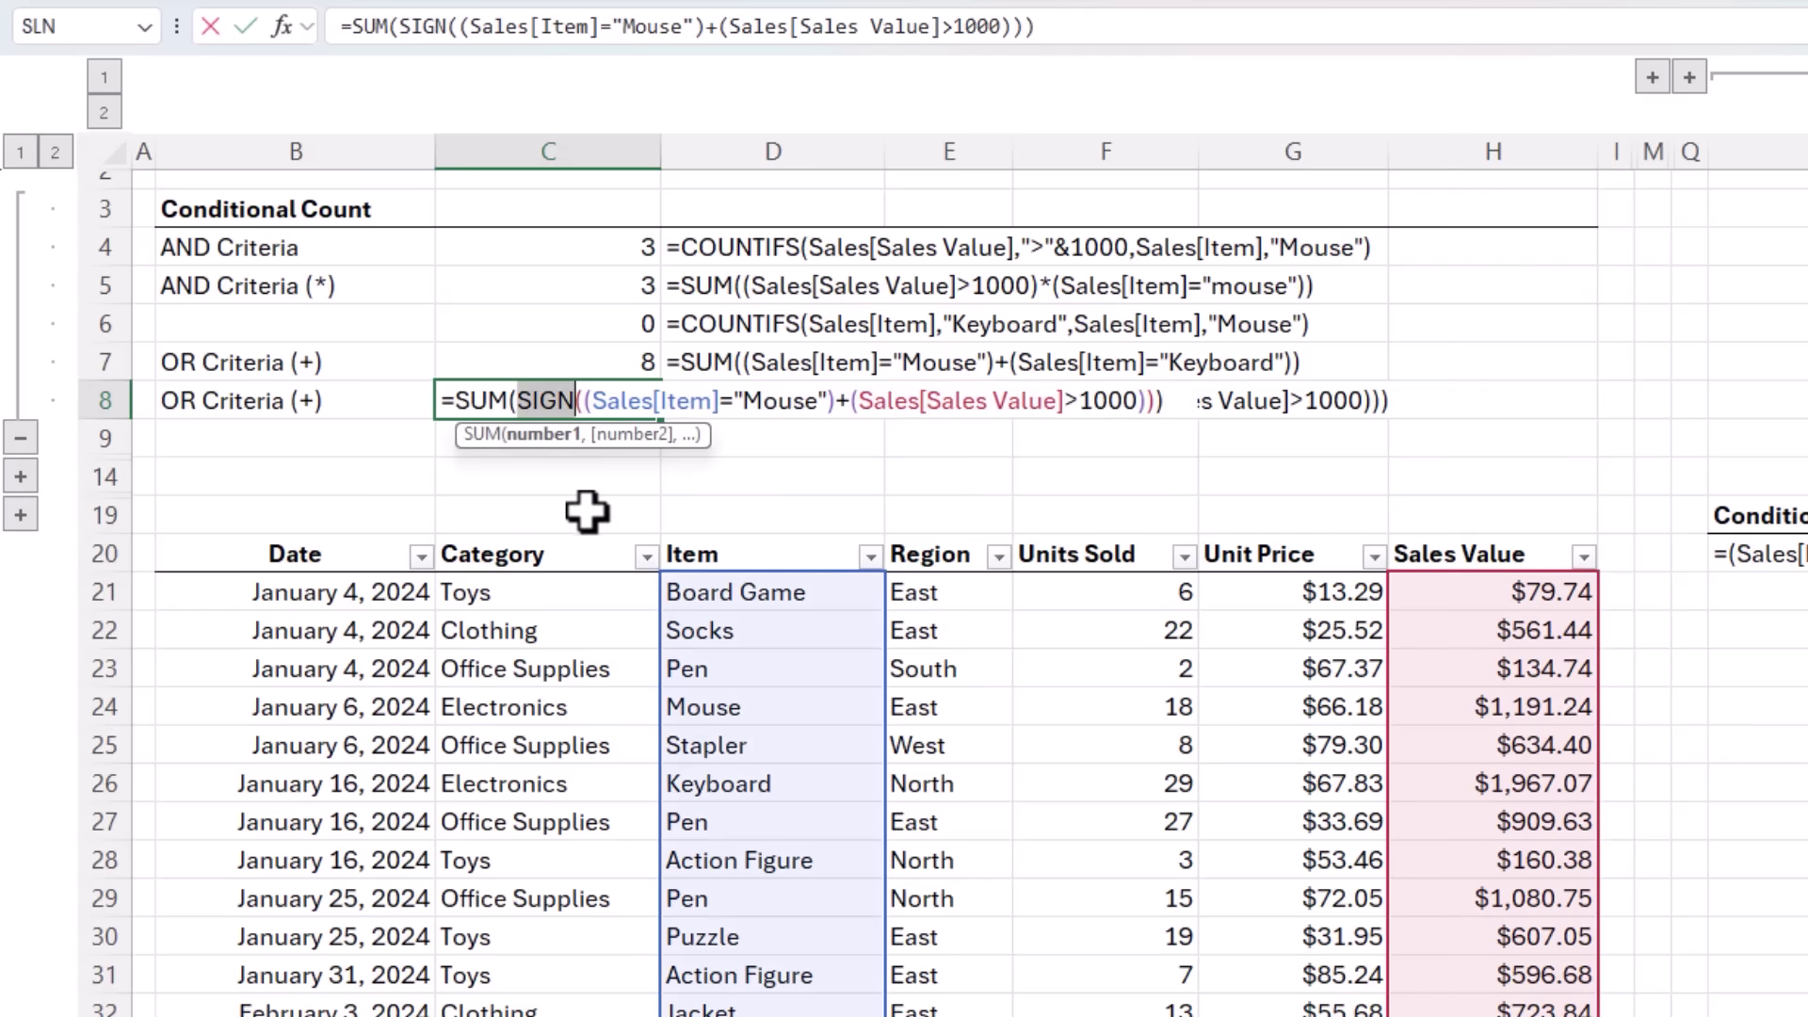
{"action": "key", "text": "Escape"}
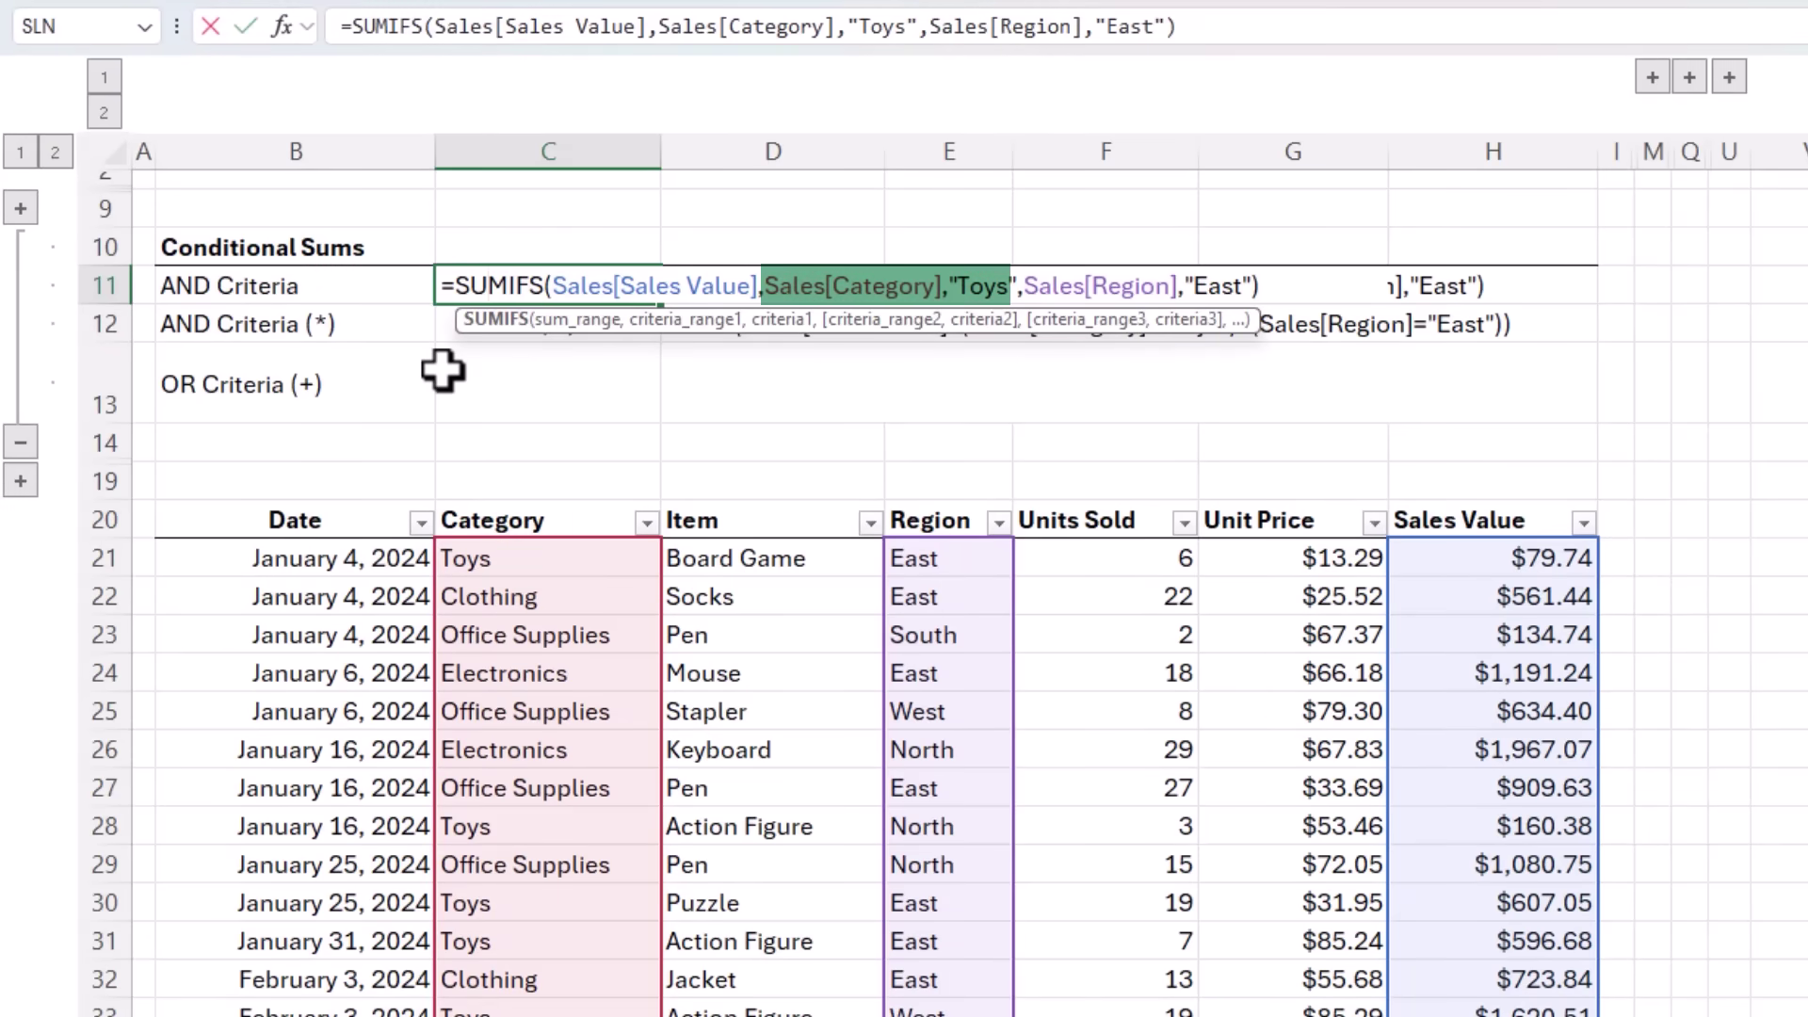
Inspect C12's multiplied-test SUM, which matches C11's SUMIFS at $4,118.45
{"action": "key", "text": "Escape"}
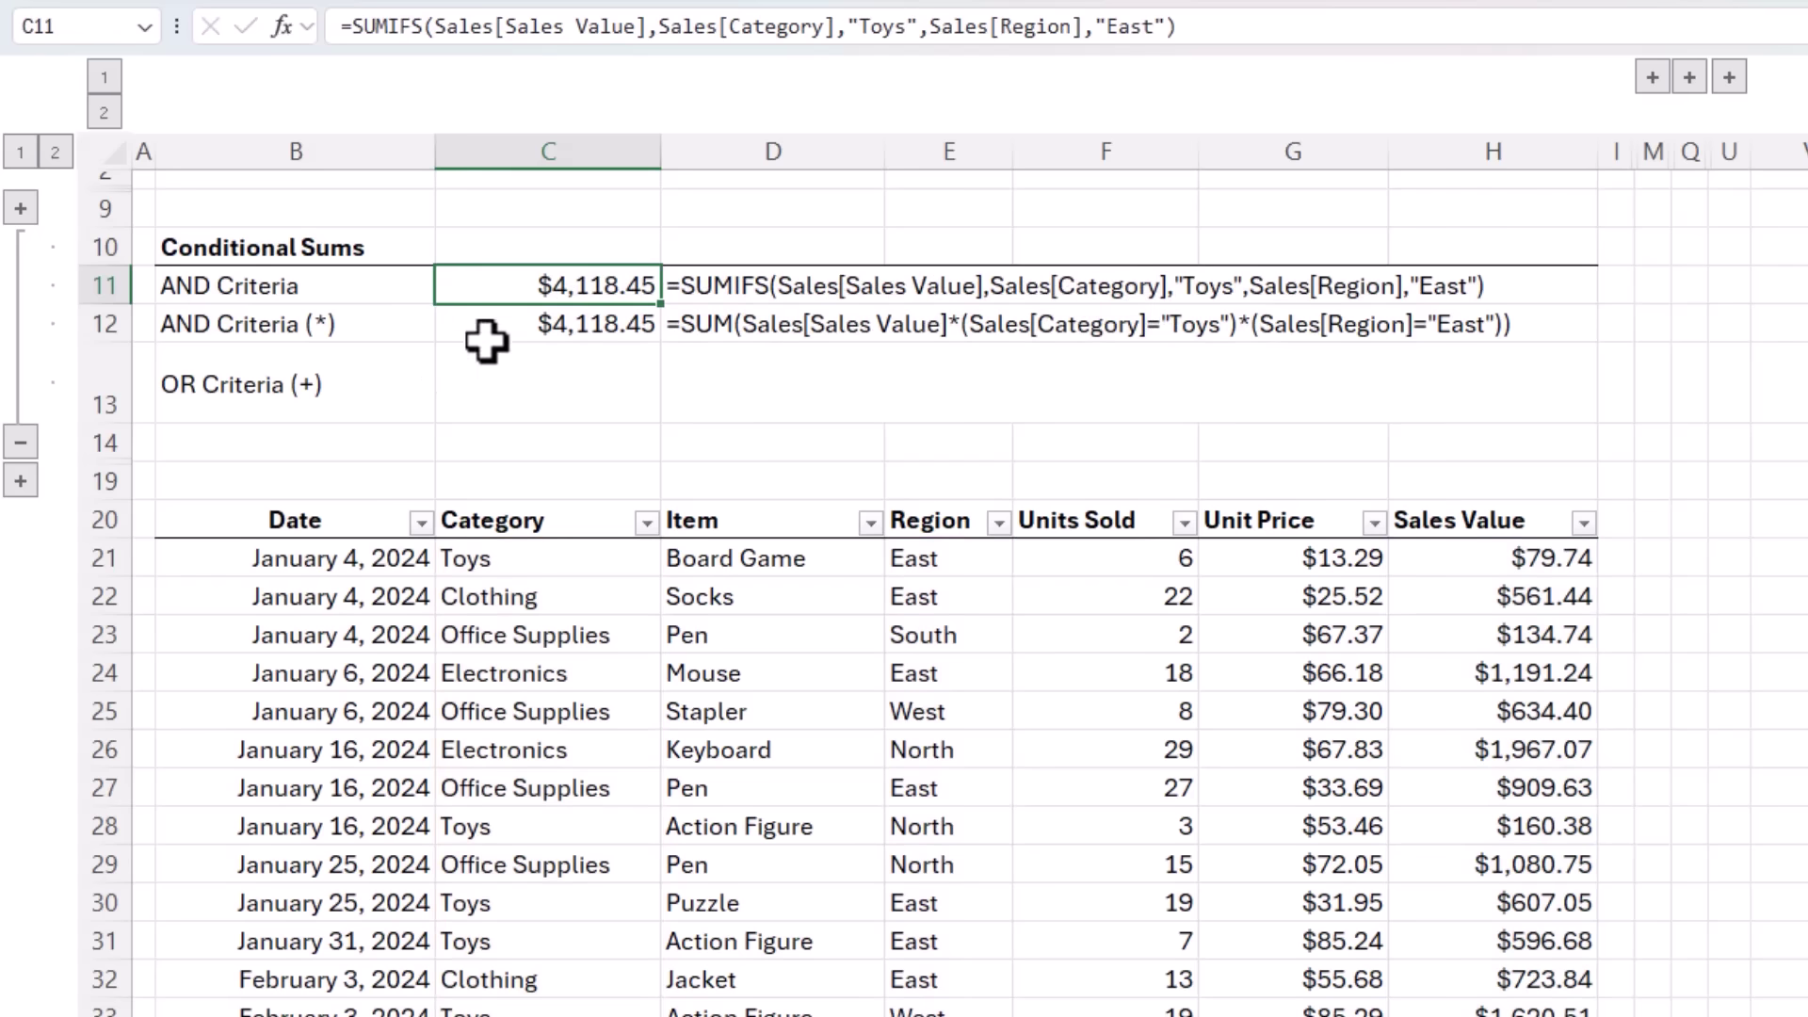
{"action": "left_click", "coordinate": [516, 323]}
{"action": "key", "text": "F2"}
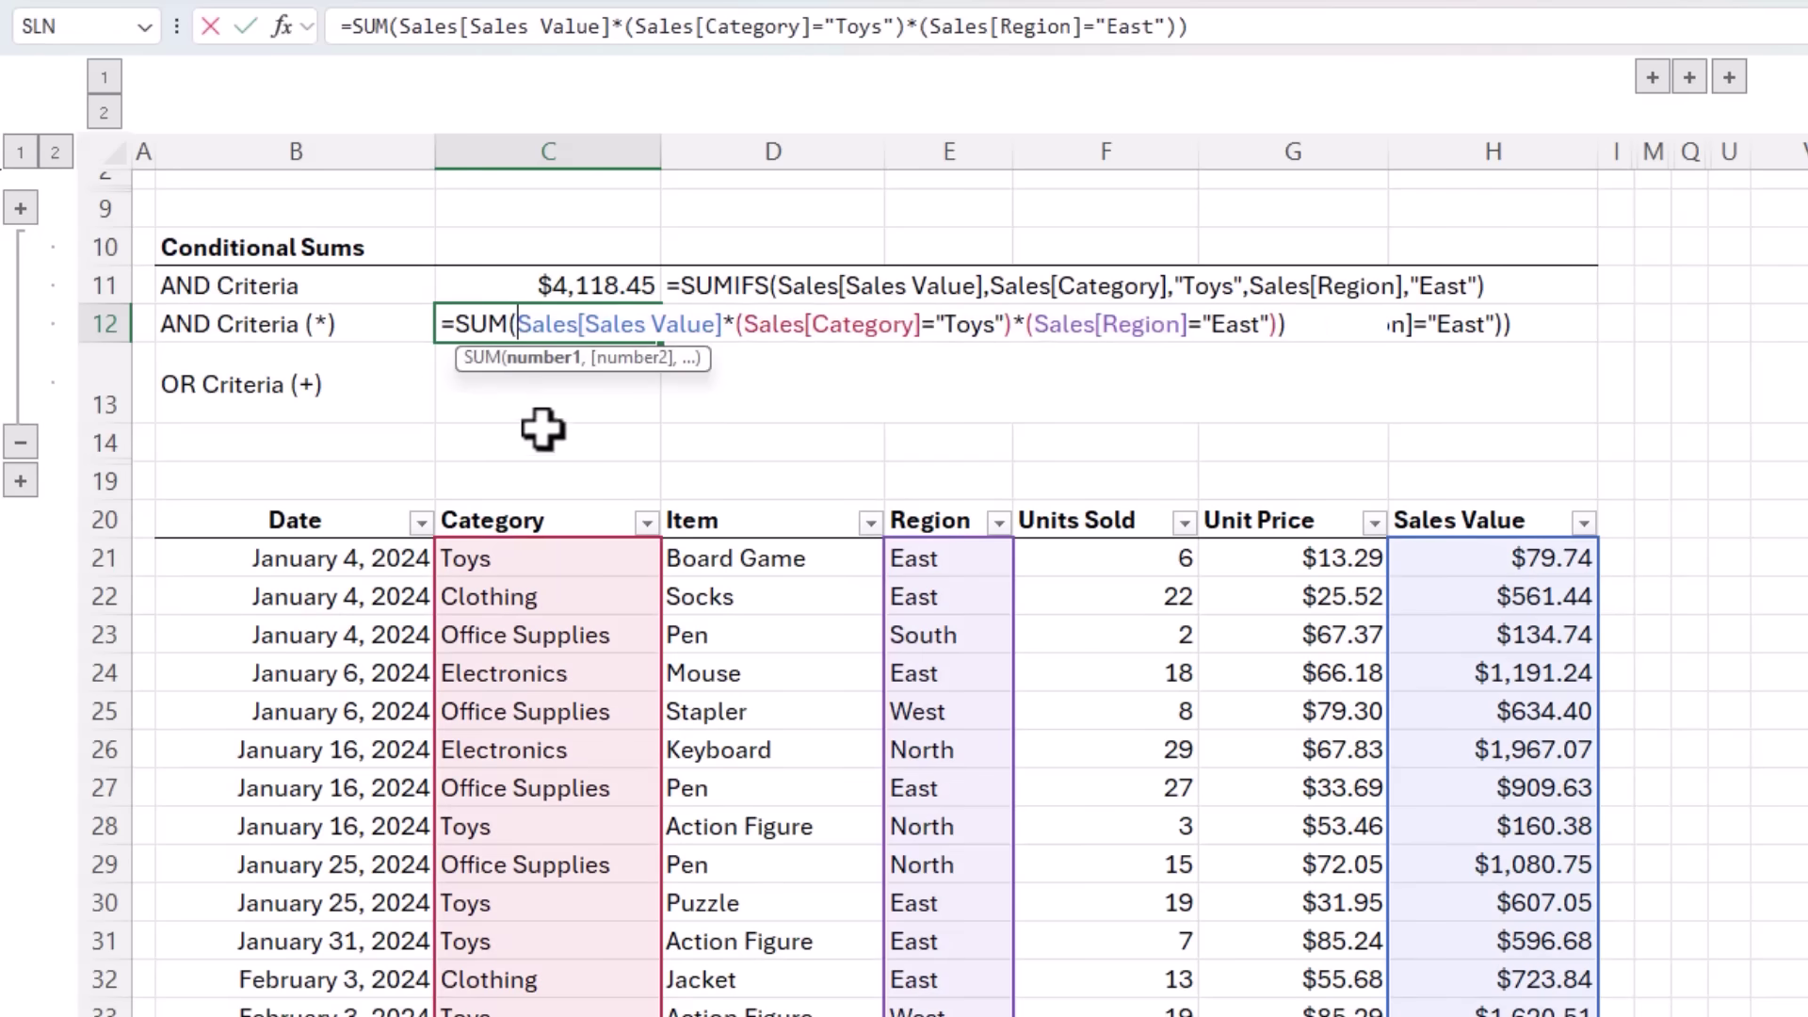
{"action": "key", "text": "Escape"}
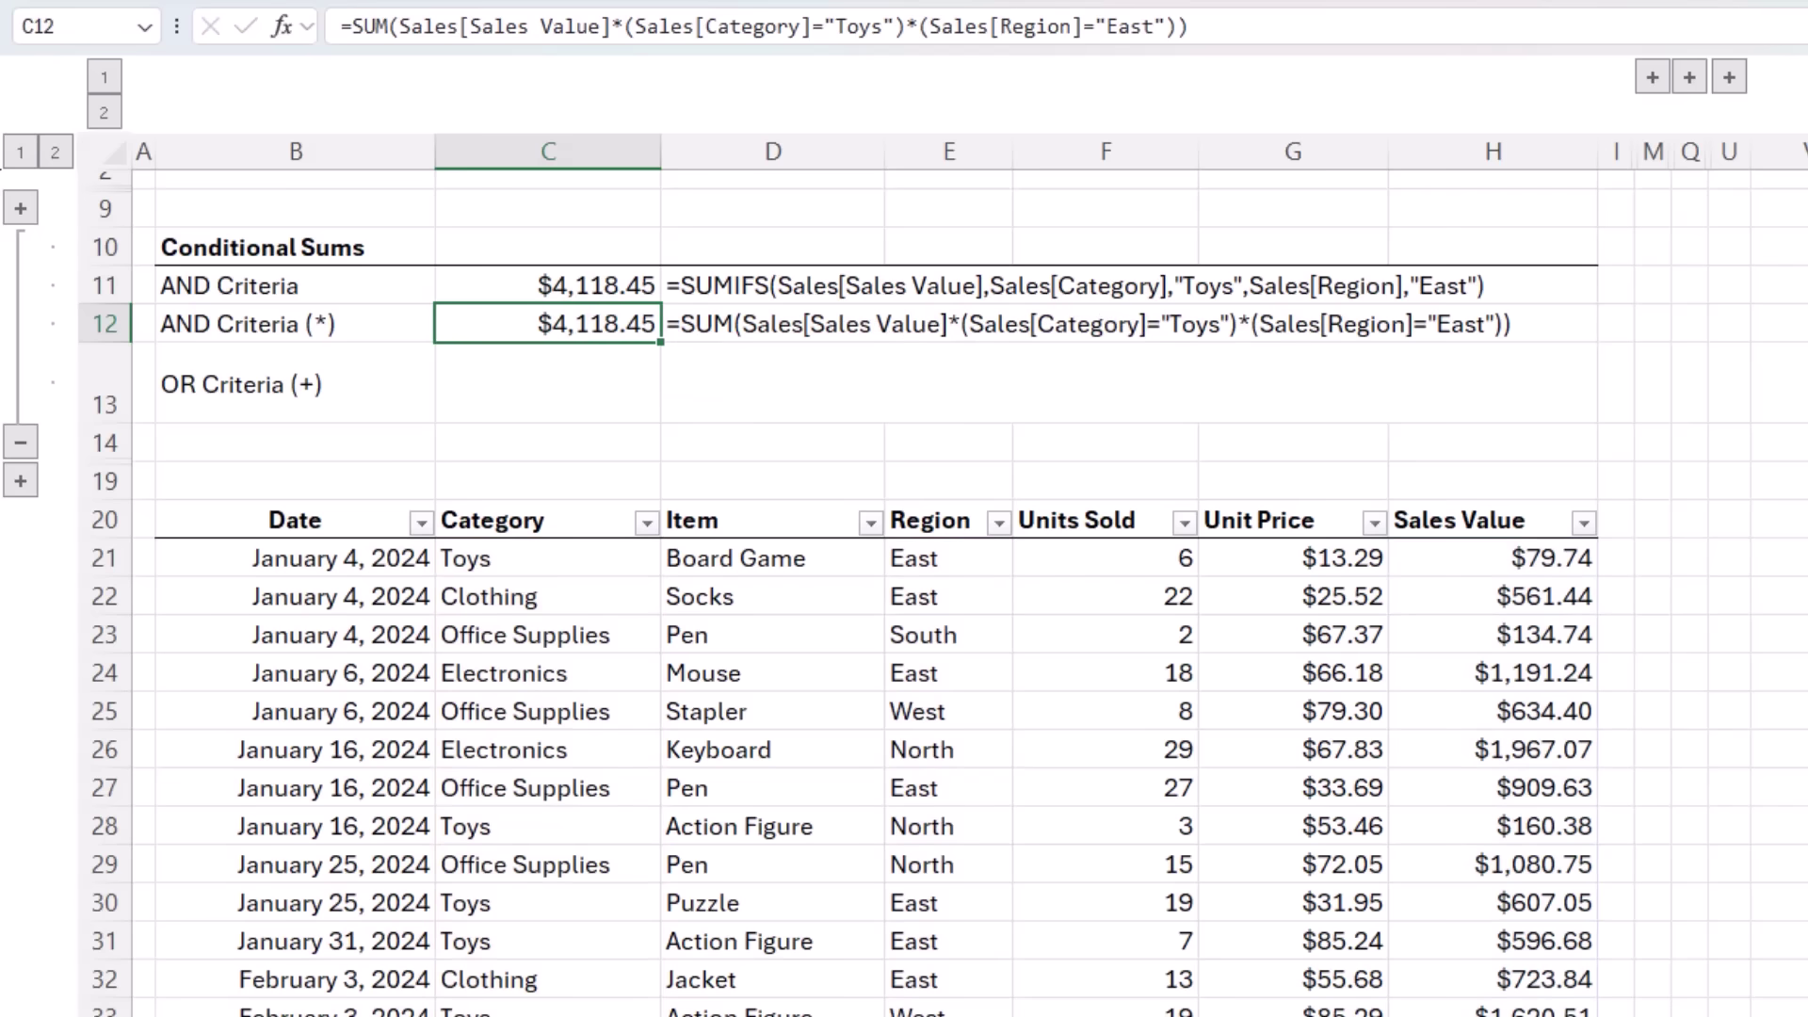
Start C13 as =SUM(Sales[Sales Value]*(Sales[Region]="East")*..
{"action": "left_click", "coordinate": [547, 382]}
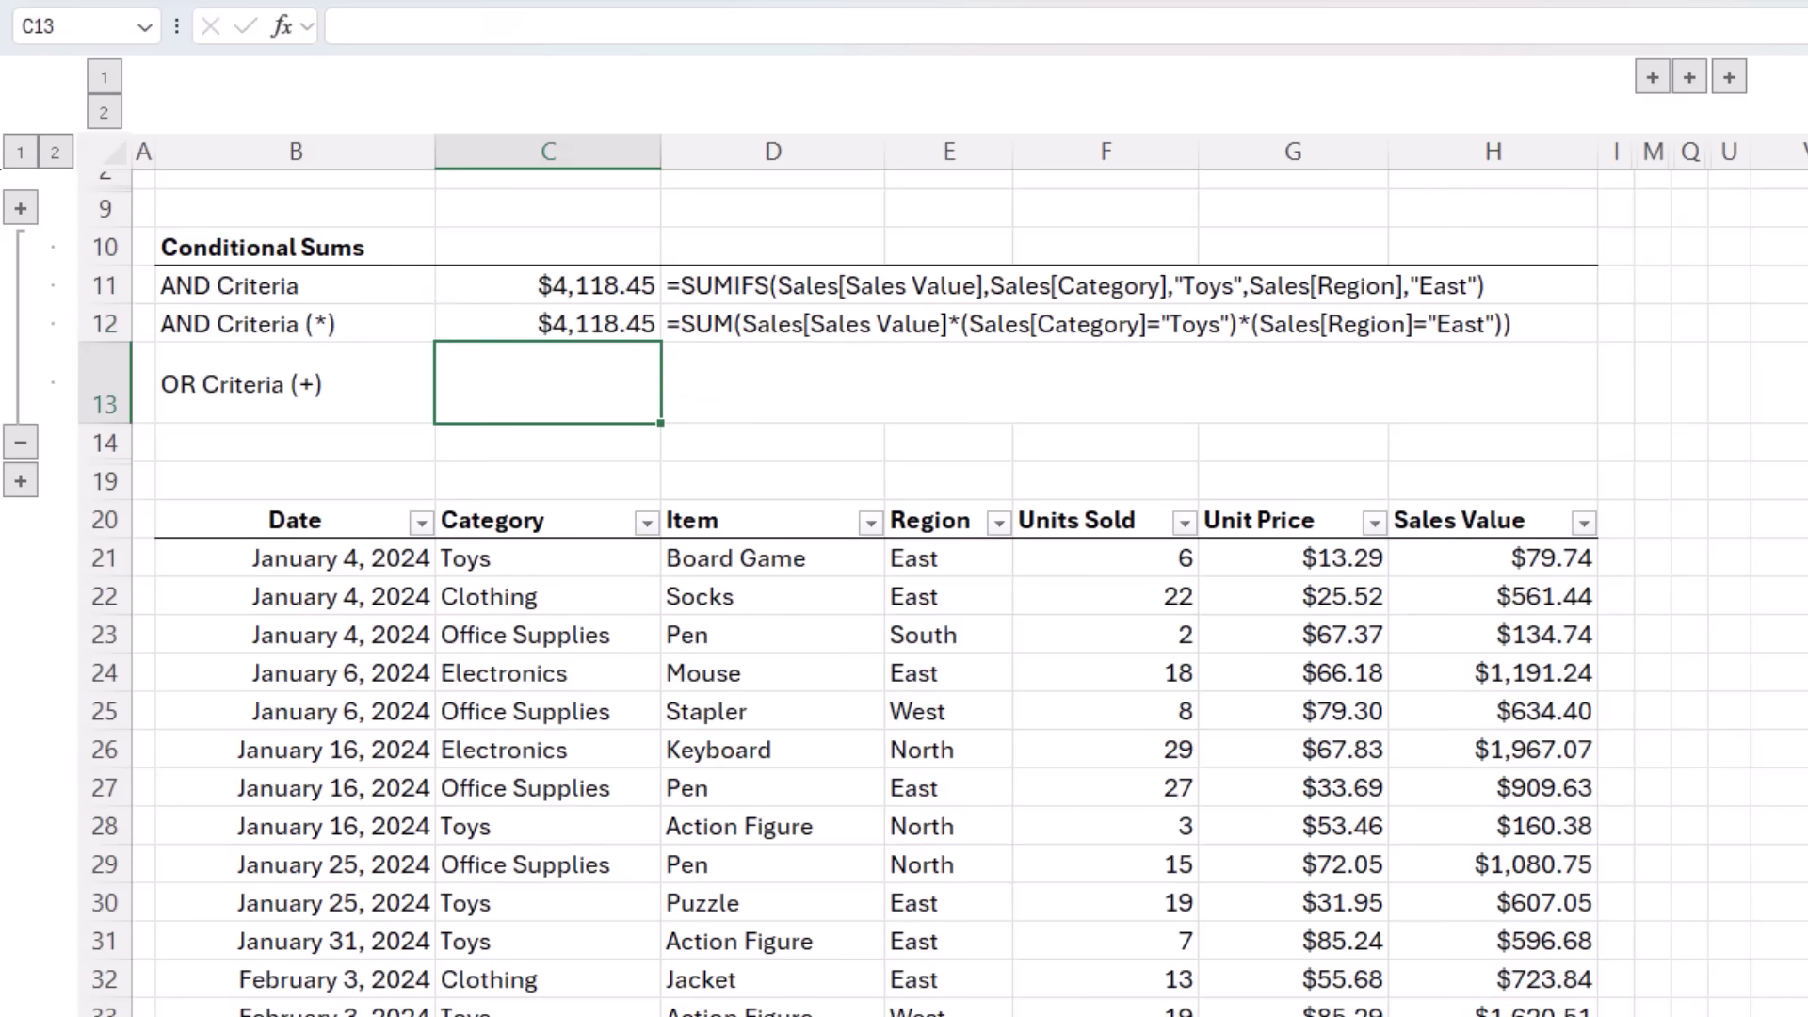
{"action": "type", "text": "=s"}
{"action": "key", "text": "Tab"}
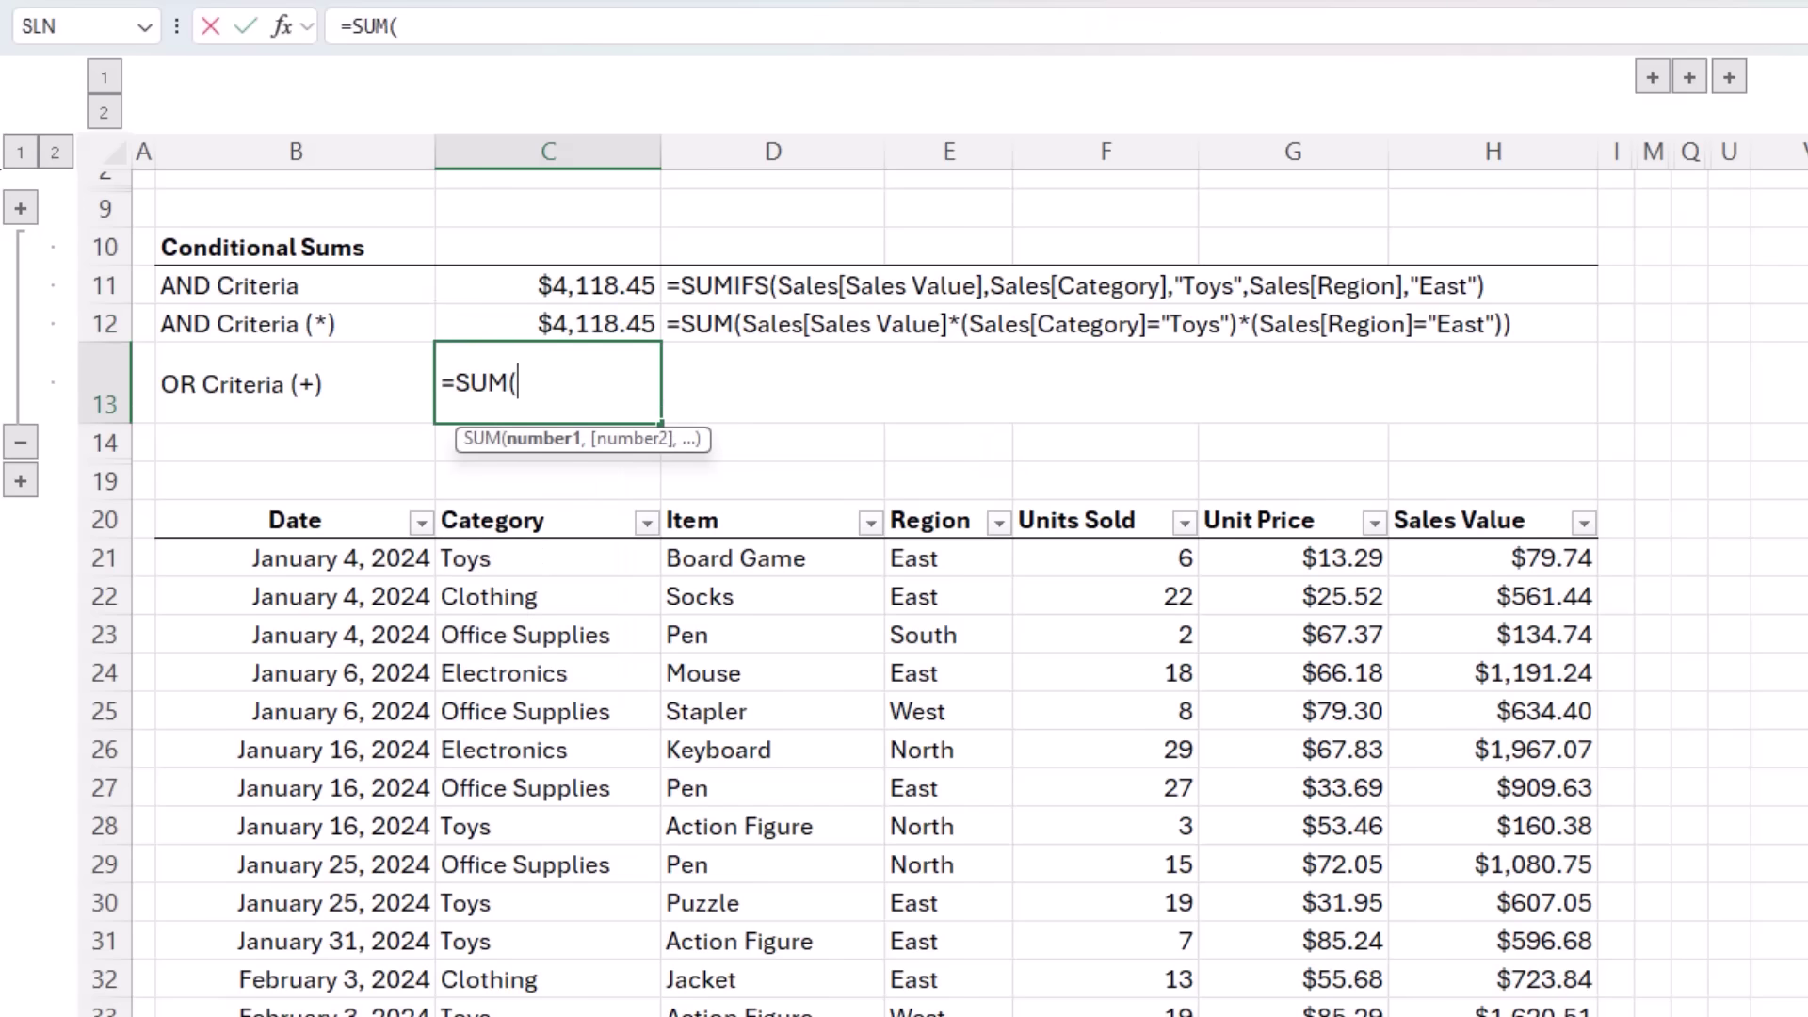
{"action": "left_click", "coordinate": [1492, 492]}
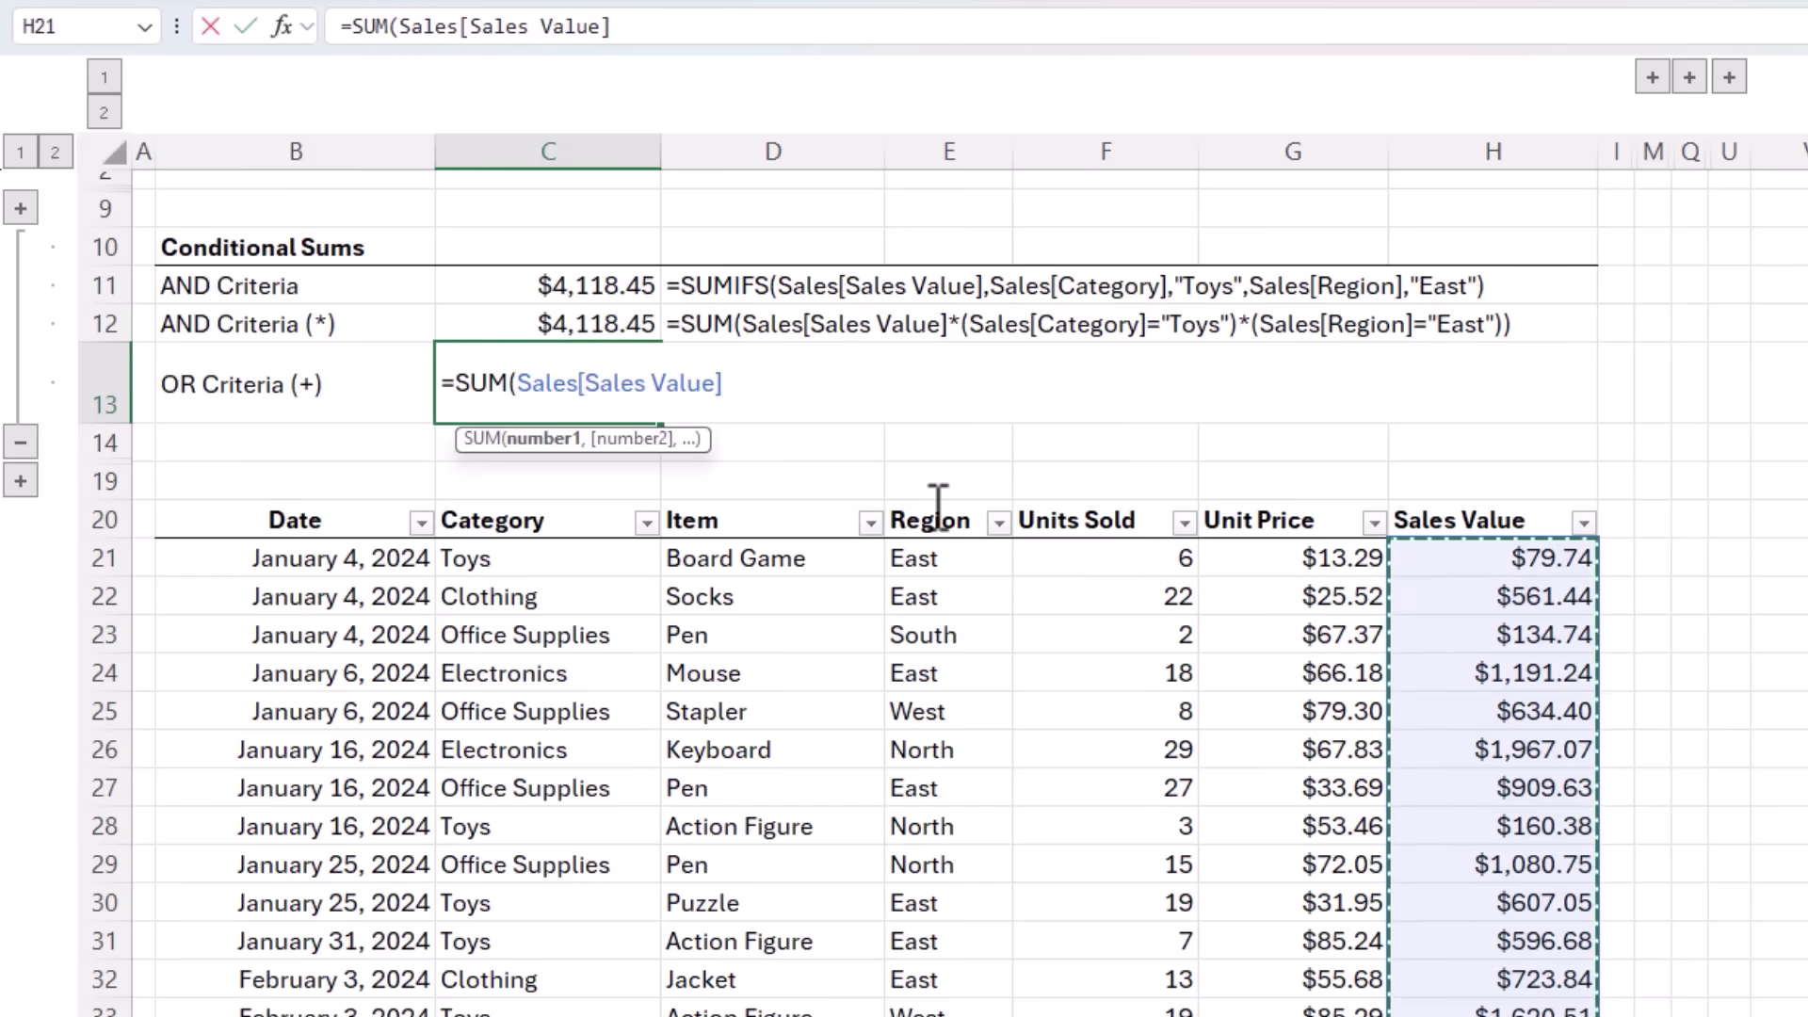
{"action": "type", "text": "*"}
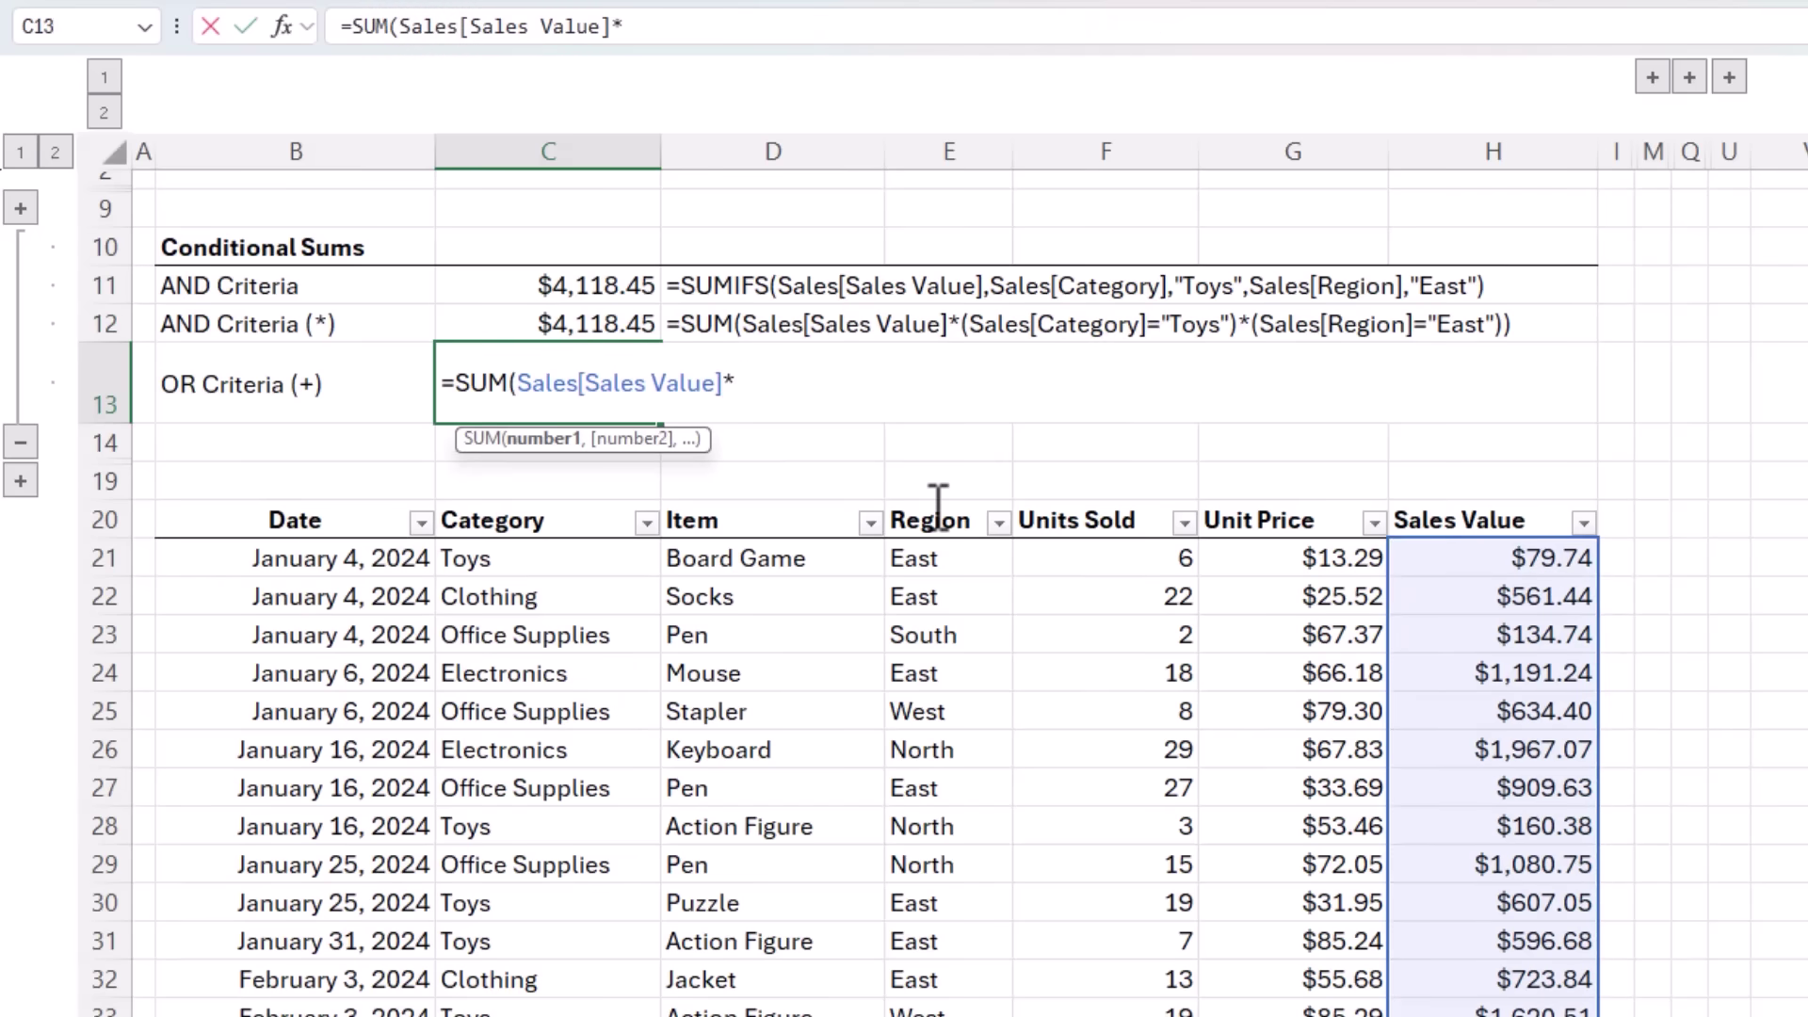
{"action": "type", "text": "("}
{"action": "left_click", "coordinate": [934, 491]}
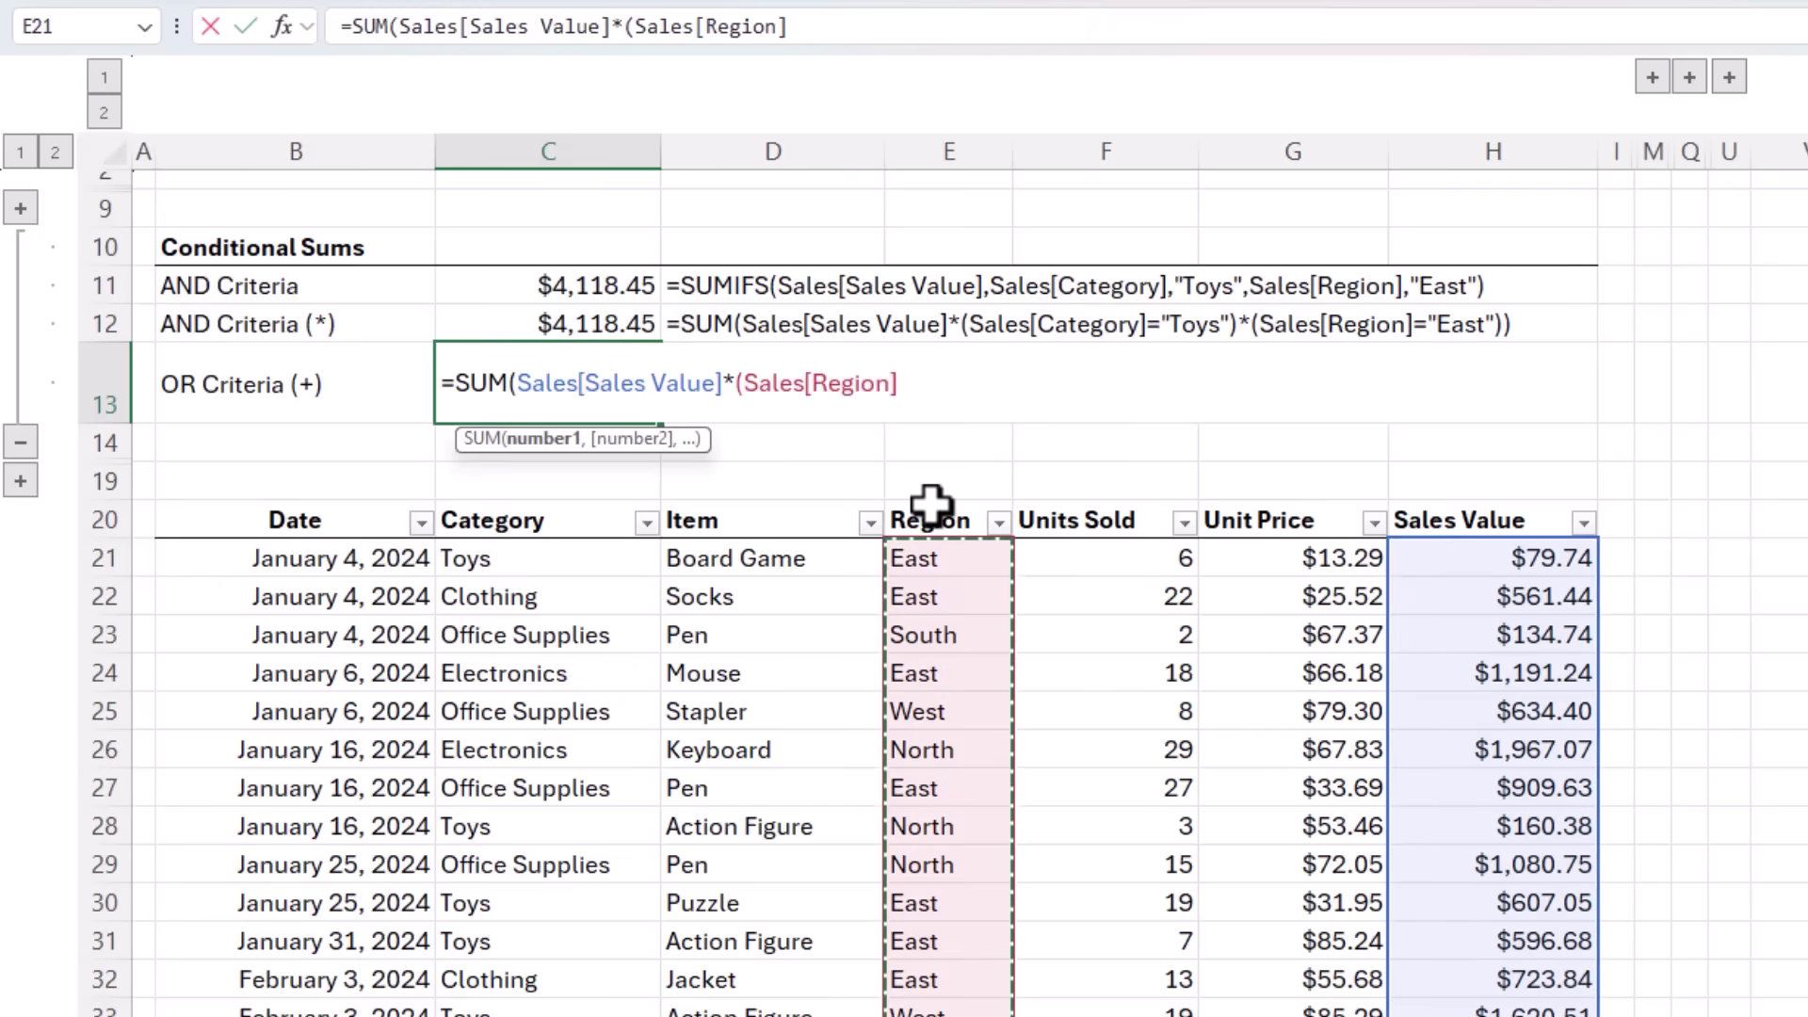
{"action": "type", "text": "=\"East"}
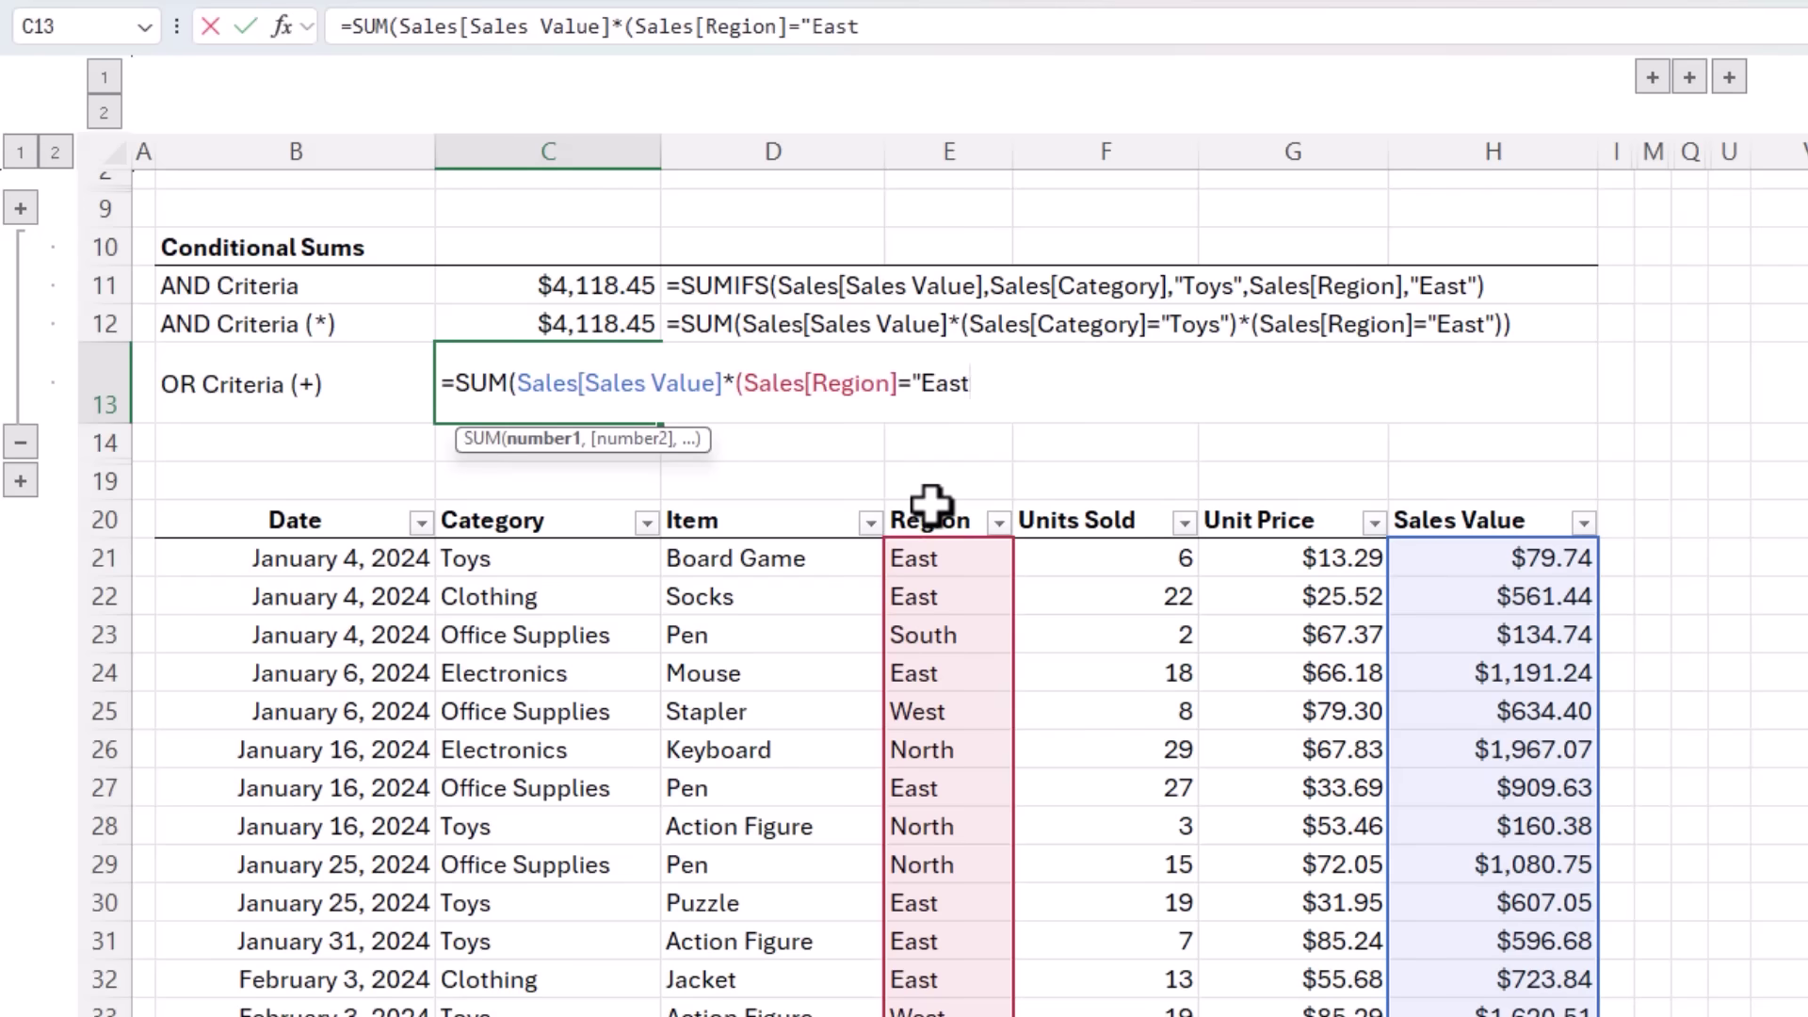
{"action": "type", "text": "\")"}
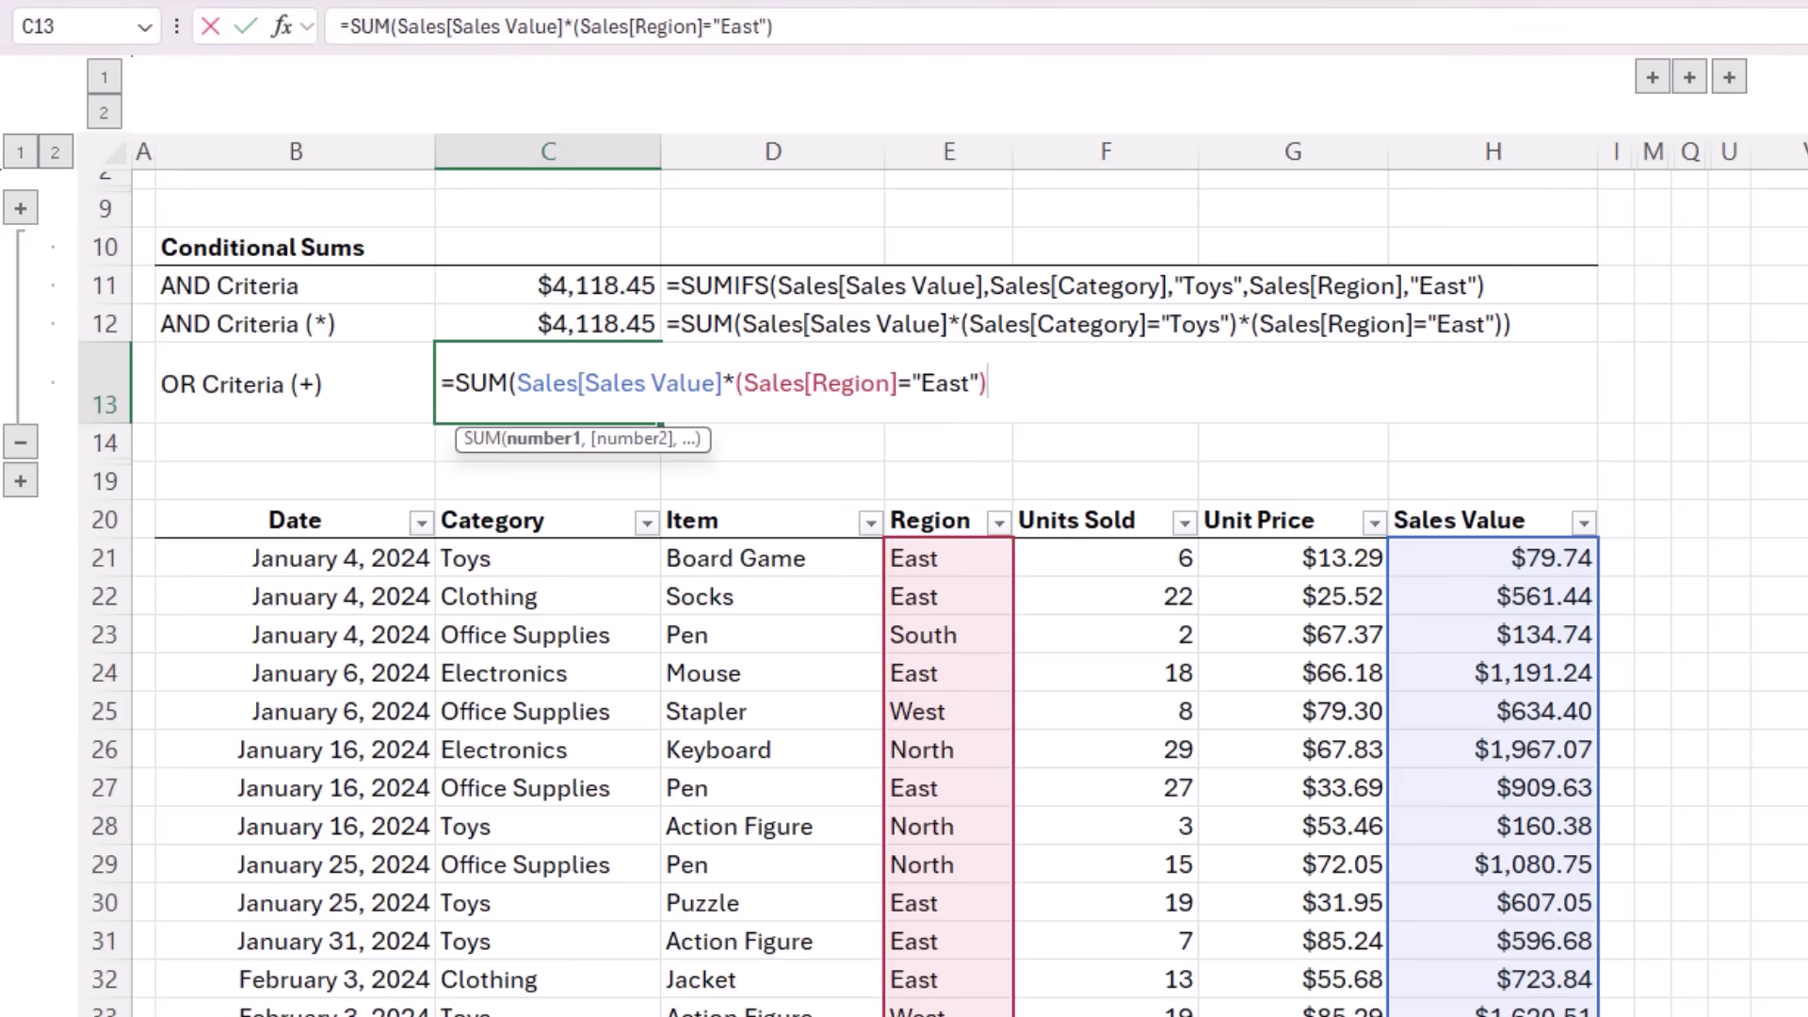
{"action": "type", "text": "*"}
Add the Category tests for Toys or Clothing and commit, giving $7,751.17
{"action": "type", "text": "(("}
{"action": "left_click", "coordinate": [539, 491]}
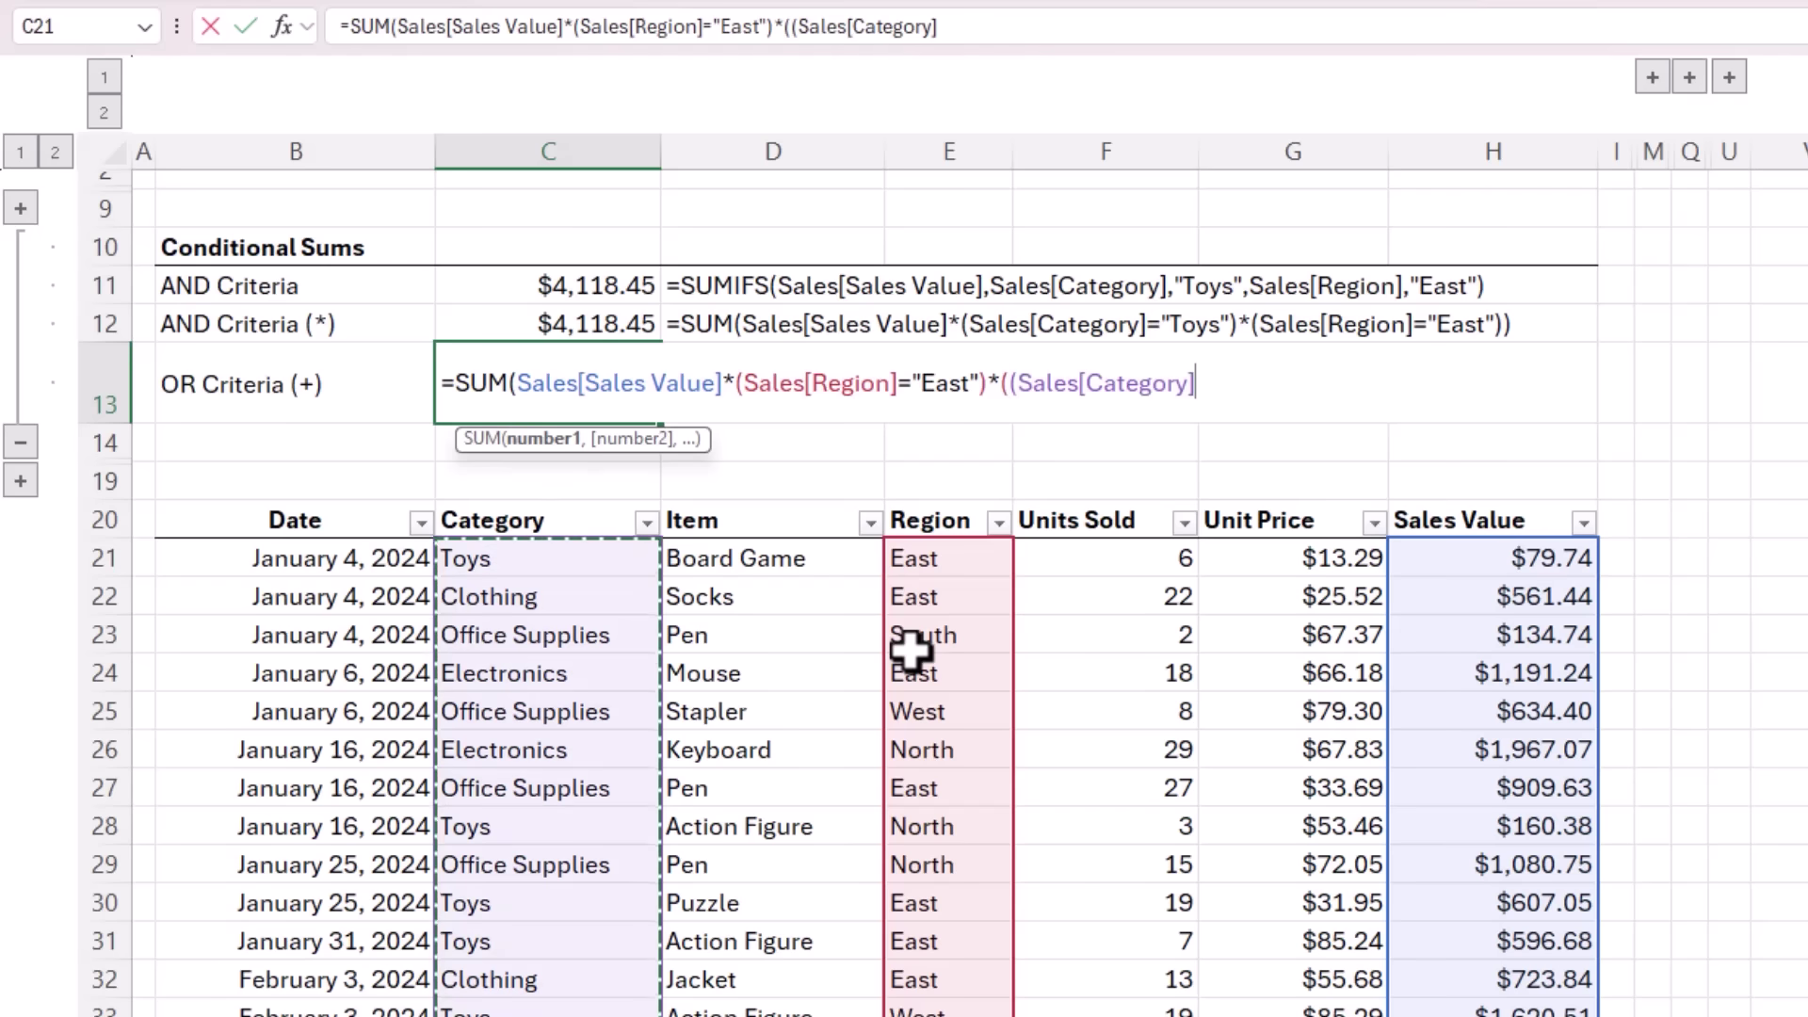
{"action": "type", "text": "=\"Toys"}
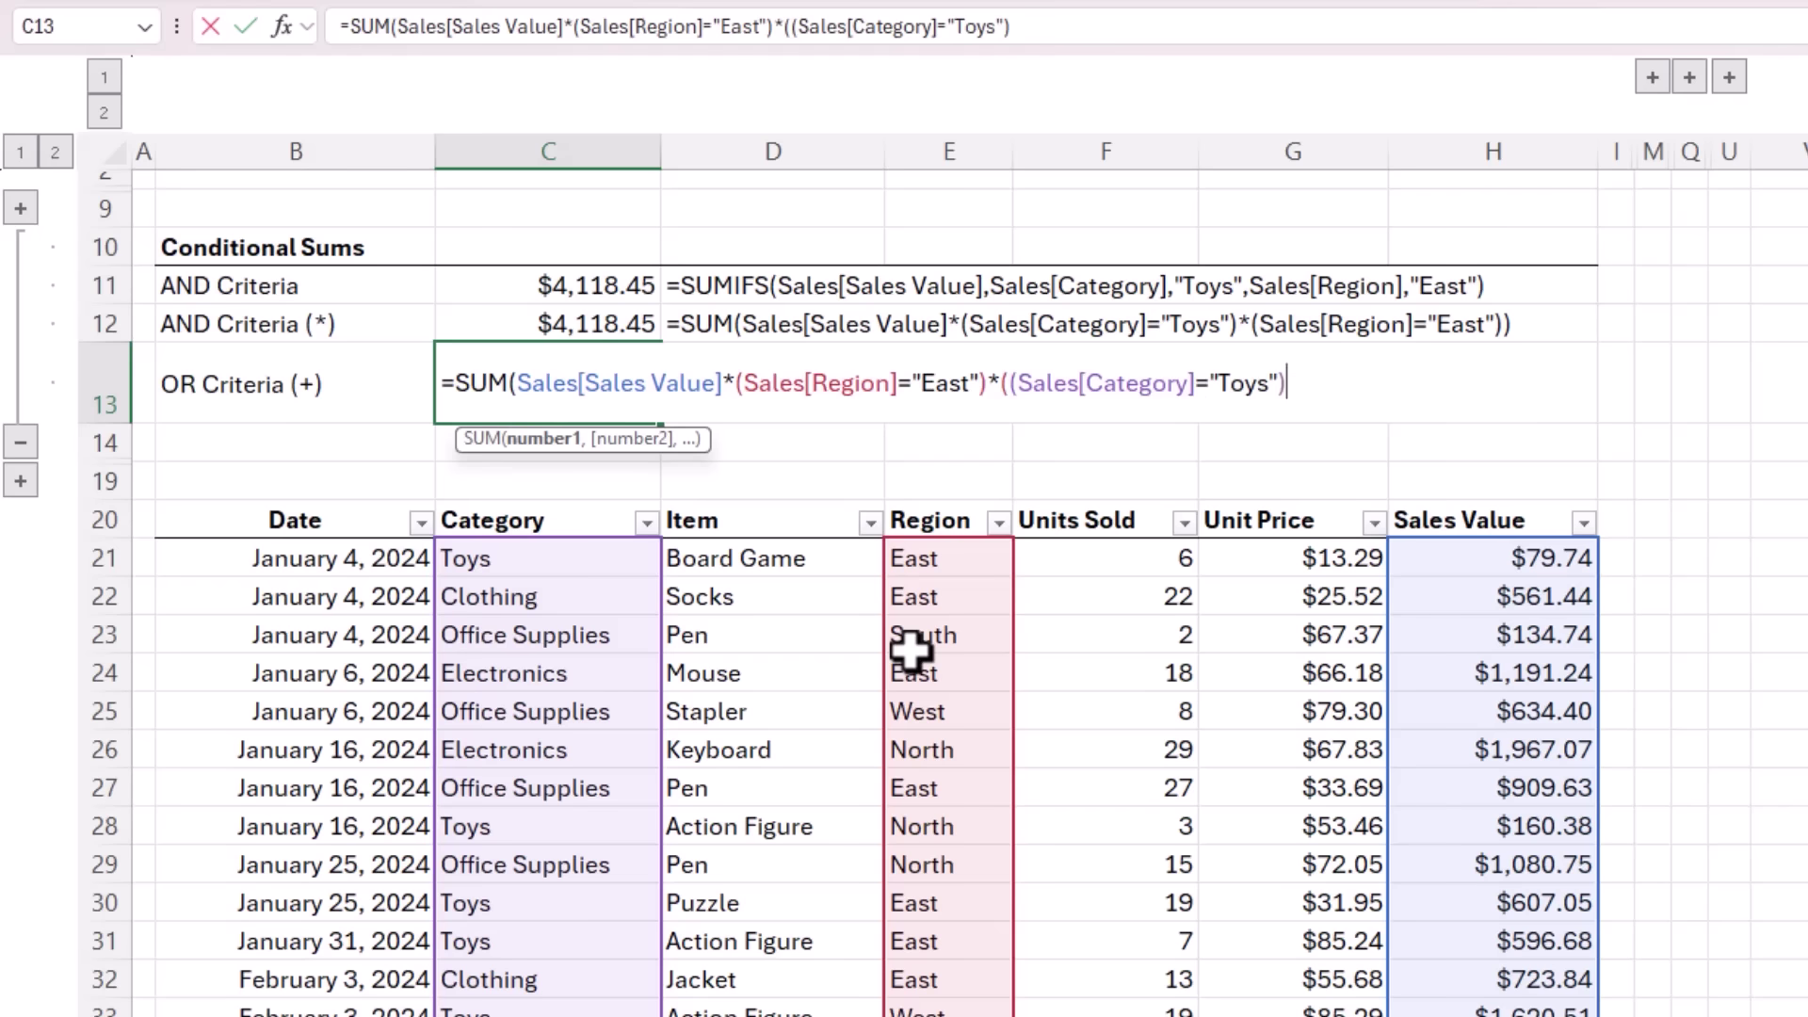
{"action": "type", "text": "+("}
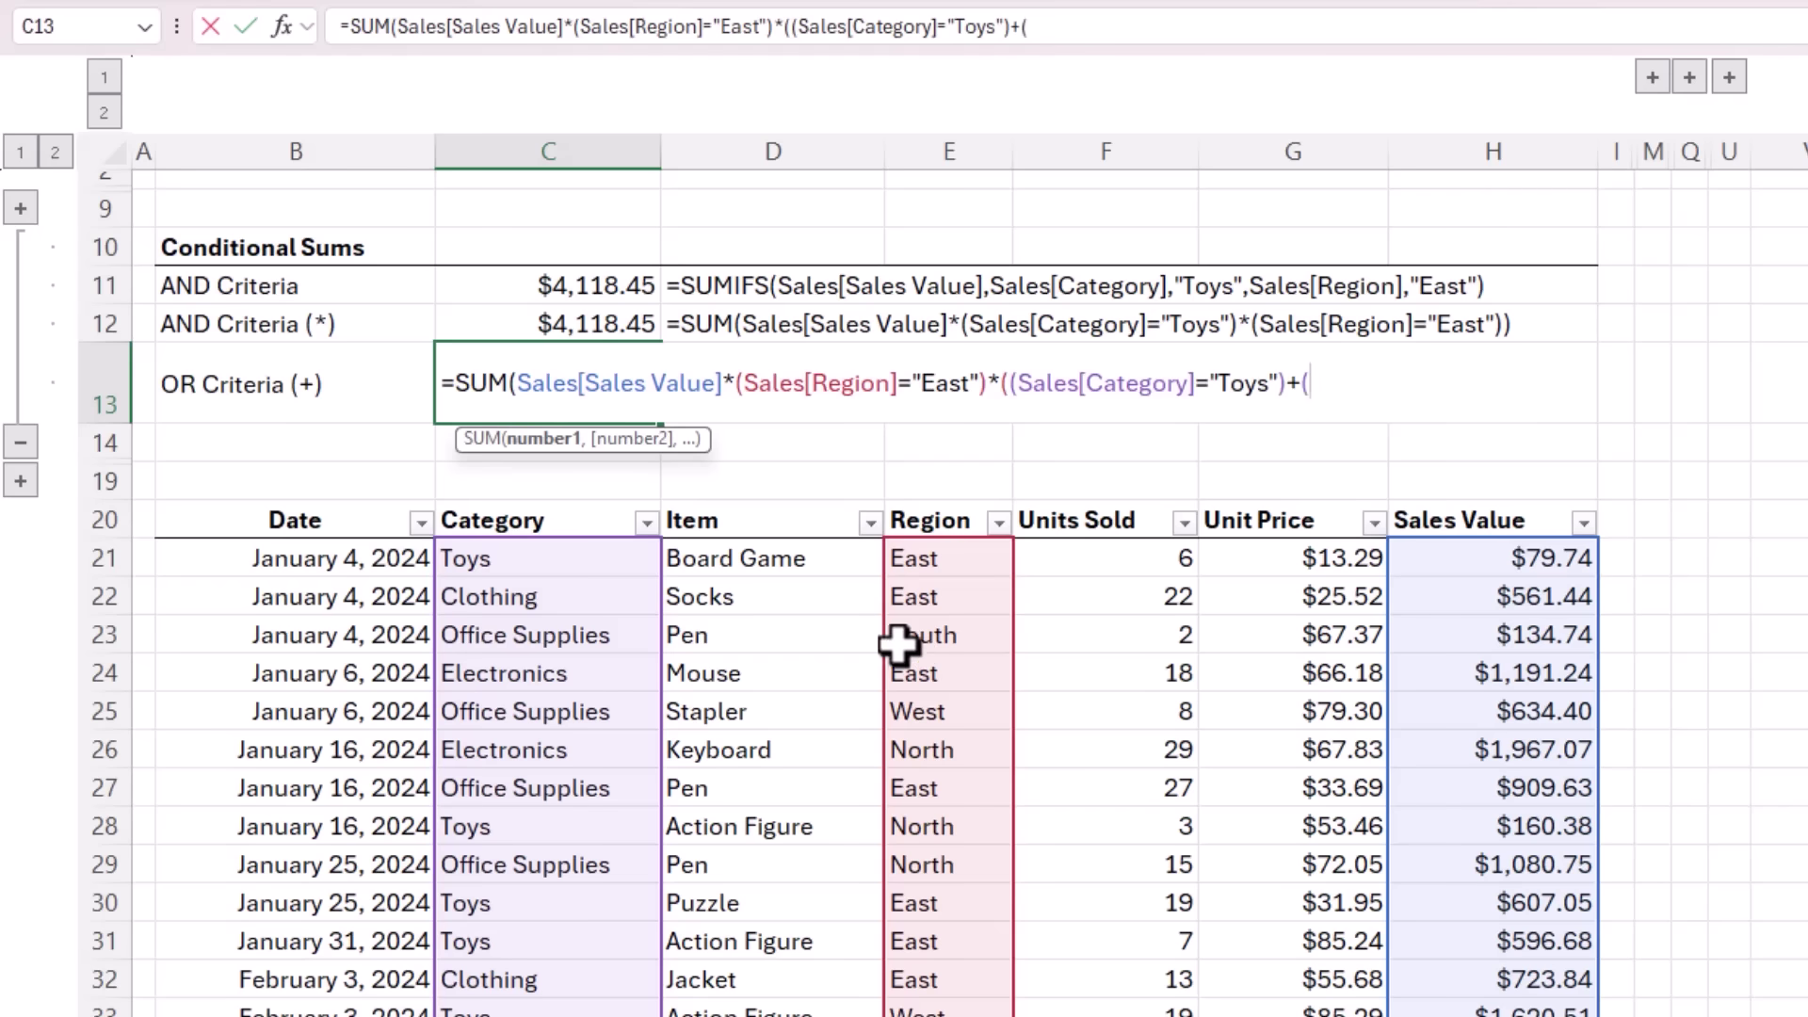
{"action": "left_click", "coordinate": [614, 510]}
{"action": "type", "text": "=\""}
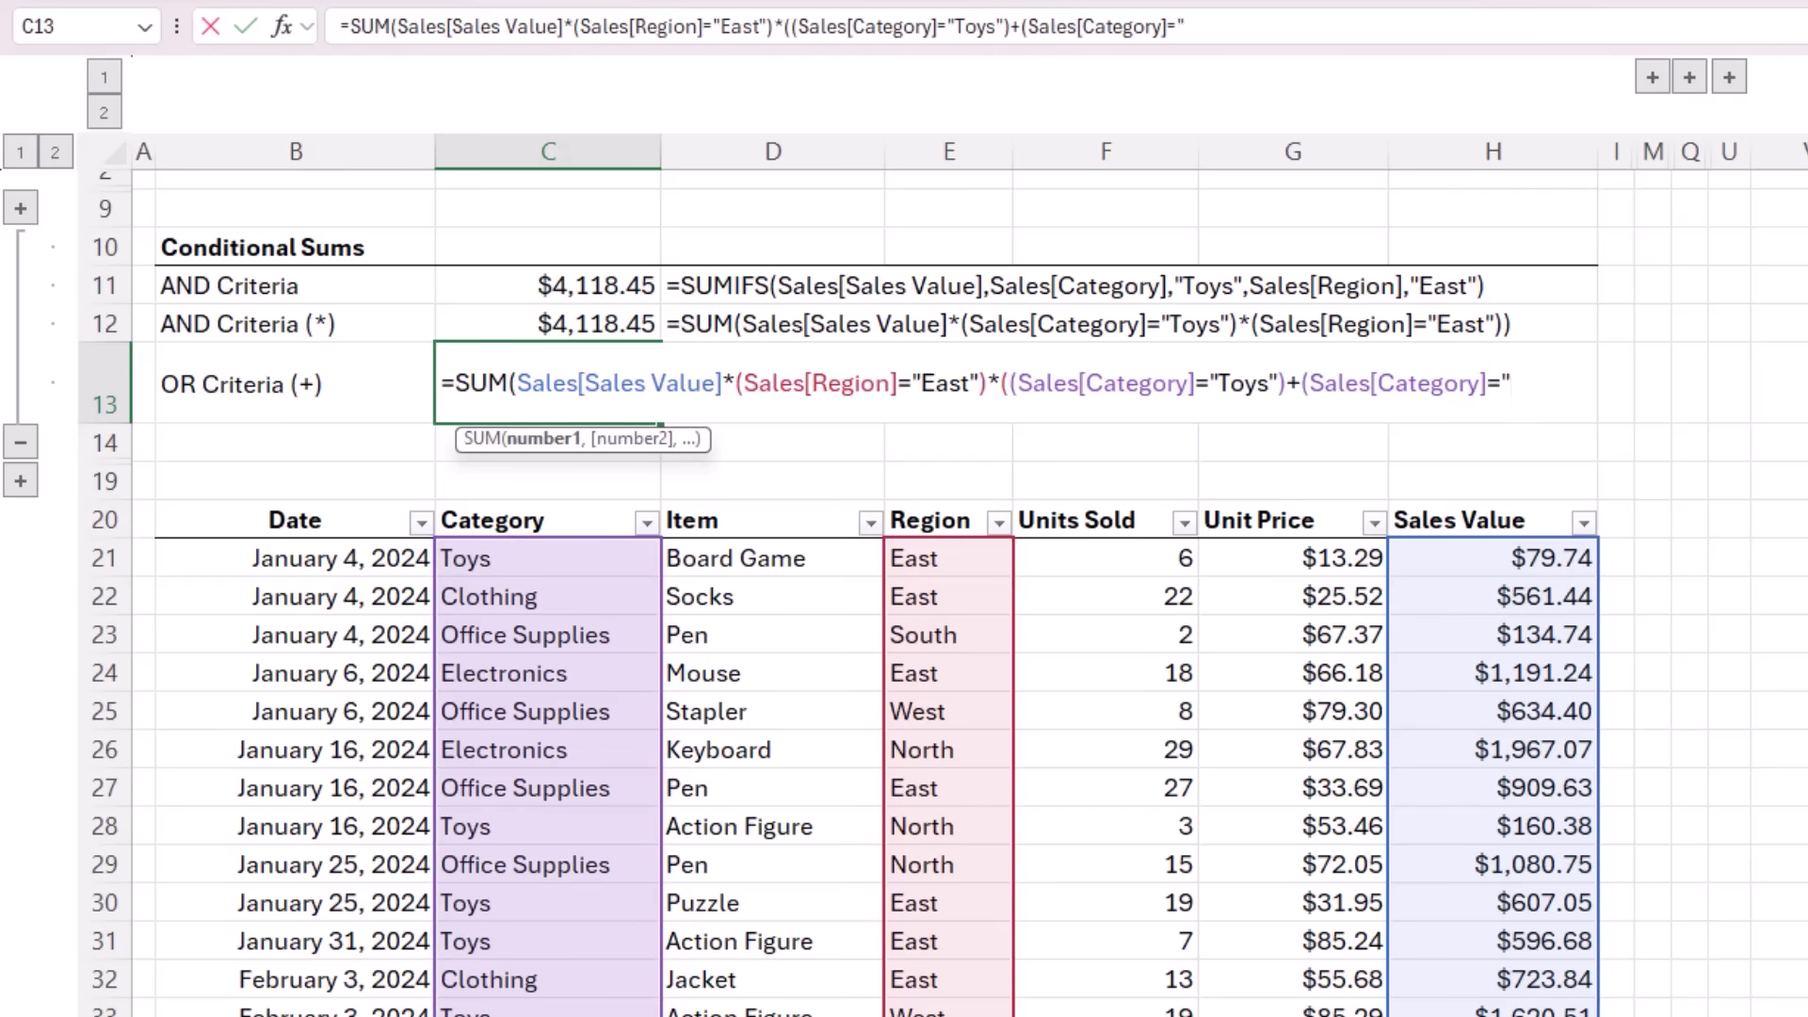
{"action": "type", "text": "Clothing\")"}
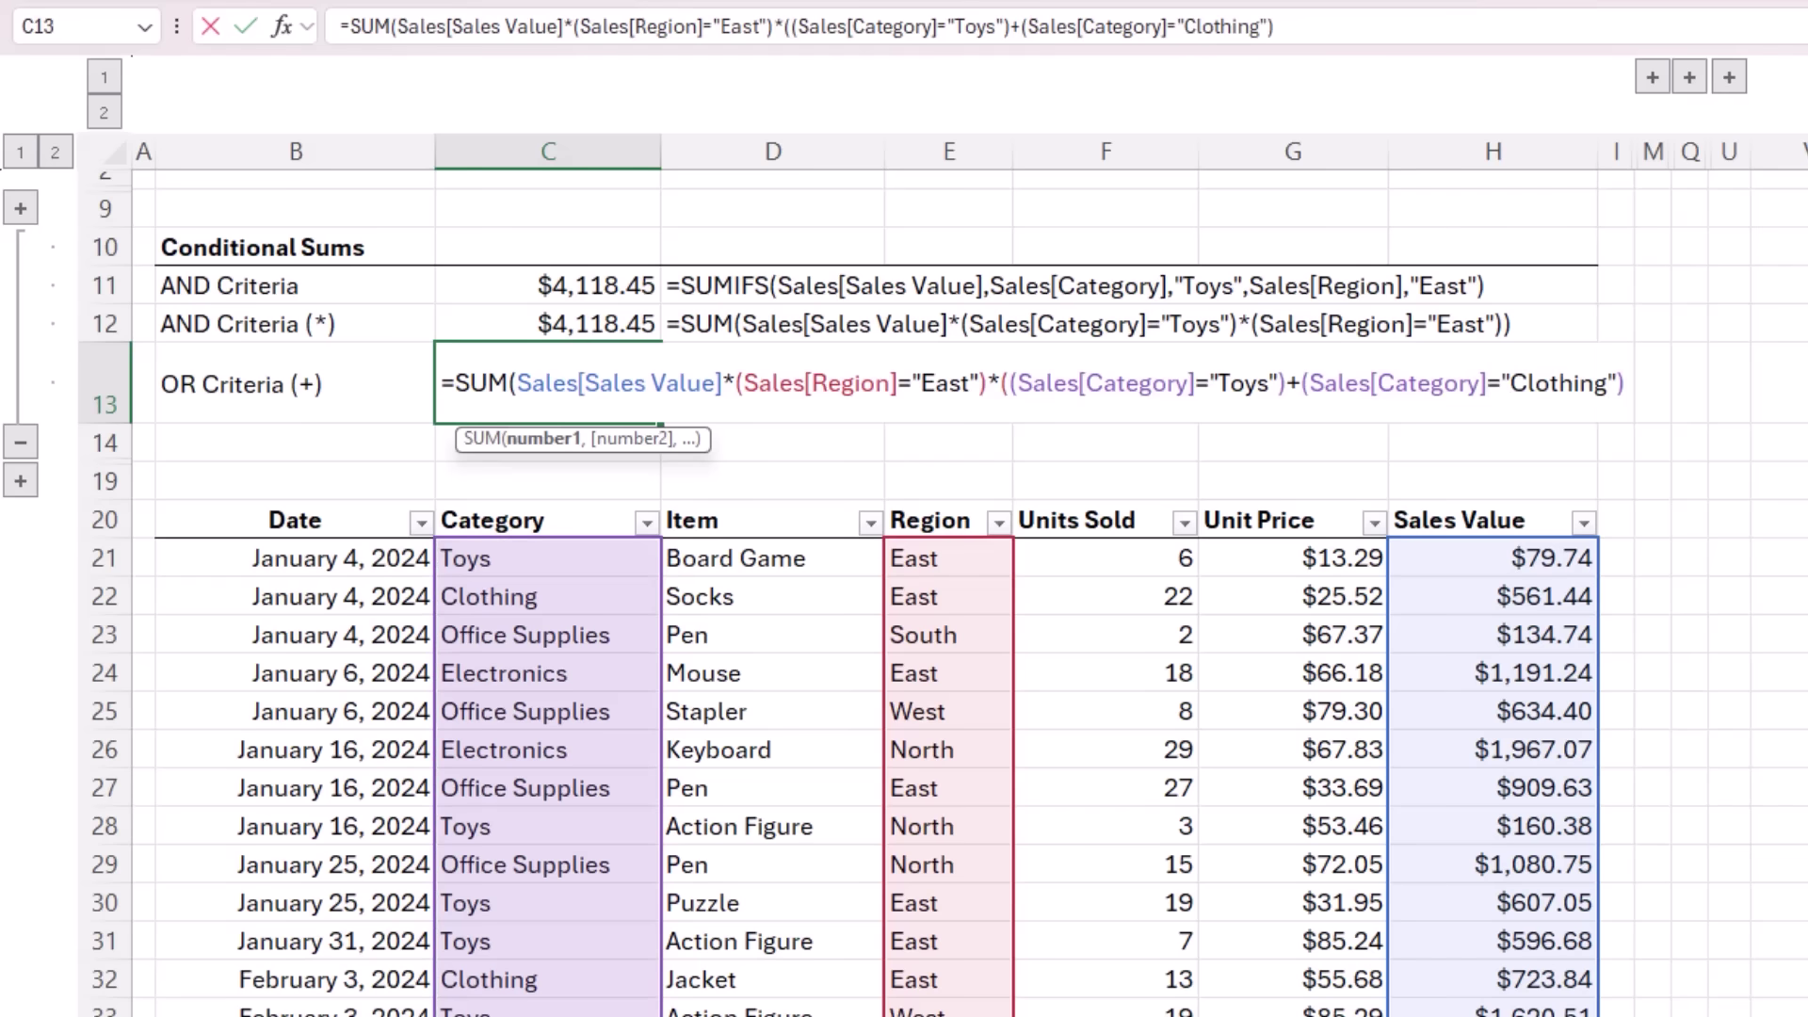
{"action": "type", "text": "))"}
{"action": "key", "text": "Return"}
{"action": "left_click", "coordinate": [547, 384]}
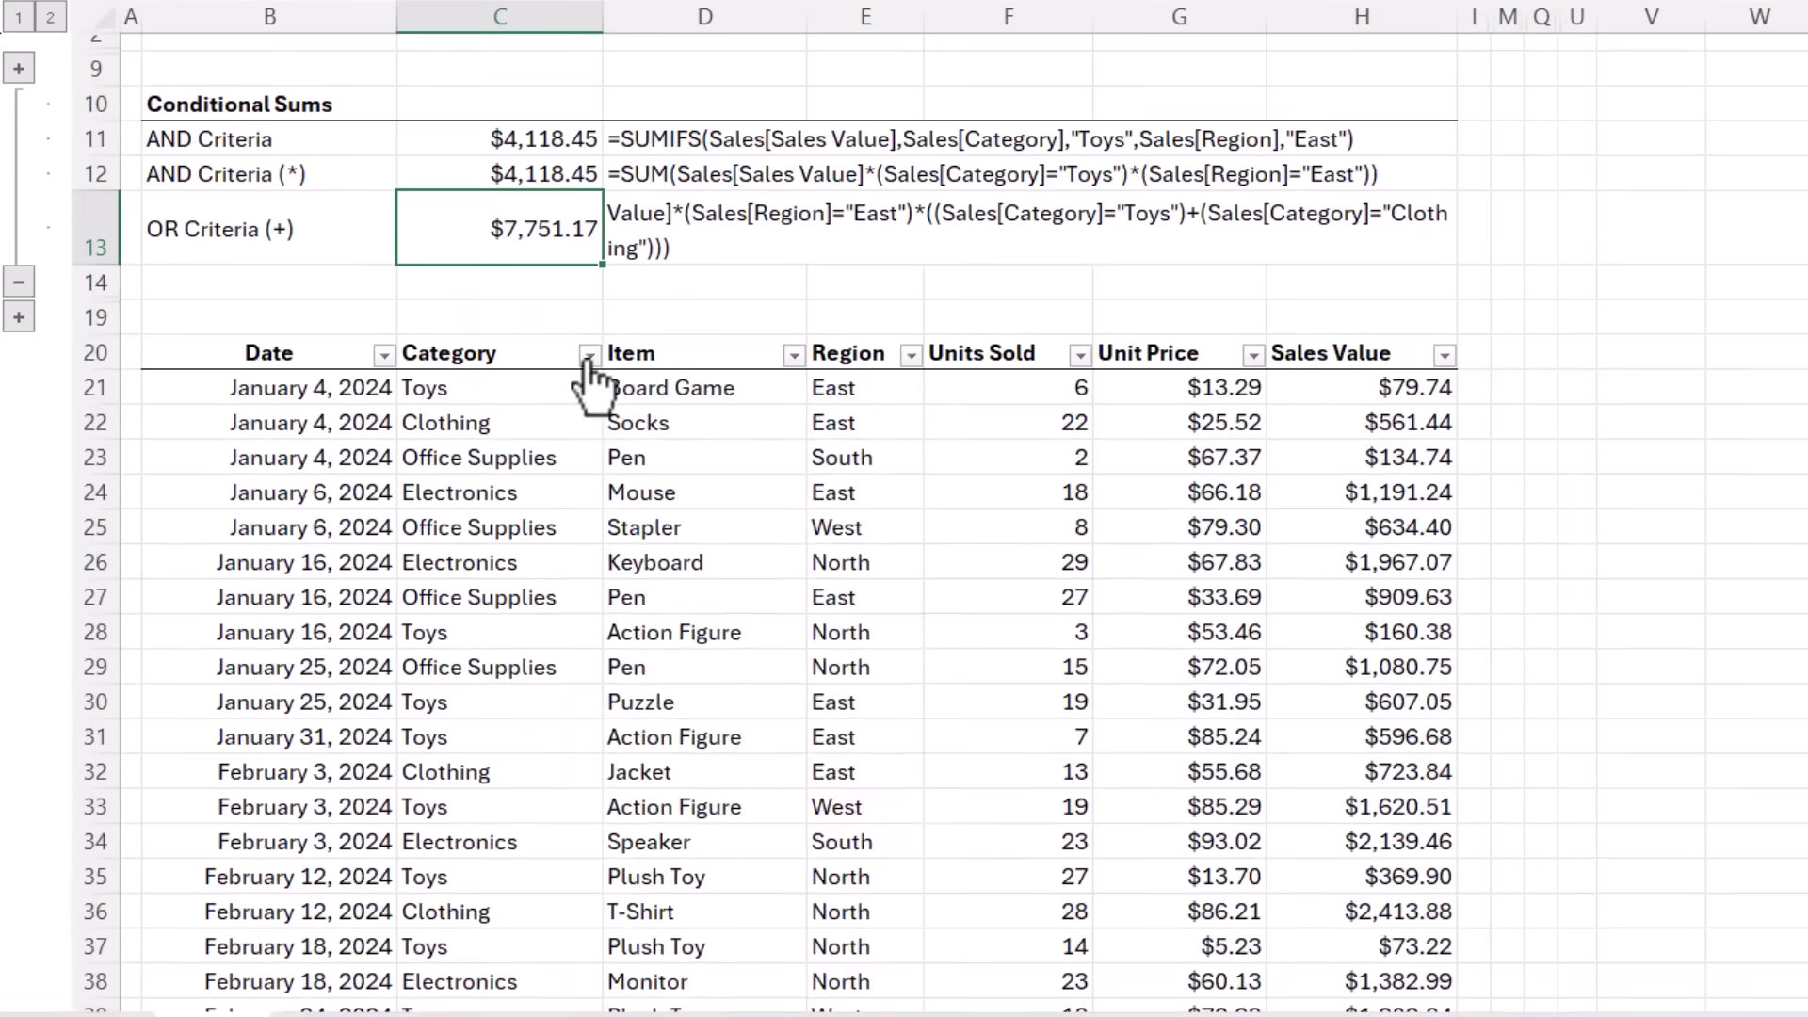
Filter the Category column to Clothing and Toys only
{"action": "left_click", "coordinate": [646, 521]}
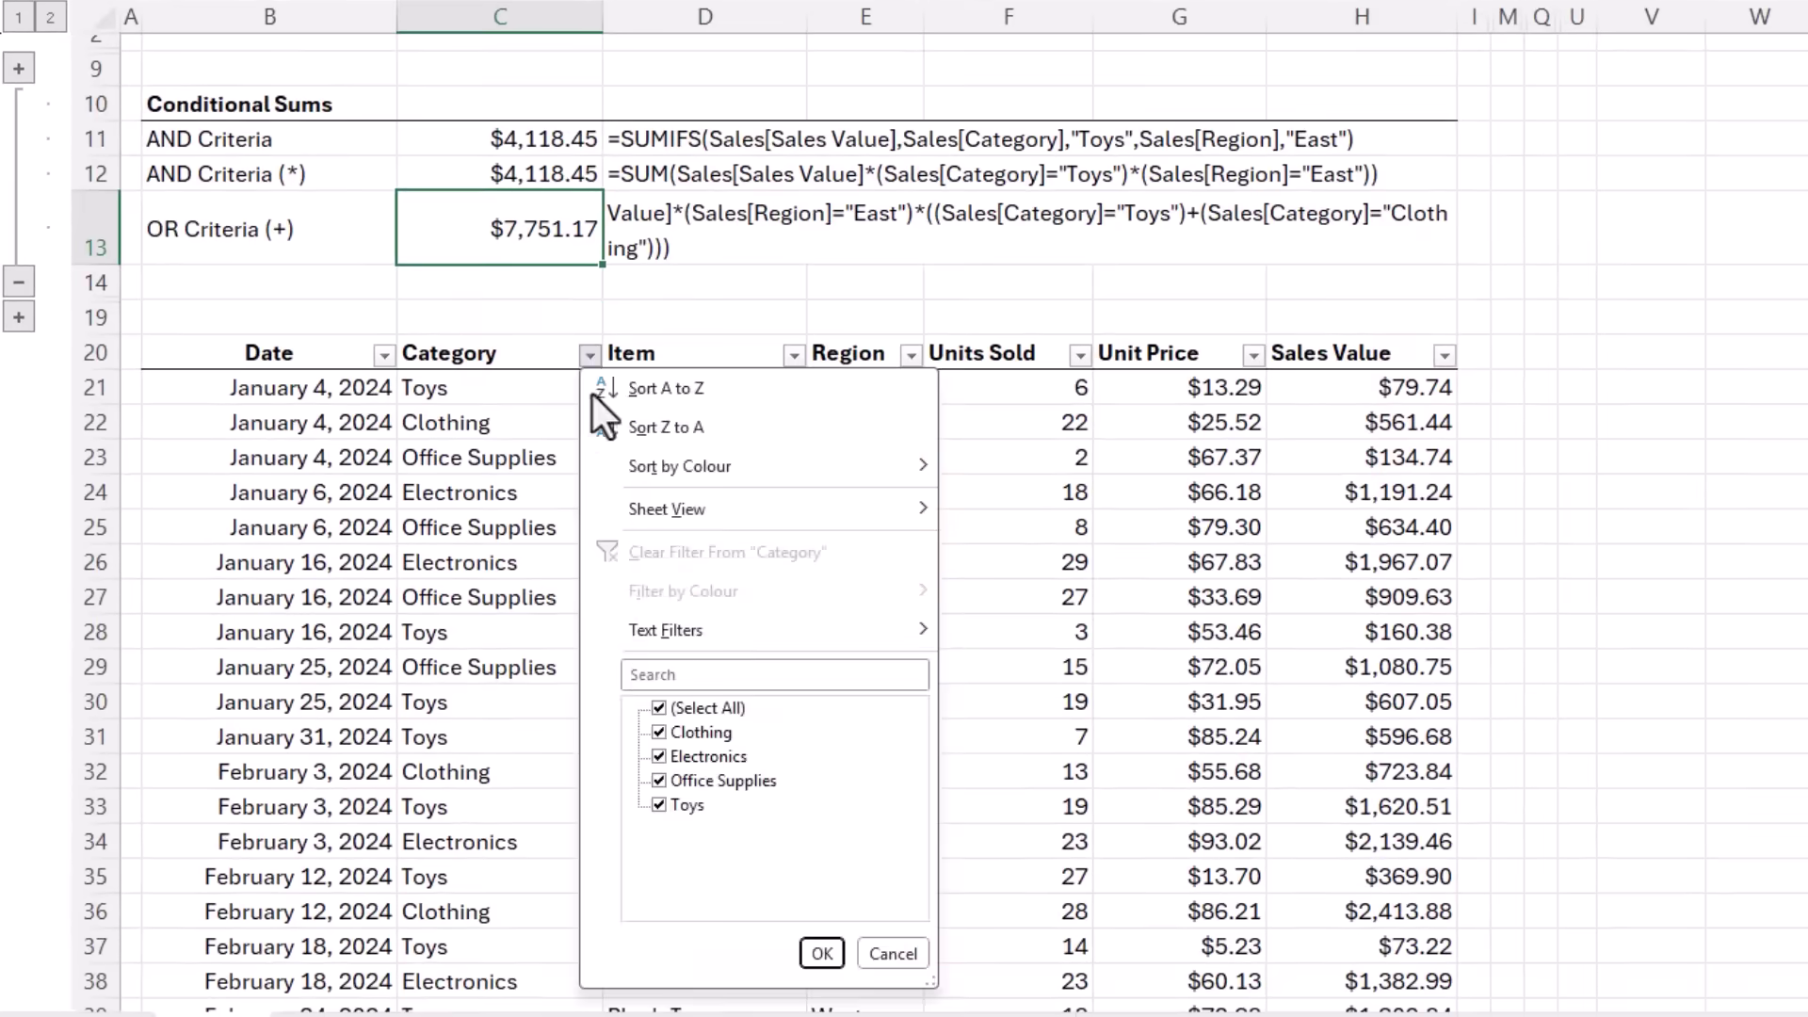
{"action": "left_click", "coordinate": [658, 707]}
{"action": "left_click", "coordinate": [659, 732]}
{"action": "left_click", "coordinate": [658, 804]}
{"action": "left_click", "coordinate": [823, 942]}
Filter Region to East and select the visible Sales Value cells to check the $7,751.17 sum
{"action": "left_click", "coordinate": [910, 354]}
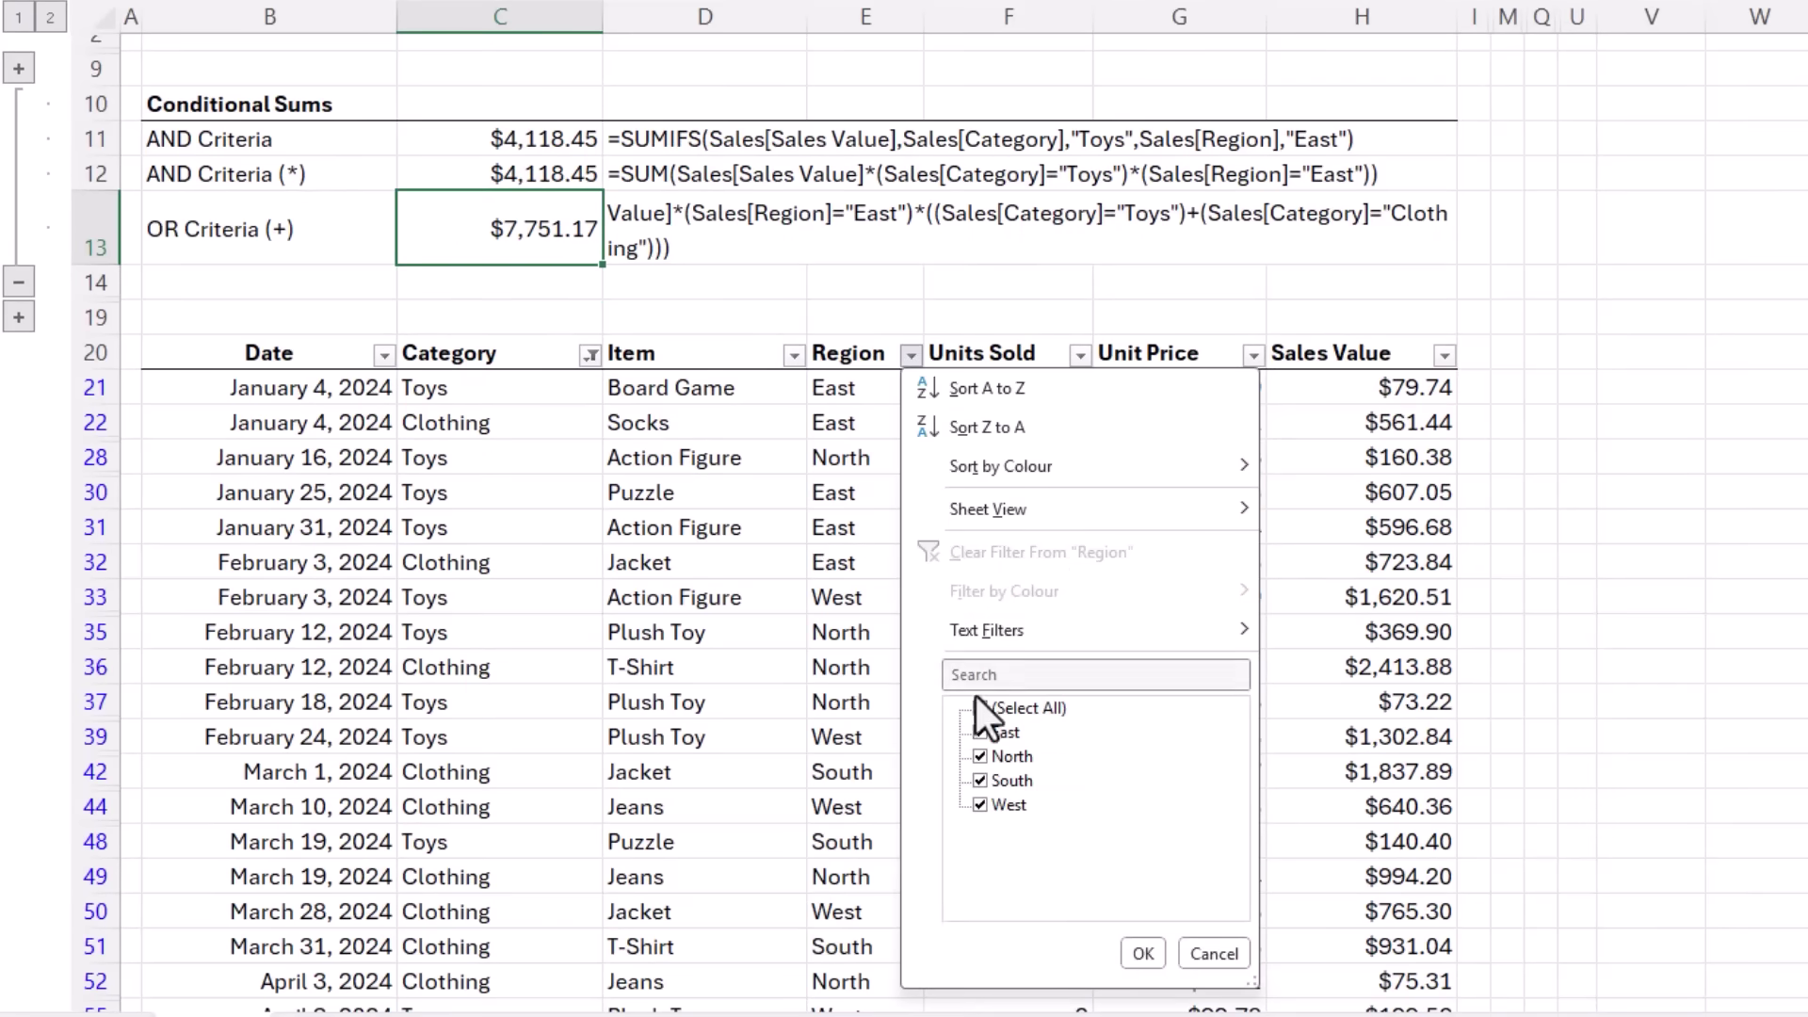
{"action": "left_click", "coordinate": [979, 708]}
{"action": "left_click", "coordinate": [980, 731]}
{"action": "left_click", "coordinate": [1143, 953]}
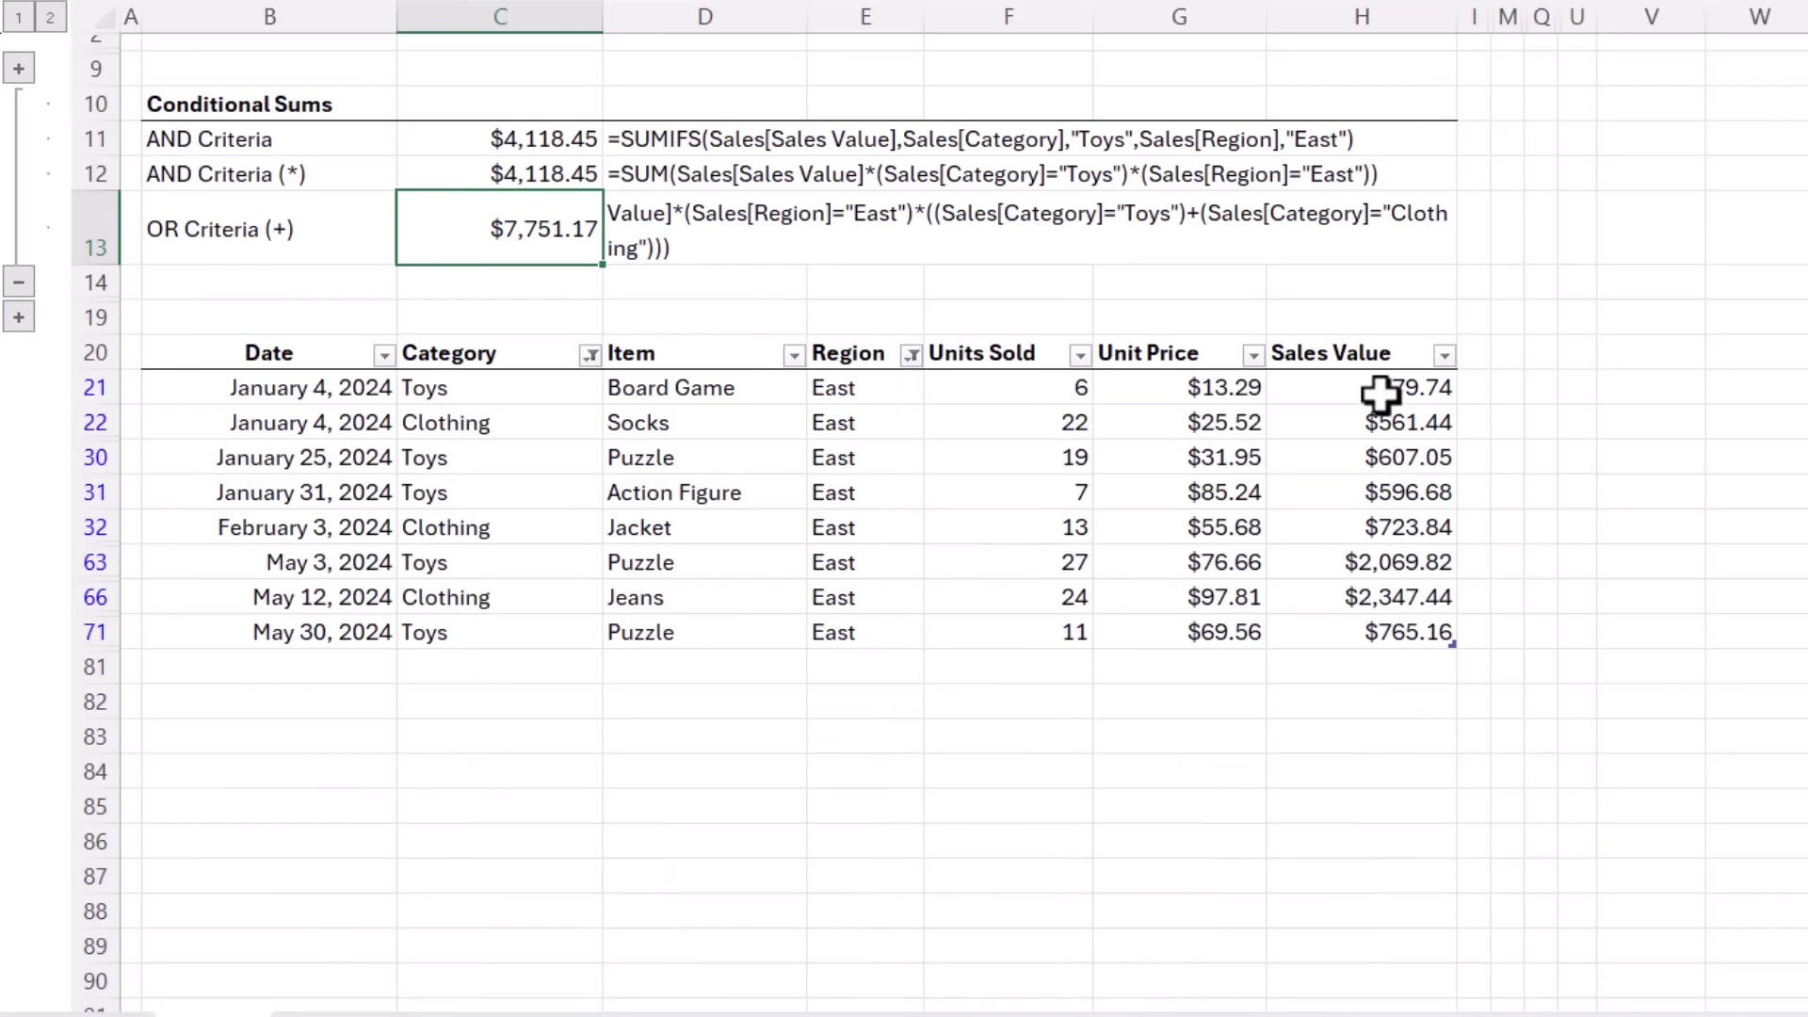
{"action": "left_click_drag", "start_coordinate": [1392, 389], "coordinate": [1403, 636]}
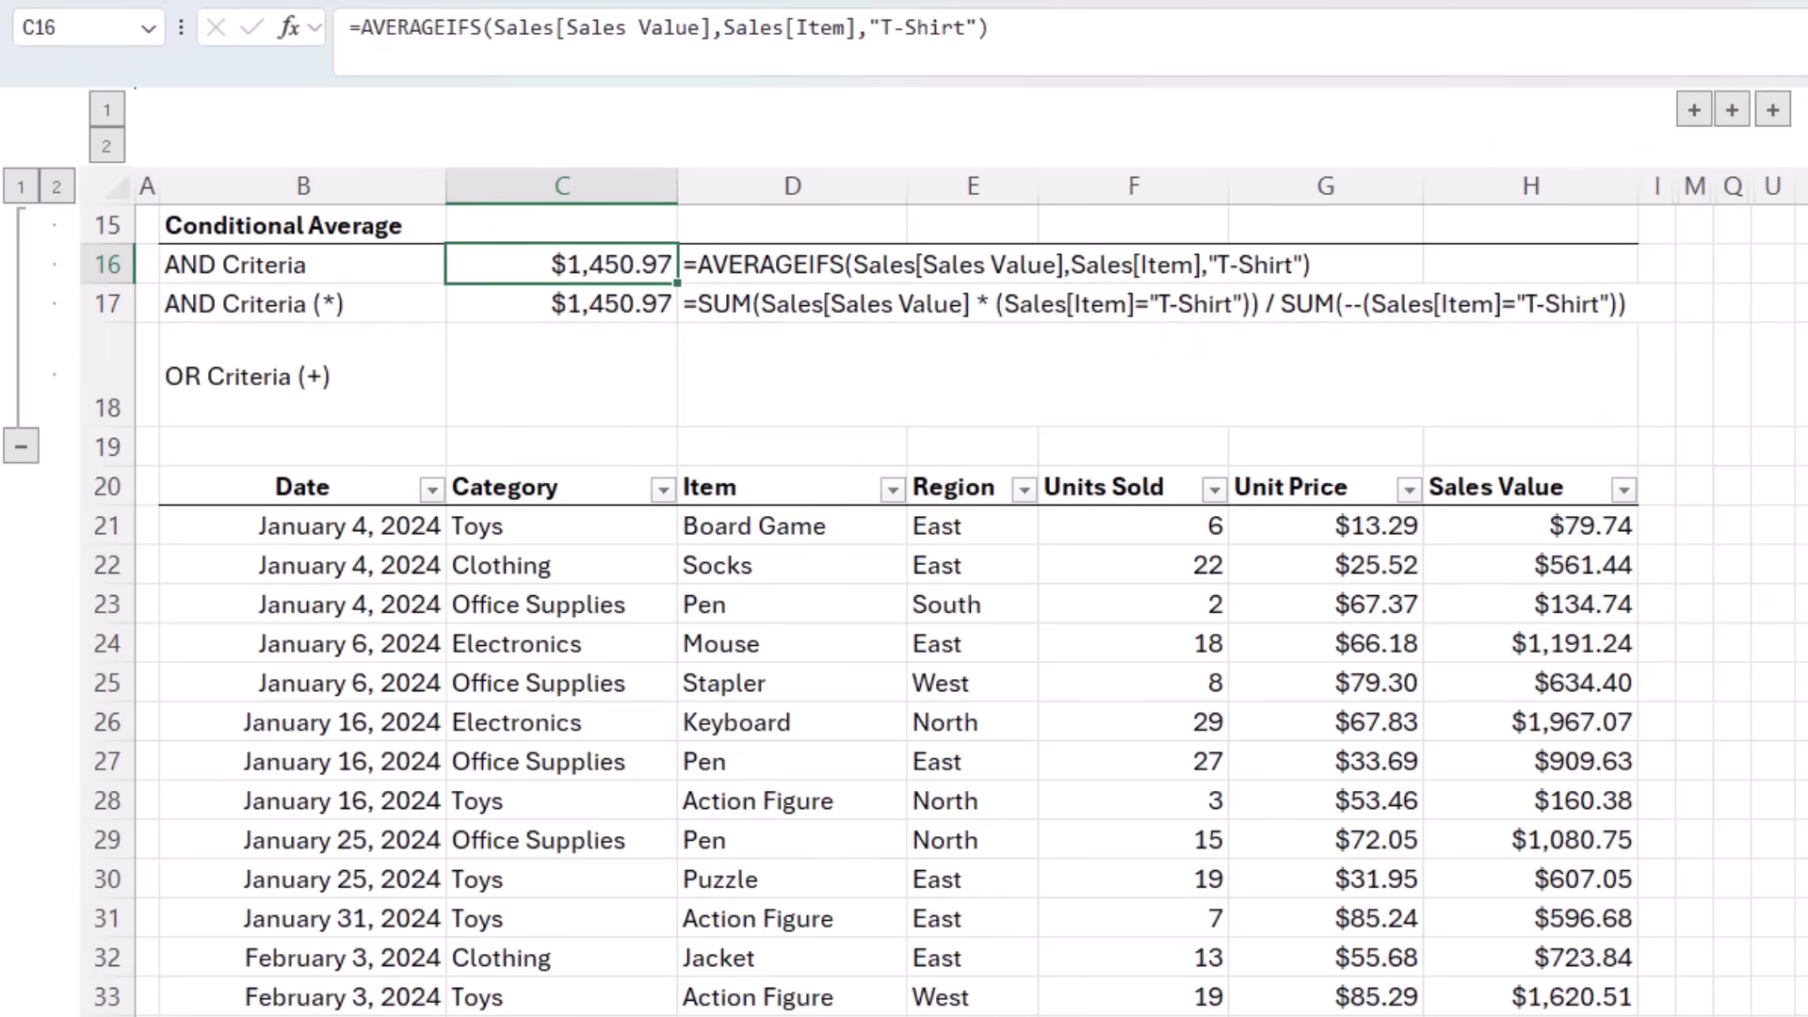
Inspect C16's AVERAGEIFS and C17's SUM-based T-Shirt average formulas, both giving $1,450.97
{"action": "key", "text": "F2"}
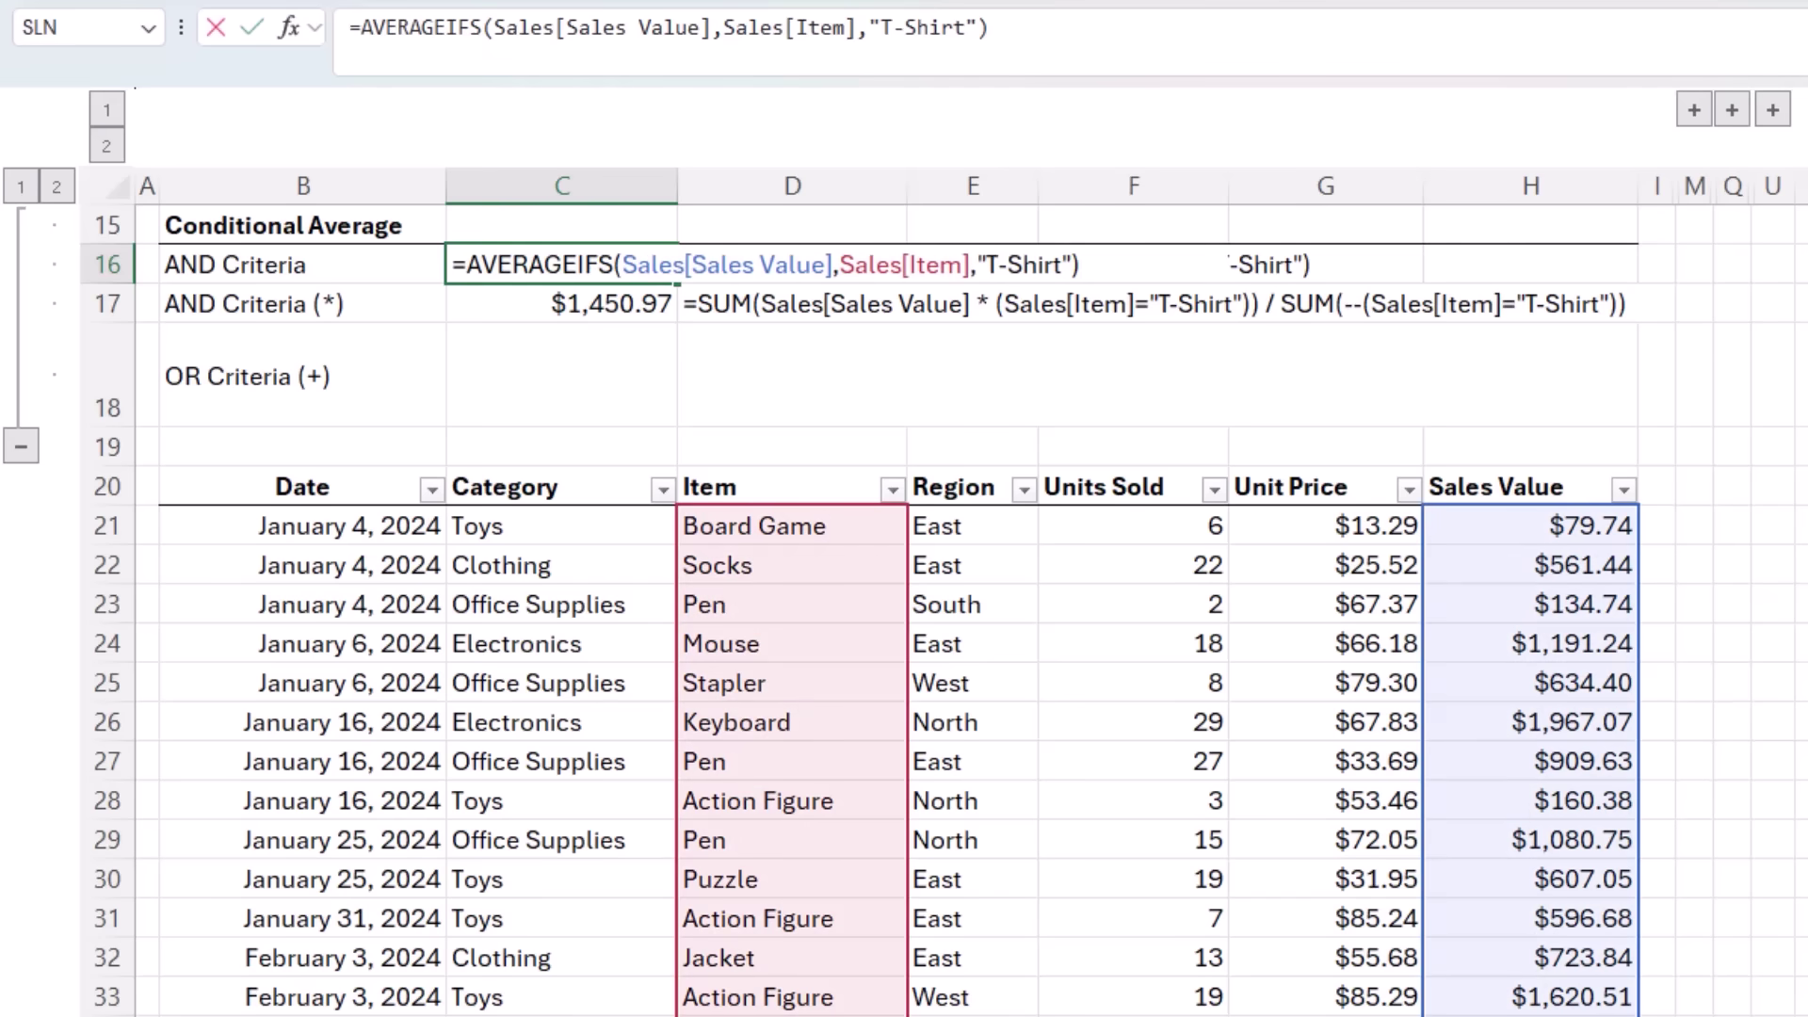
{"action": "key", "text": "Escape"}
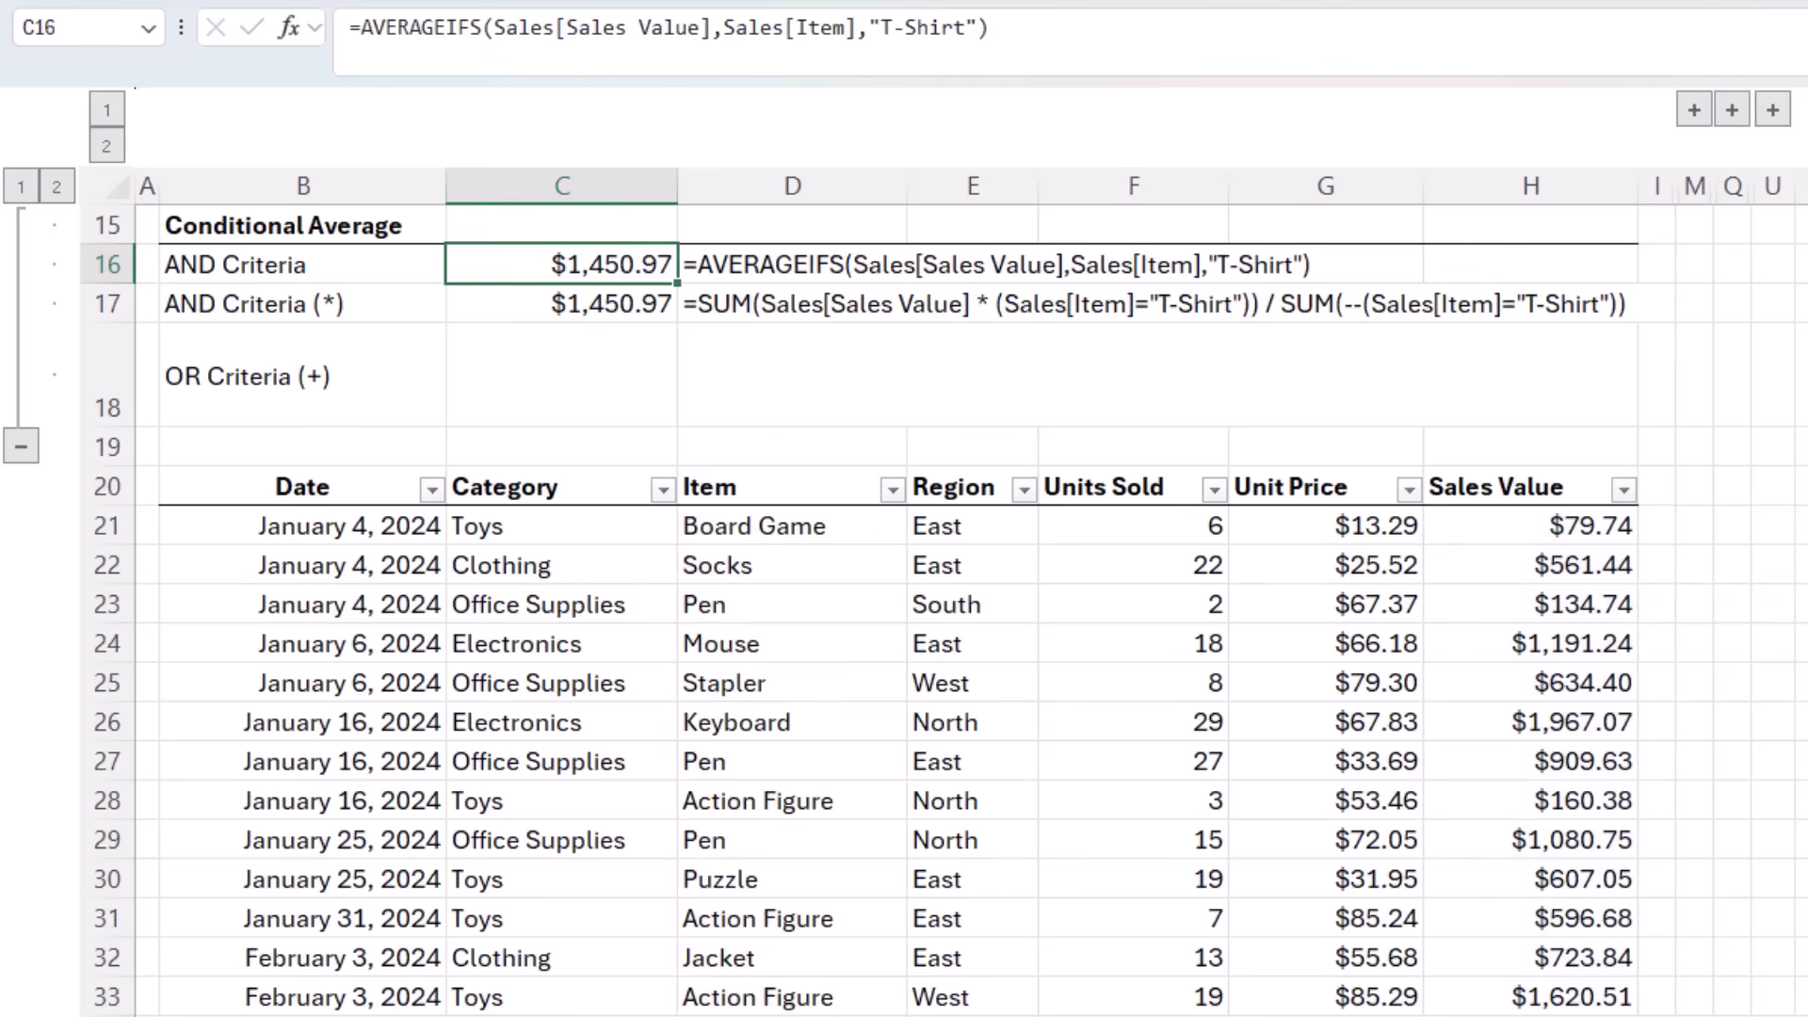
{"action": "left_click", "coordinate": [1522, 477]}
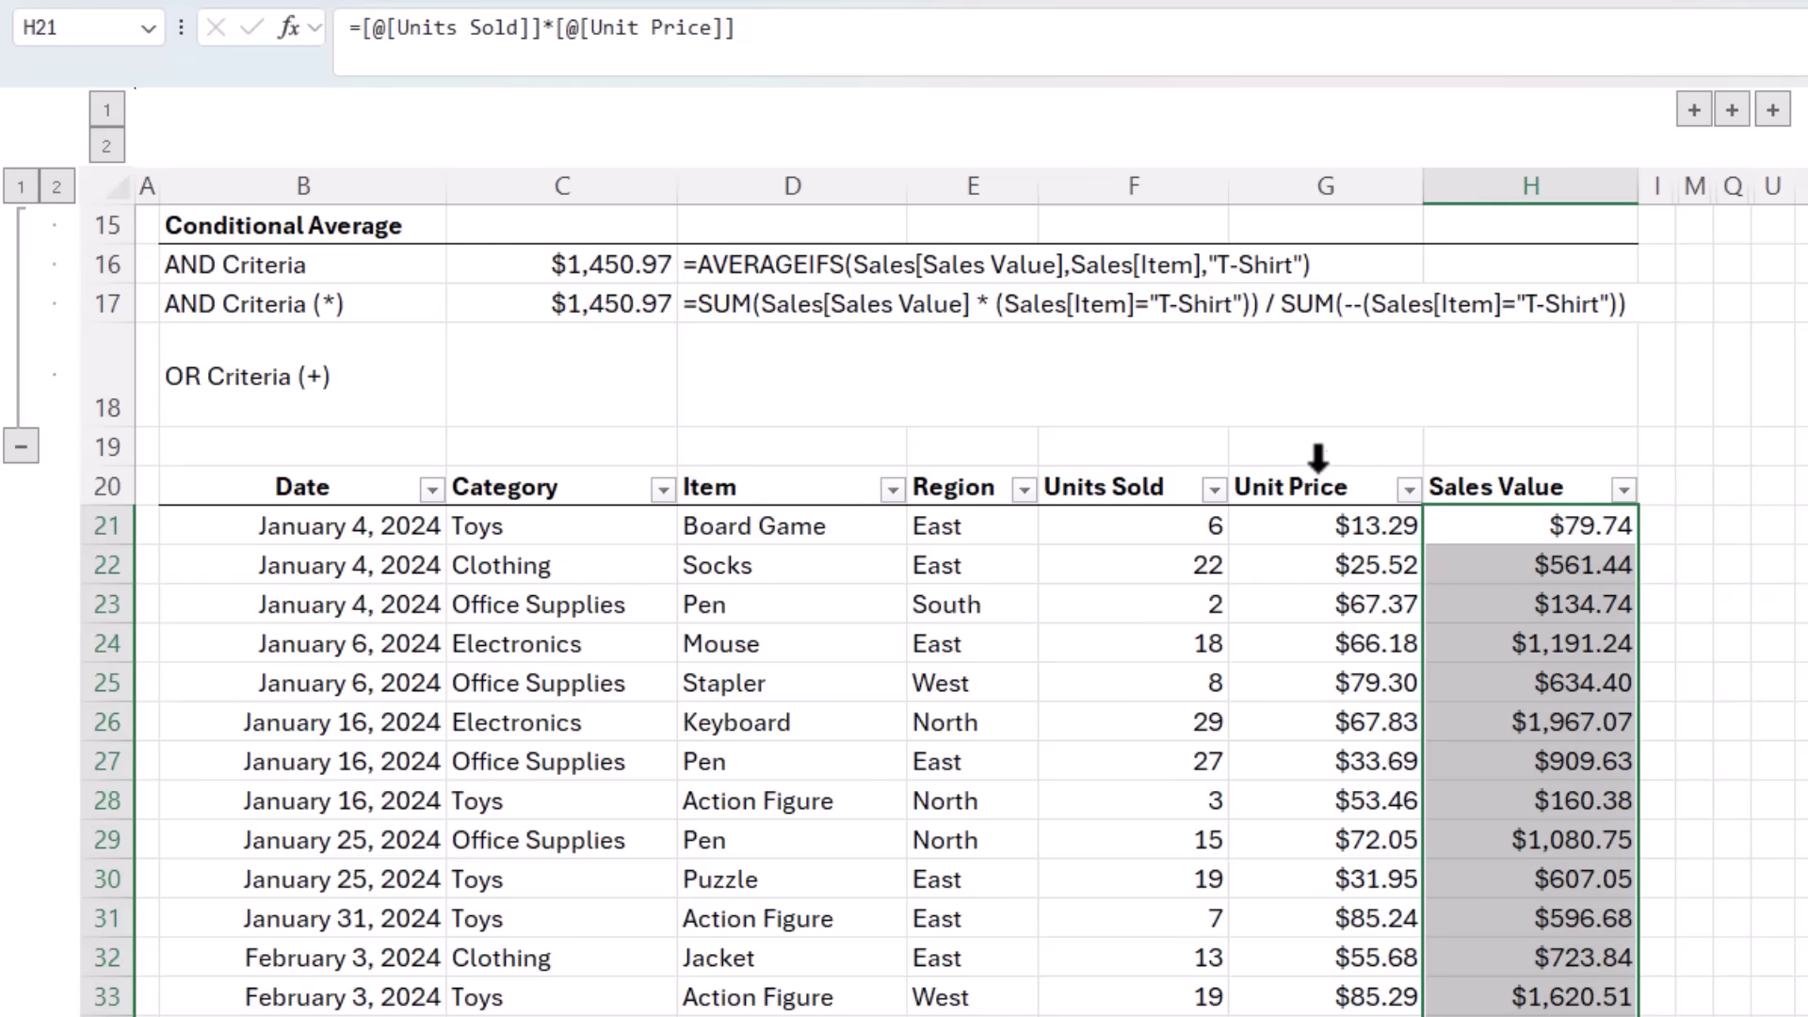
{"action": "left_click", "coordinate": [1318, 458]}
{"action": "left_click", "coordinate": [1318, 458]}
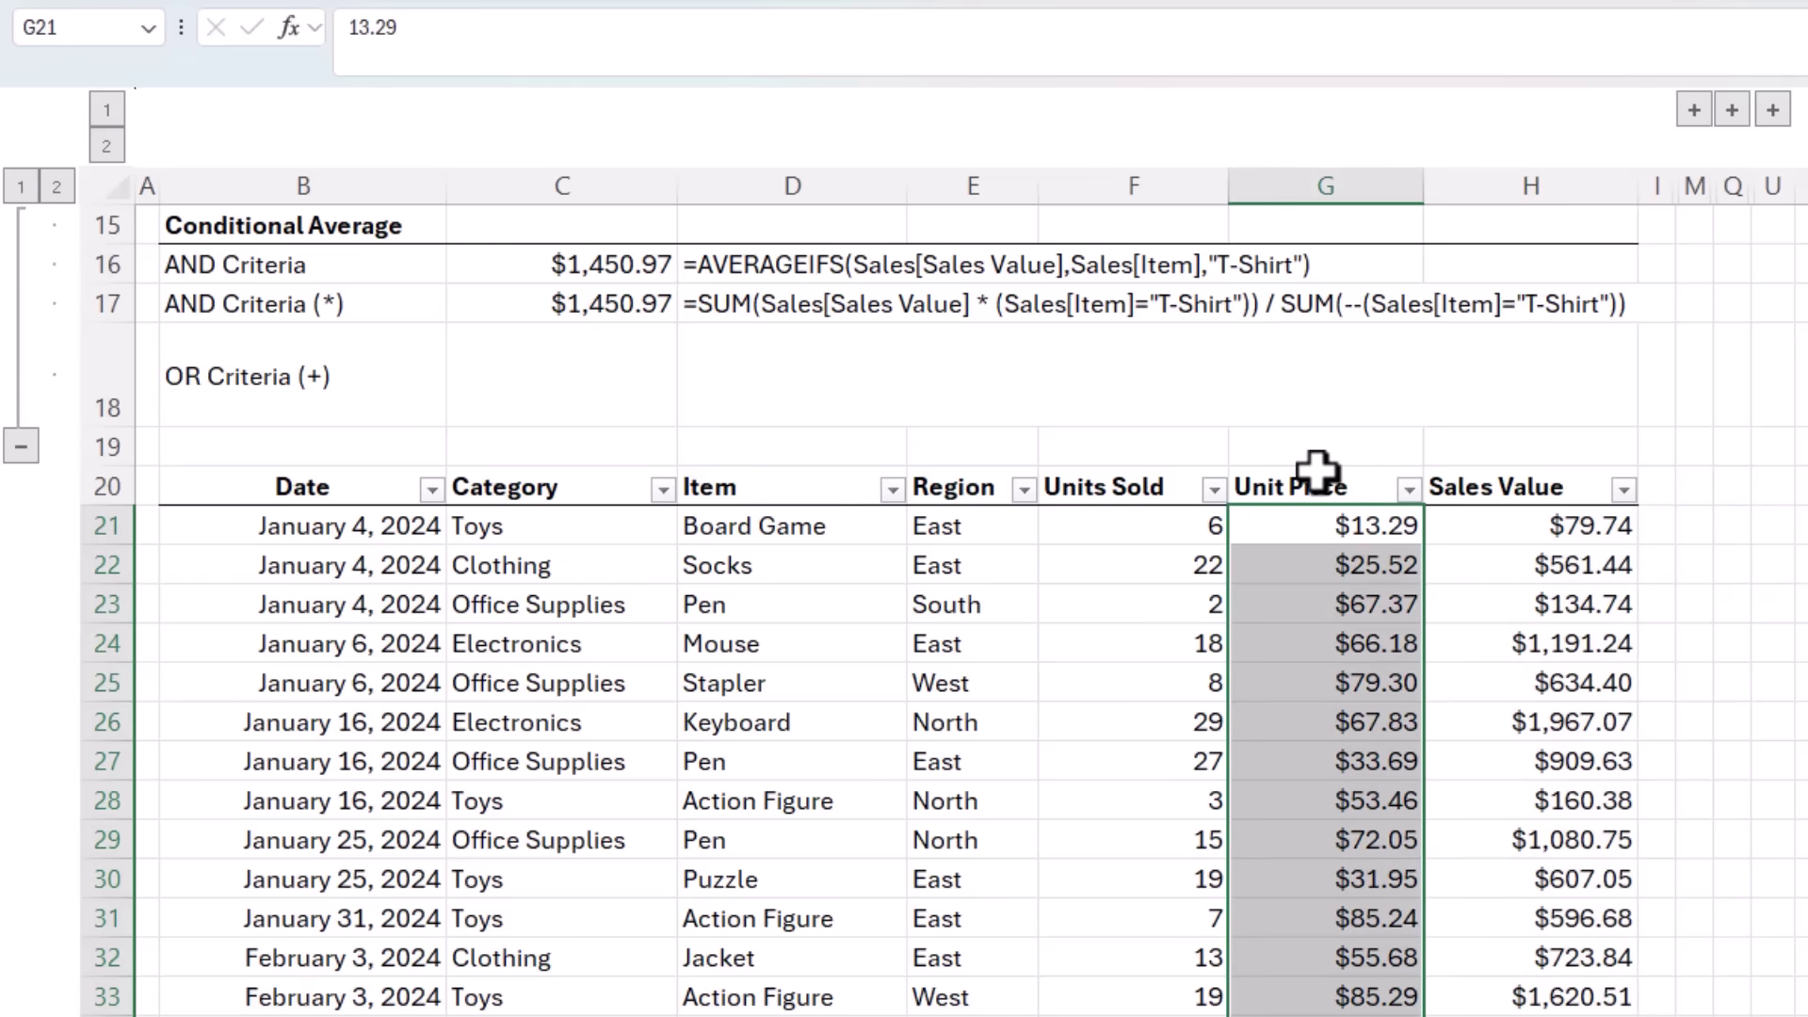
{"action": "double_click", "coordinate": [530, 302]}
{"action": "key", "text": "Escape"}
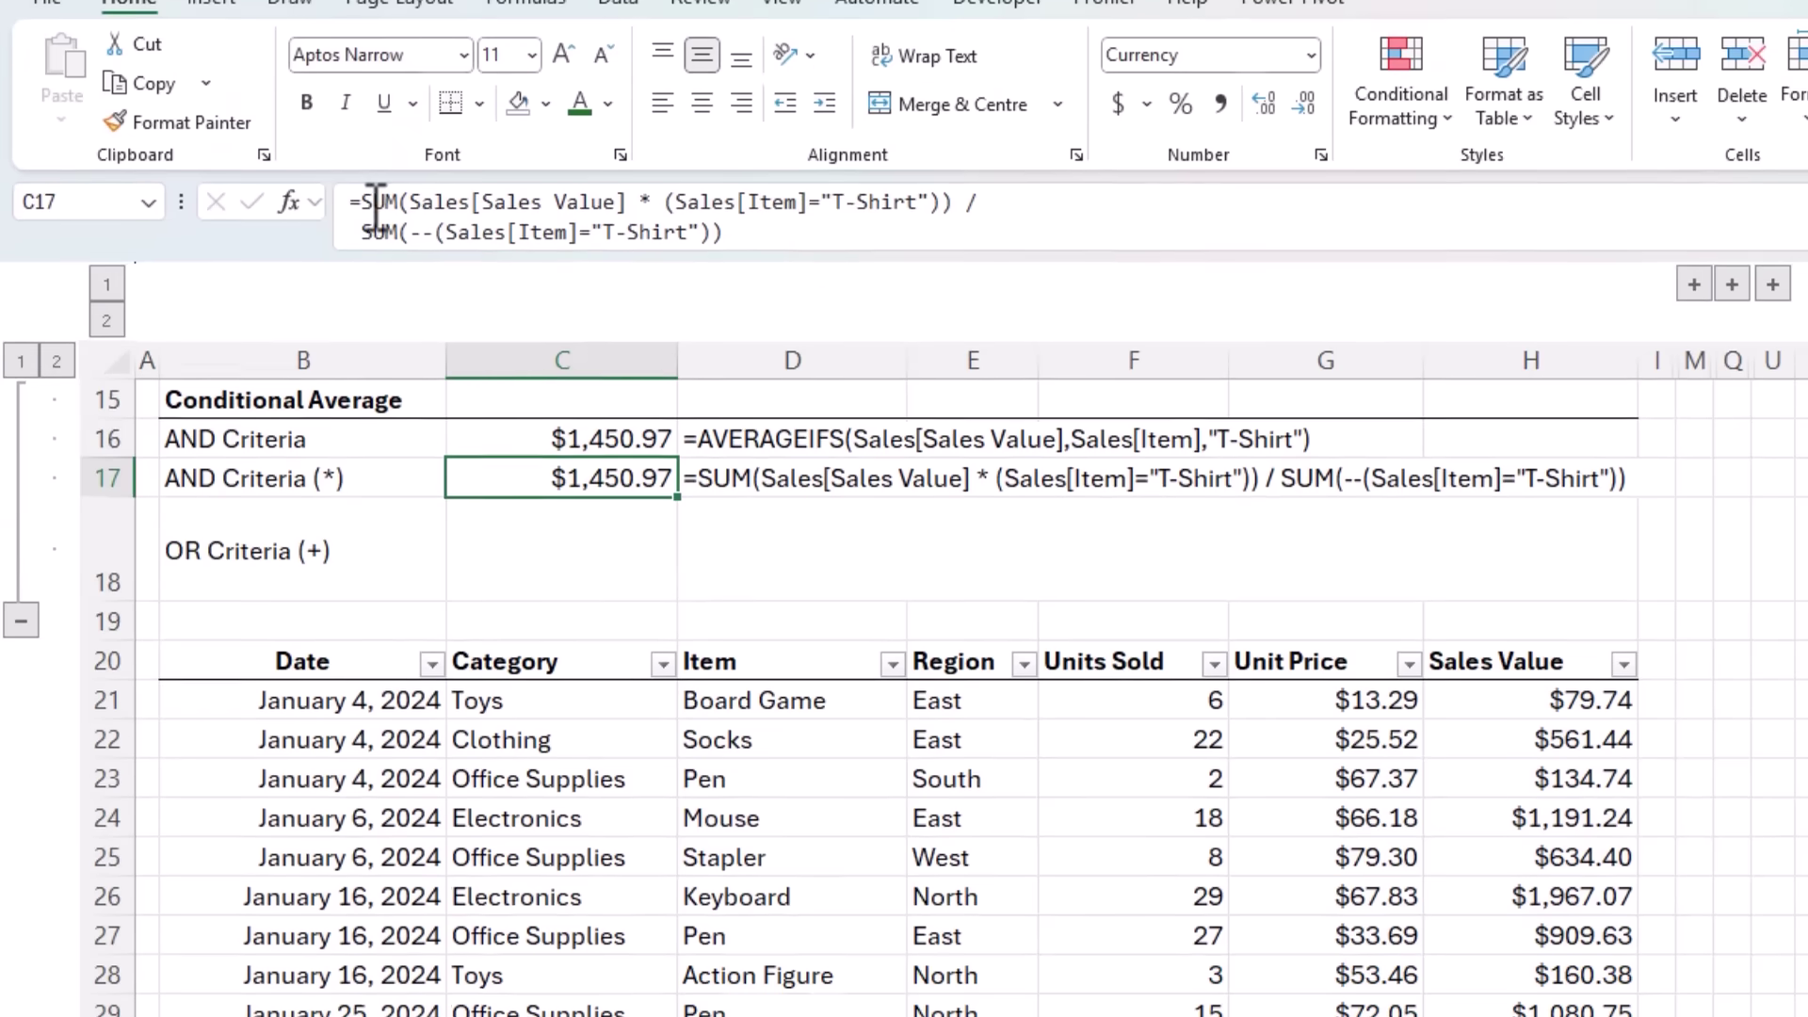
{"action": "left_click", "coordinate": [430, 43]}
{"action": "left_click_drag", "start_coordinate": [361, 231], "coordinate": [953, 235]}
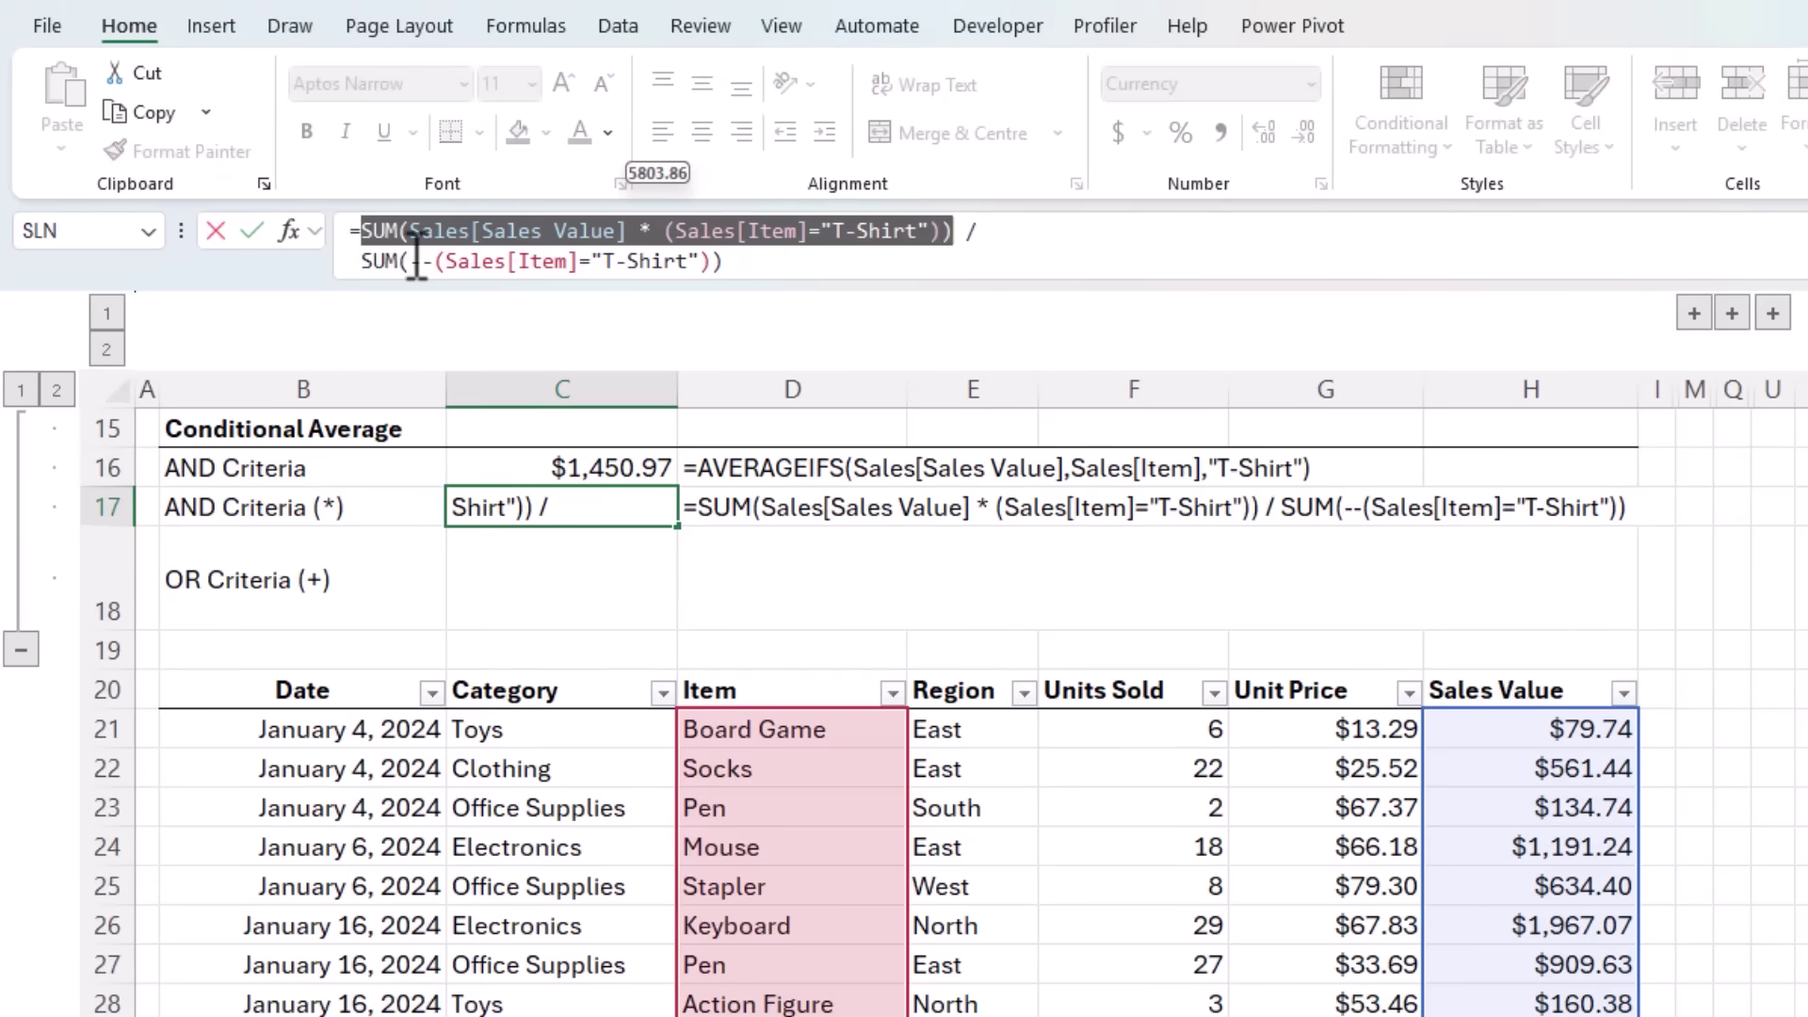
{"action": "left_click_drag", "start_coordinate": [361, 261], "coordinate": [752, 270]}
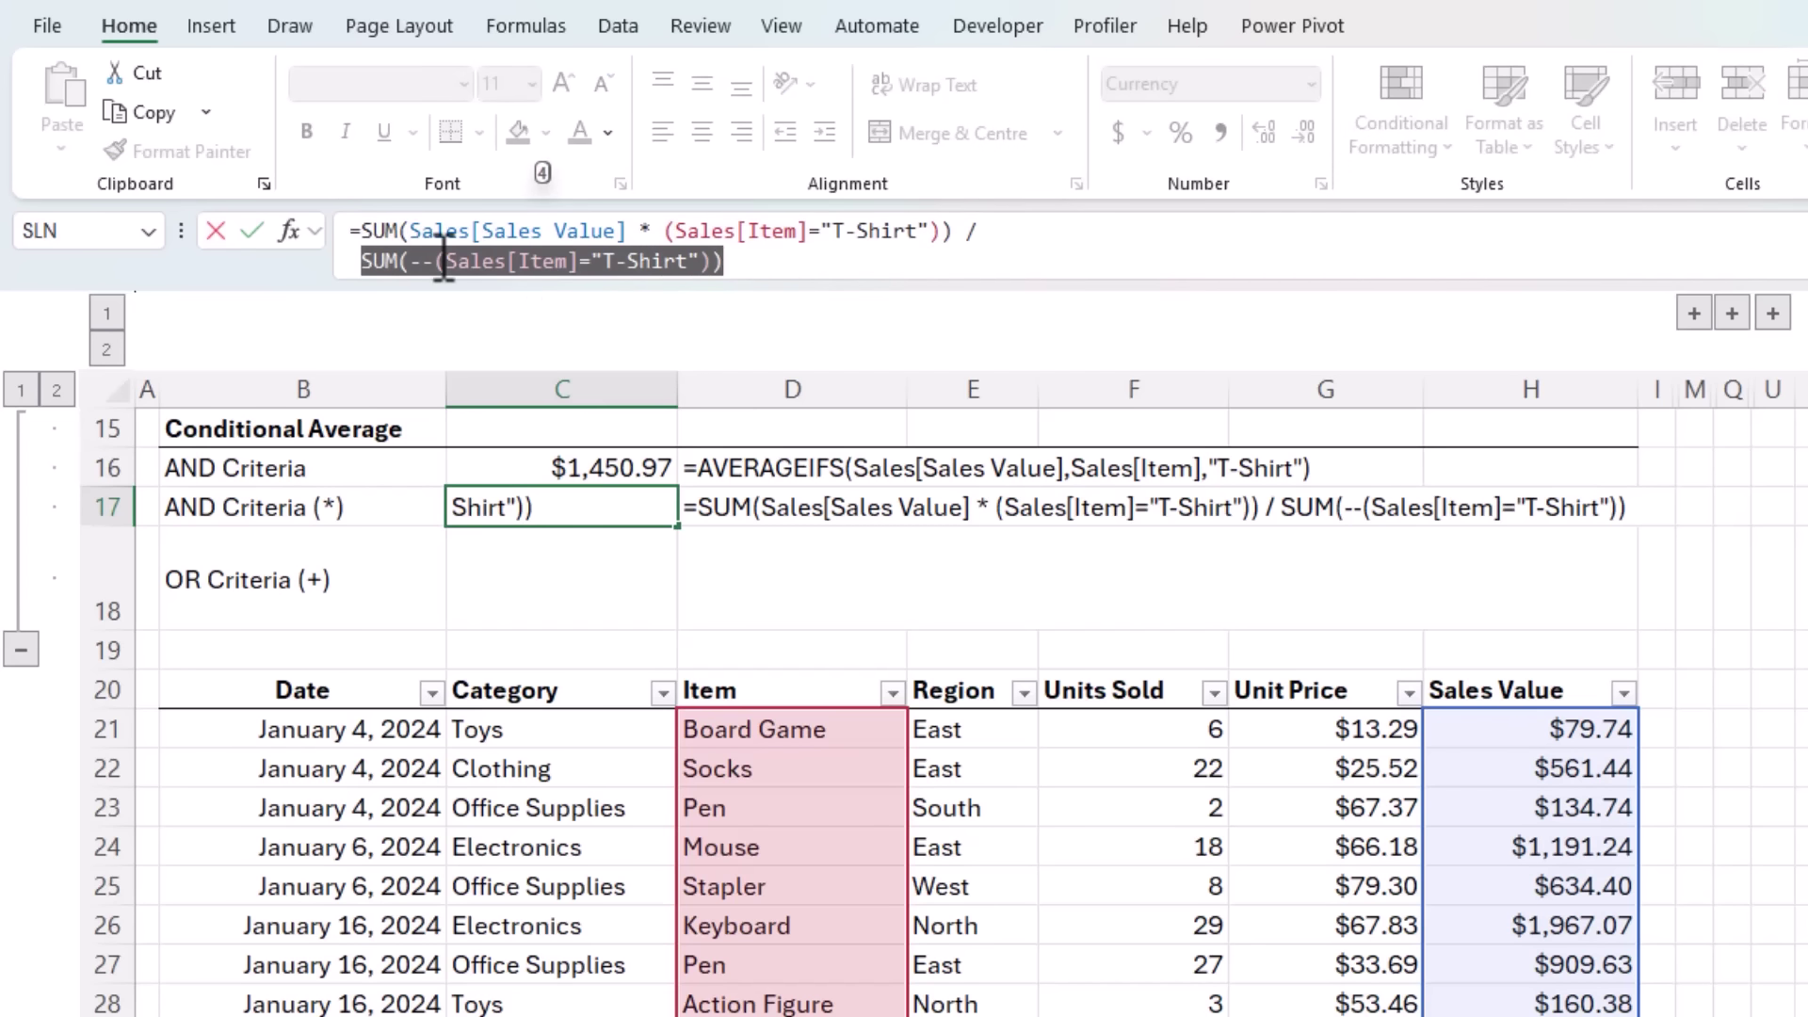
{"action": "left_click_drag", "start_coordinate": [439, 262], "coordinate": [716, 263]}
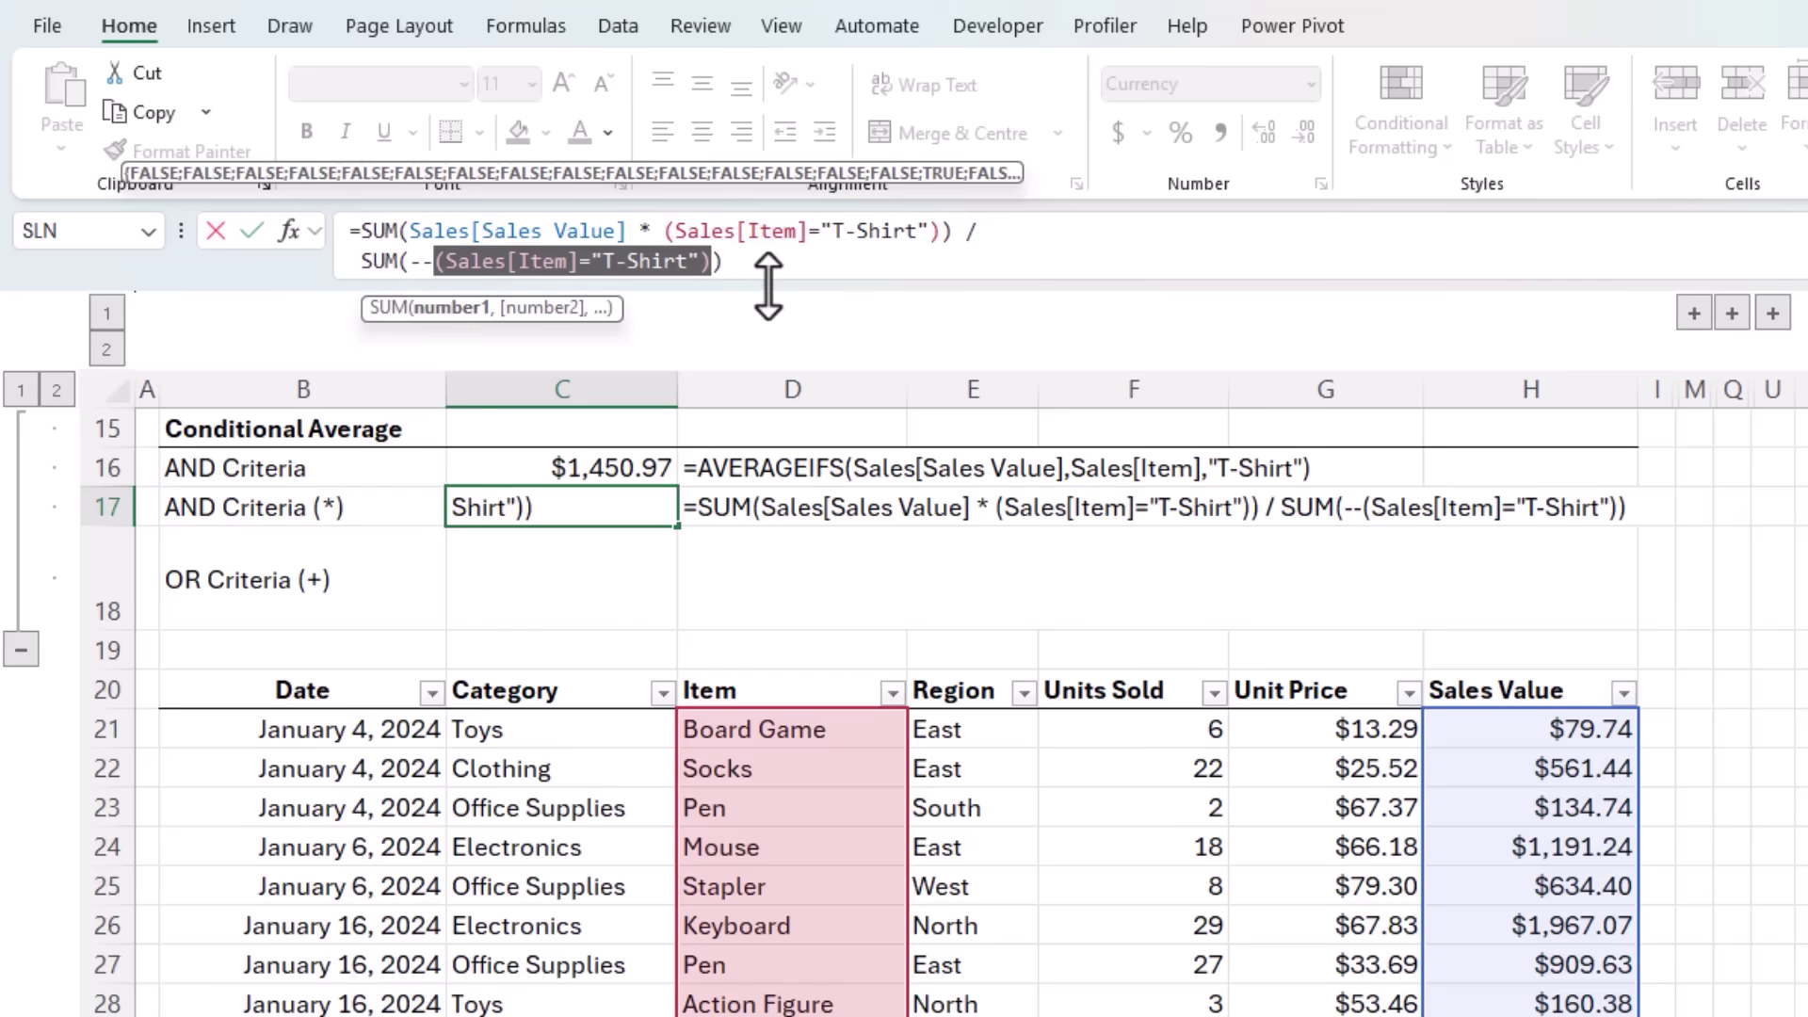
{"action": "left_click_drag", "start_coordinate": [434, 261], "coordinate": [409, 262]}
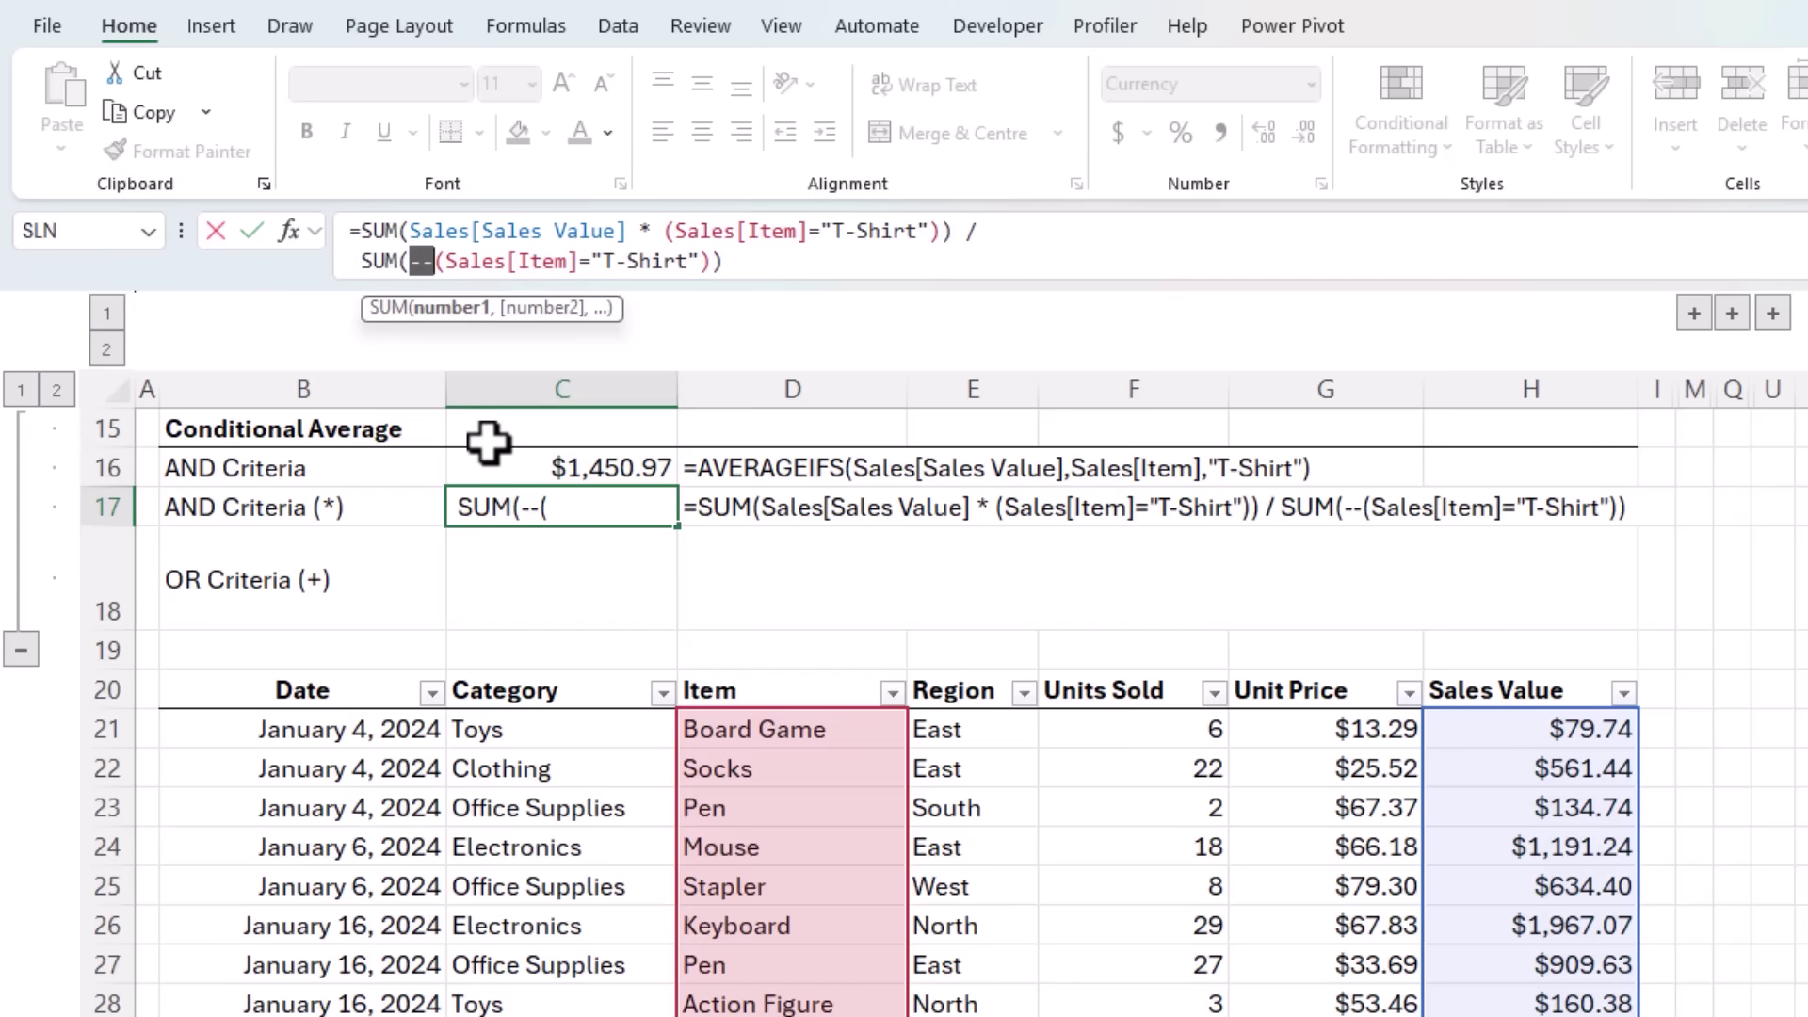
{"action": "left_click", "coordinate": [718, 262], "text": "shift"}
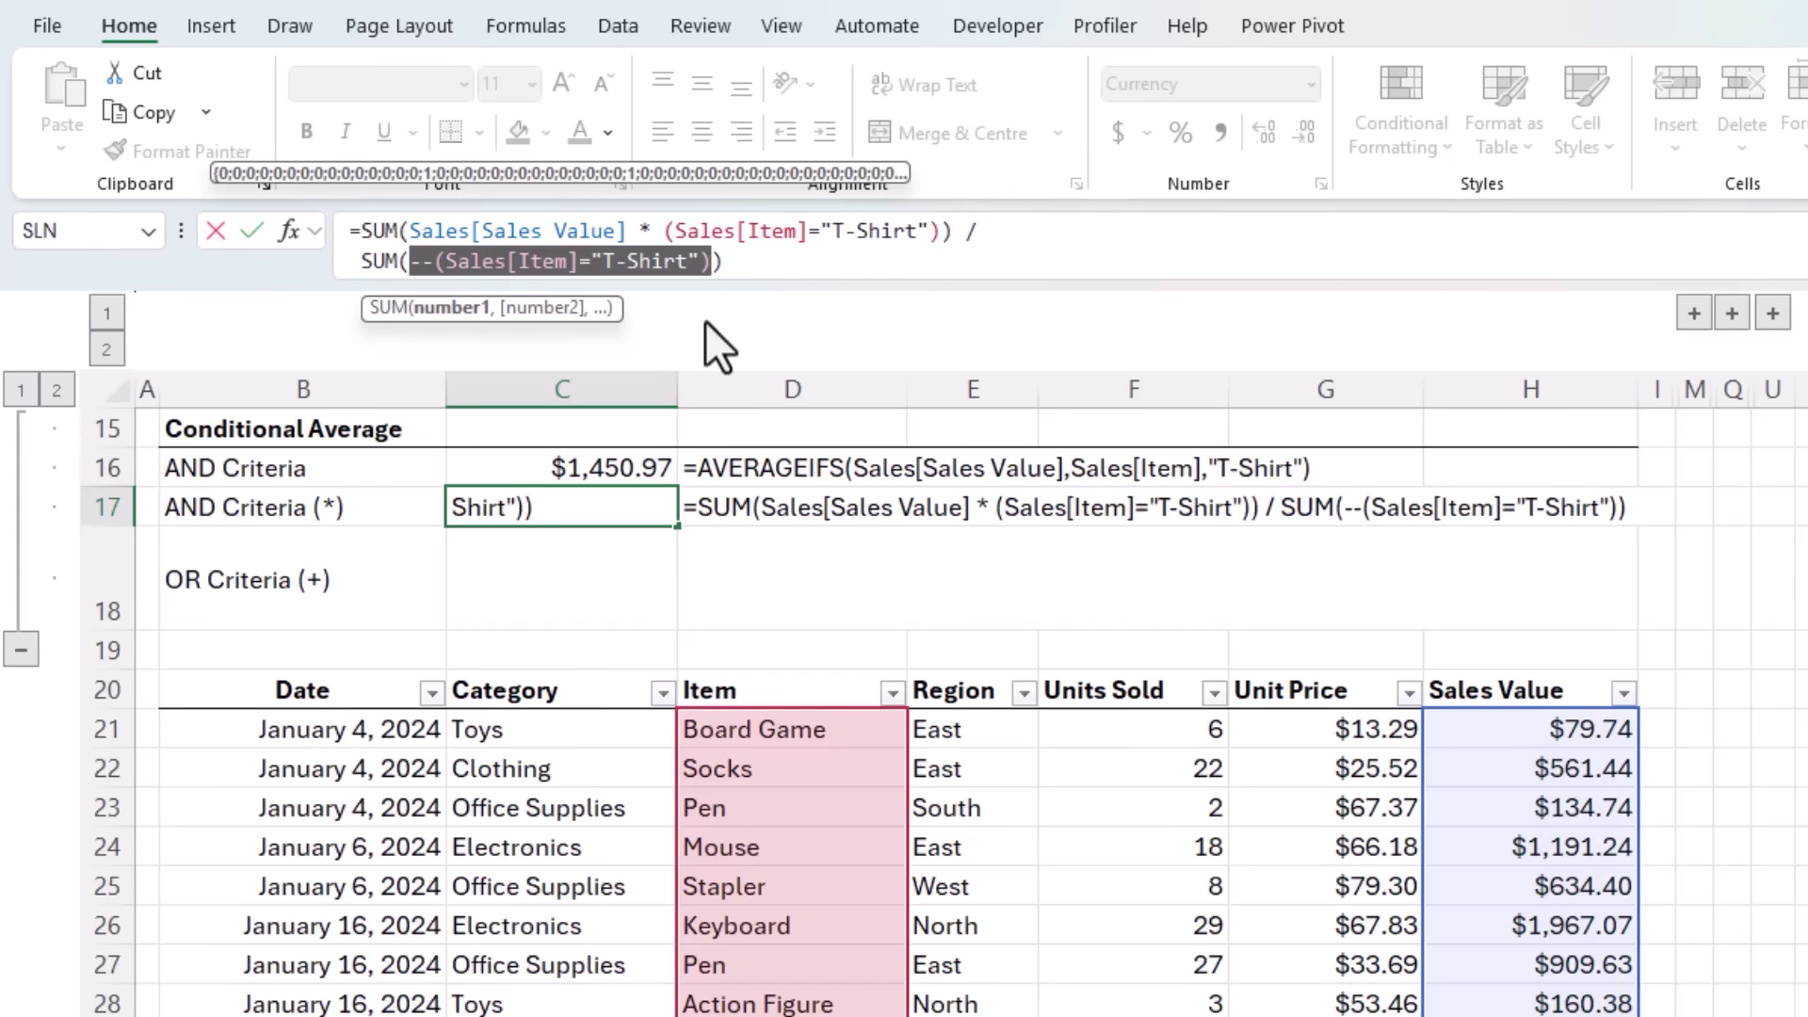
{"action": "left_click_drag", "start_coordinate": [723, 262], "coordinate": [364, 262]}
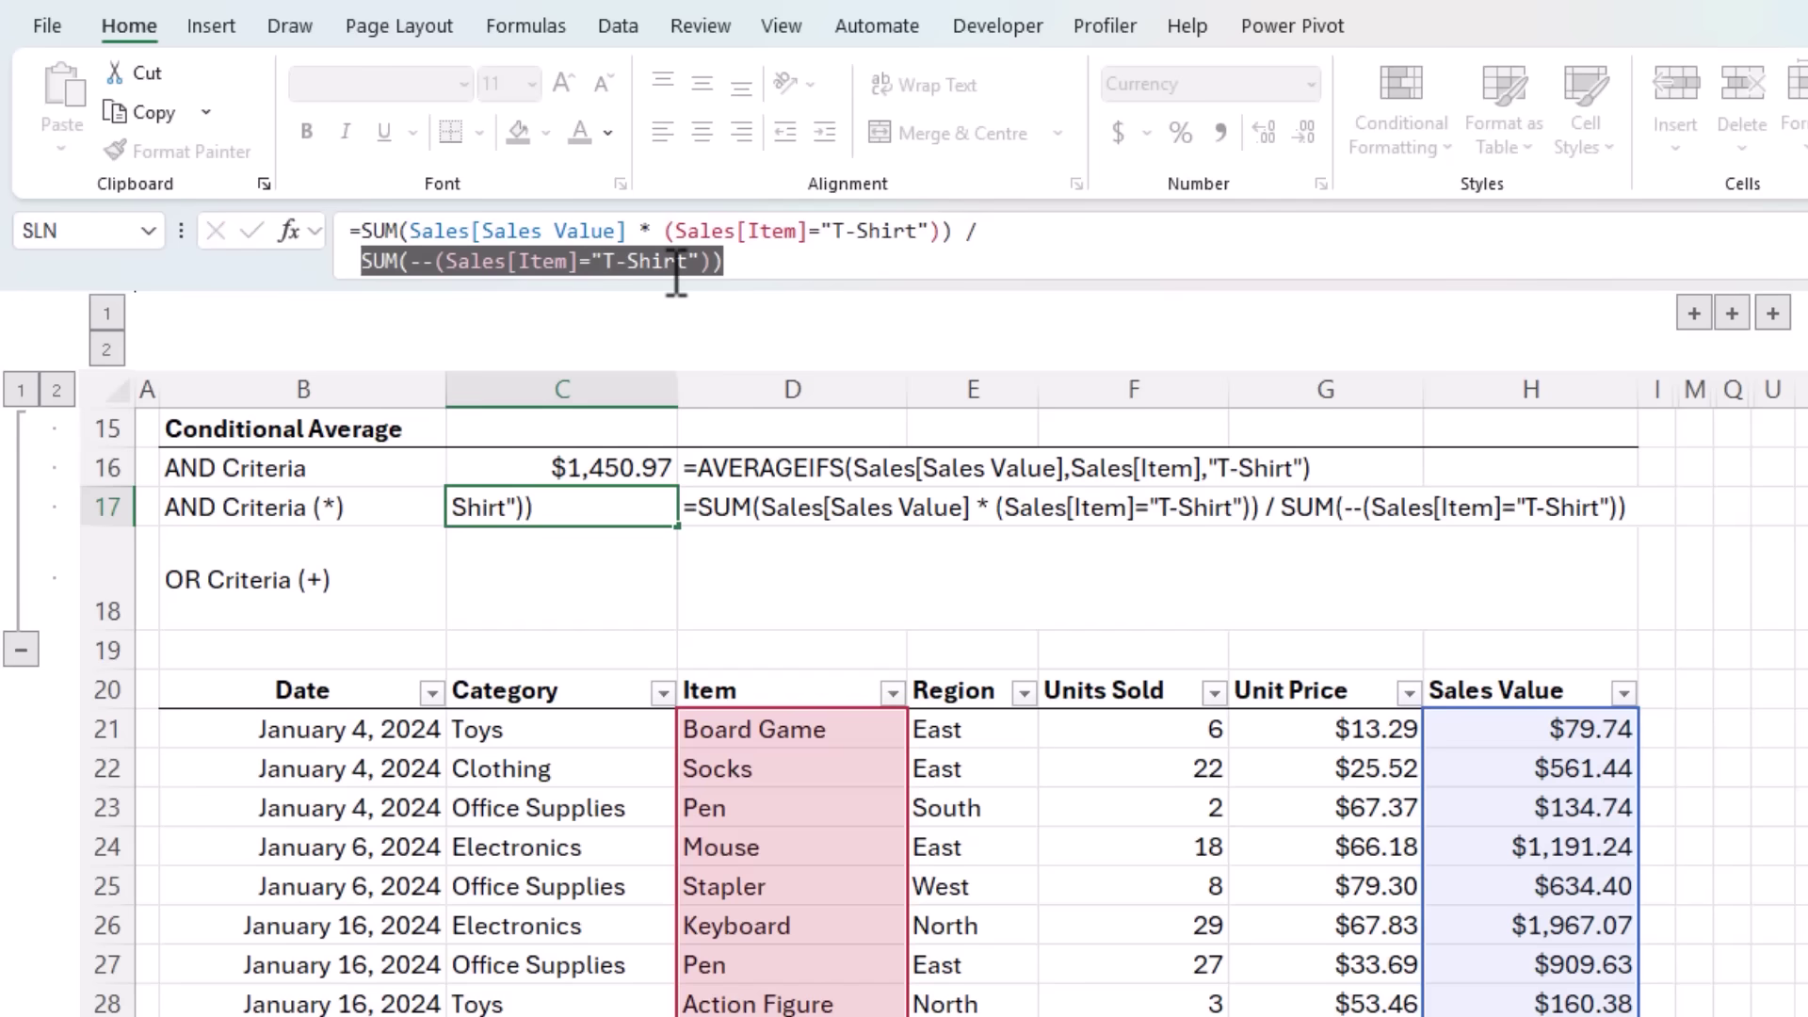
{"action": "key", "text": "Escape"}
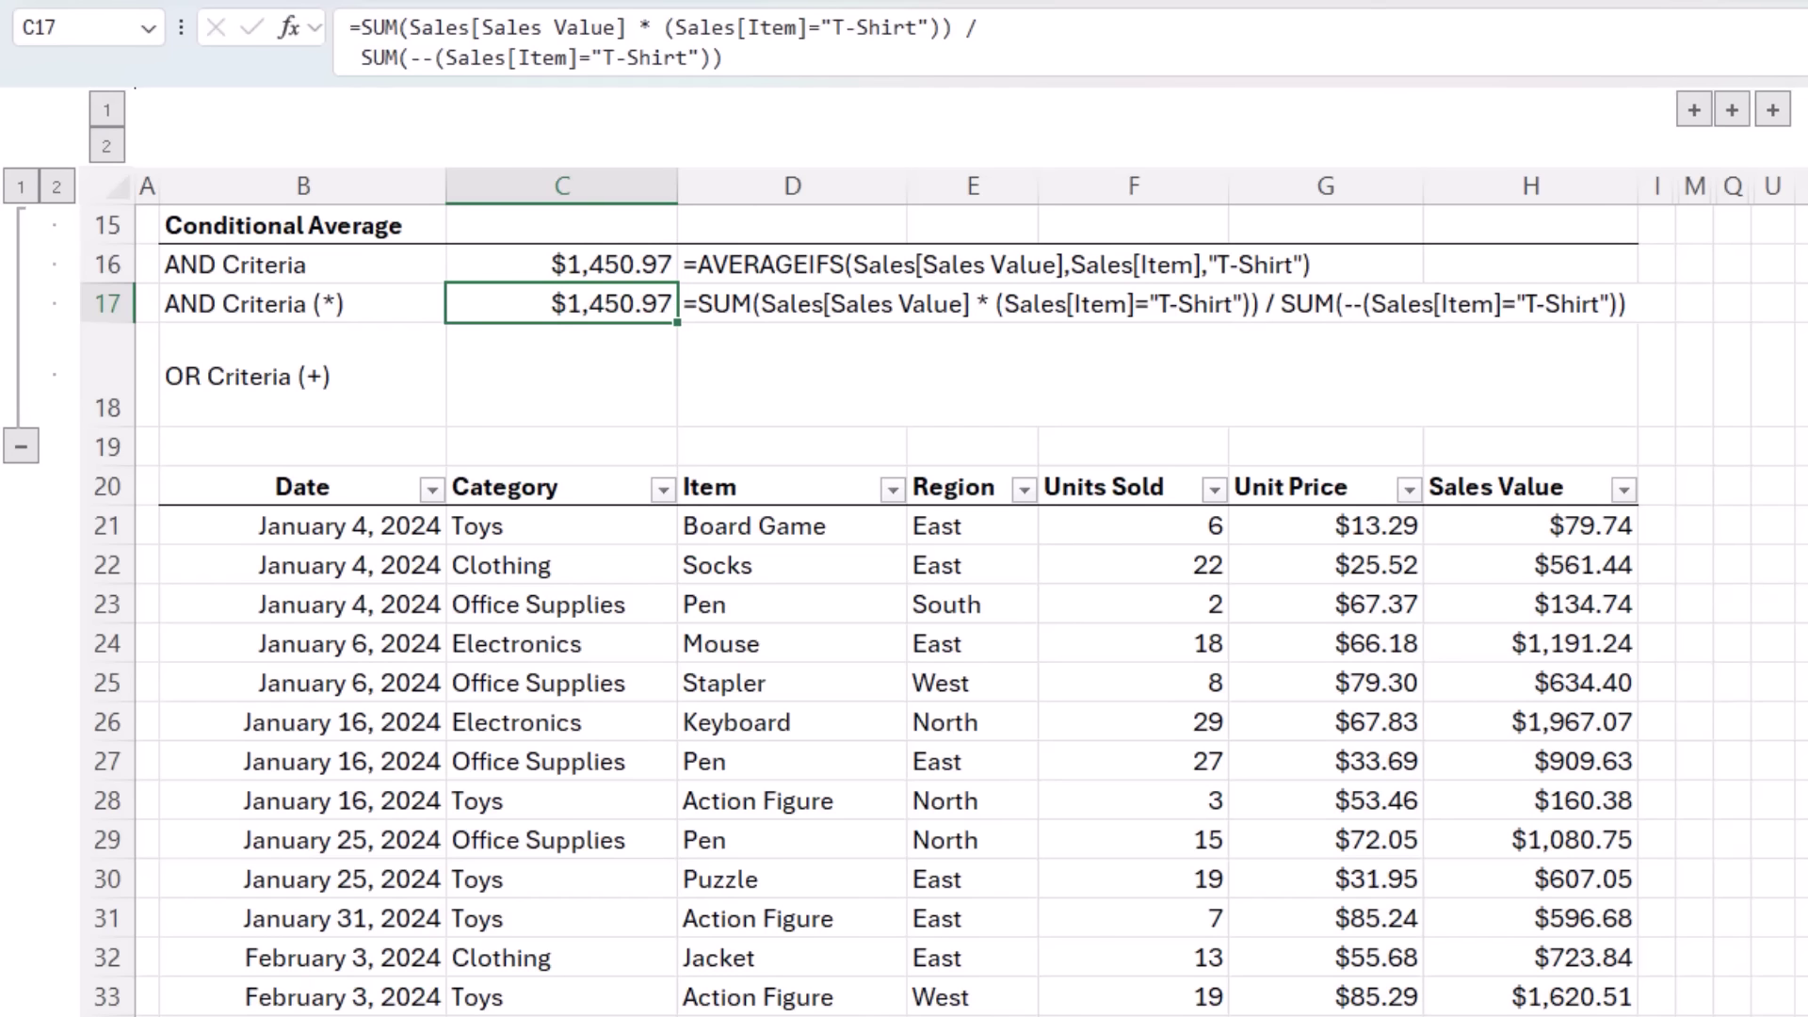
In C18, build the numerator SUM(Sales[Sales Value]*((Item="T-Shirt")+(Item="Jacket")))
{"action": "left_click", "coordinate": [561, 375]}
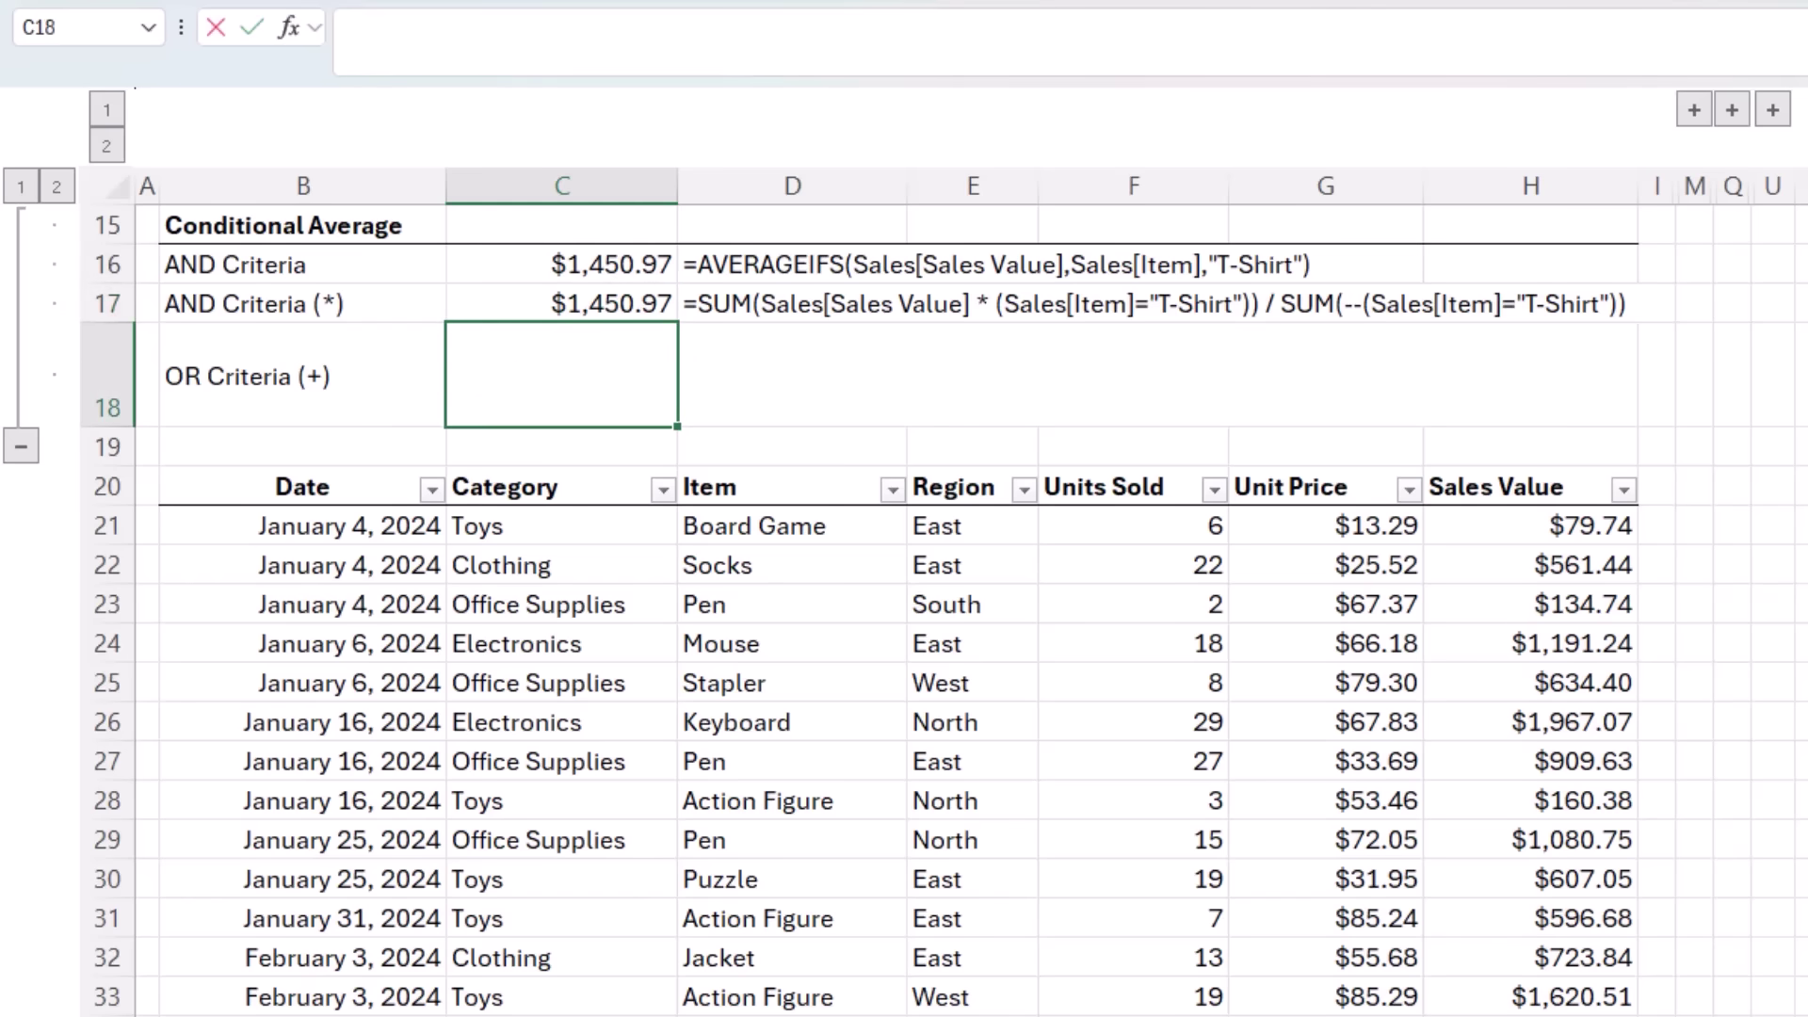
{"action": "type", "text": "=sum"}
{"action": "key", "text": "Tab"}
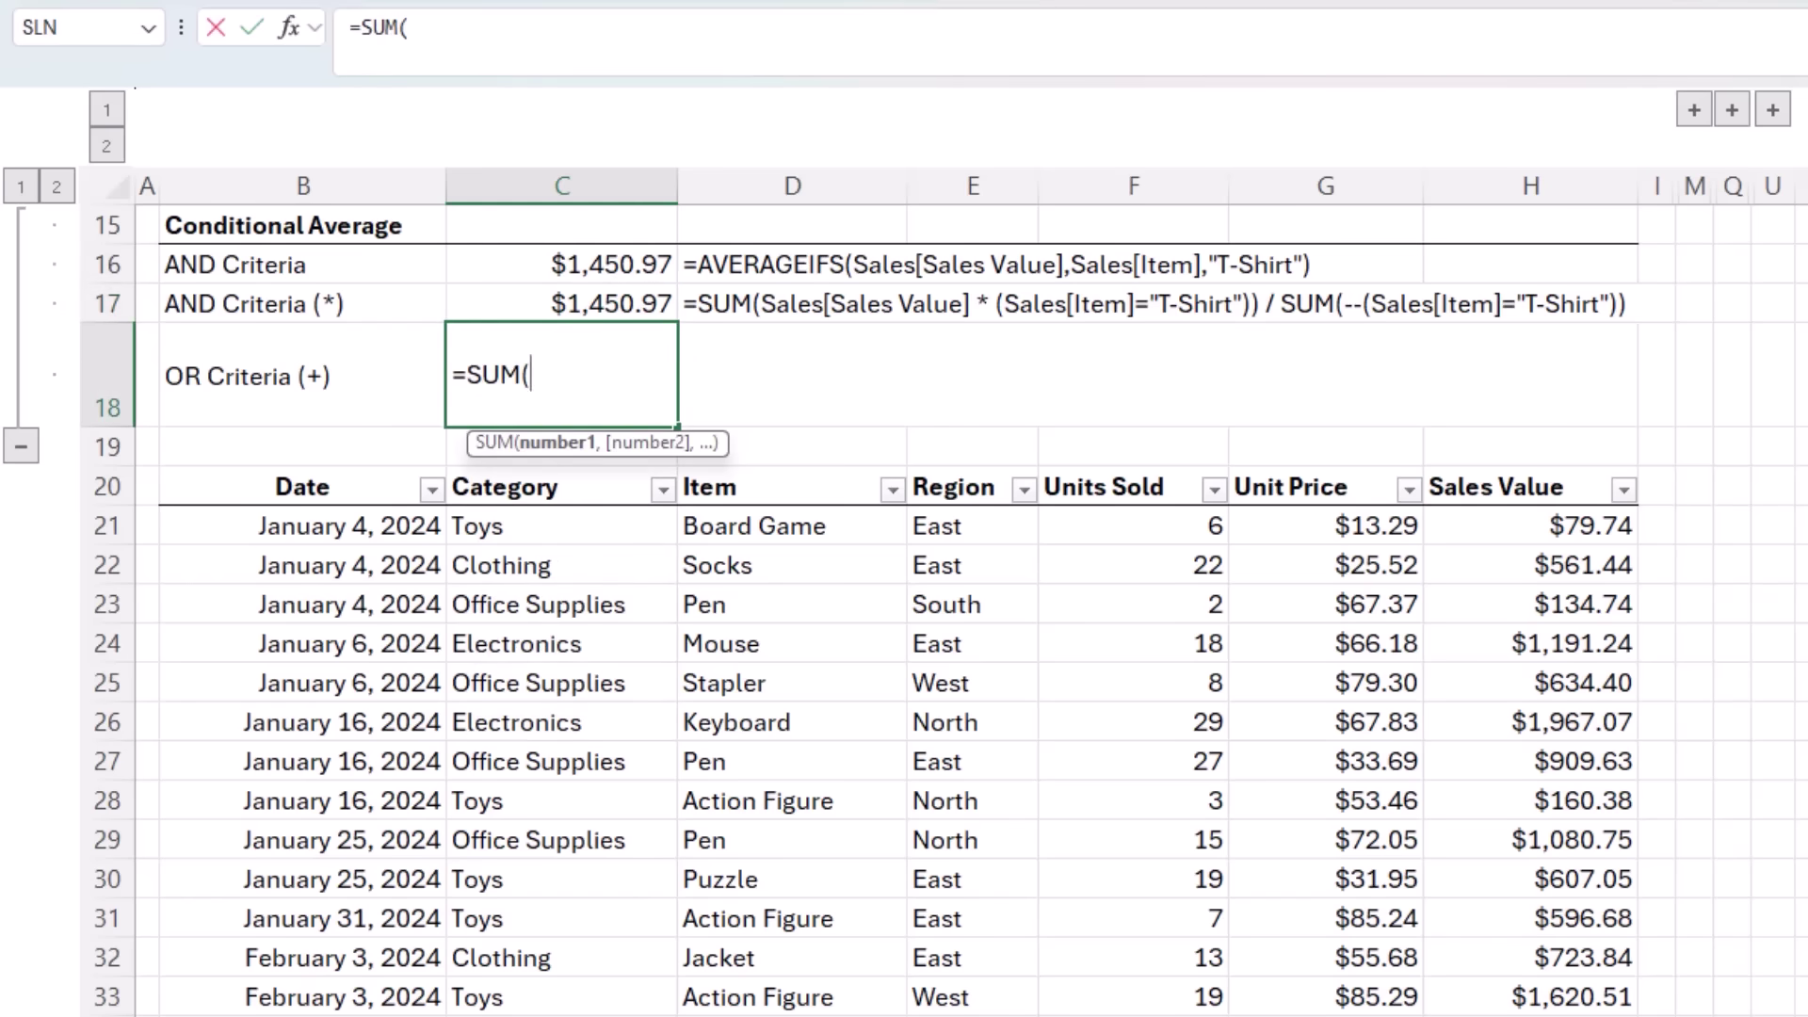
{"action": "left_click", "coordinate": [1507, 456]}
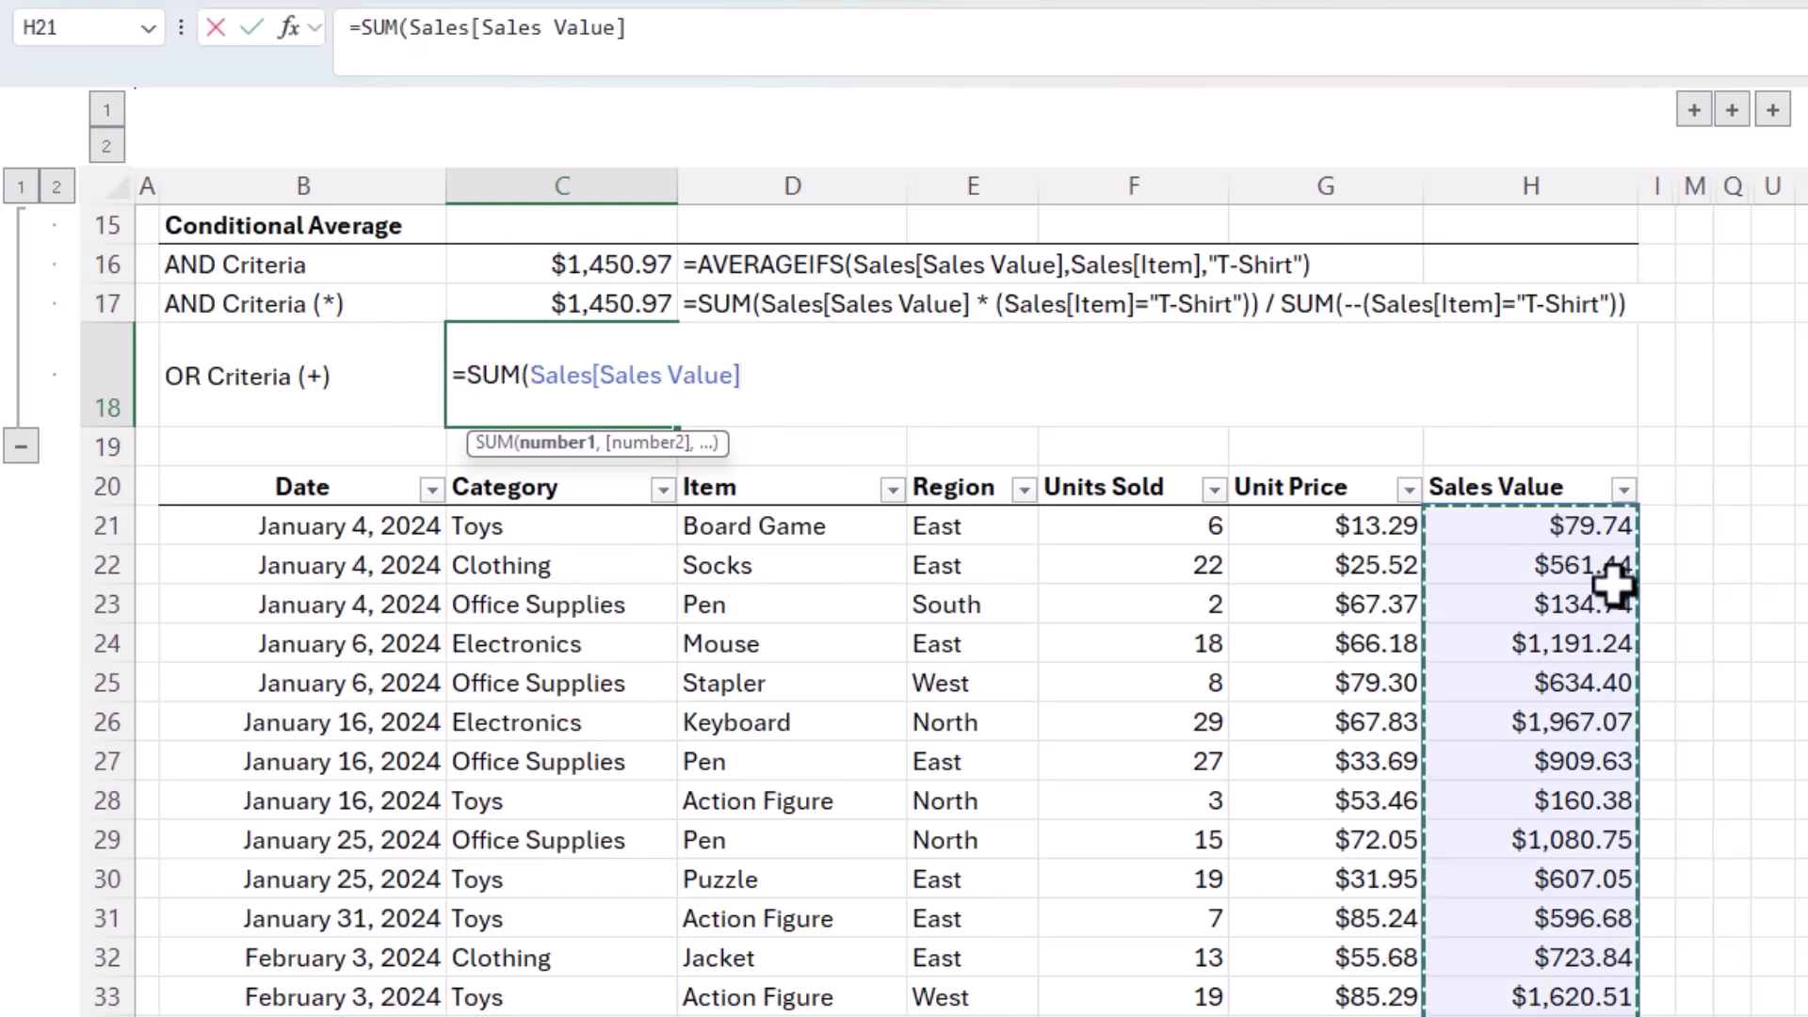
{"action": "type", "text": "*"}
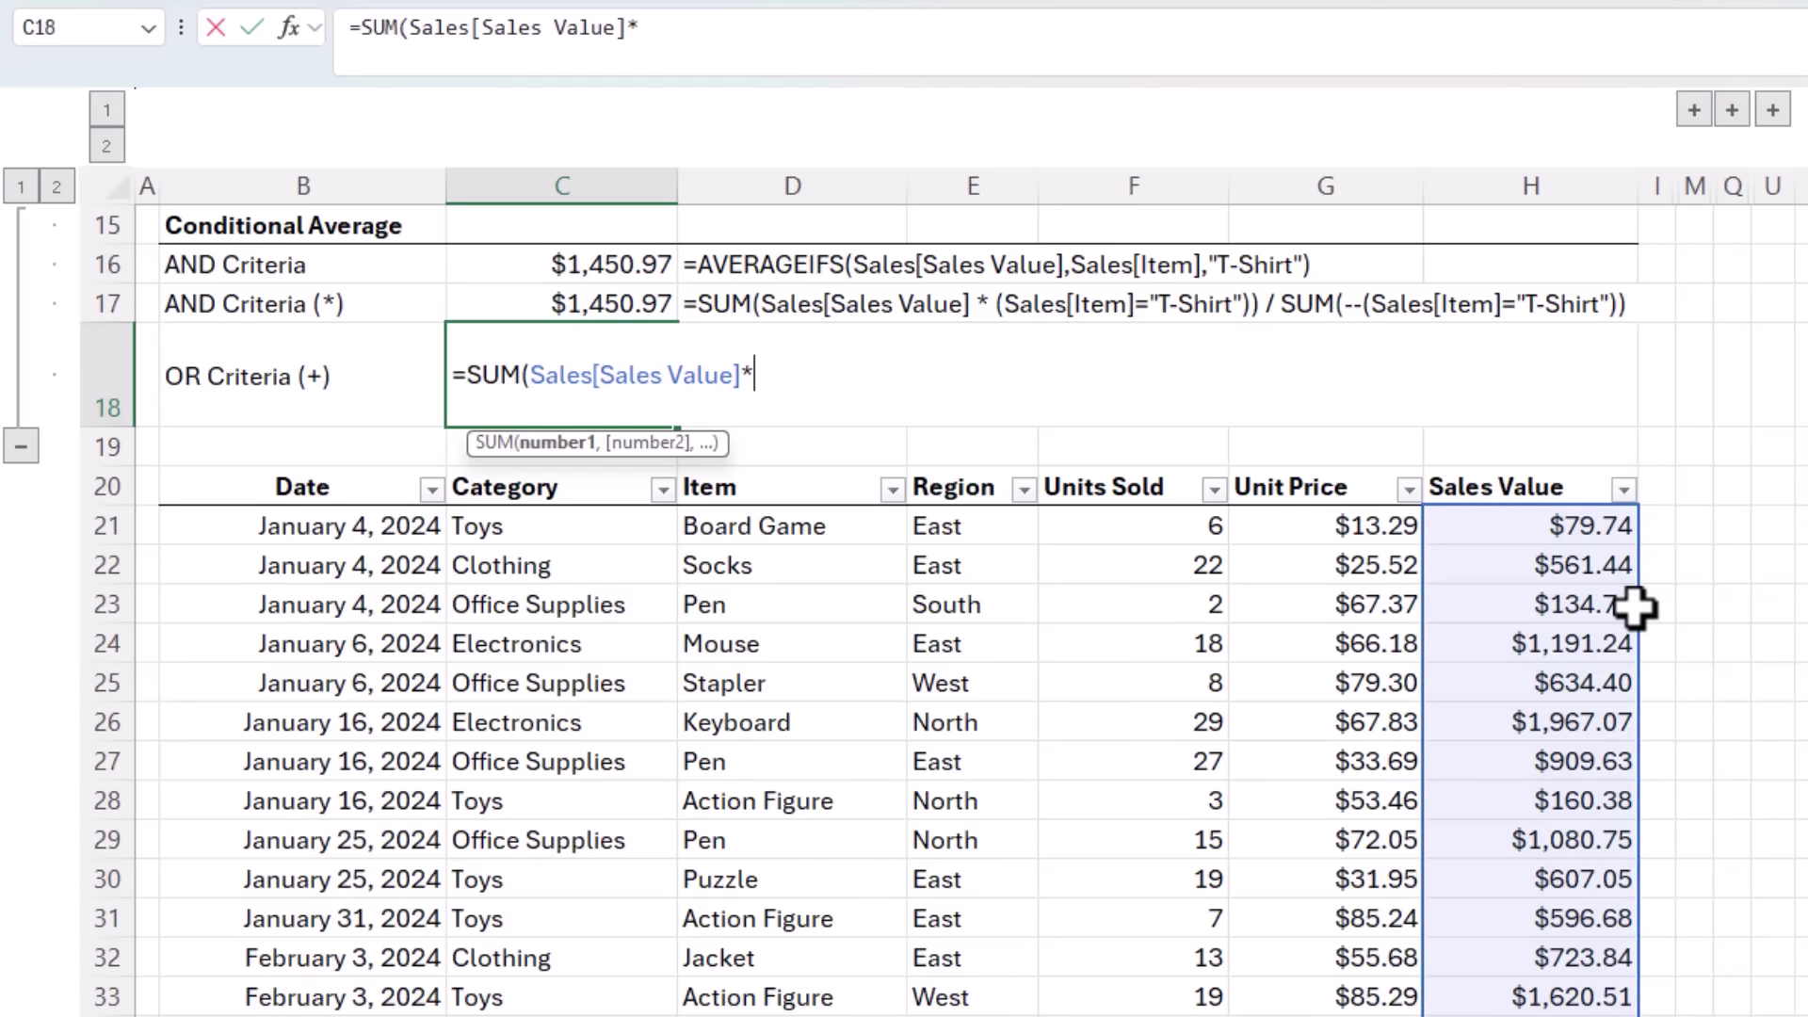
{"action": "type", "text": "(("}
{"action": "left_click", "coordinate": [741, 460]}
{"action": "type", "text": "=\""}
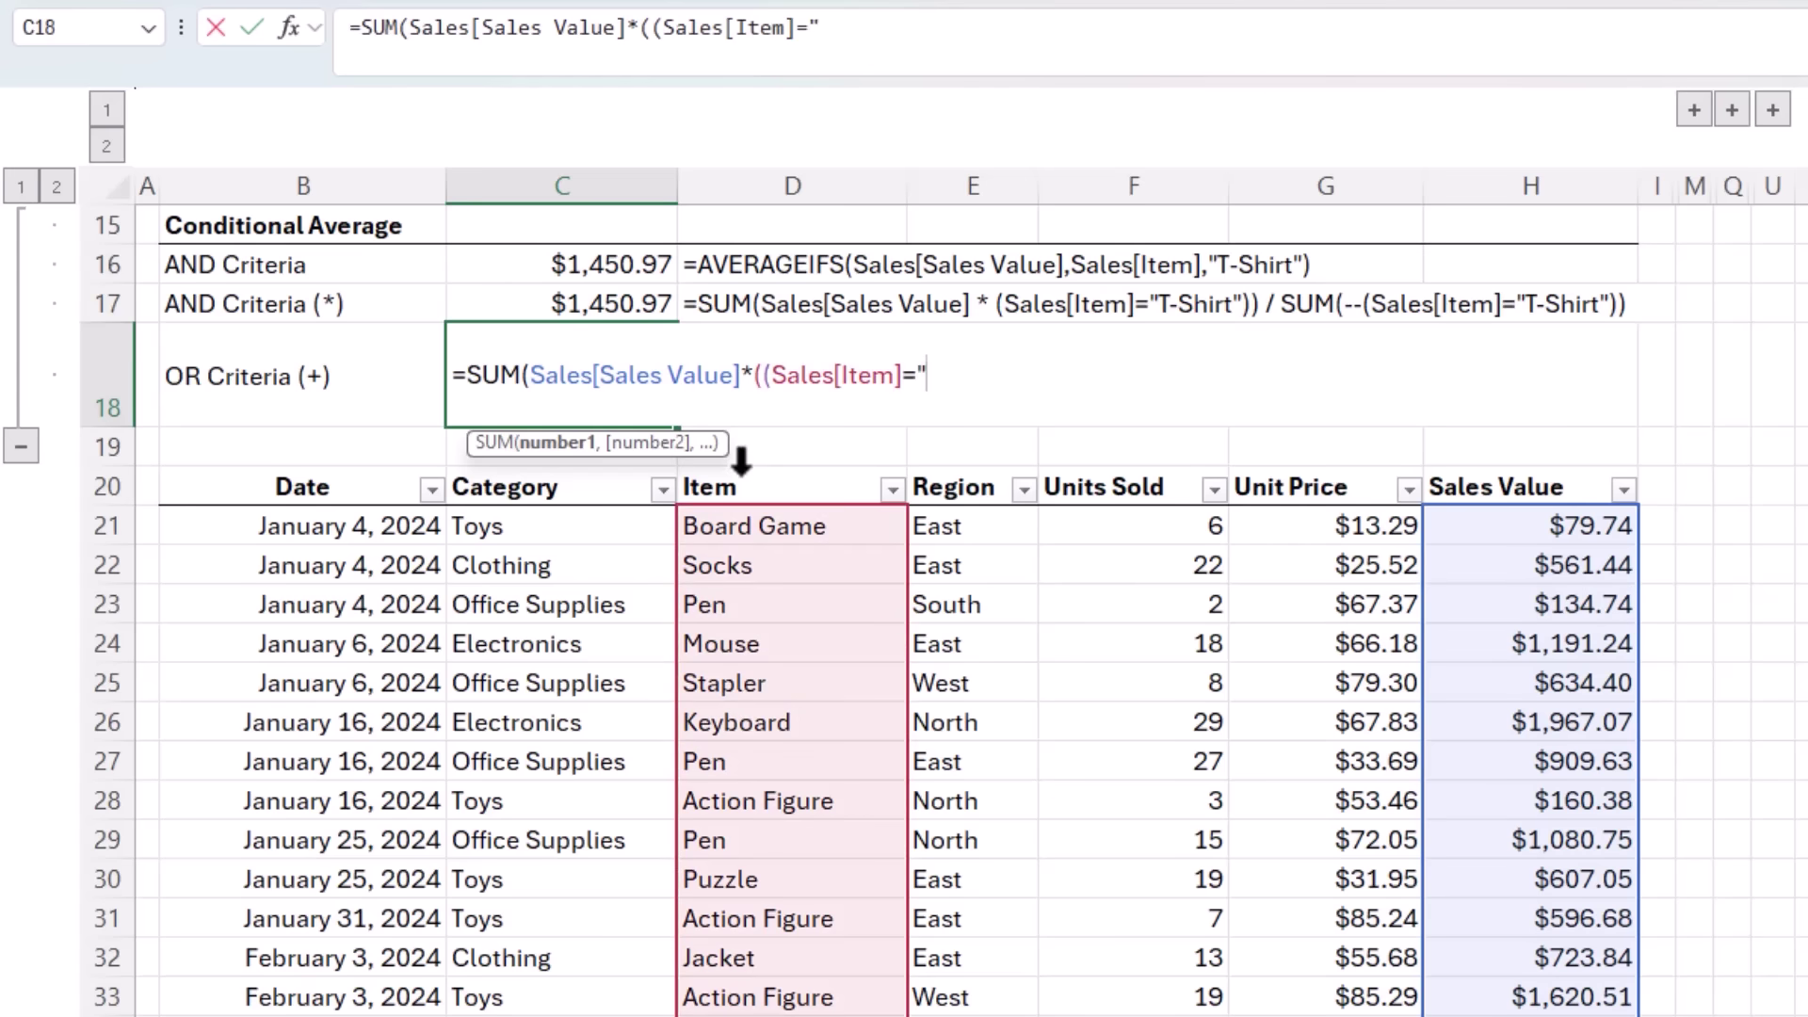
{"action": "type", "text": "T-Shirt\")+"}
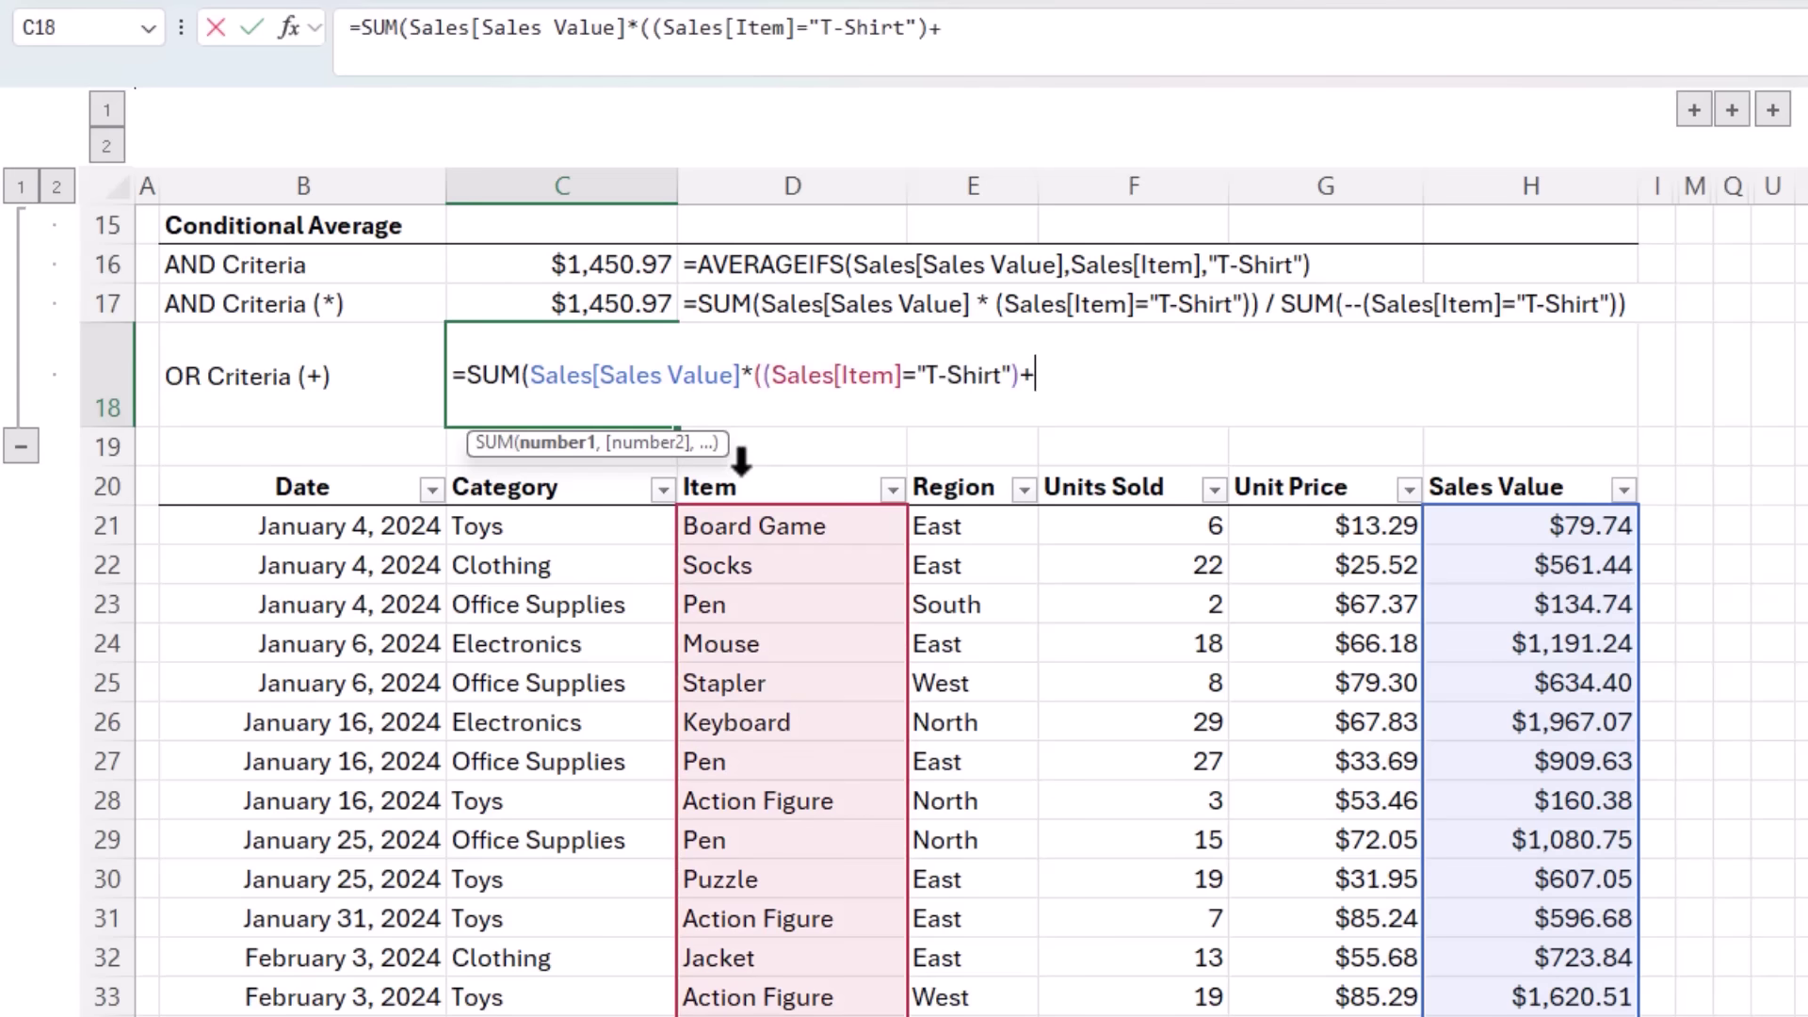
{"action": "type", "text": "("}
{"action": "left_click", "coordinate": [741, 460]}
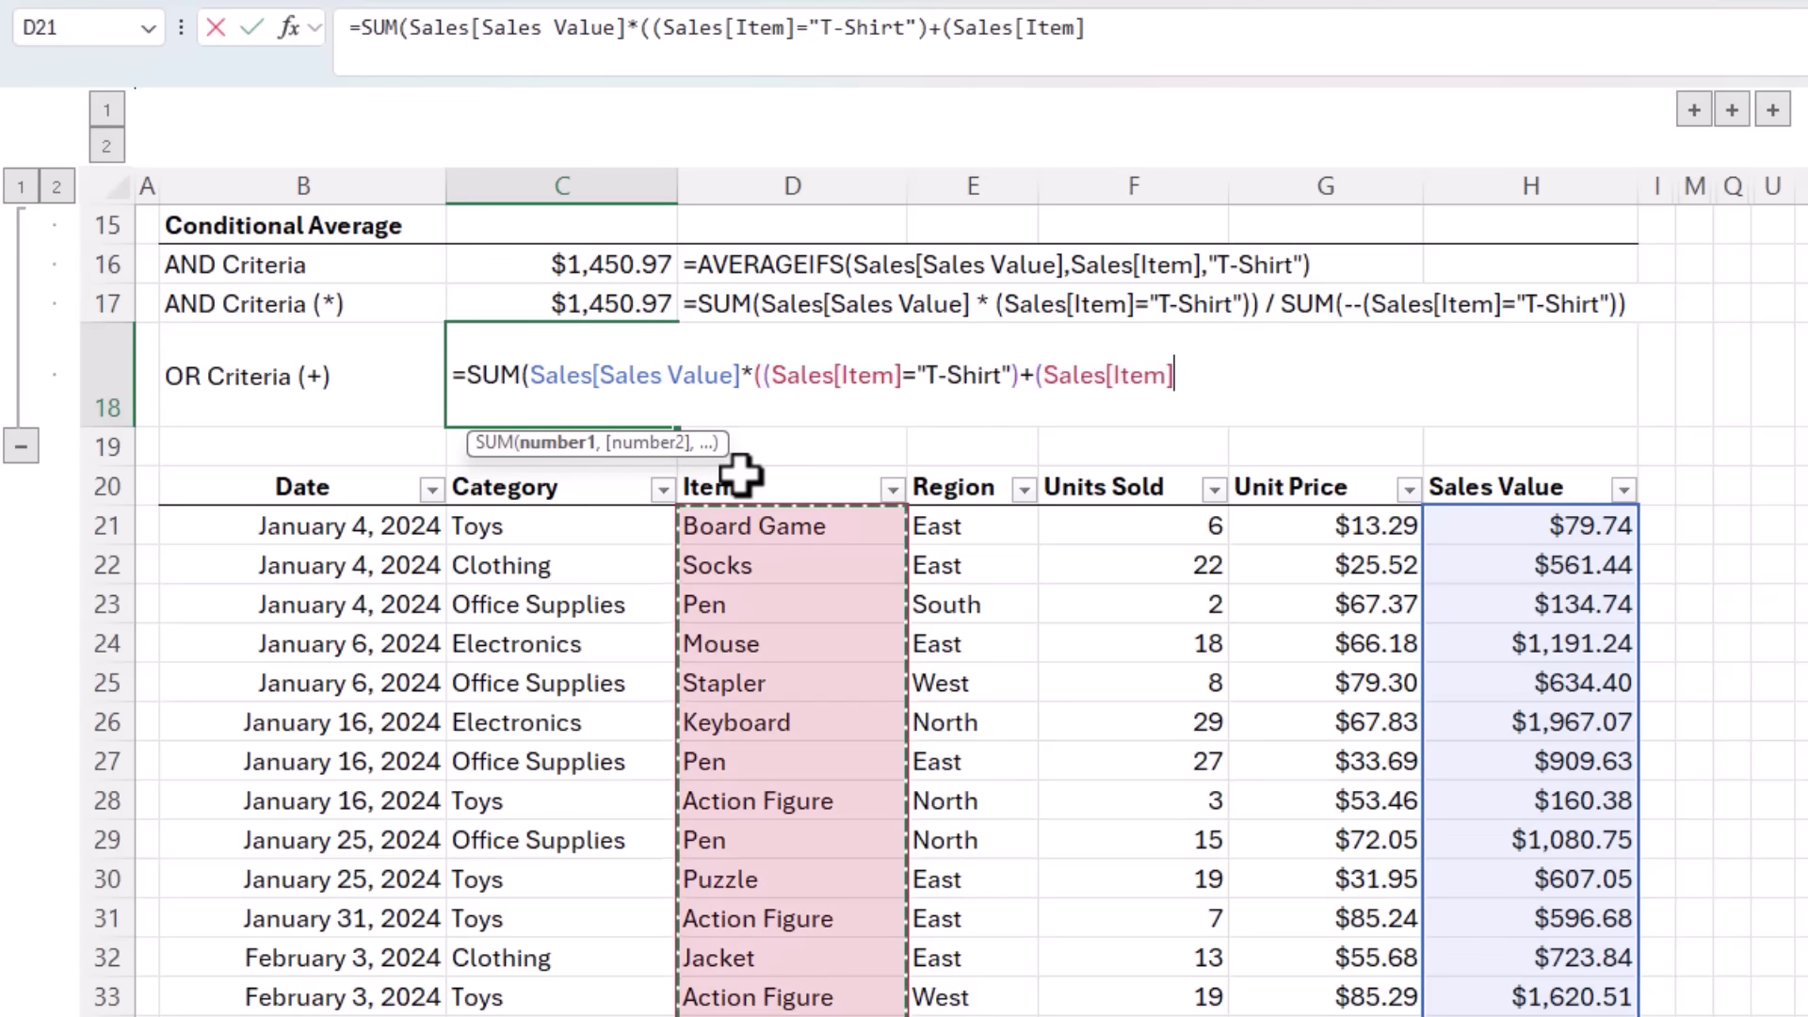
{"action": "type", "text": "=\"Jacket\")"}
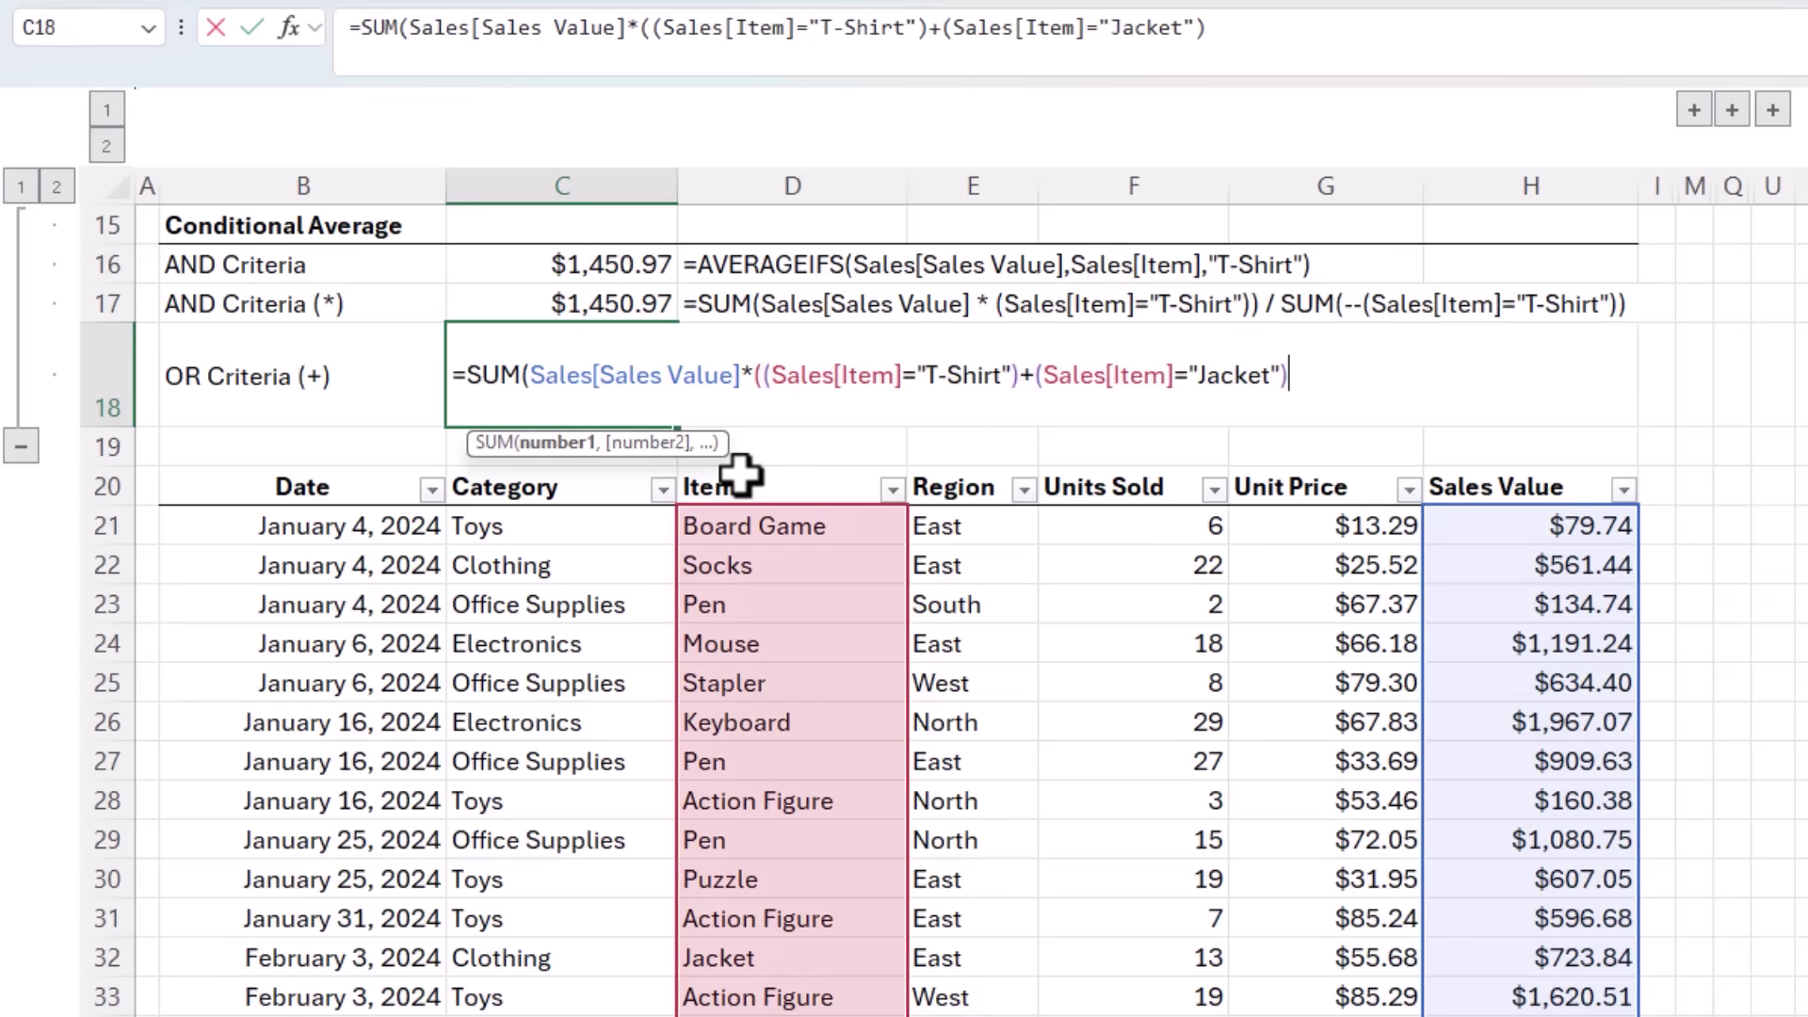
{"action": "type", "text": "))"}
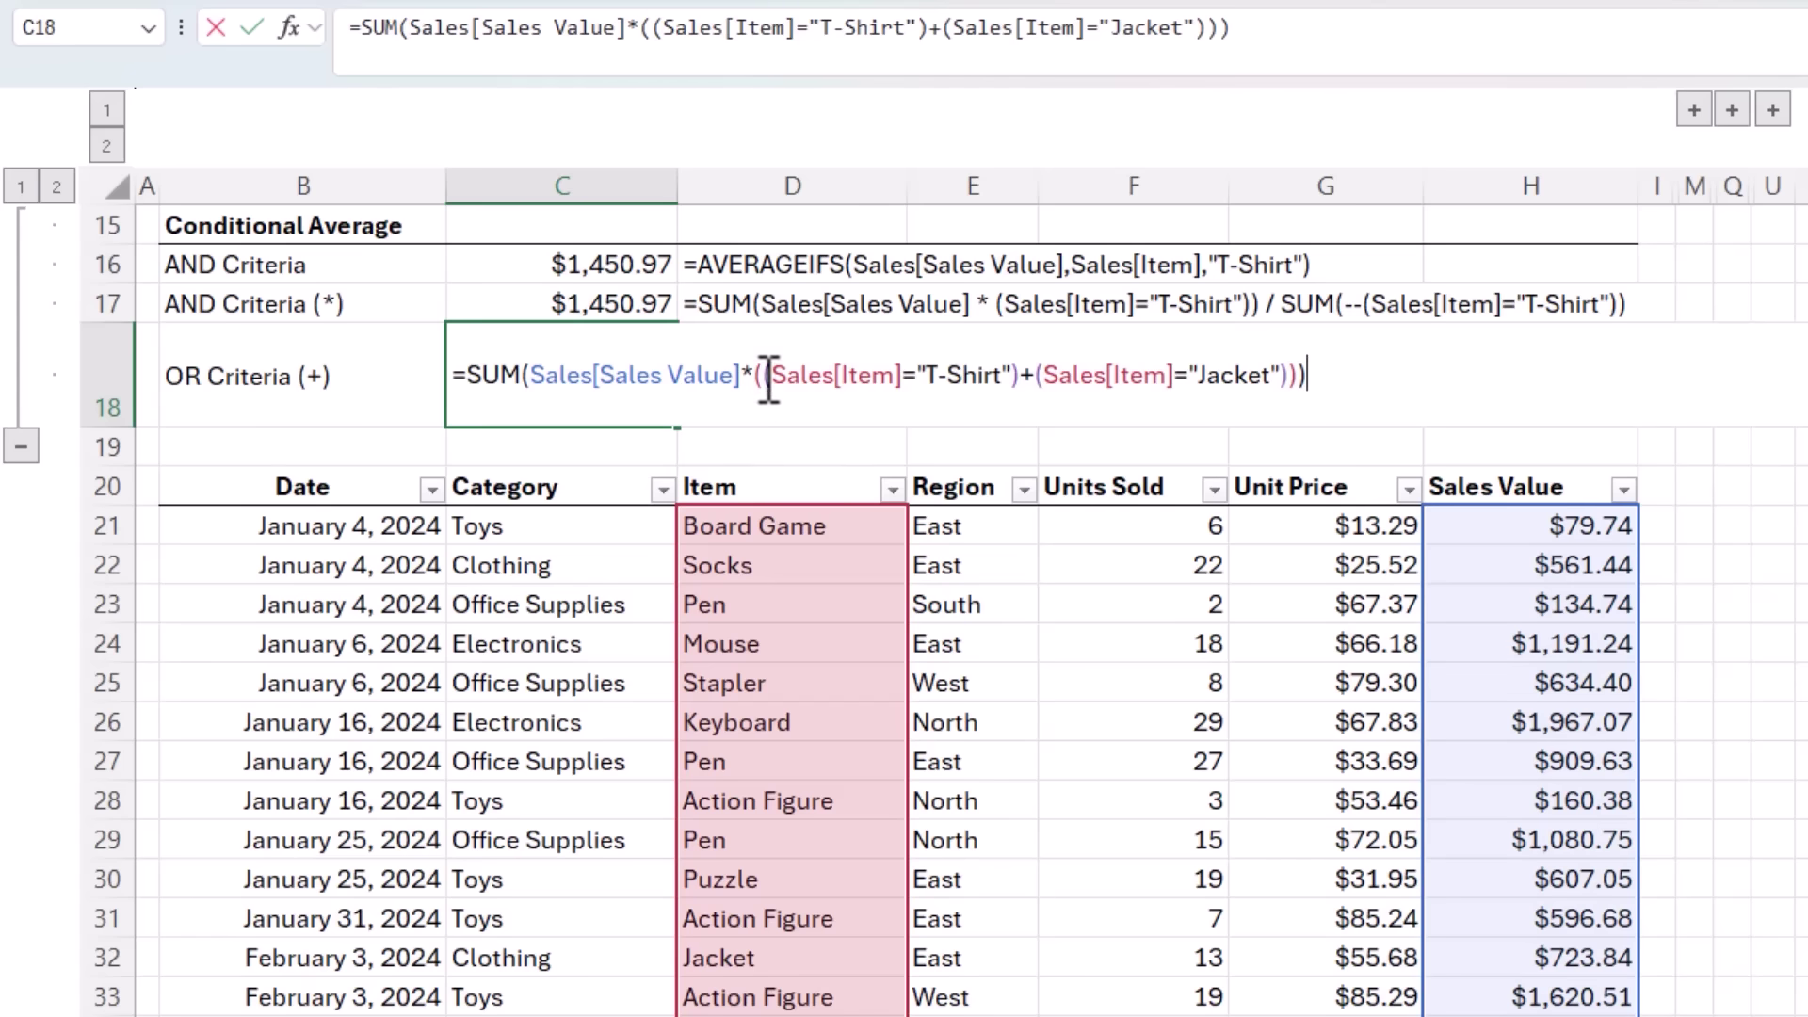
Divide by SUM of the copied T-Shirt-or-Jacket condition and commit, giving $1,387.19
{"action": "left_click_drag", "start_coordinate": [763, 376], "coordinate": [1312, 371]}
{"action": "key", "text": "ctrl+c"}
{"action": "left_click", "coordinate": [1318, 376]}
{"action": "type", "text": "/ SUM("}
{"action": "key", "text": "ctrl+v"}
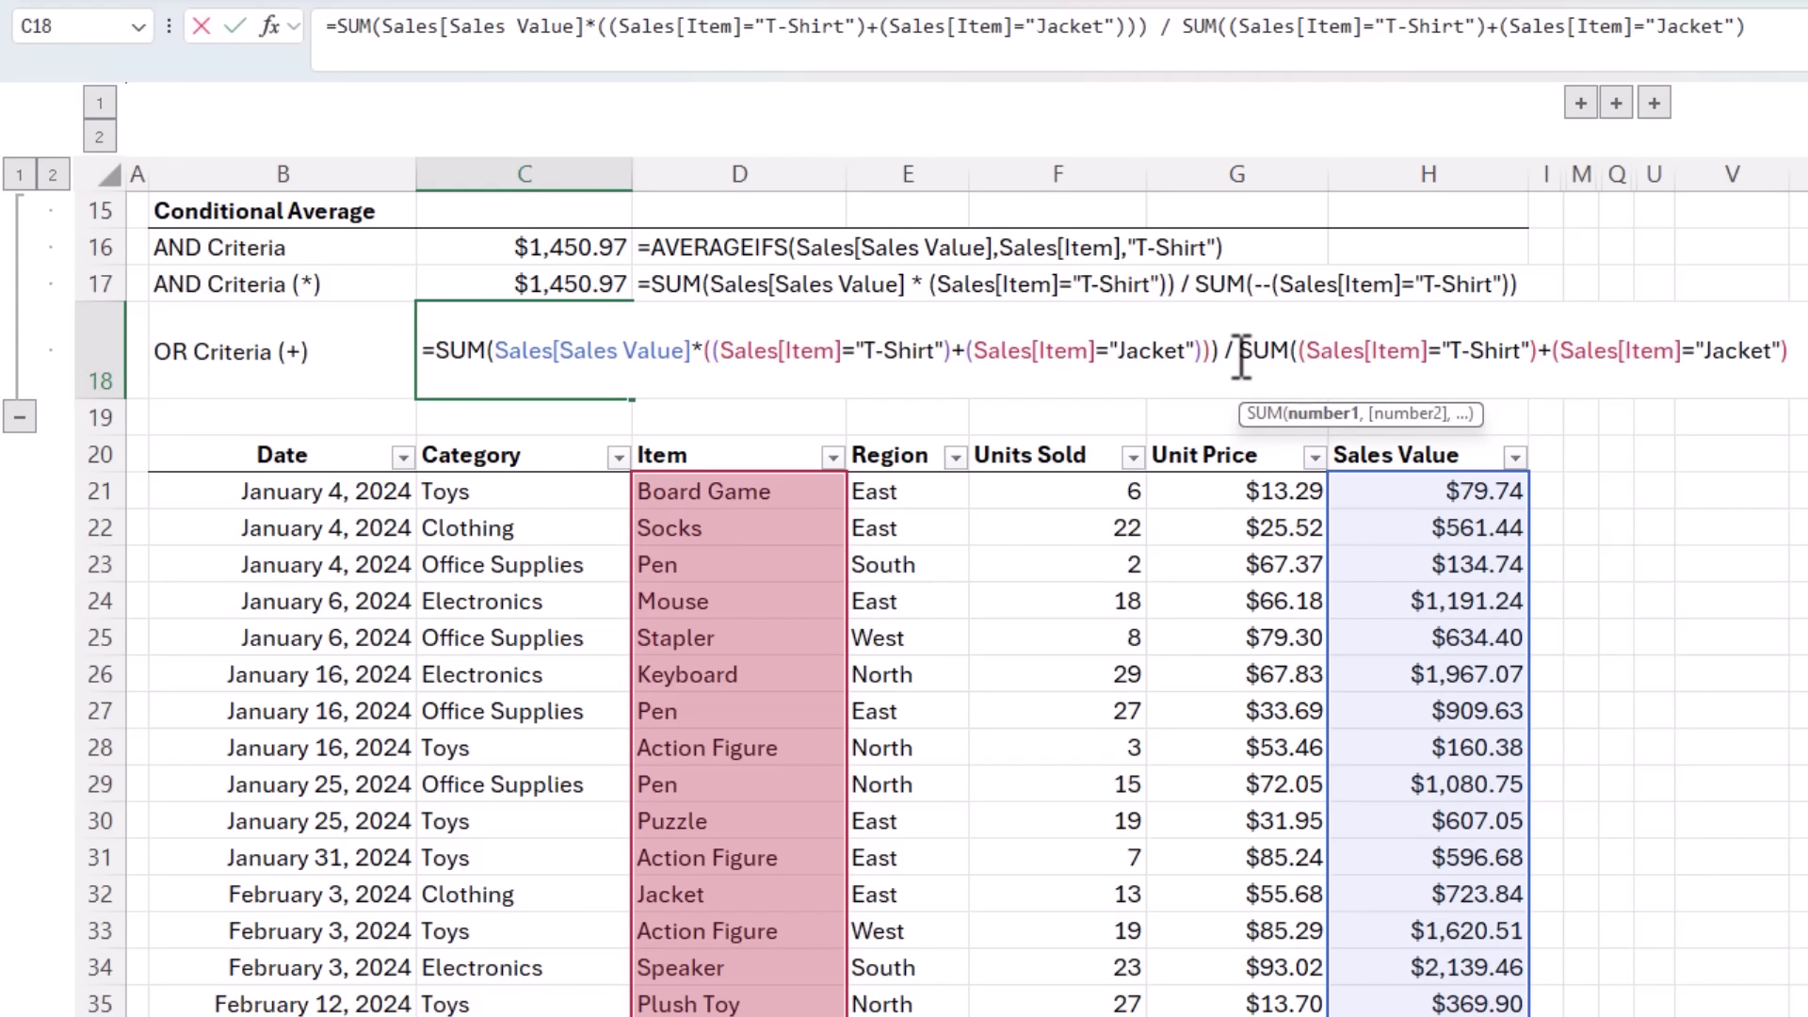
{"action": "type", "text": ")"}
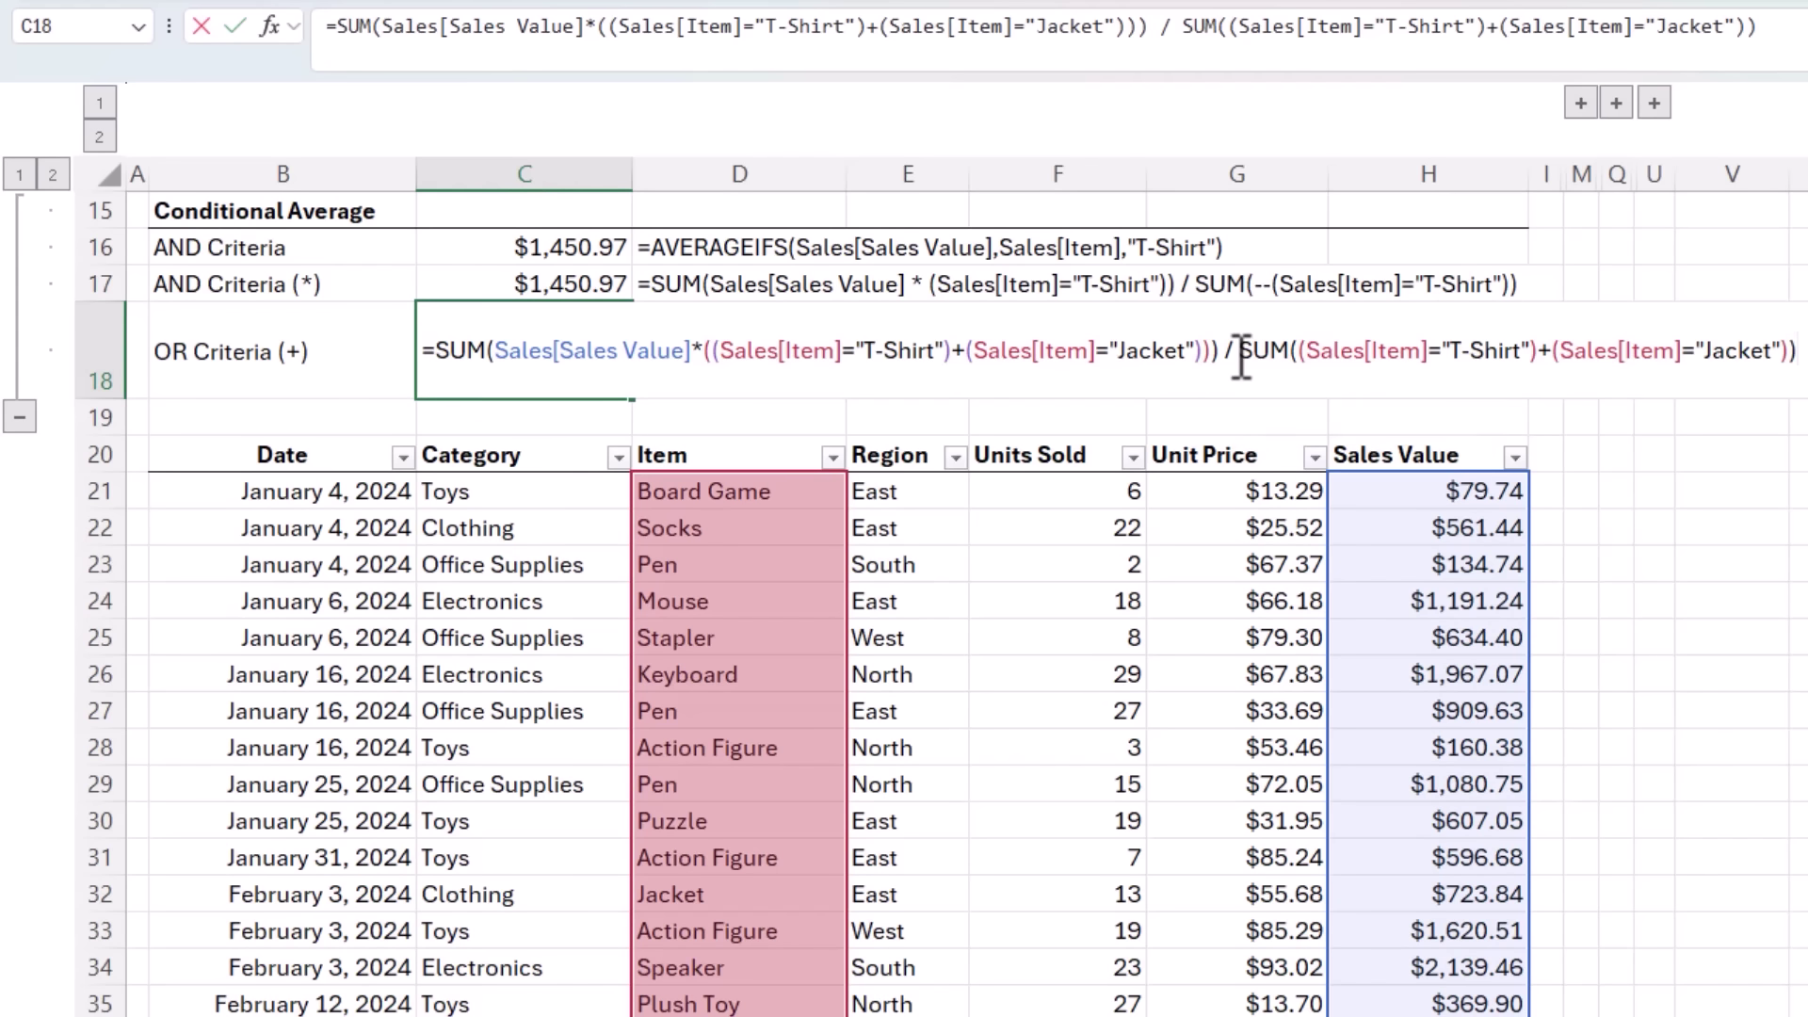
{"action": "key", "text": "Return"}
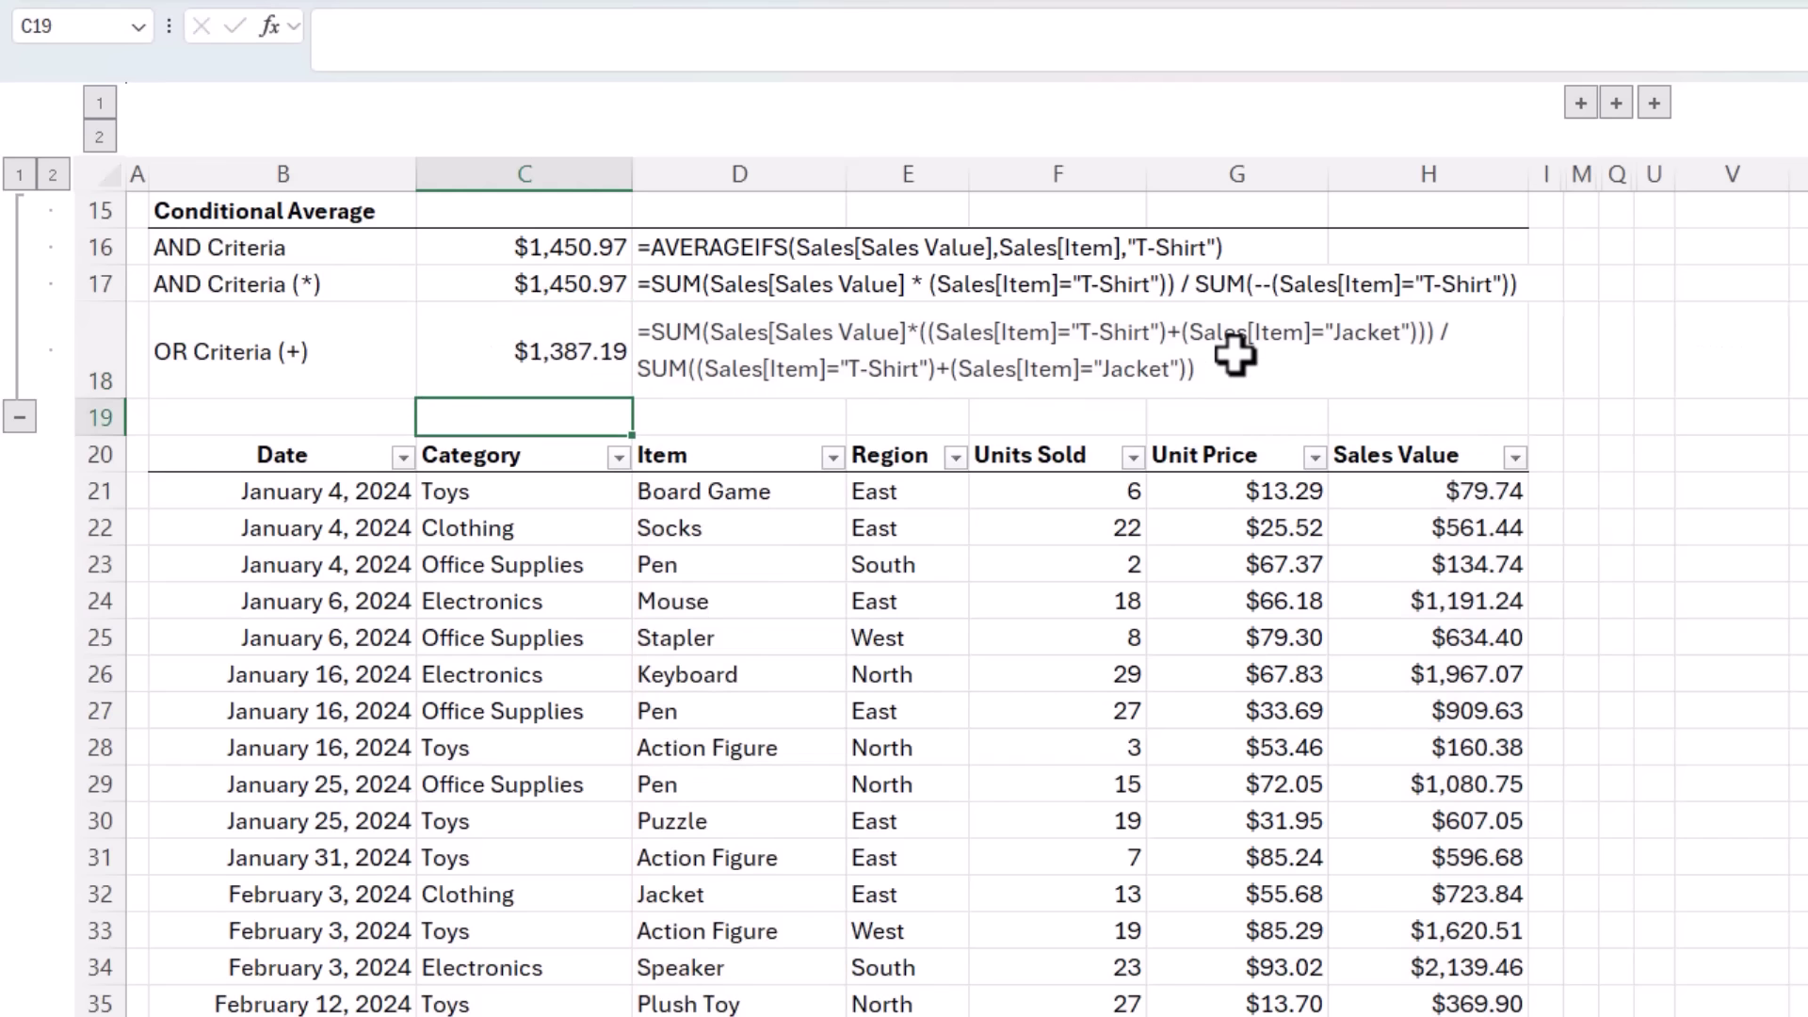
Preview the values of C18's item conditions without changing the formula
{"action": "key", "text": "Up"}
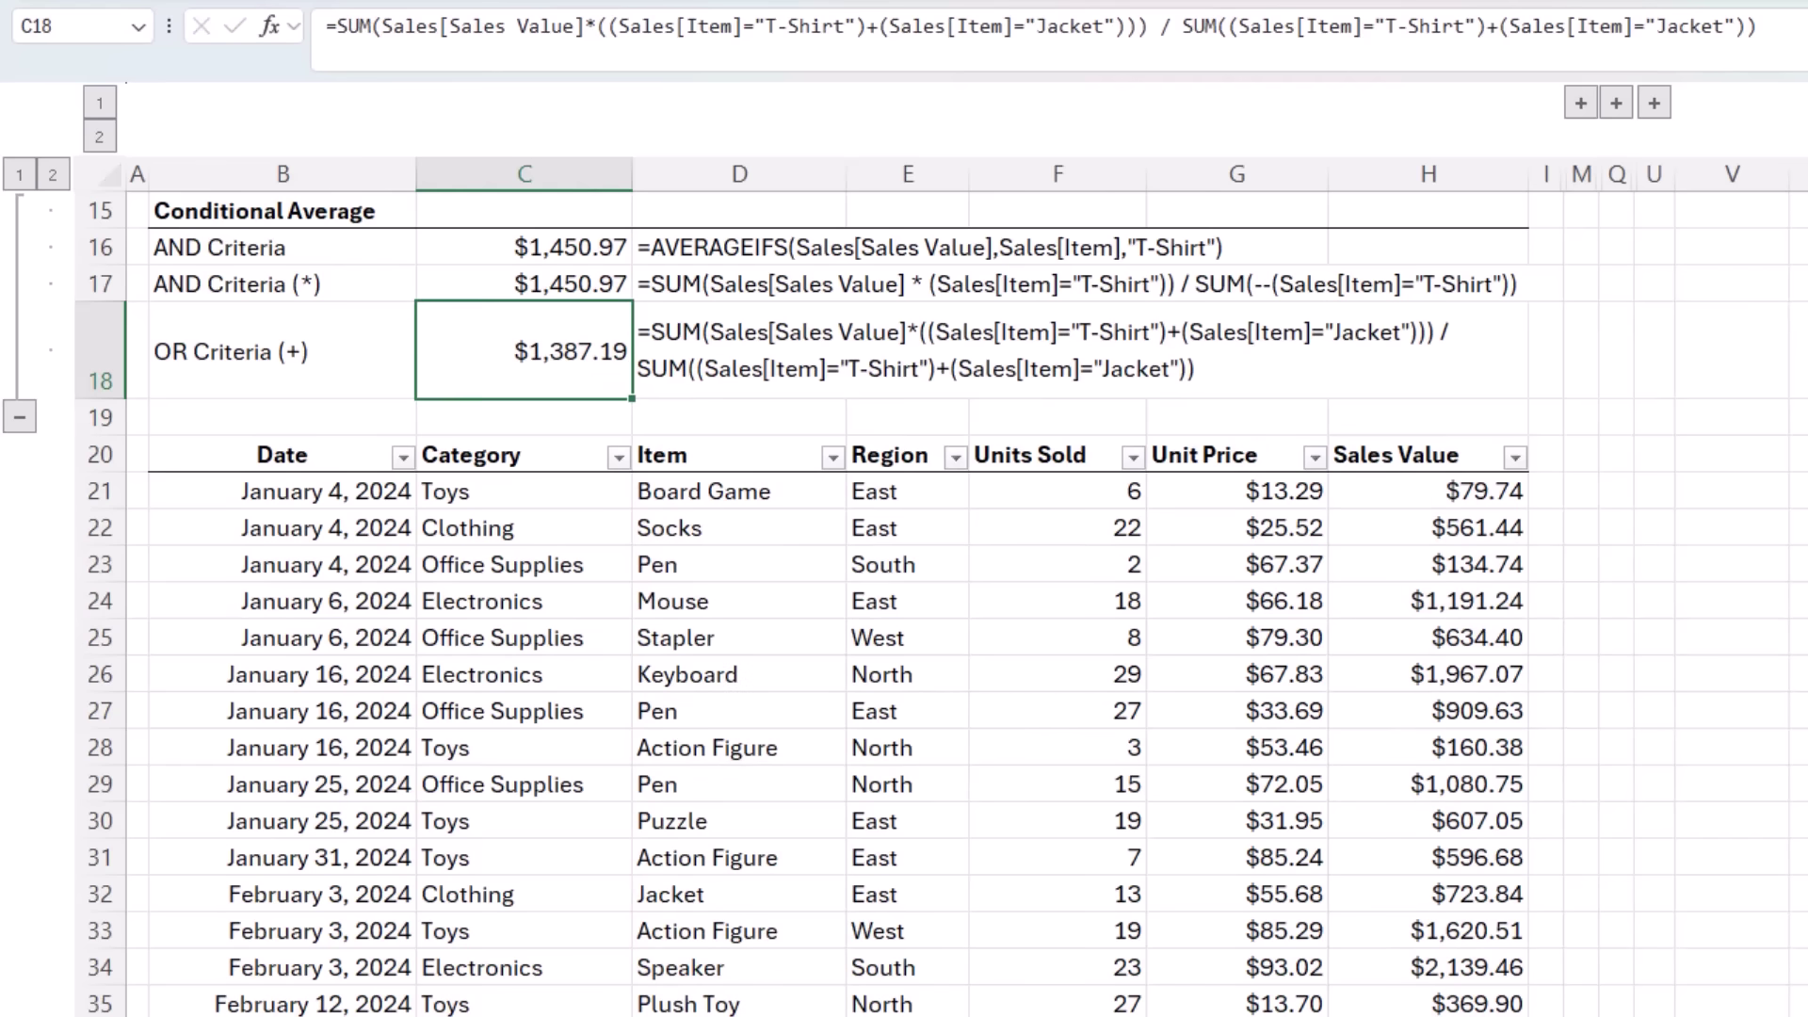
{"action": "key", "text": "F2"}
{"action": "left_click_drag", "start_coordinate": [715, 353], "coordinate": [1203, 356]}
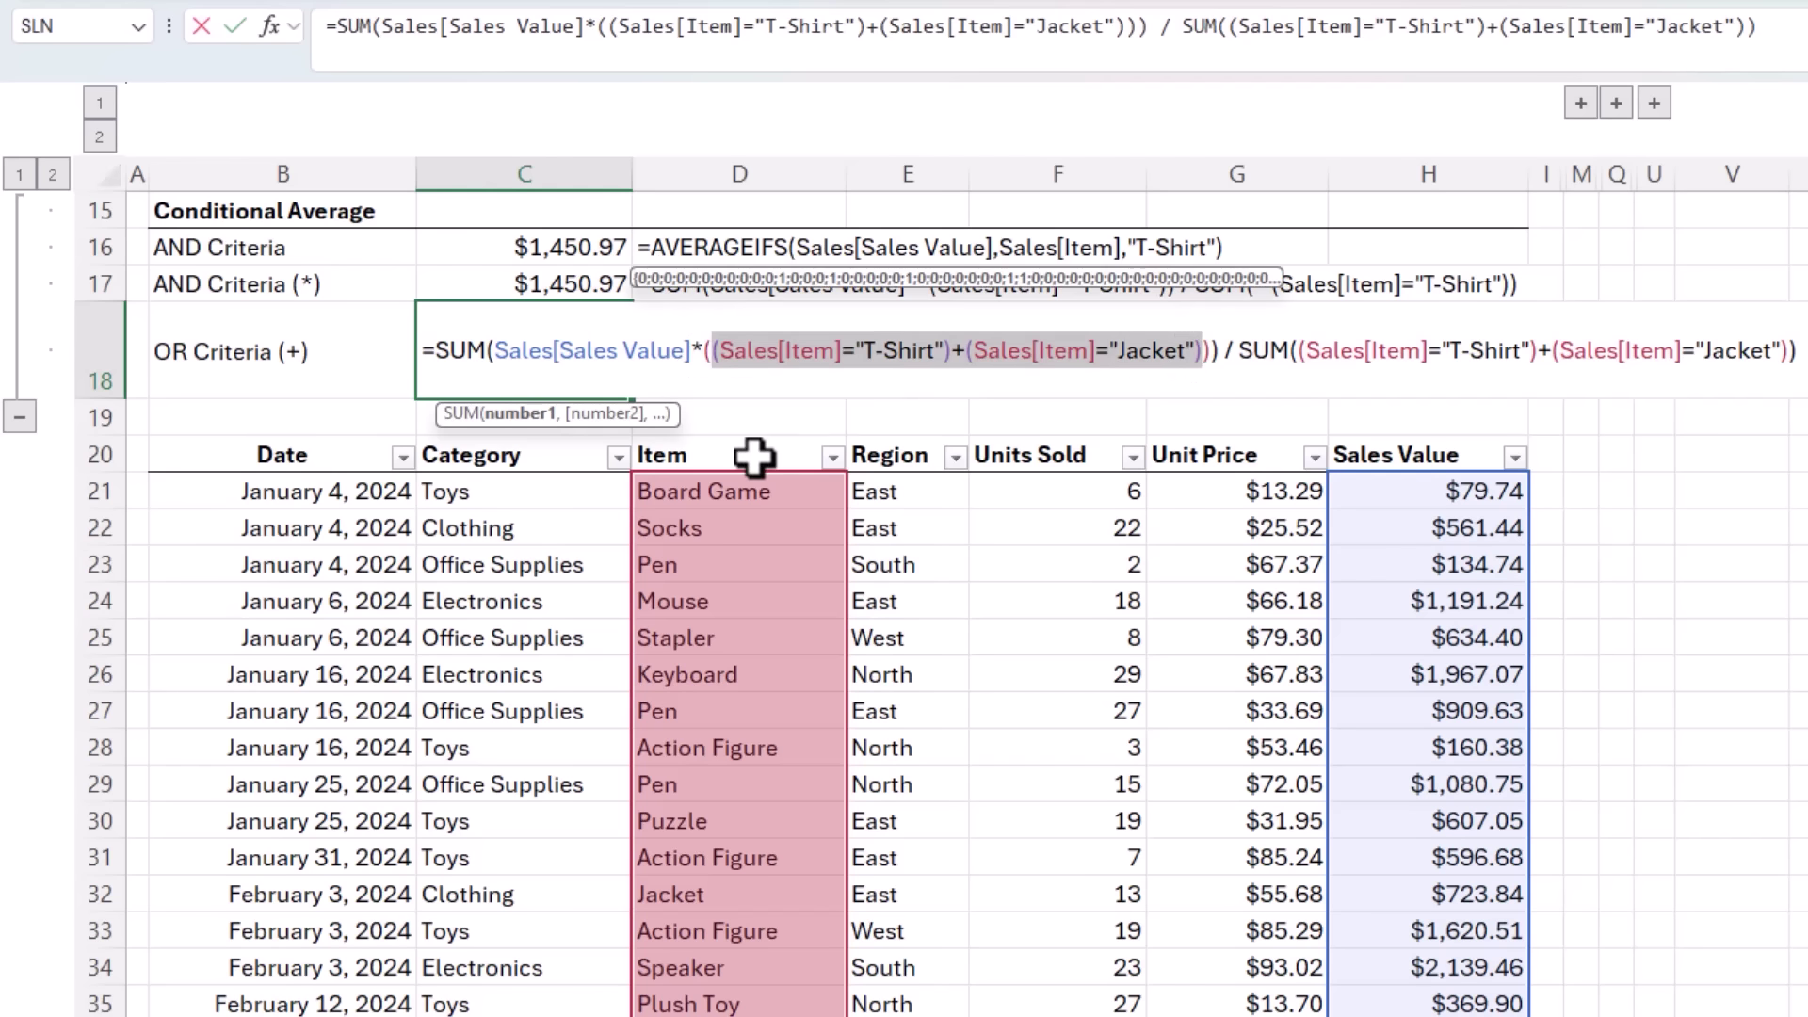
{"action": "key", "text": "Escape"}
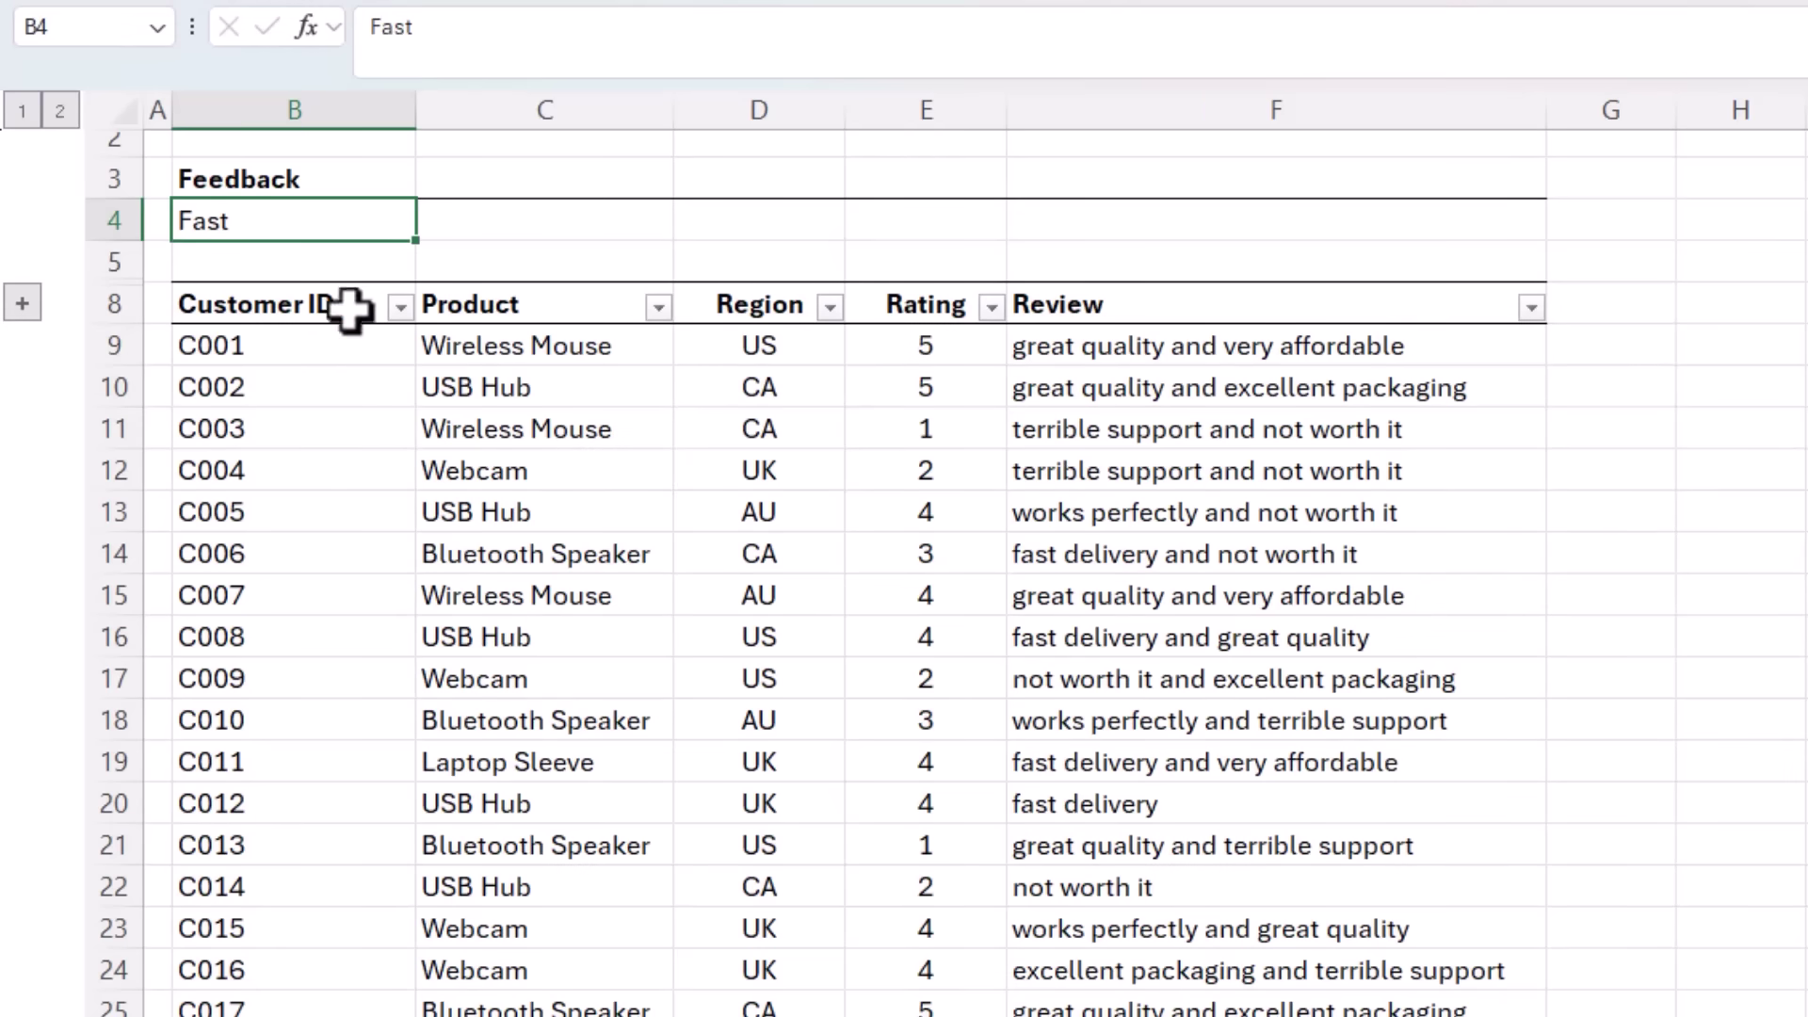
In C4, start the formula =SUM(SEARCH("fast",Reviews[Review])
{"action": "left_click", "coordinate": [1401, 282]}
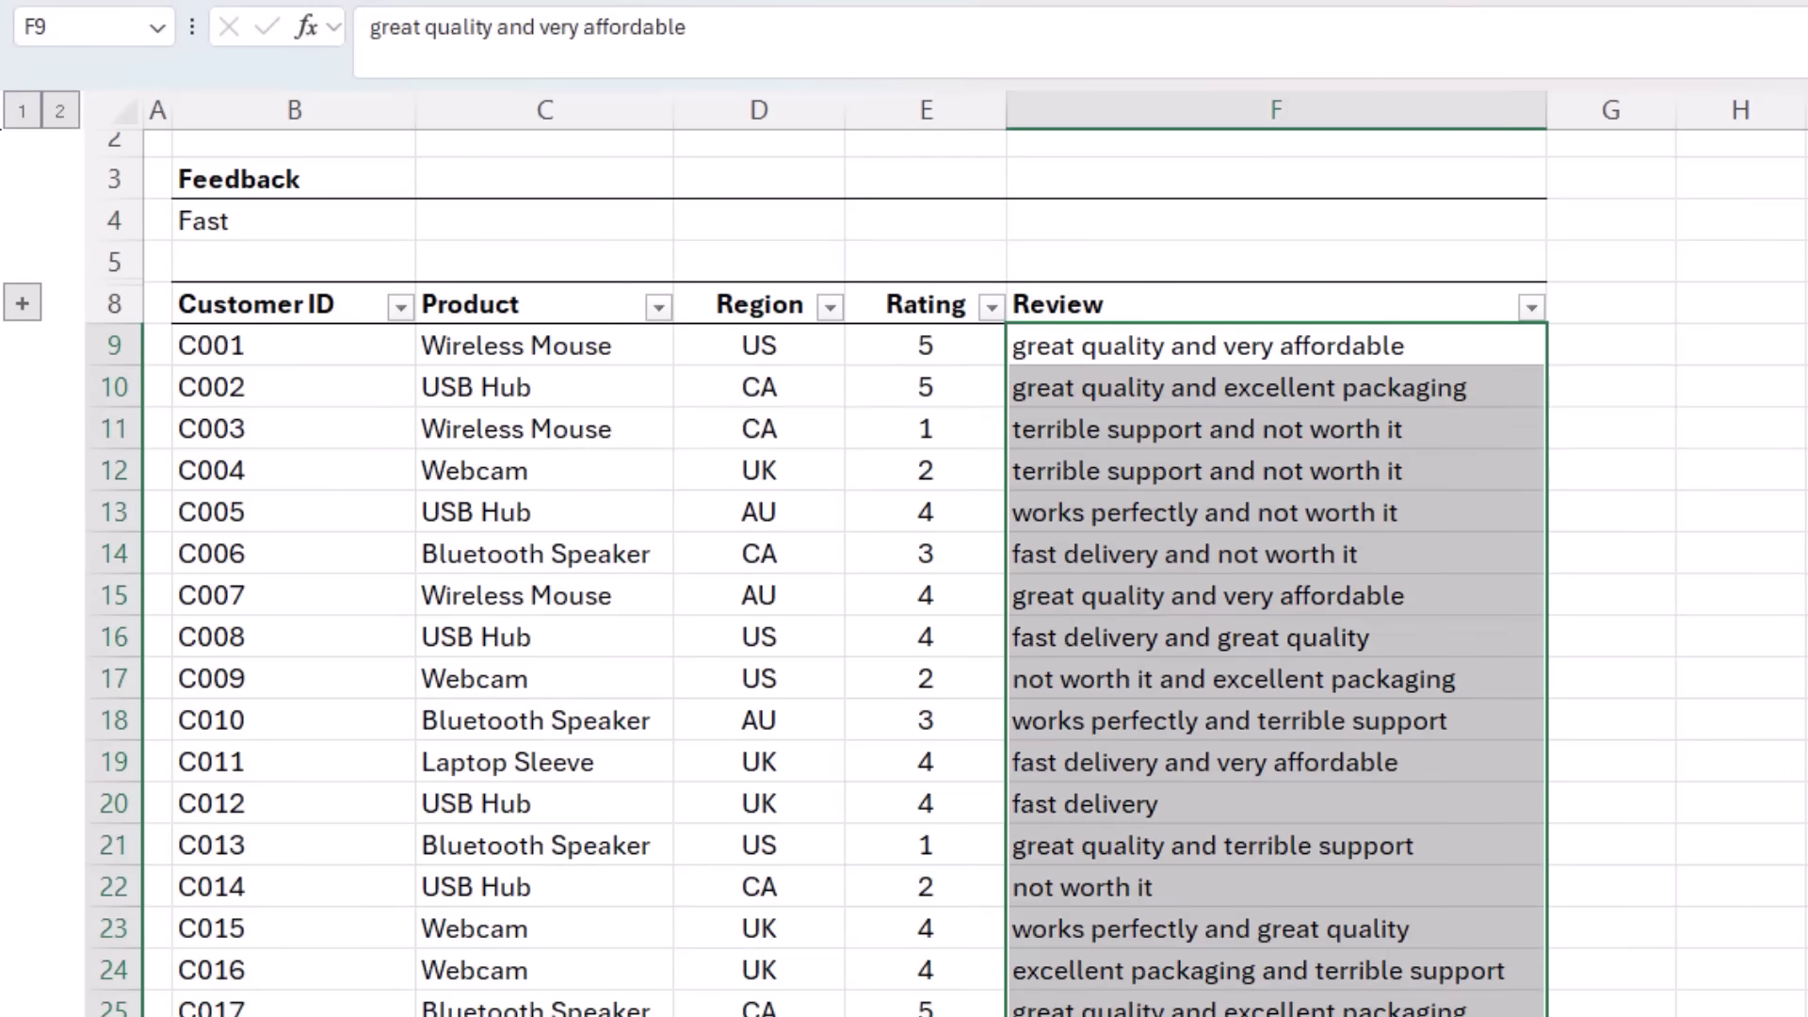
{"action": "left_click", "coordinate": [1304, 346]}
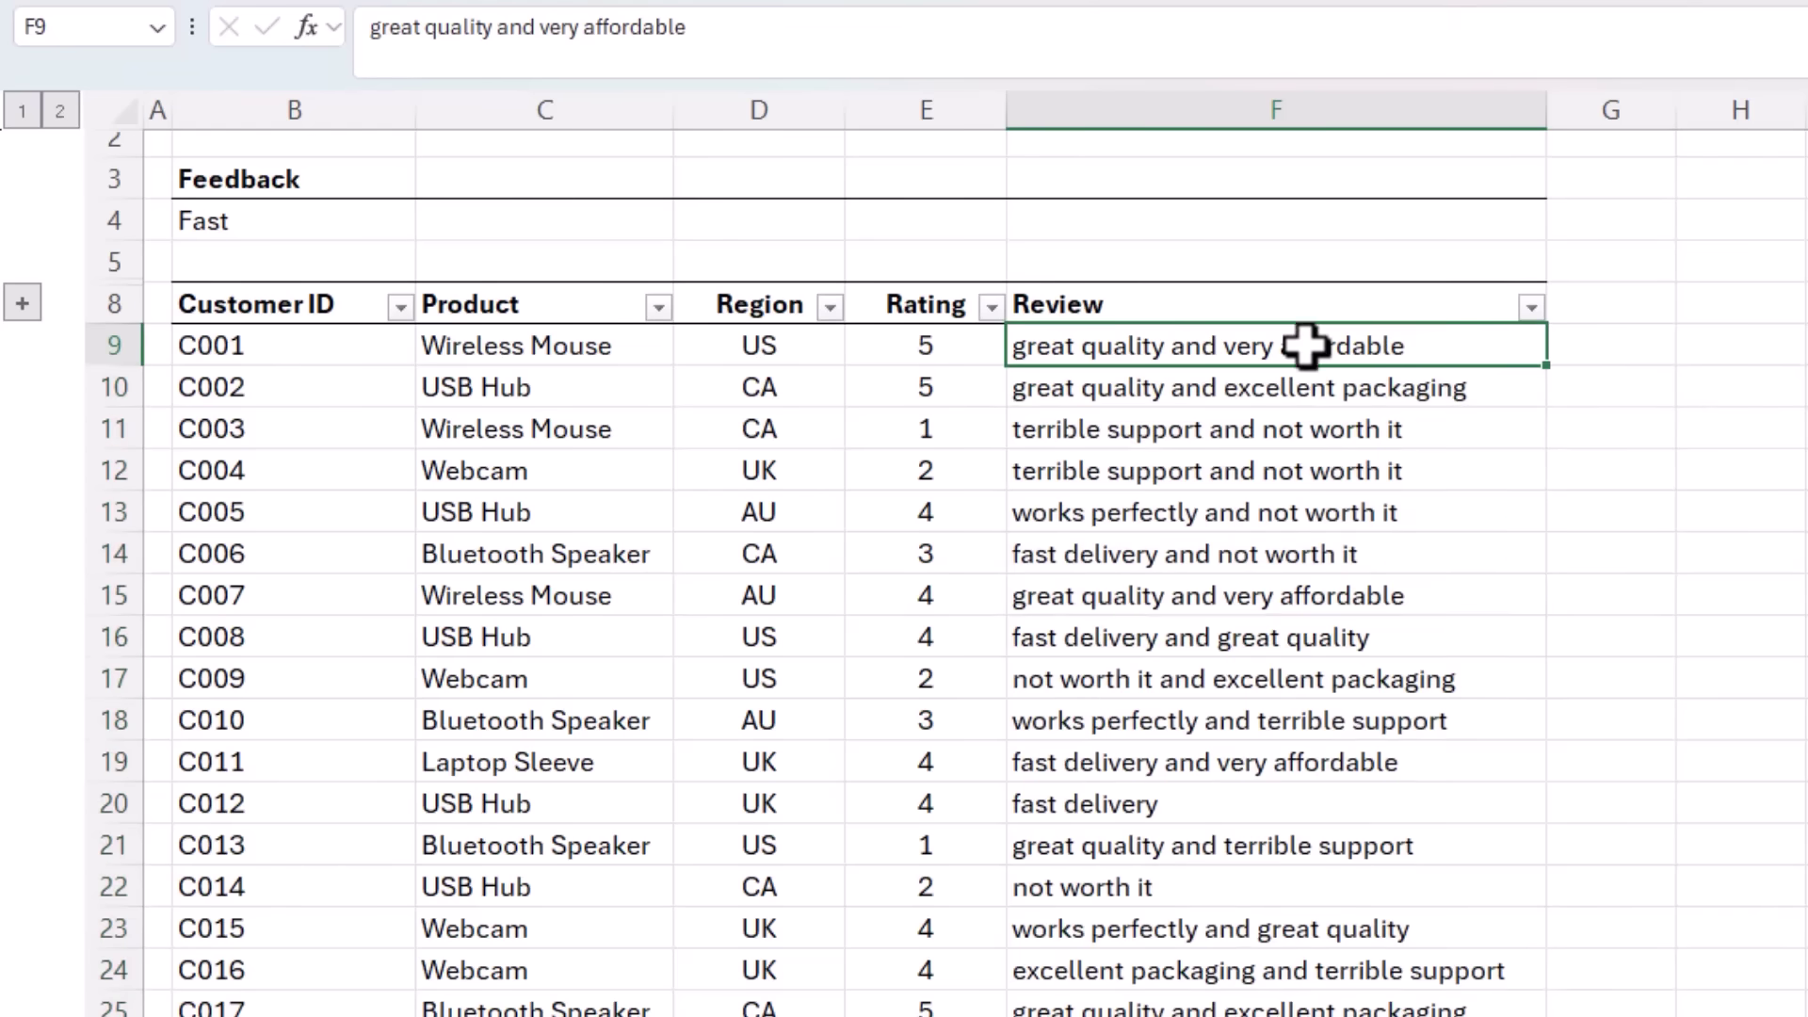
{"action": "left_click", "coordinate": [561, 219]}
{"action": "type", "text": "=sum"}
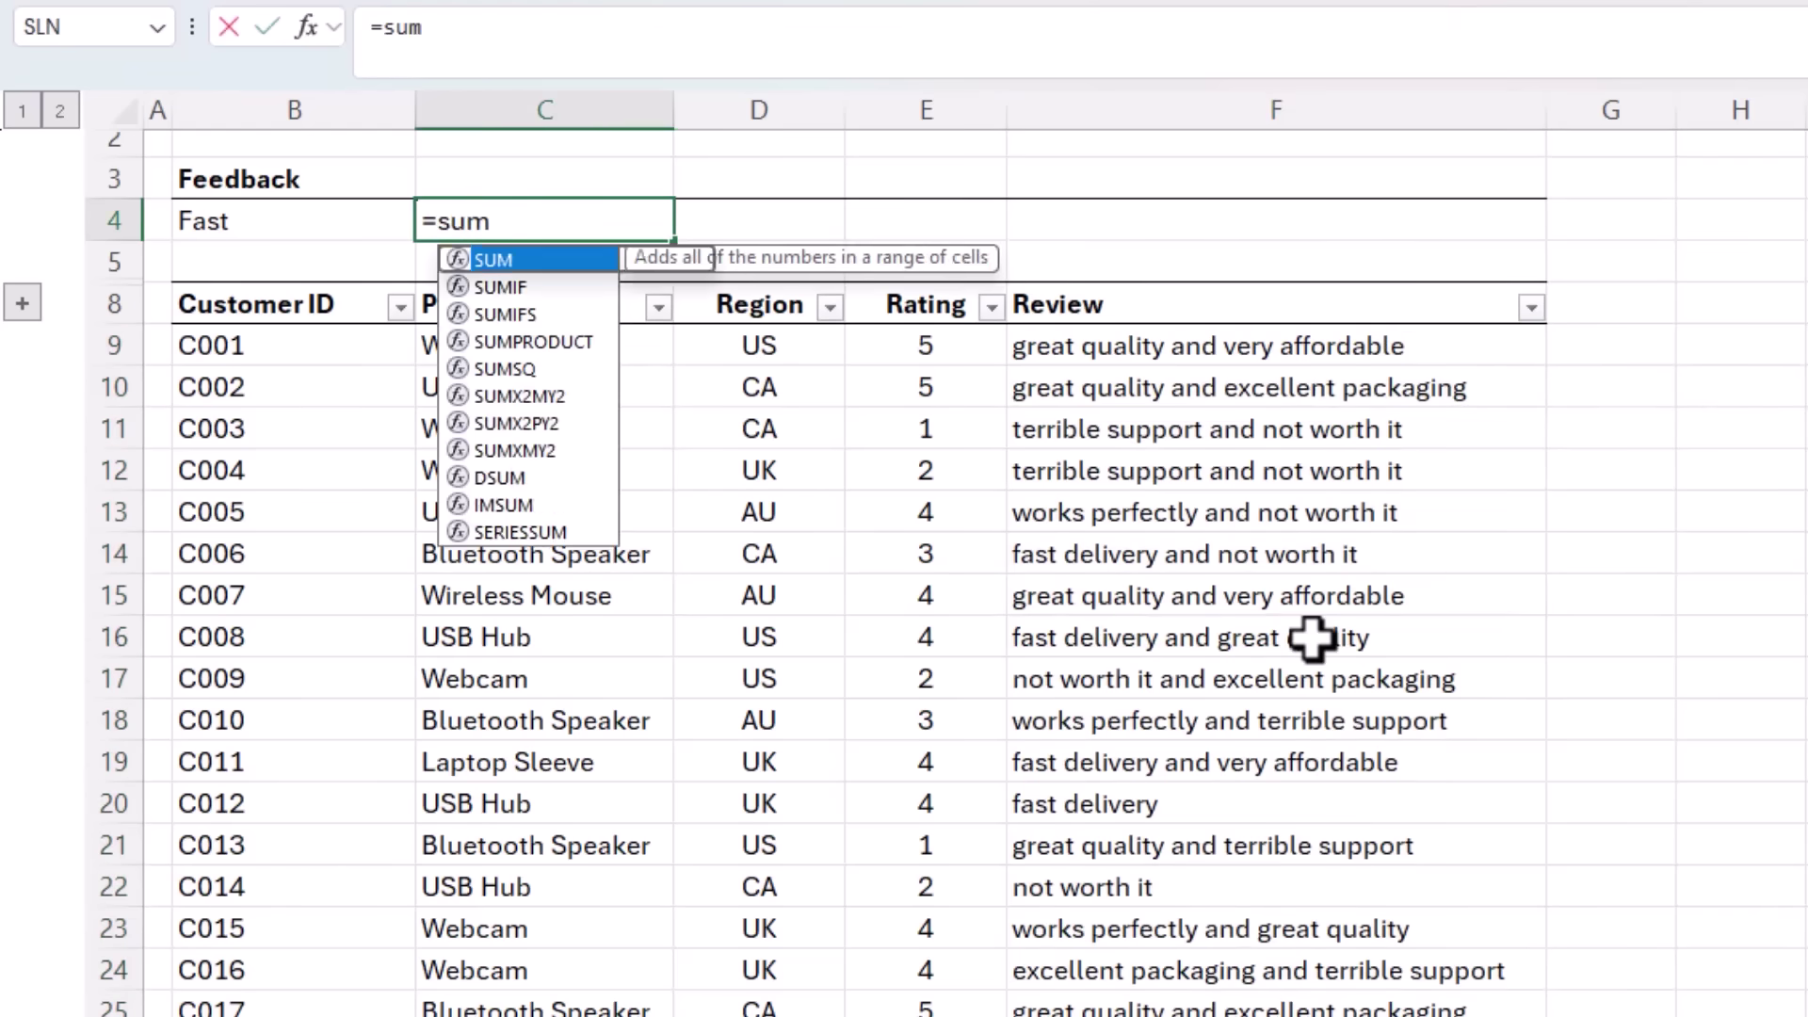
{"action": "key", "text": "Tab"}
{"action": "type", "text": "sea"}
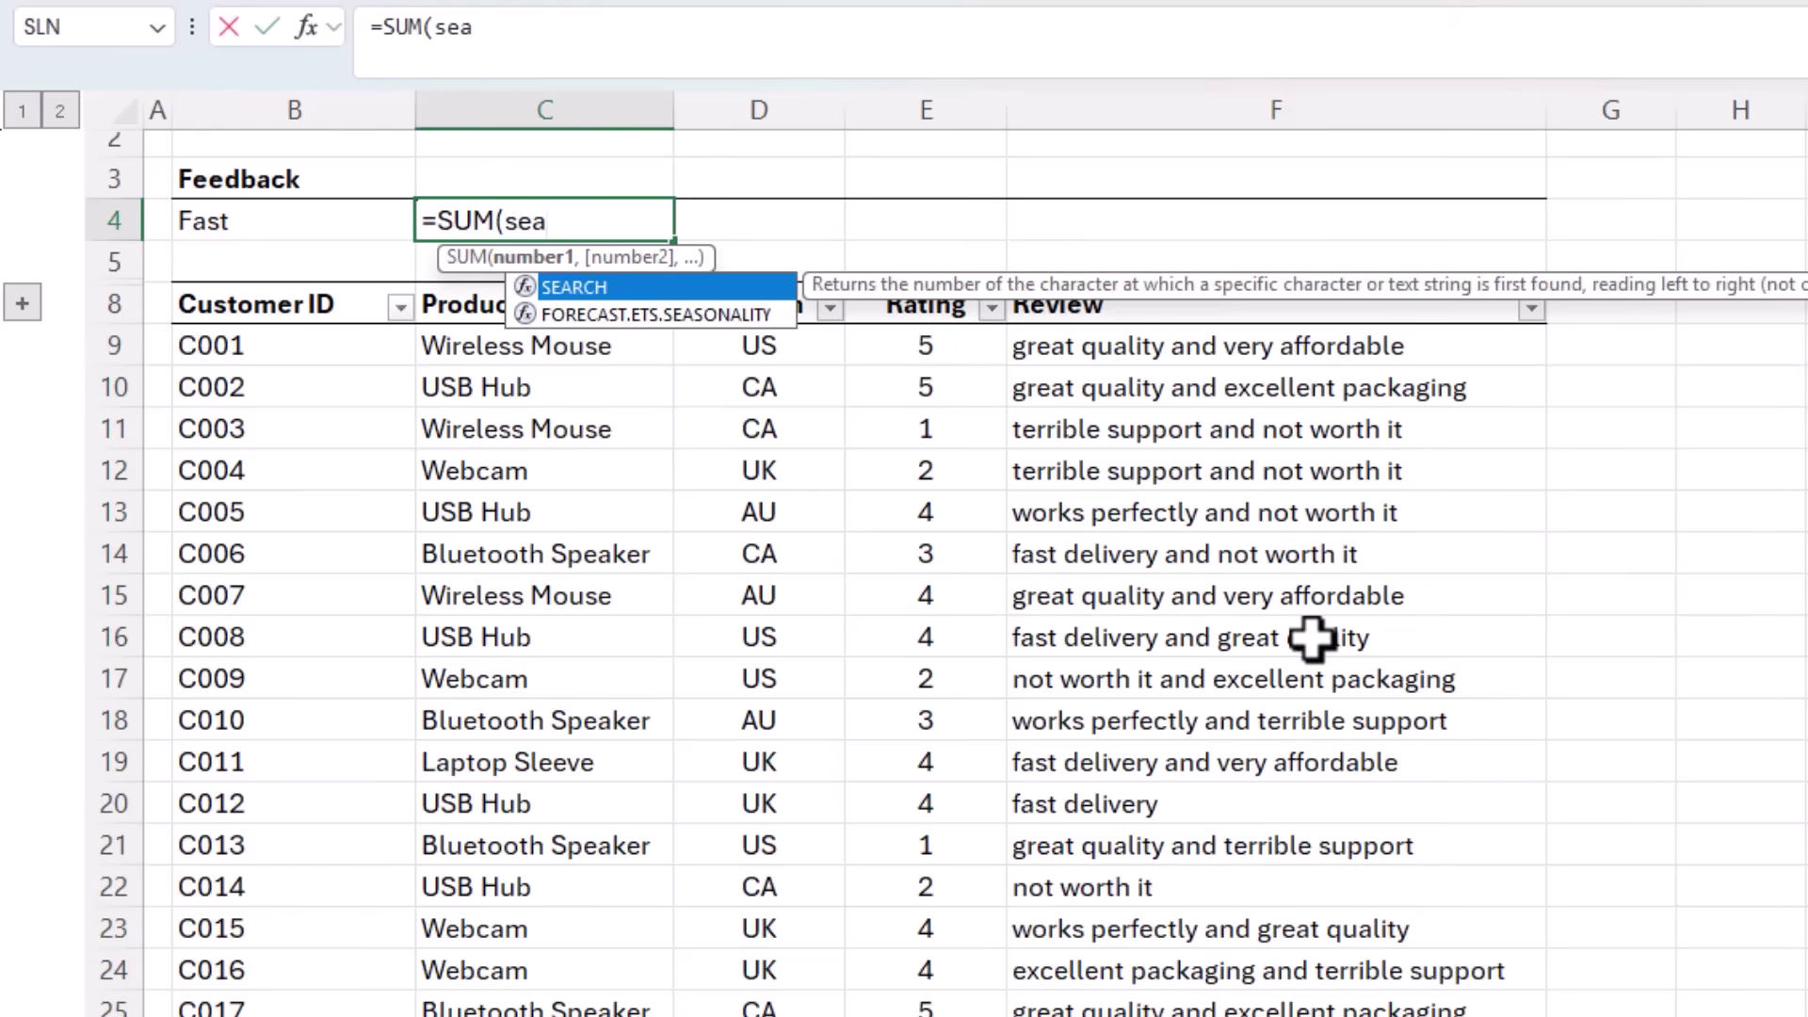
{"action": "key", "text": "Tab"}
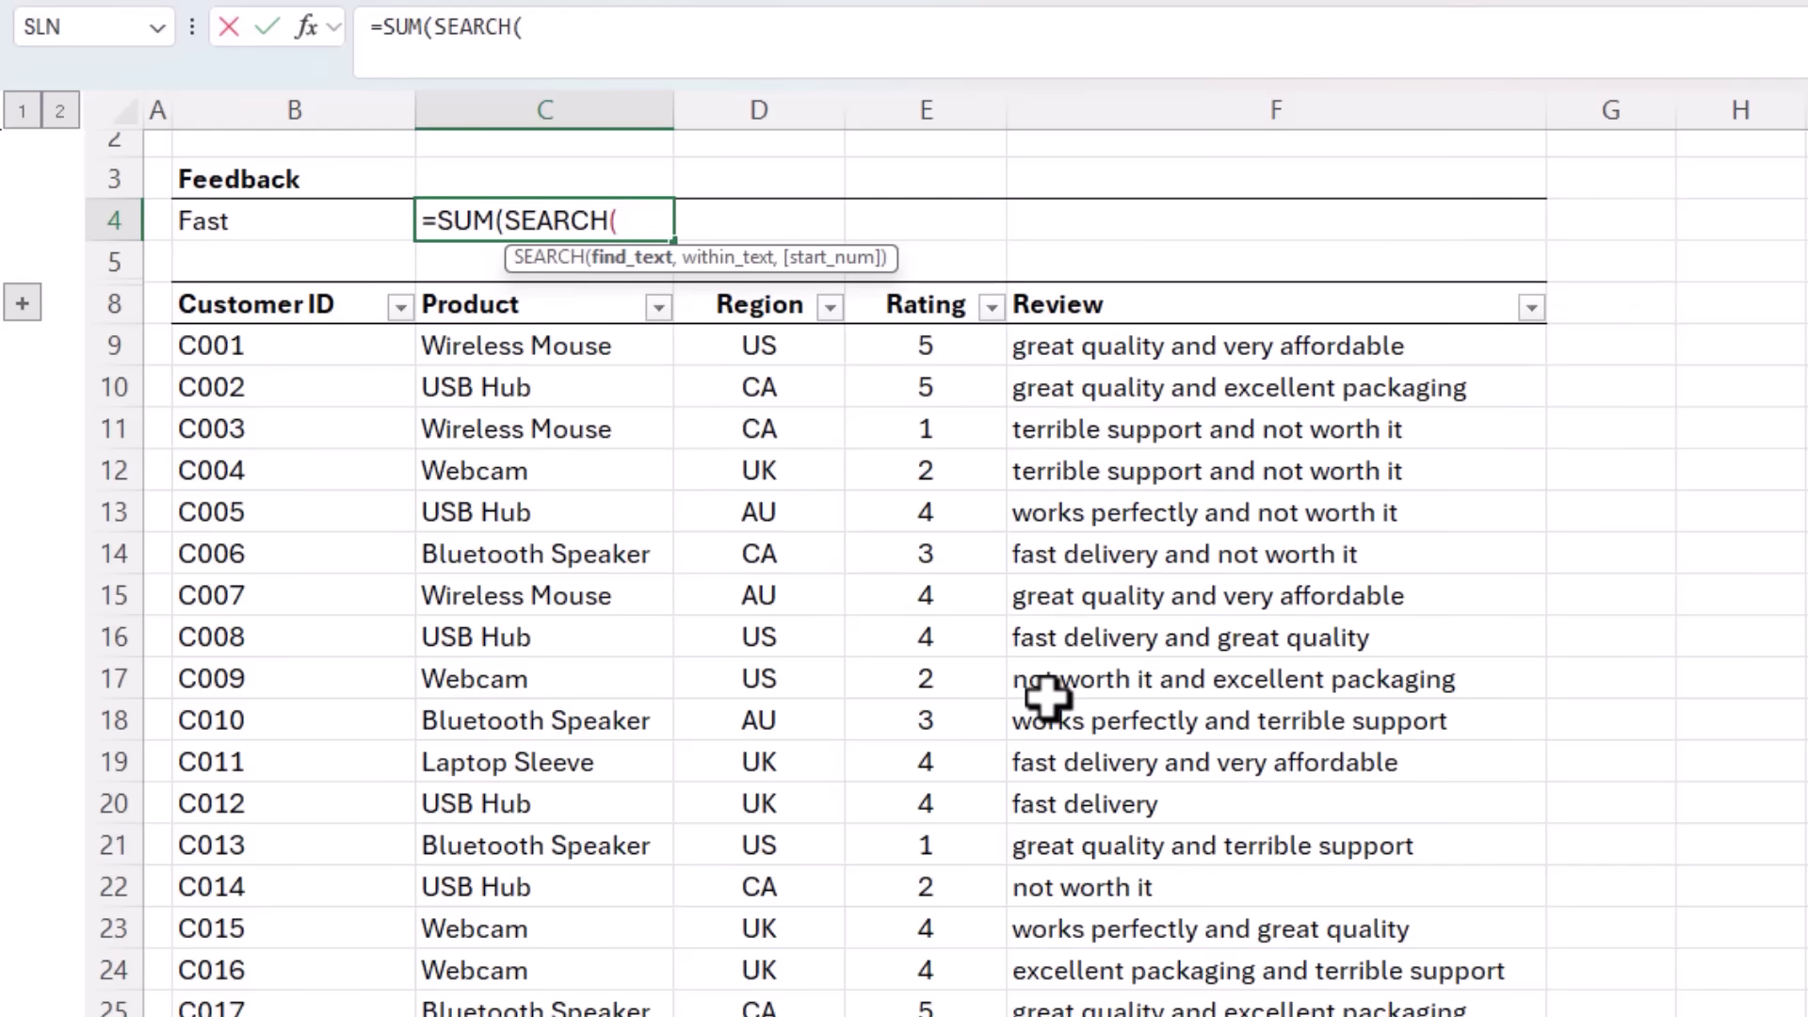
{"action": "type", "text": "\"fast\""}
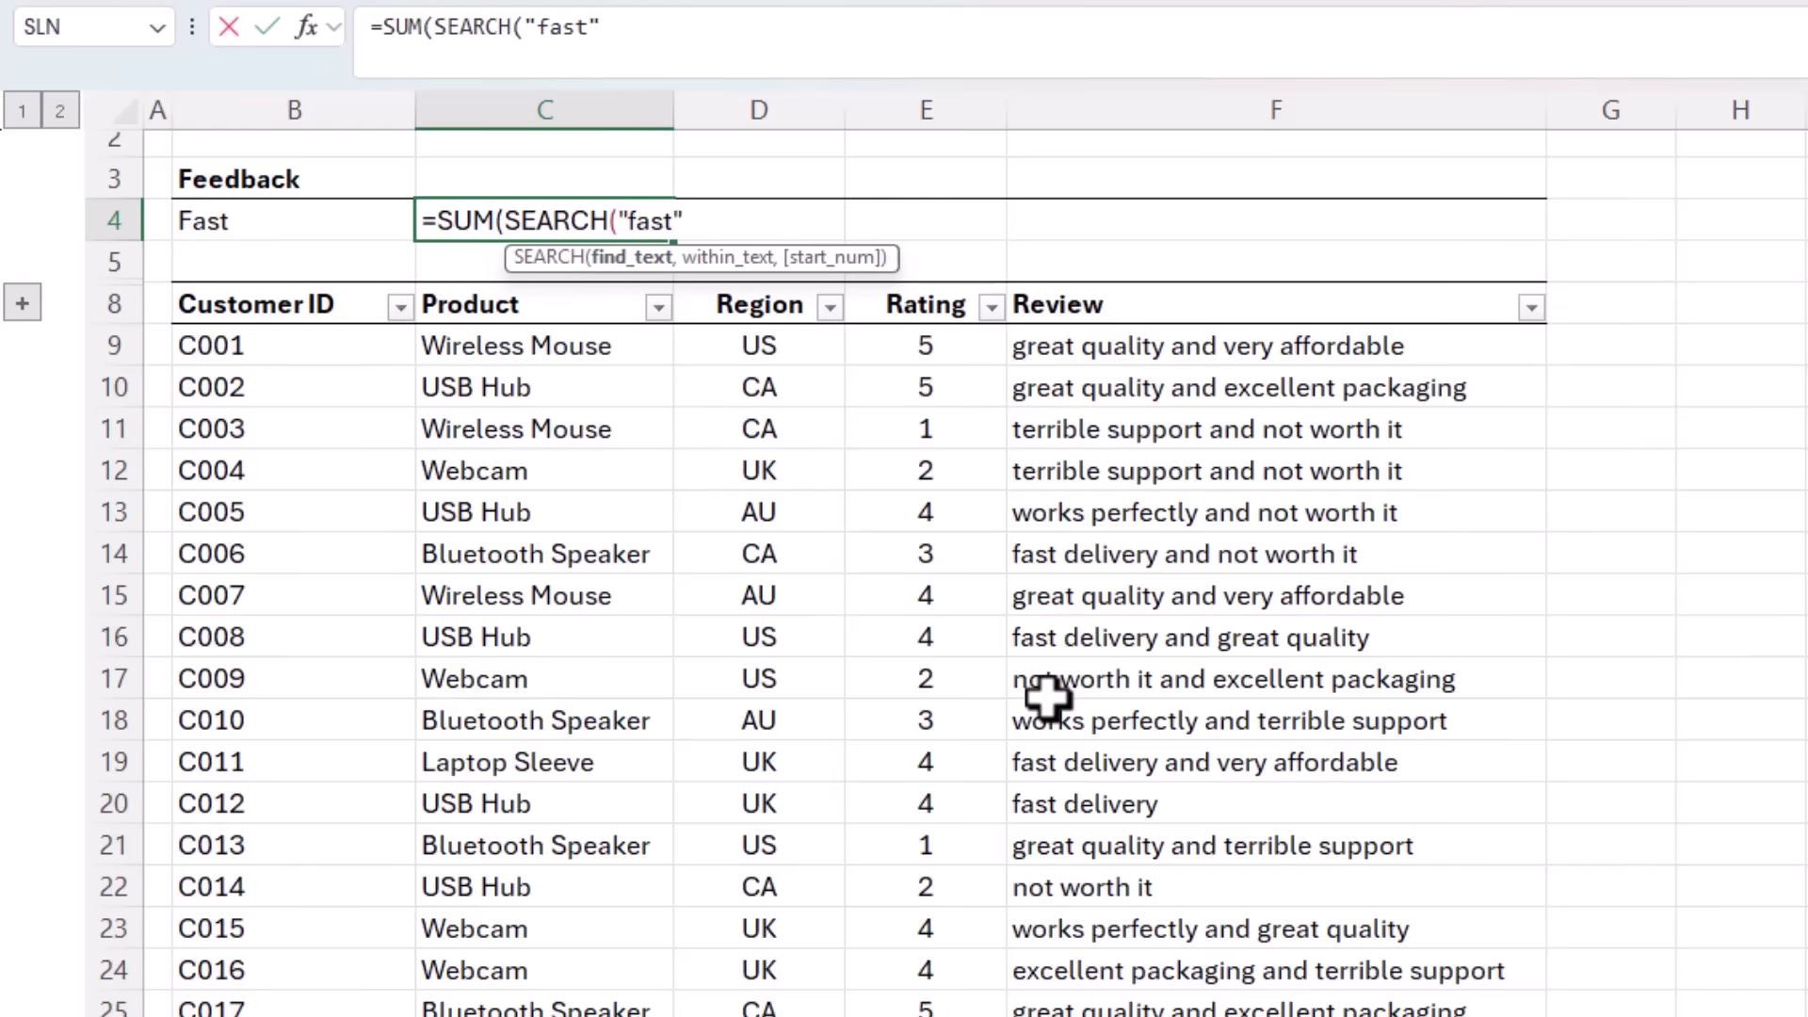
{"action": "type", "text": ","}
{"action": "left_click", "coordinate": [1124, 287]}
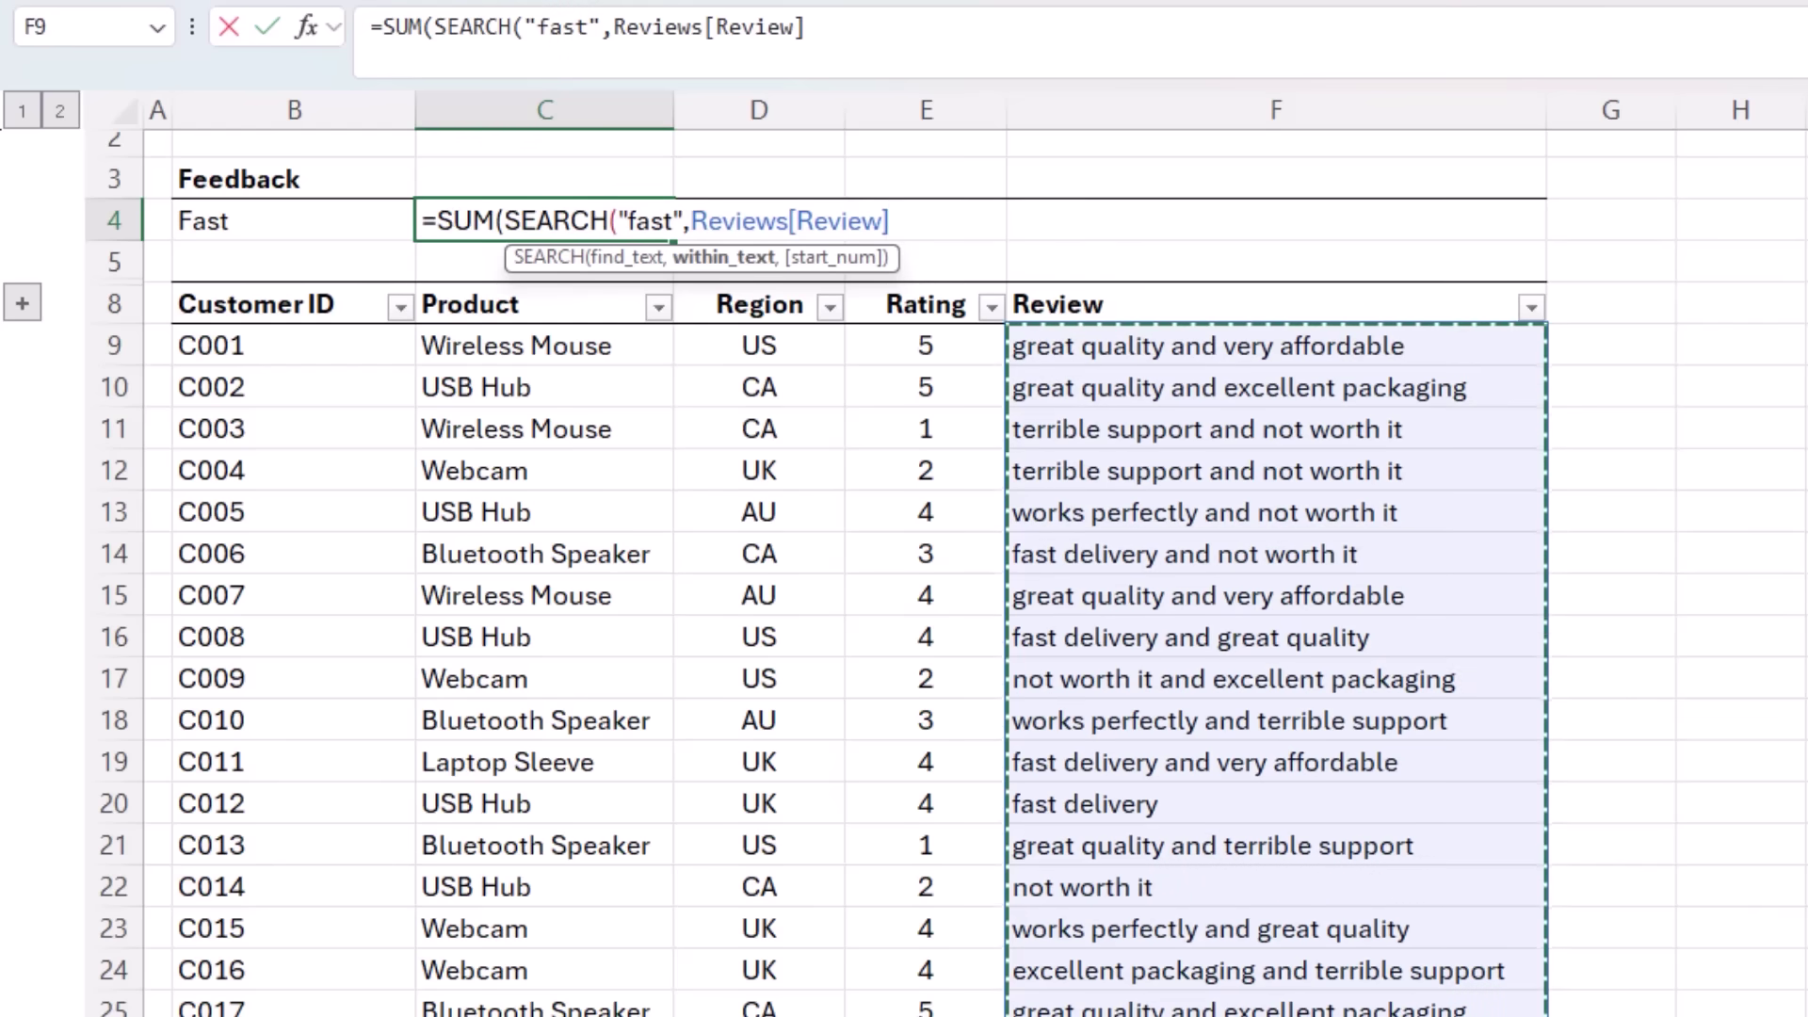
{"action": "type", "text": ")"}
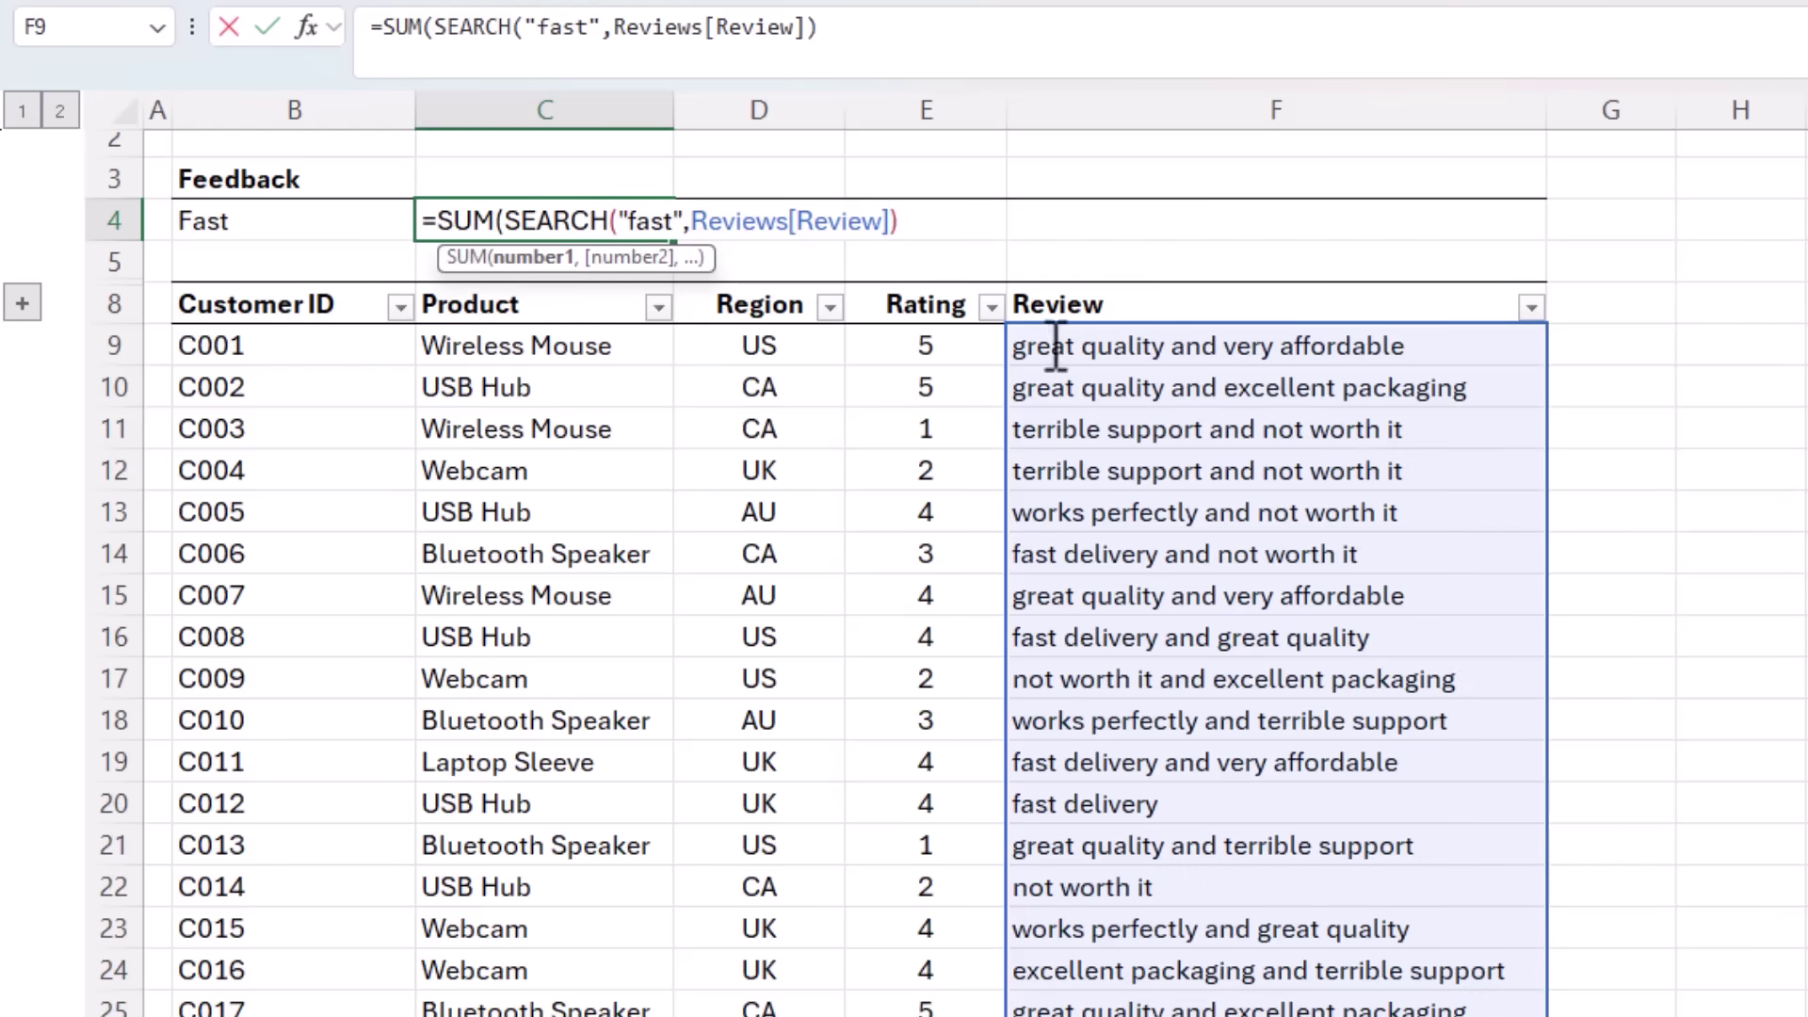
Wrap the SEARCH test in ISNUMBER and prefix it with -- after previewing its results
{"action": "left_click_drag", "start_coordinate": [505, 220], "coordinate": [905, 220]}
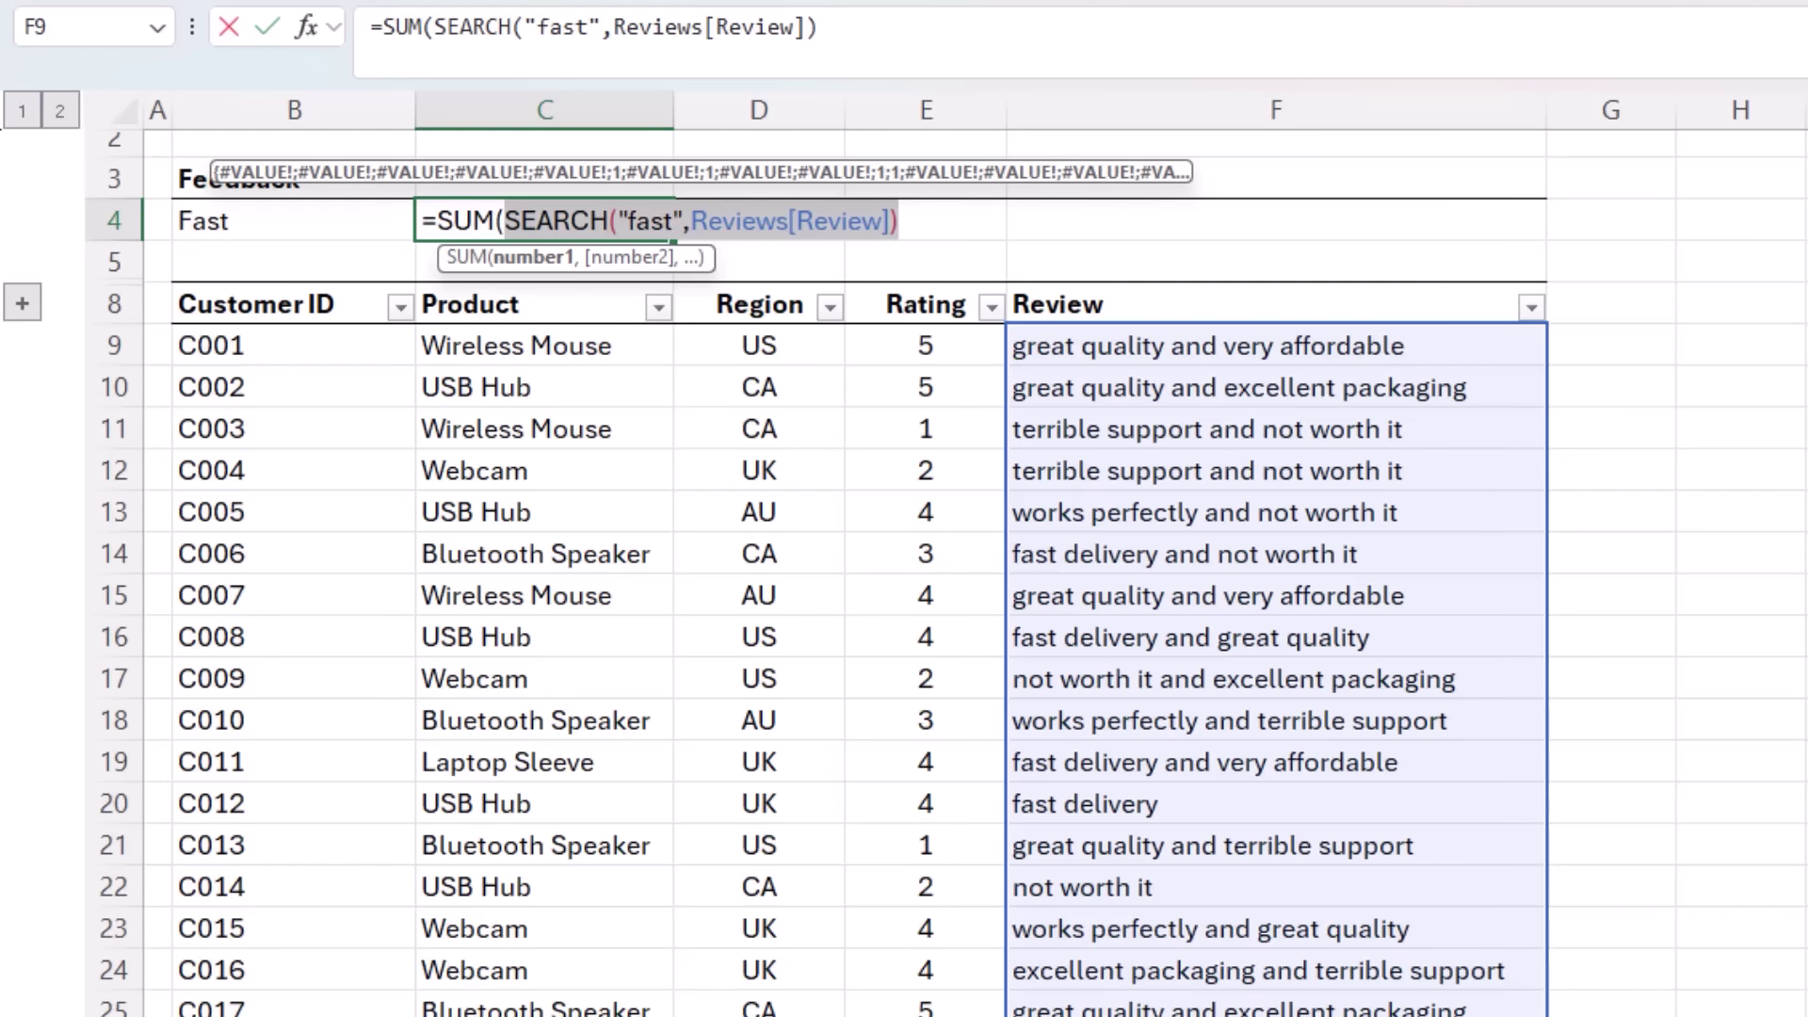
{"action": "left_click", "coordinate": [509, 223]}
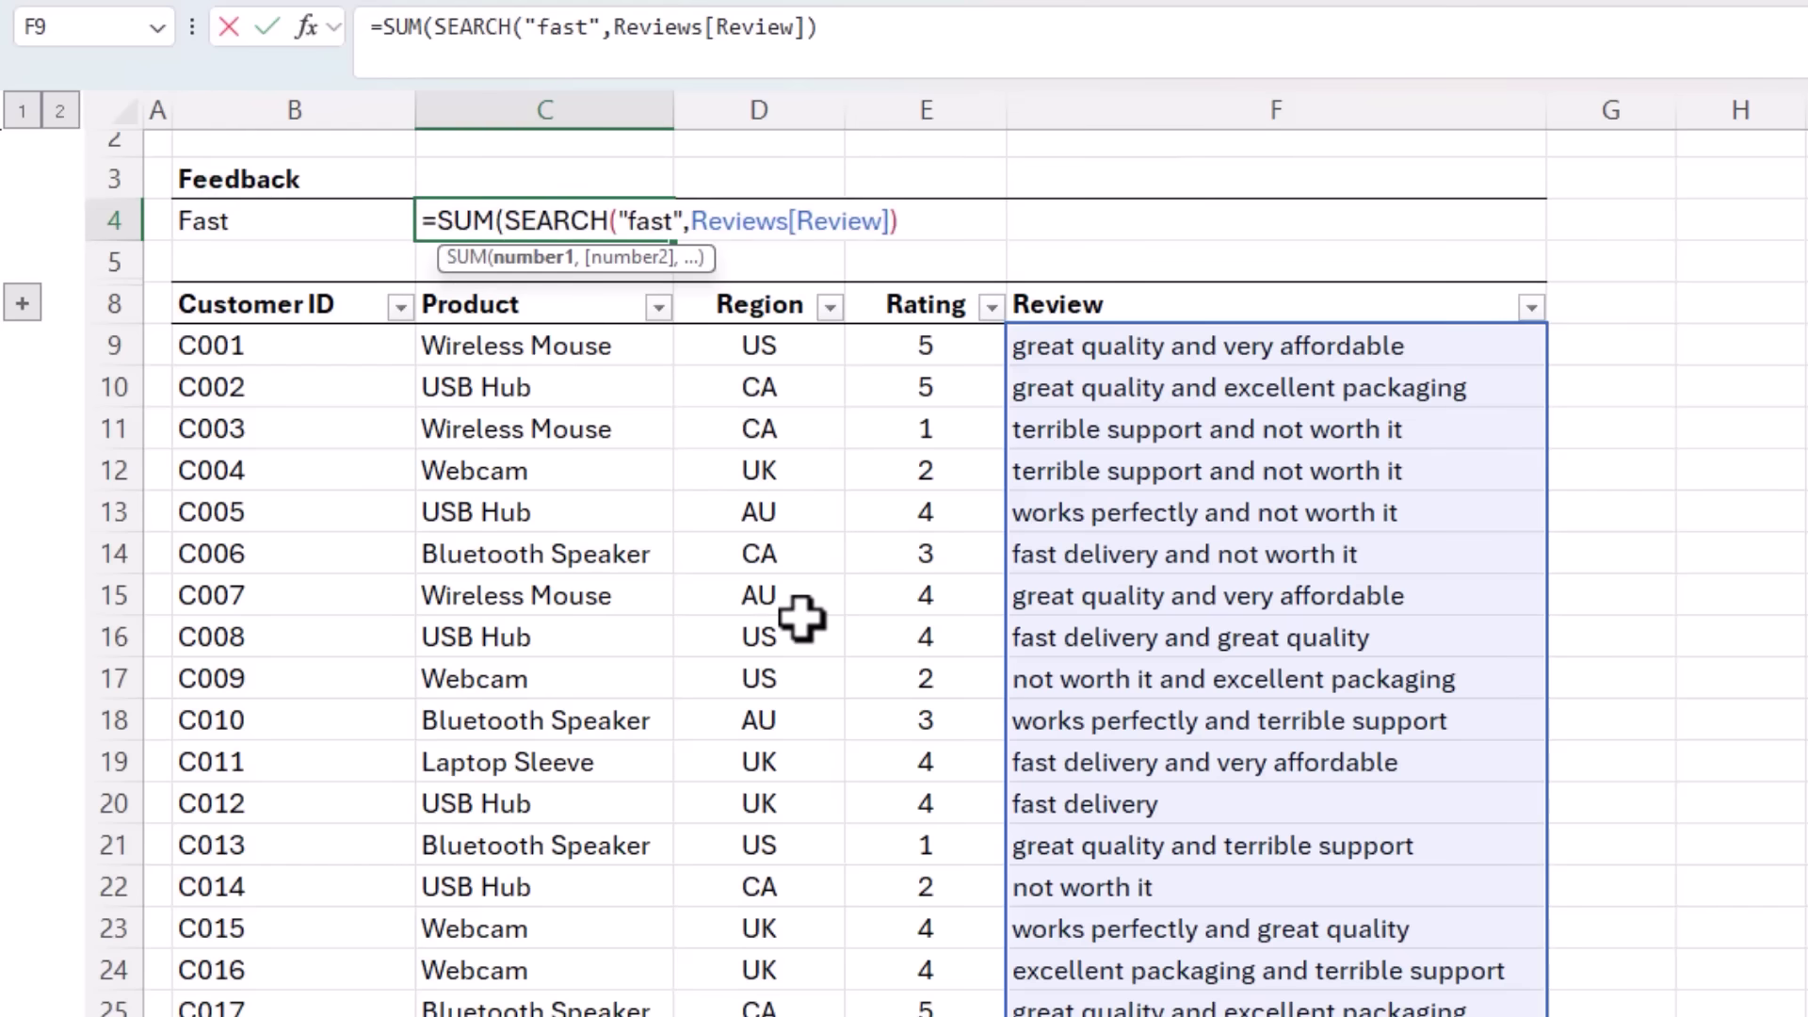
{"action": "type", "text": "isnu"}
{"action": "key", "text": "Tab"}
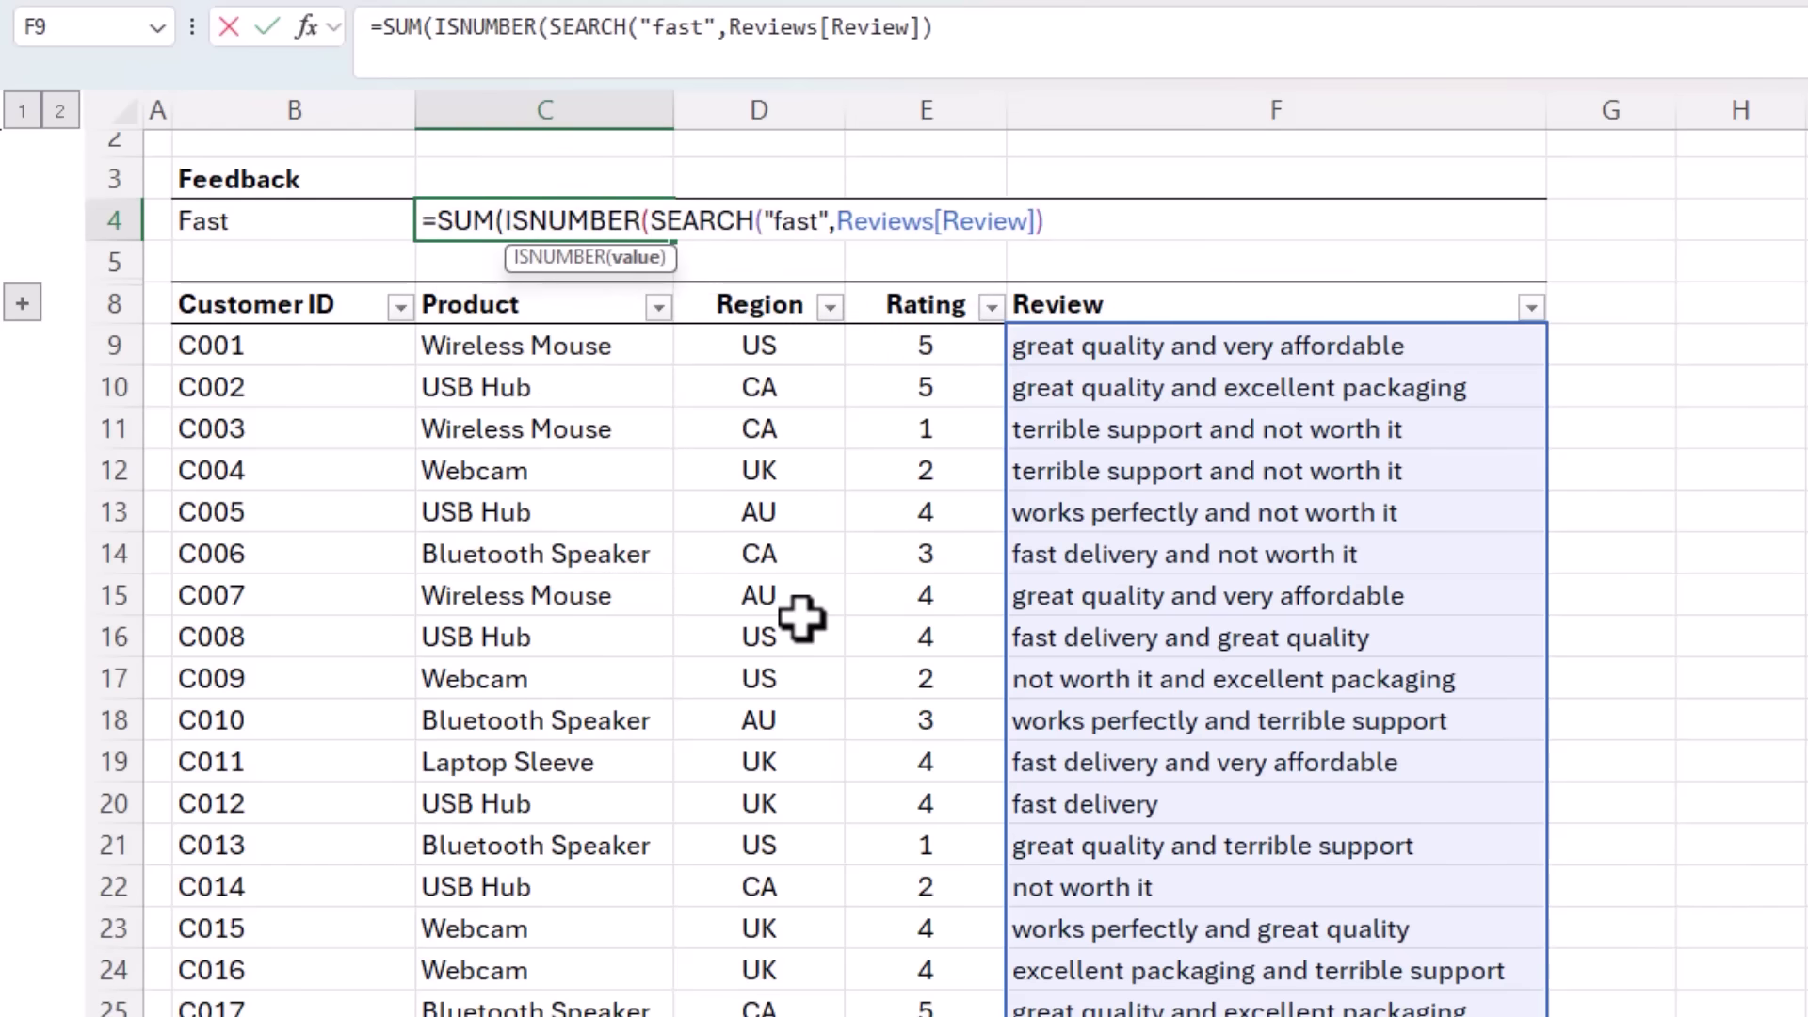
{"action": "type", "text": ")"}
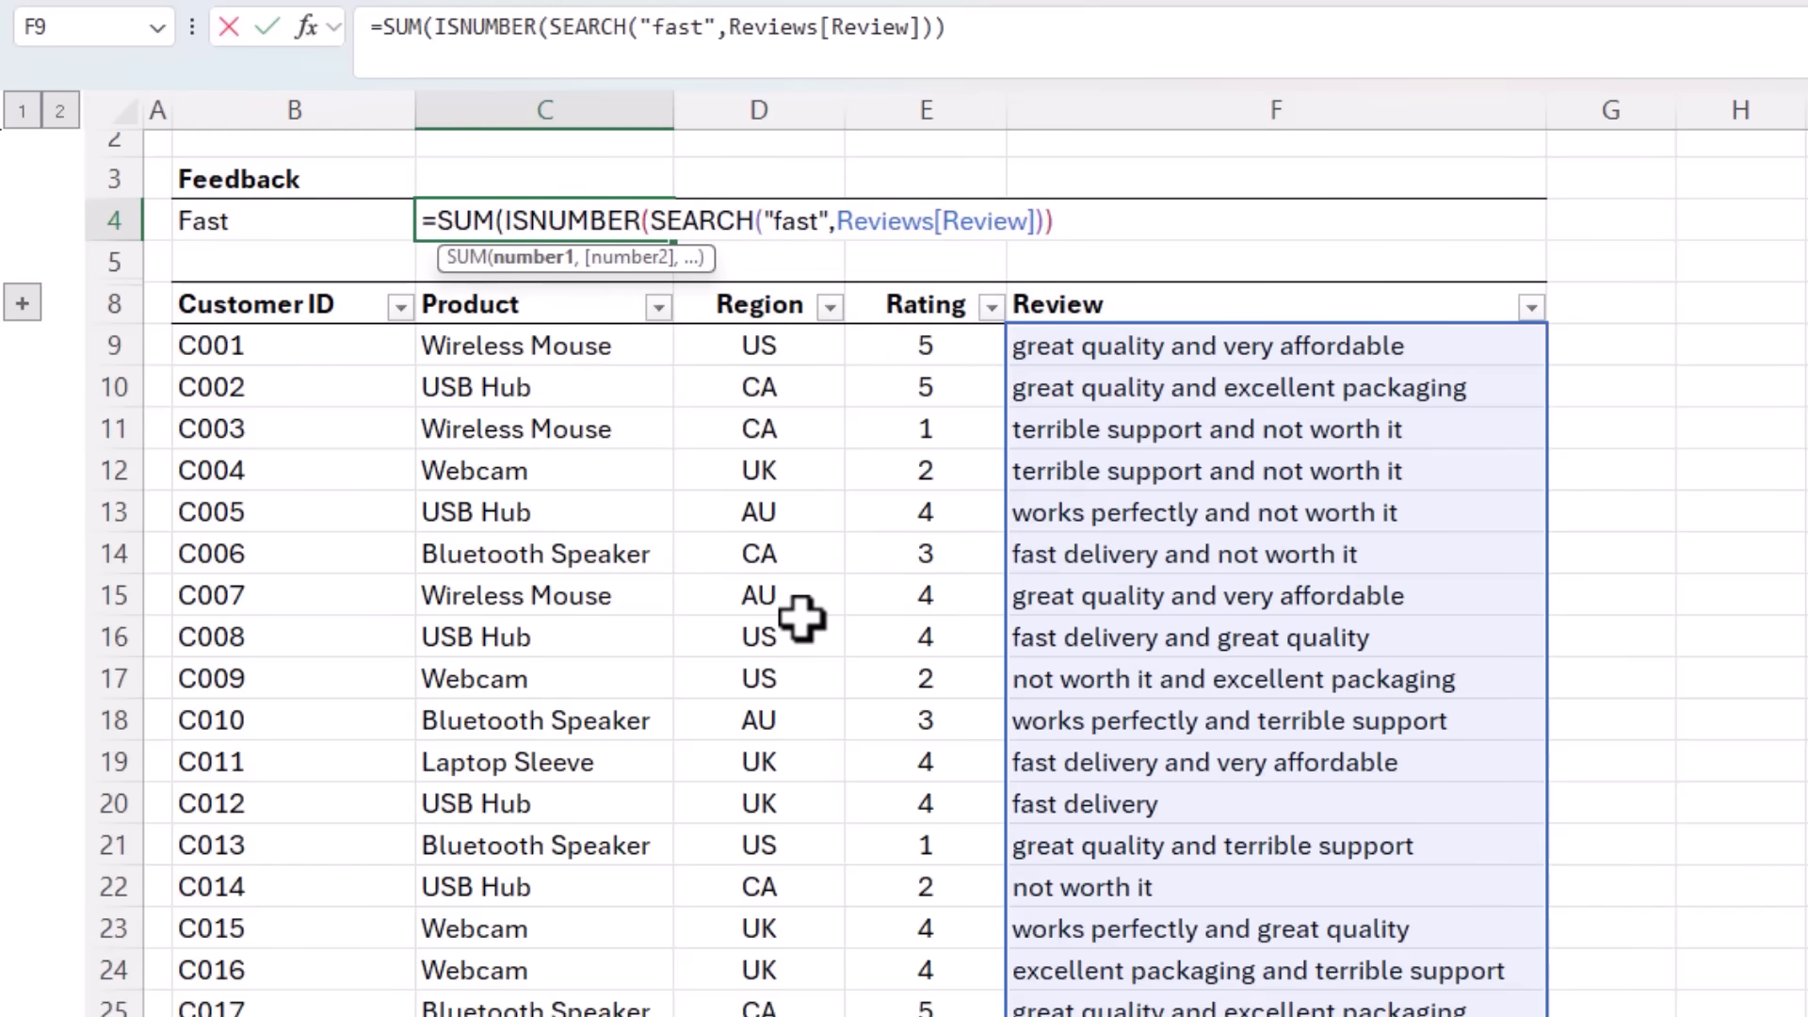
{"action": "left_click", "coordinate": [508, 220], "text": "shift"}
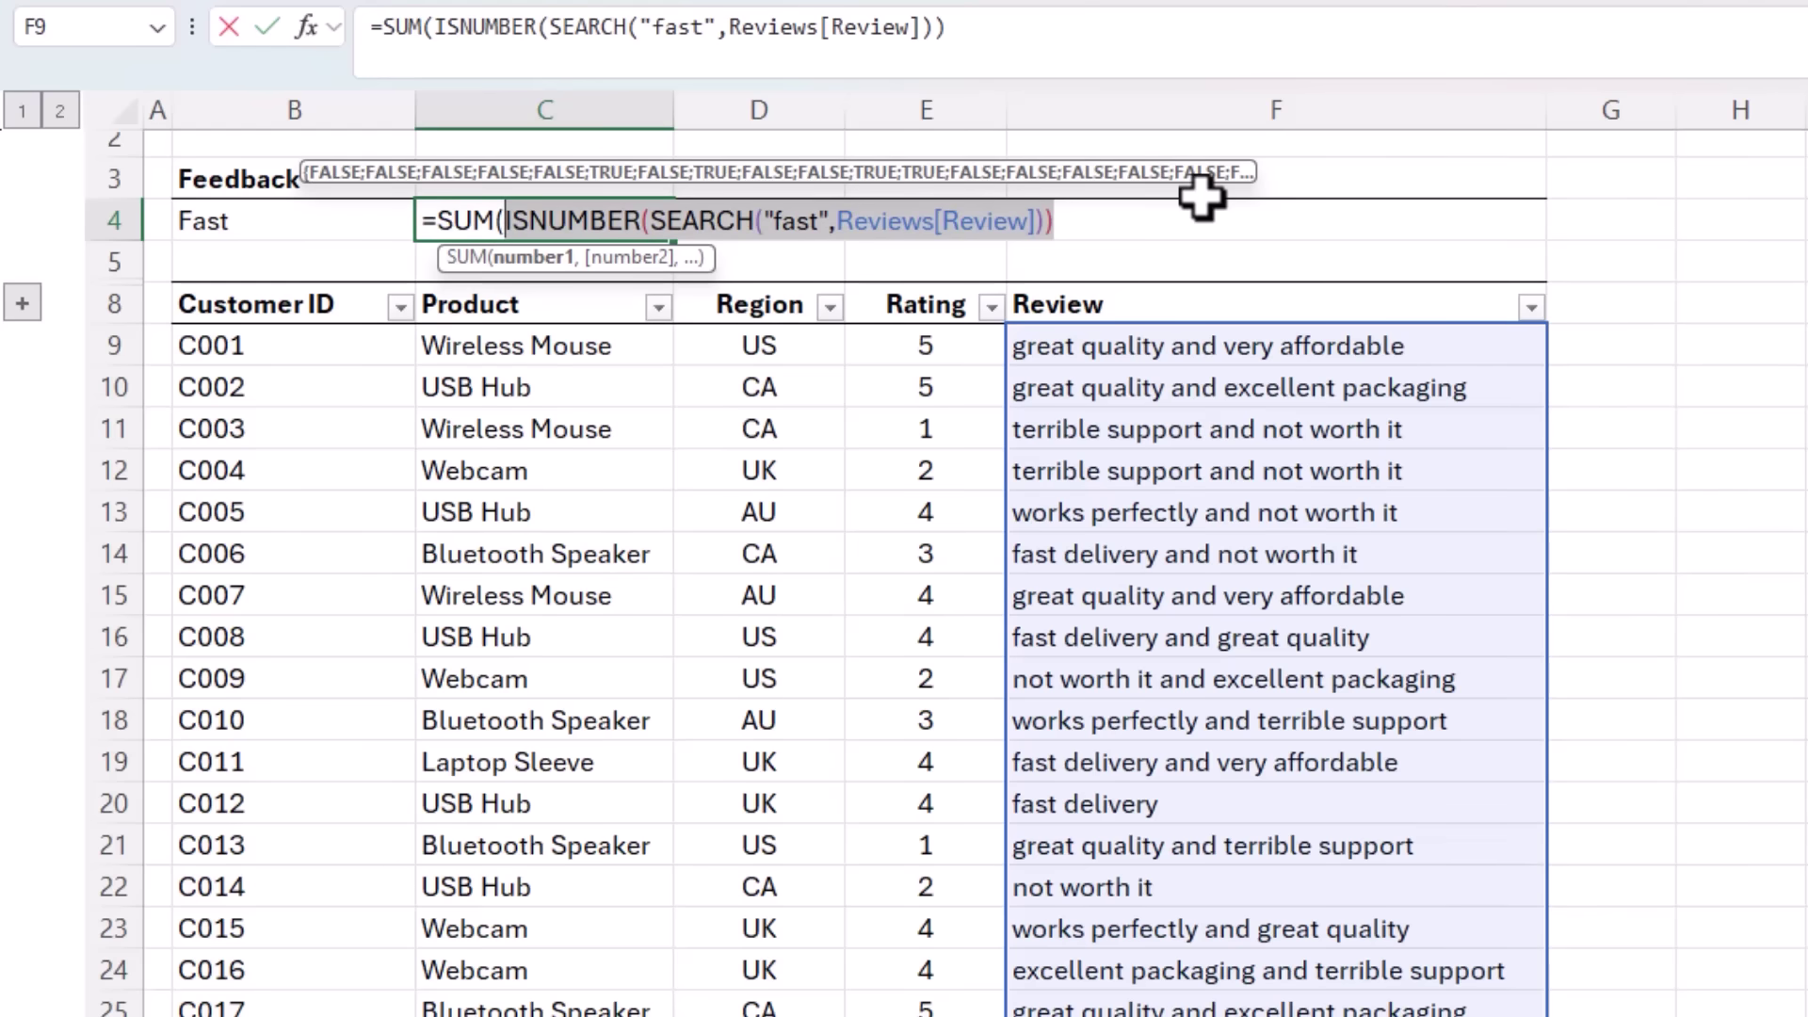
{"action": "left_click", "coordinate": [508, 222]}
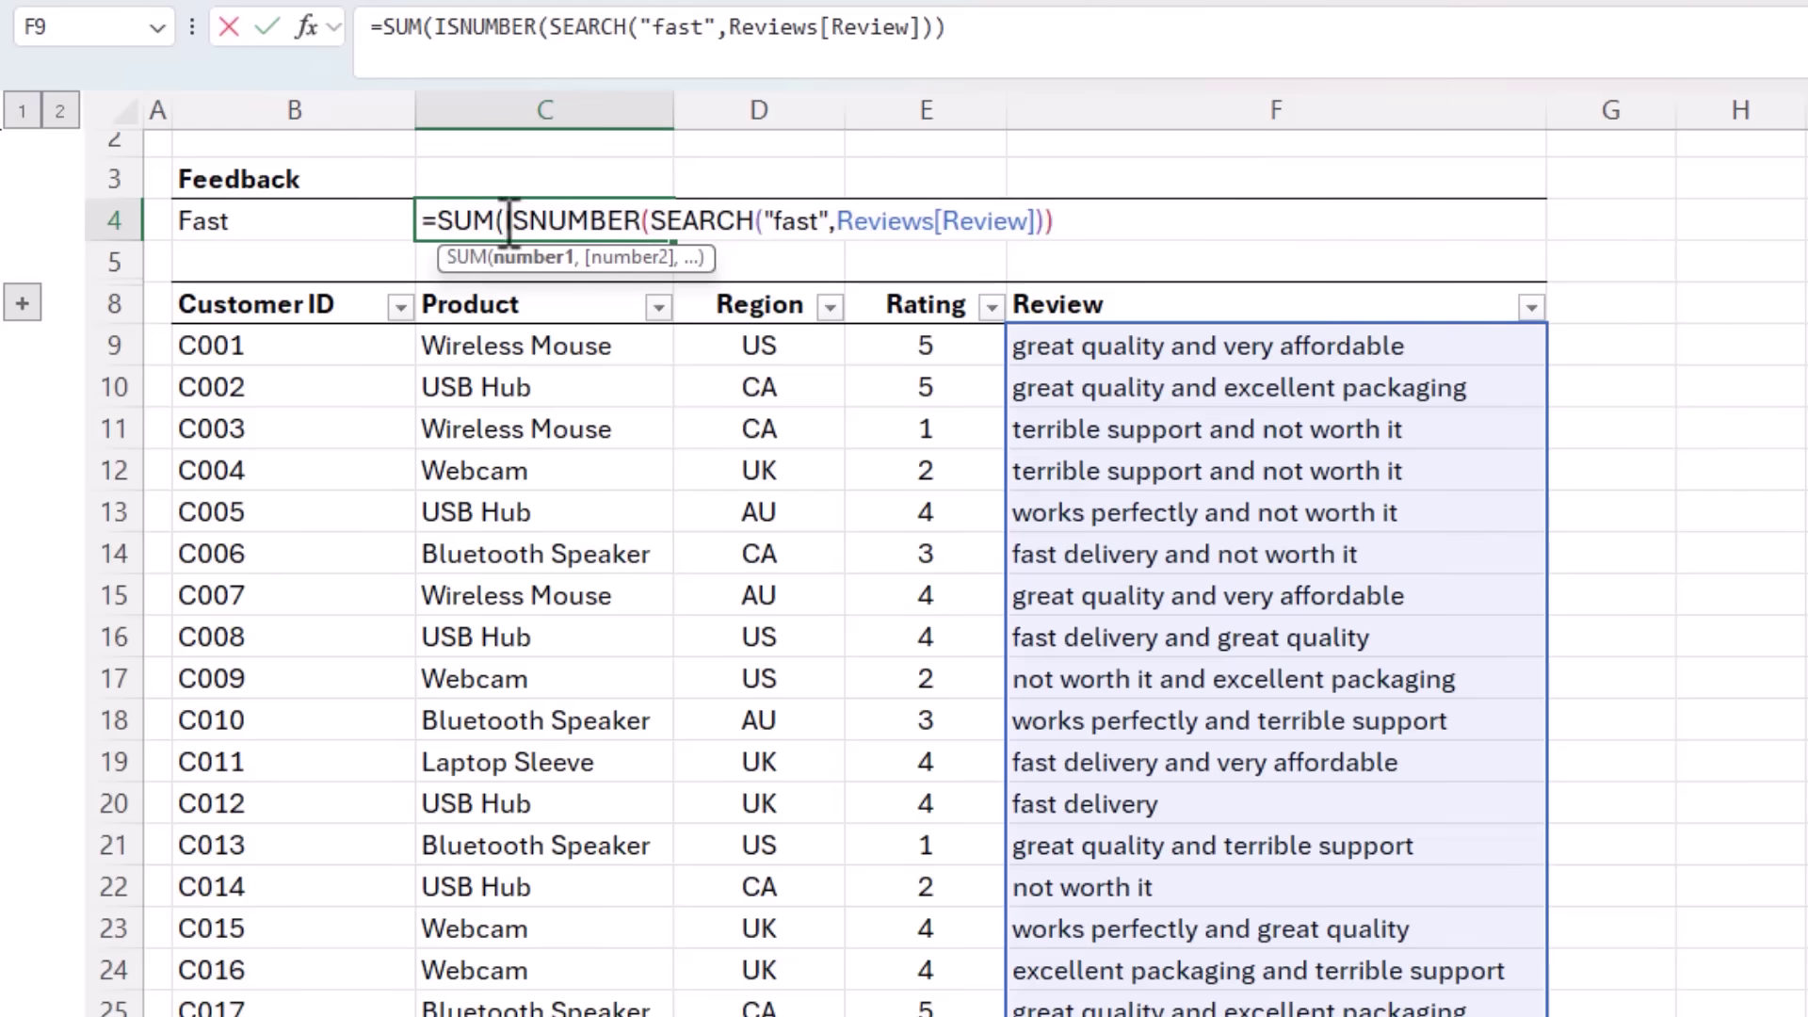
{"action": "type", "text": "--"}
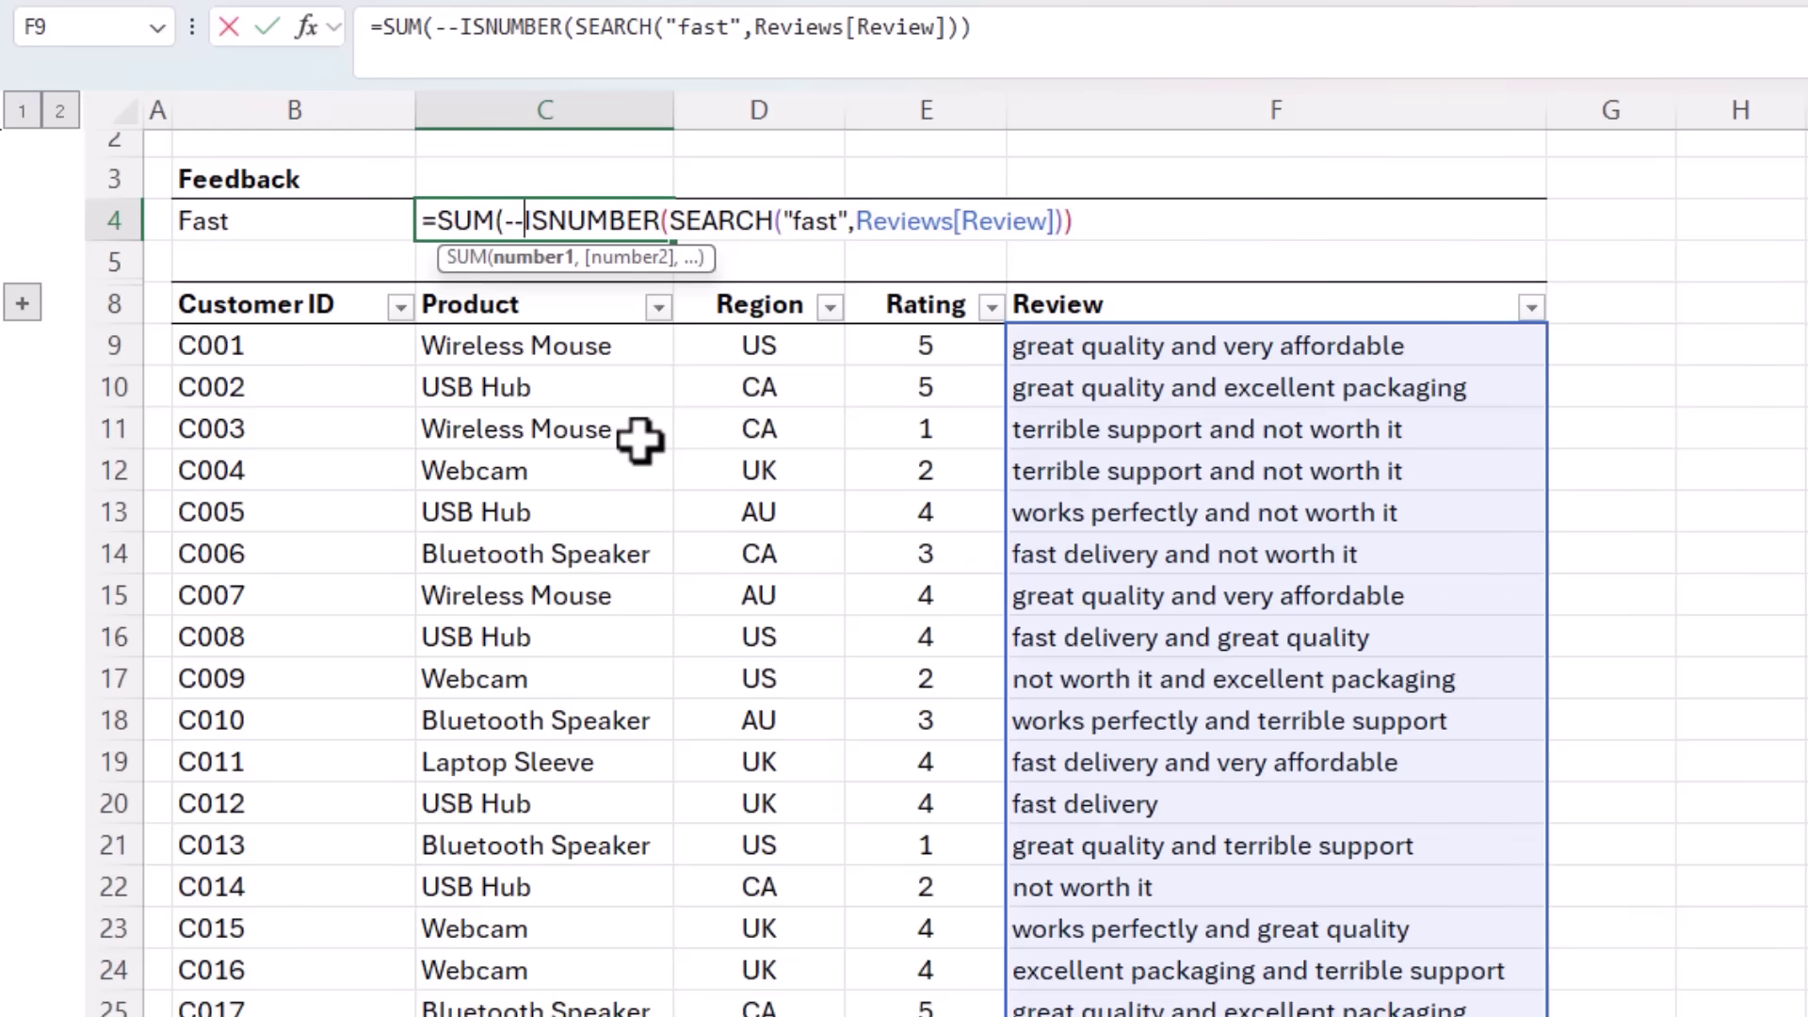
Close the C4 formula's last bracket and commit it, returning 8
{"action": "left_click", "coordinate": [1109, 219]}
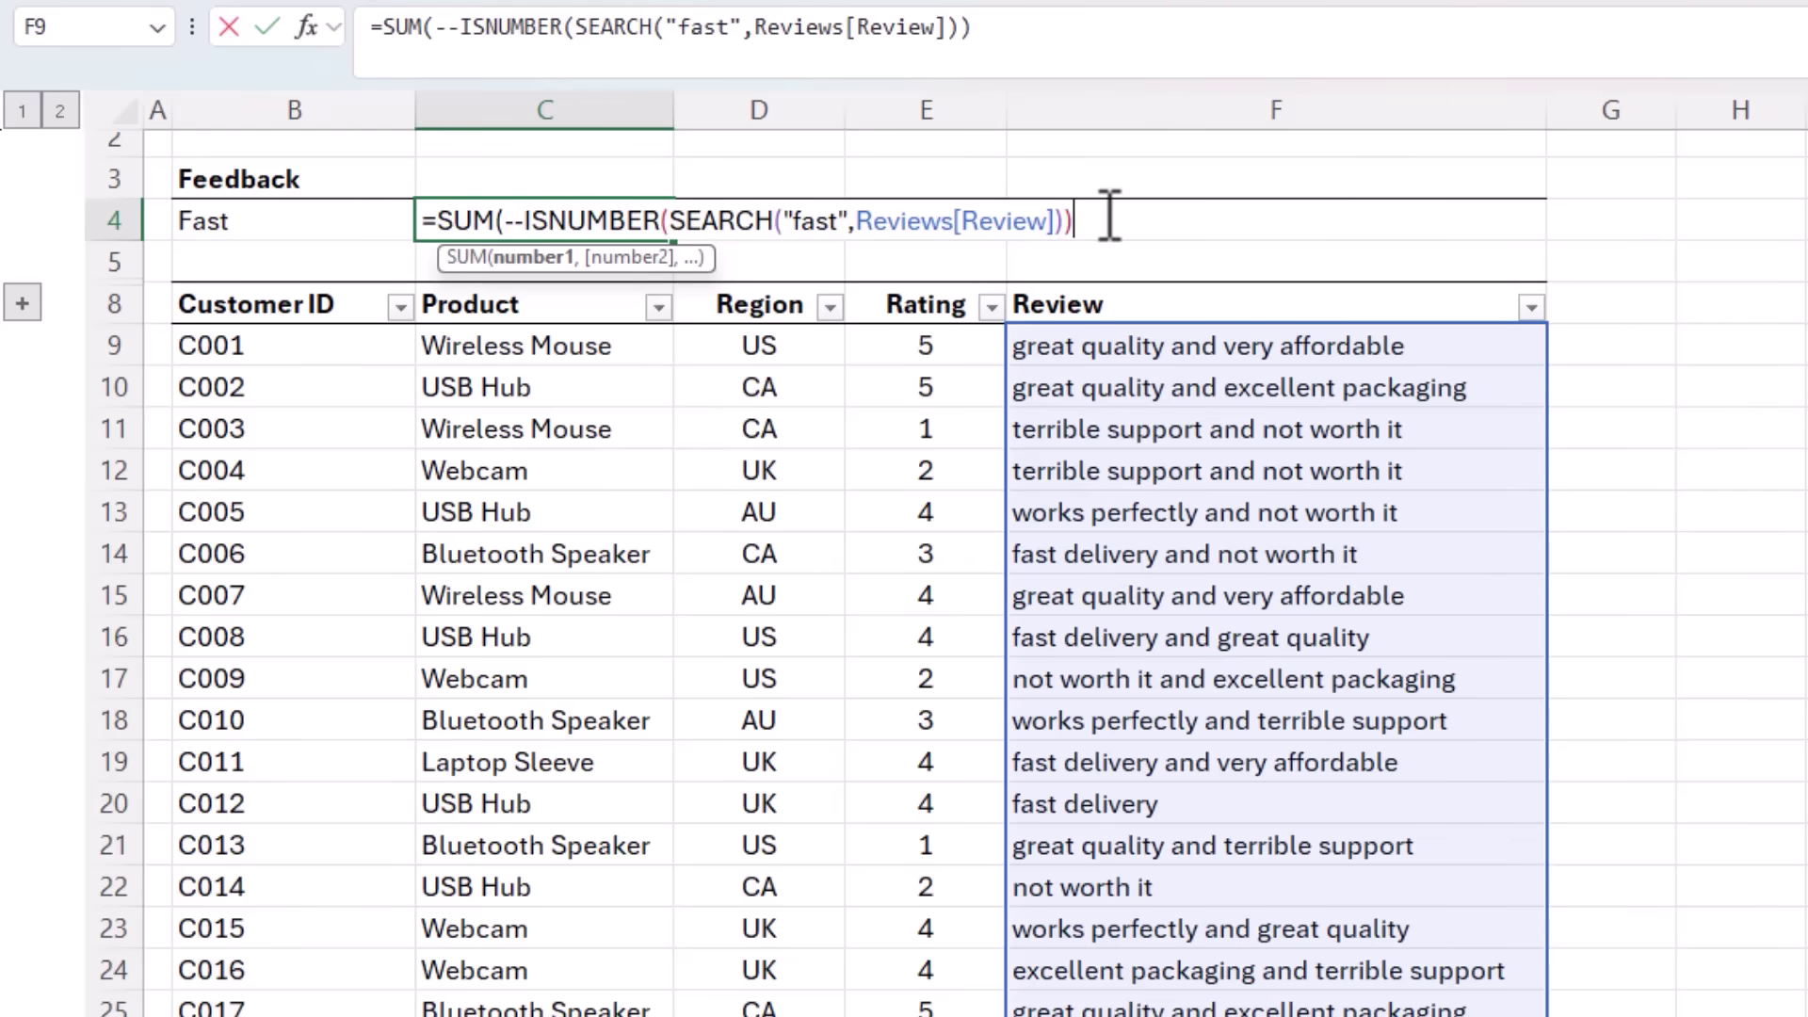
{"action": "left_click", "coordinate": [517, 221], "text": "shift"}
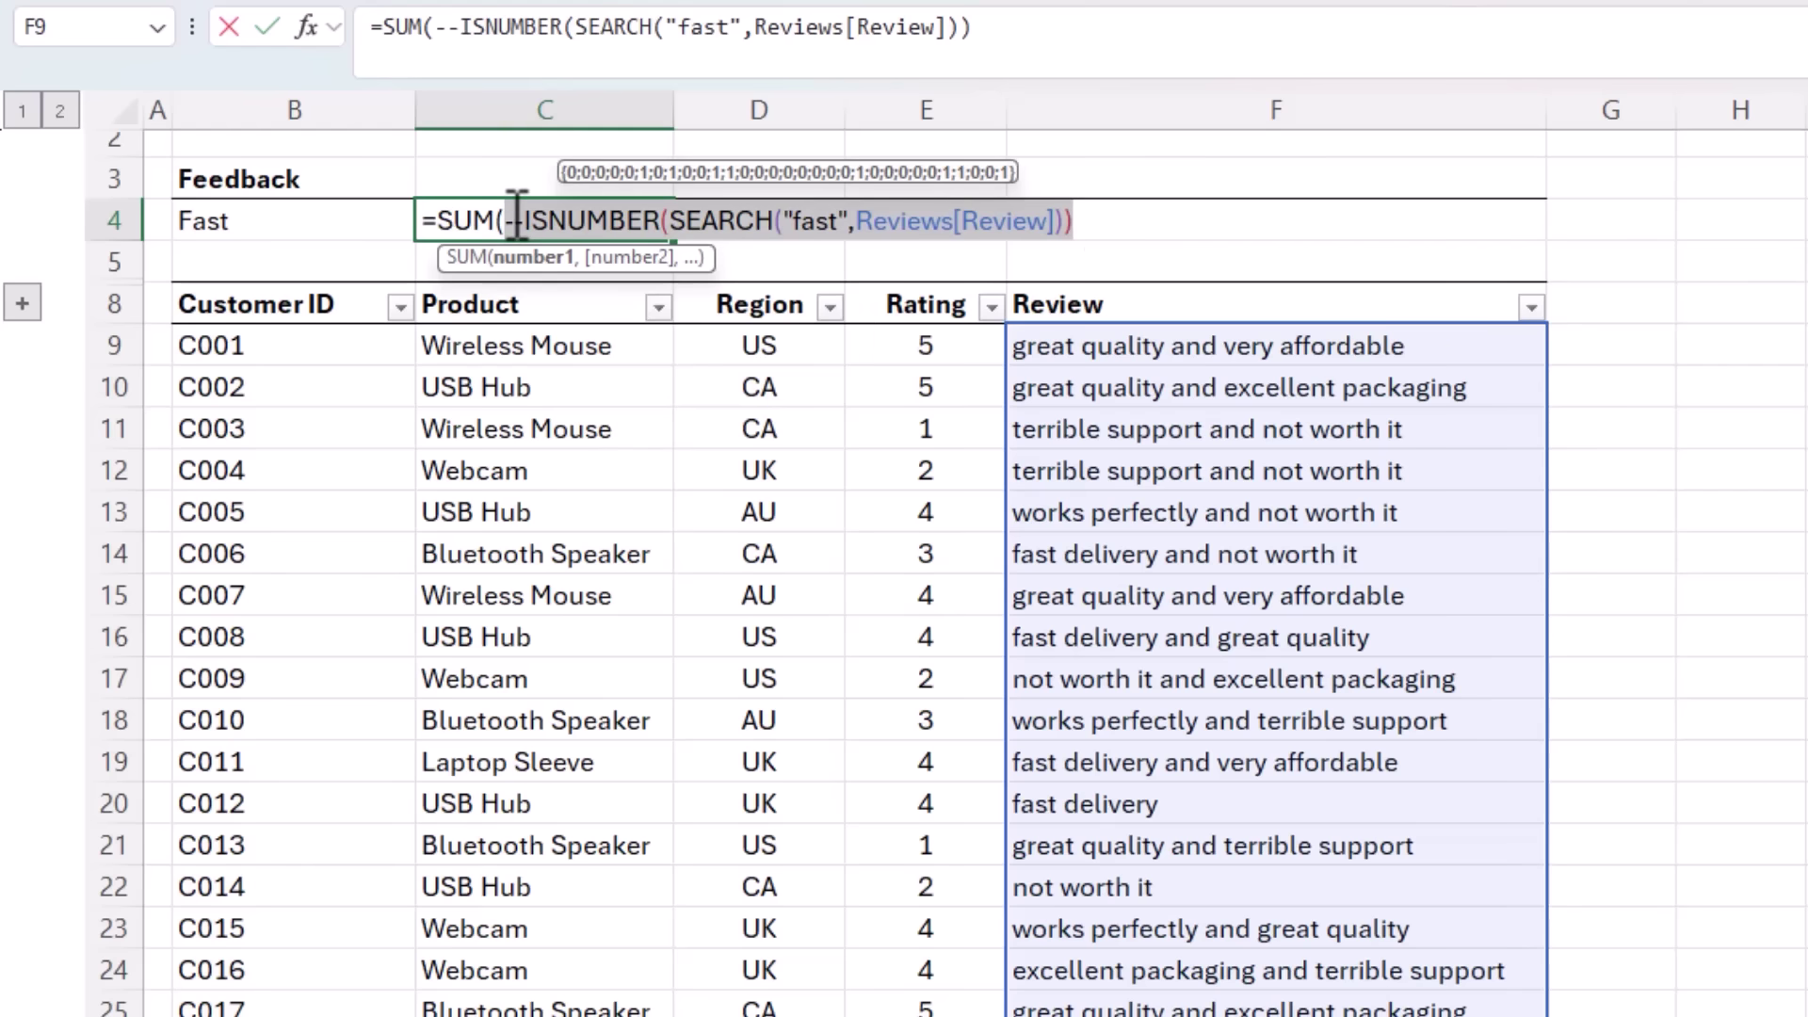
{"action": "left_click", "coordinate": [1093, 222]}
{"action": "type", "text": ")"}
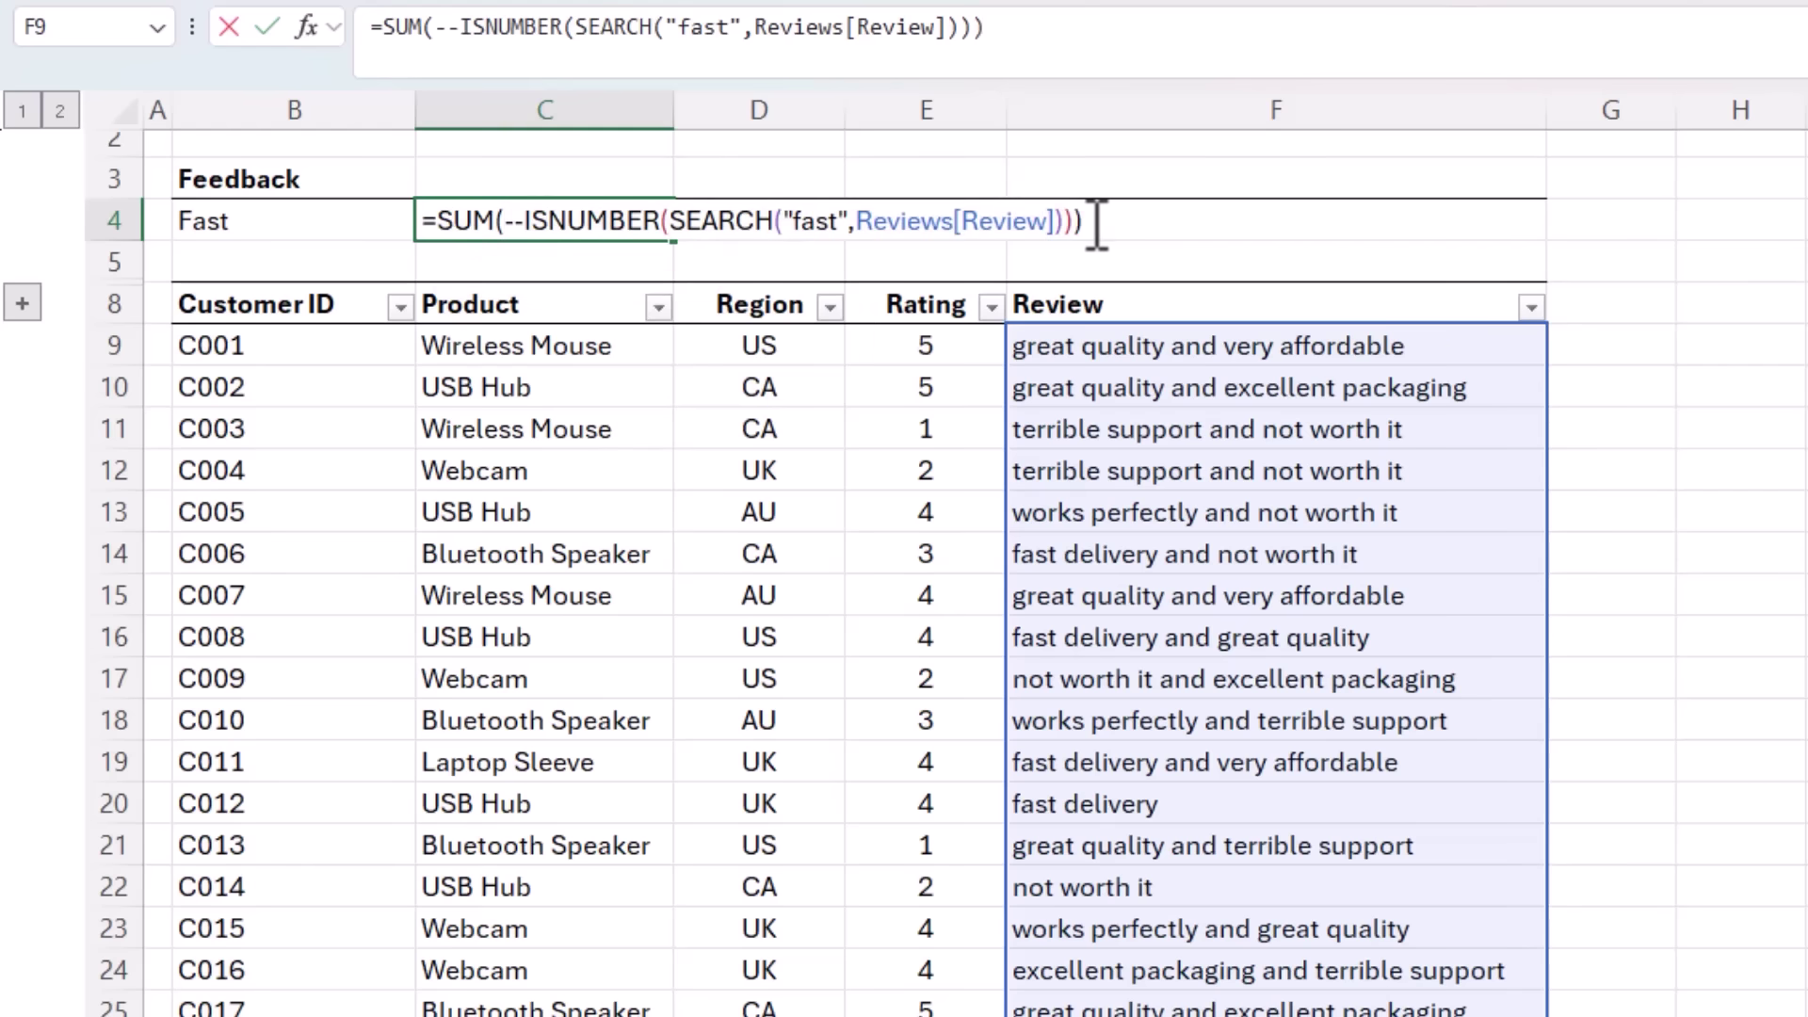
{"action": "key", "text": "Return"}
Expand the hidden row and start C6 with =SUM(SIGN(ISNUMBER(SEARCH("fast",Reviews[Review]
{"action": "key", "text": "Up"}
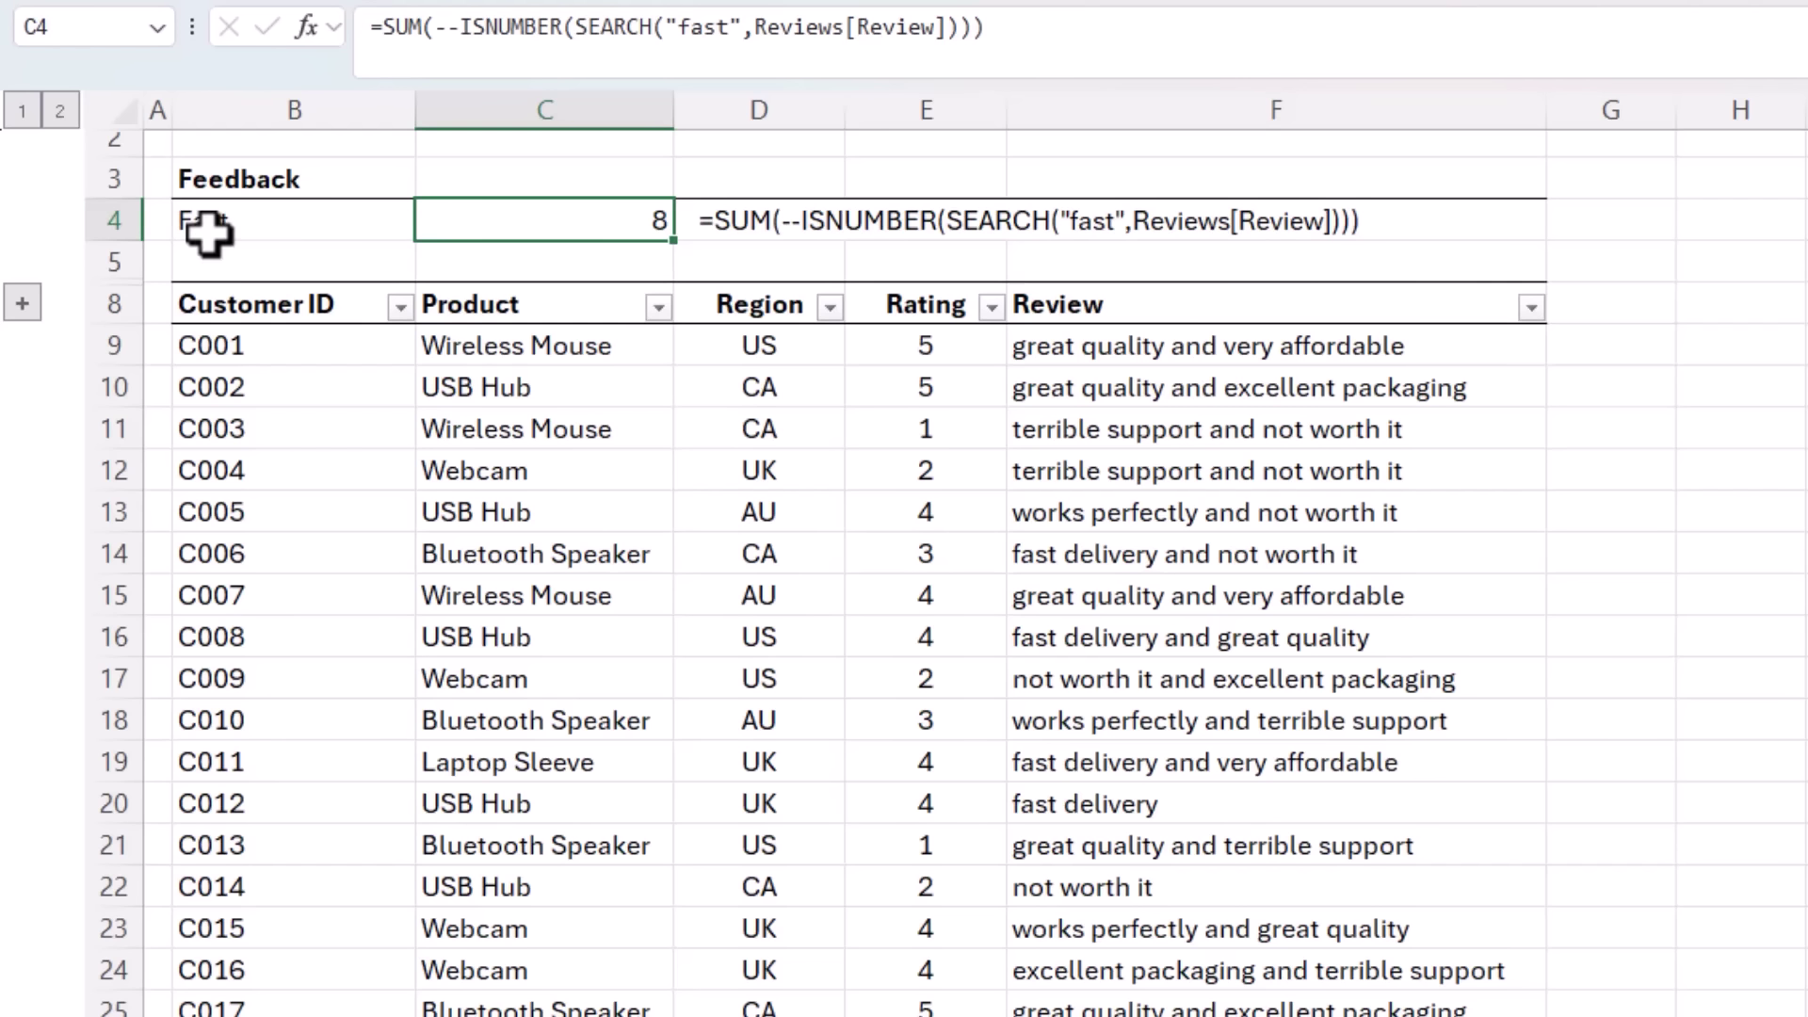
{"action": "left_click", "coordinate": [22, 301]}
{"action": "key", "text": "Down"}
{"action": "key", "text": "Down"}
{"action": "type", "text": "=sum"}
{"action": "key", "text": "Tab"}
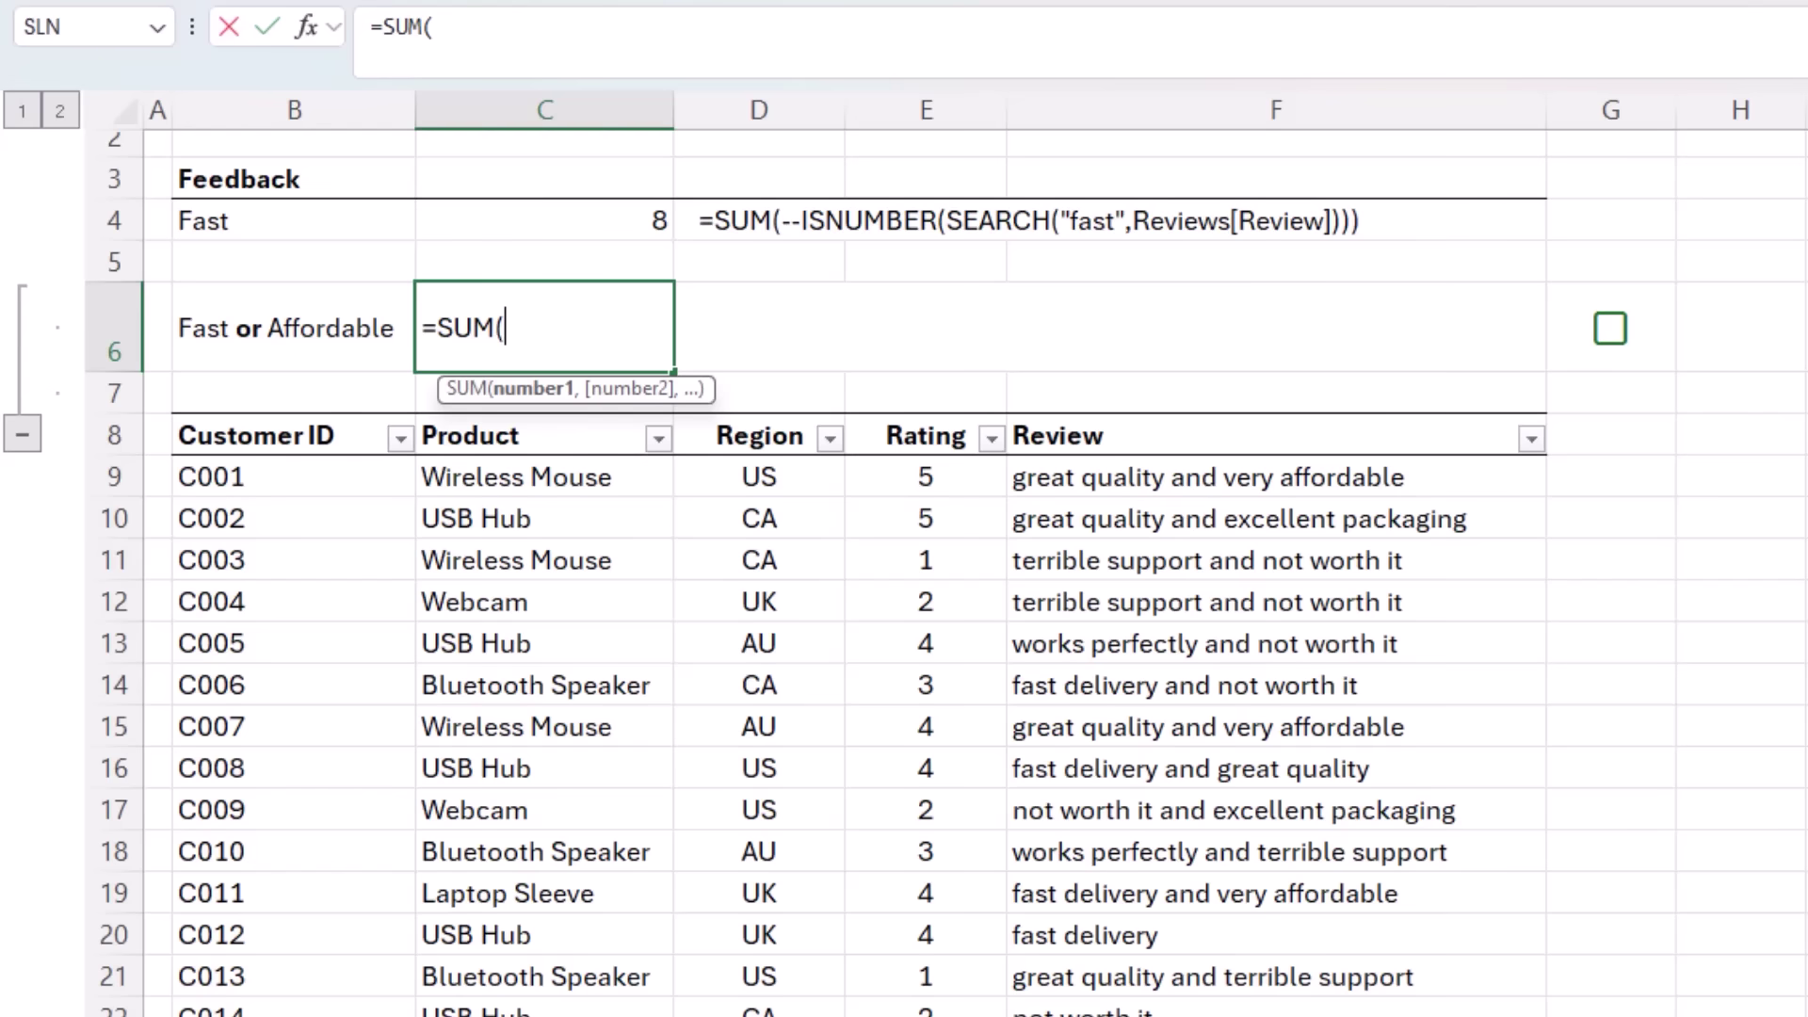
{"action": "type", "text": "sign"}
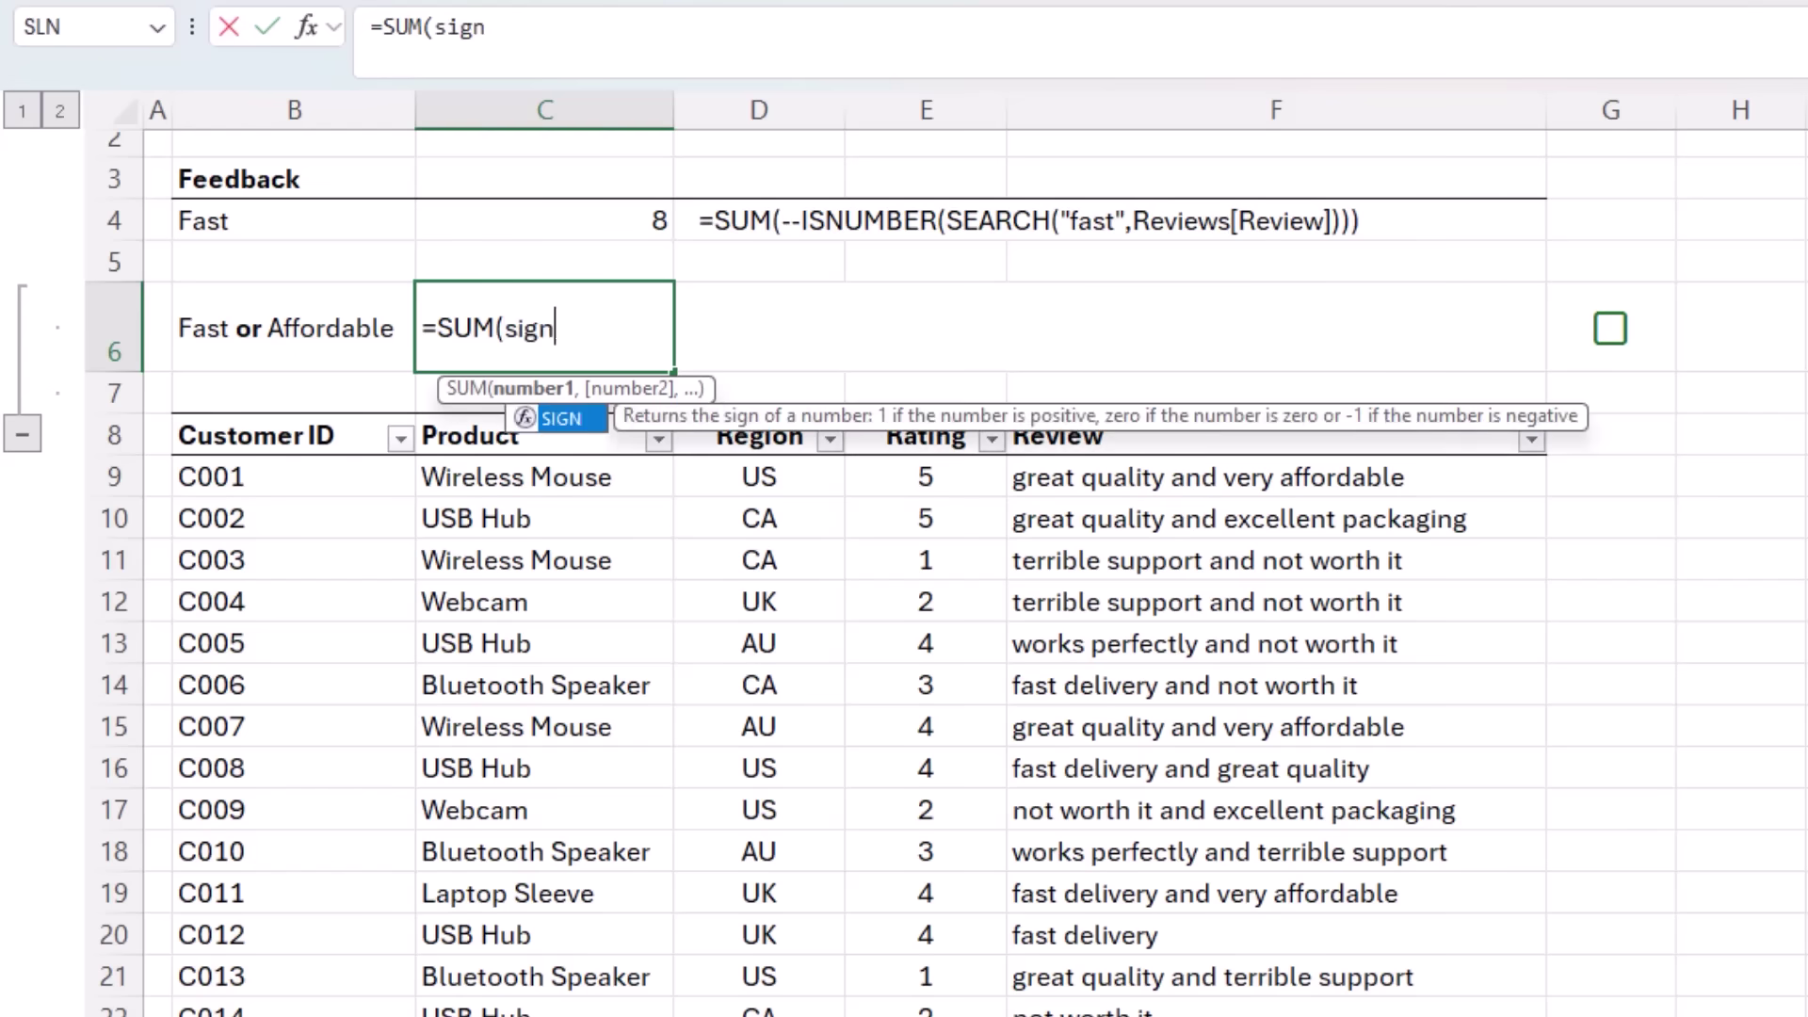
{"action": "key", "text": "Tab"}
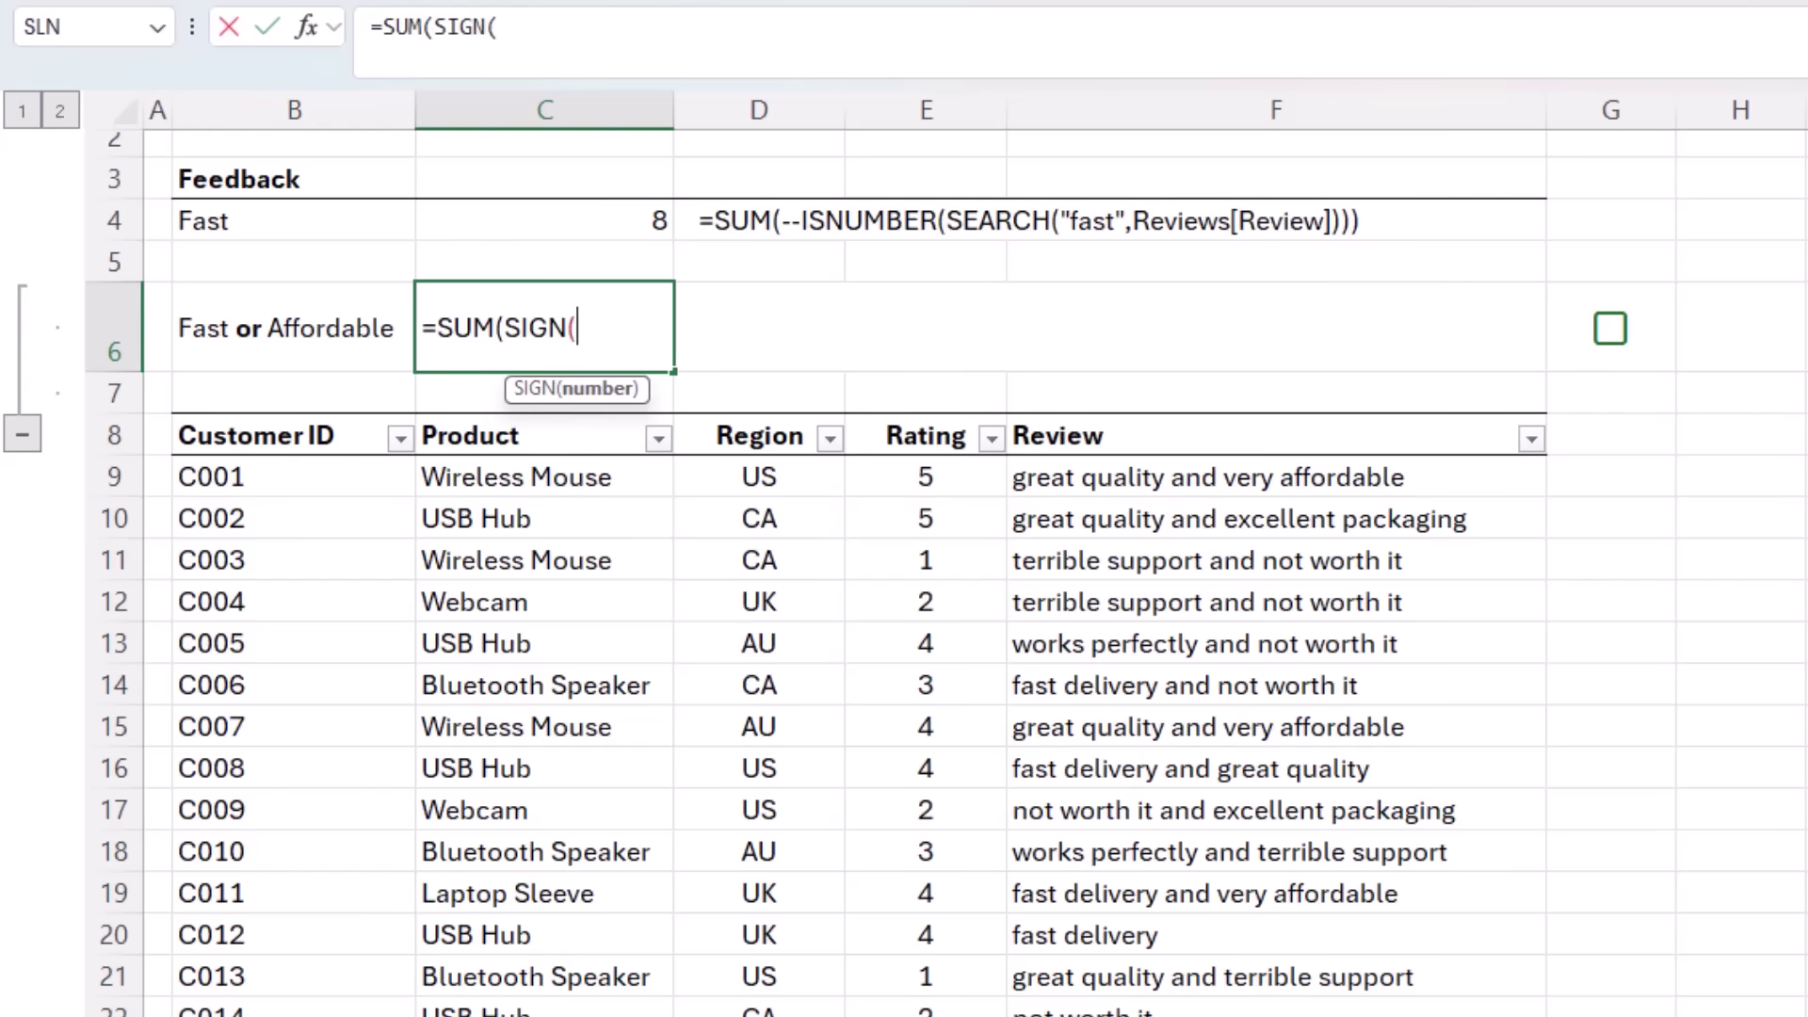
{"action": "type", "text": "isnu"}
{"action": "key", "text": "Tab"}
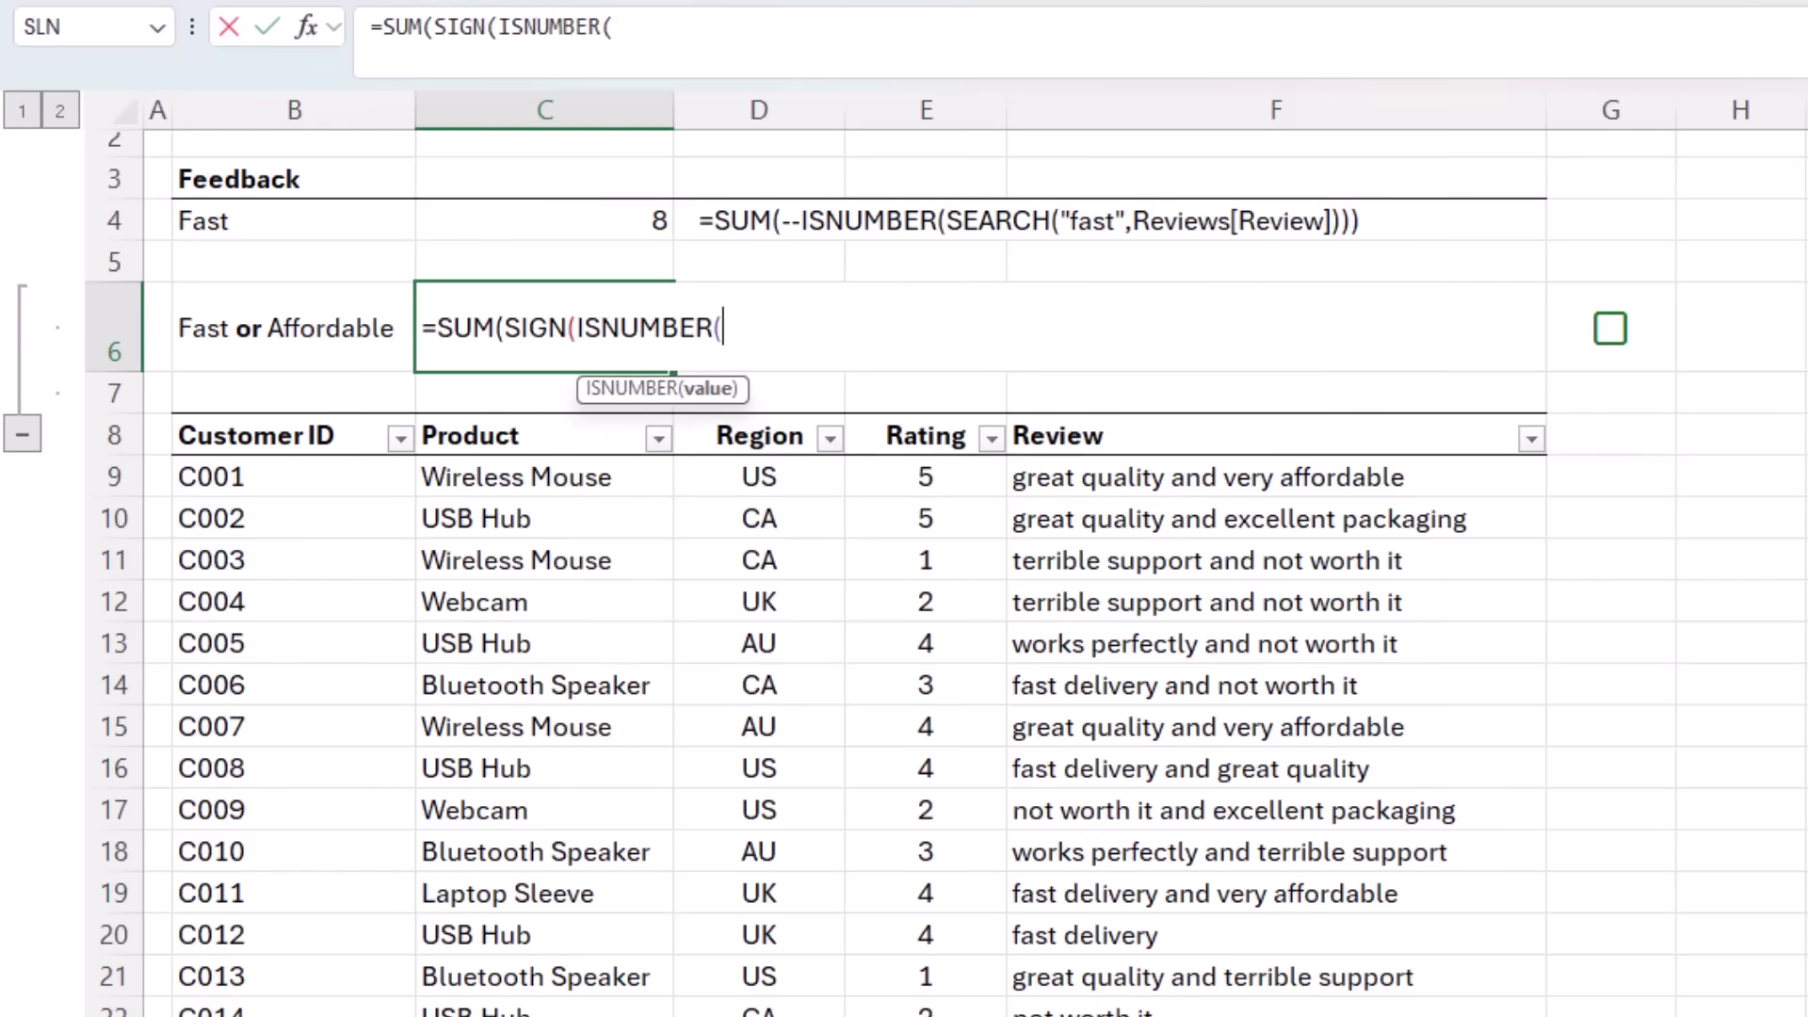
{"action": "type", "text": "sear"}
{"action": "key", "text": "Tab"}
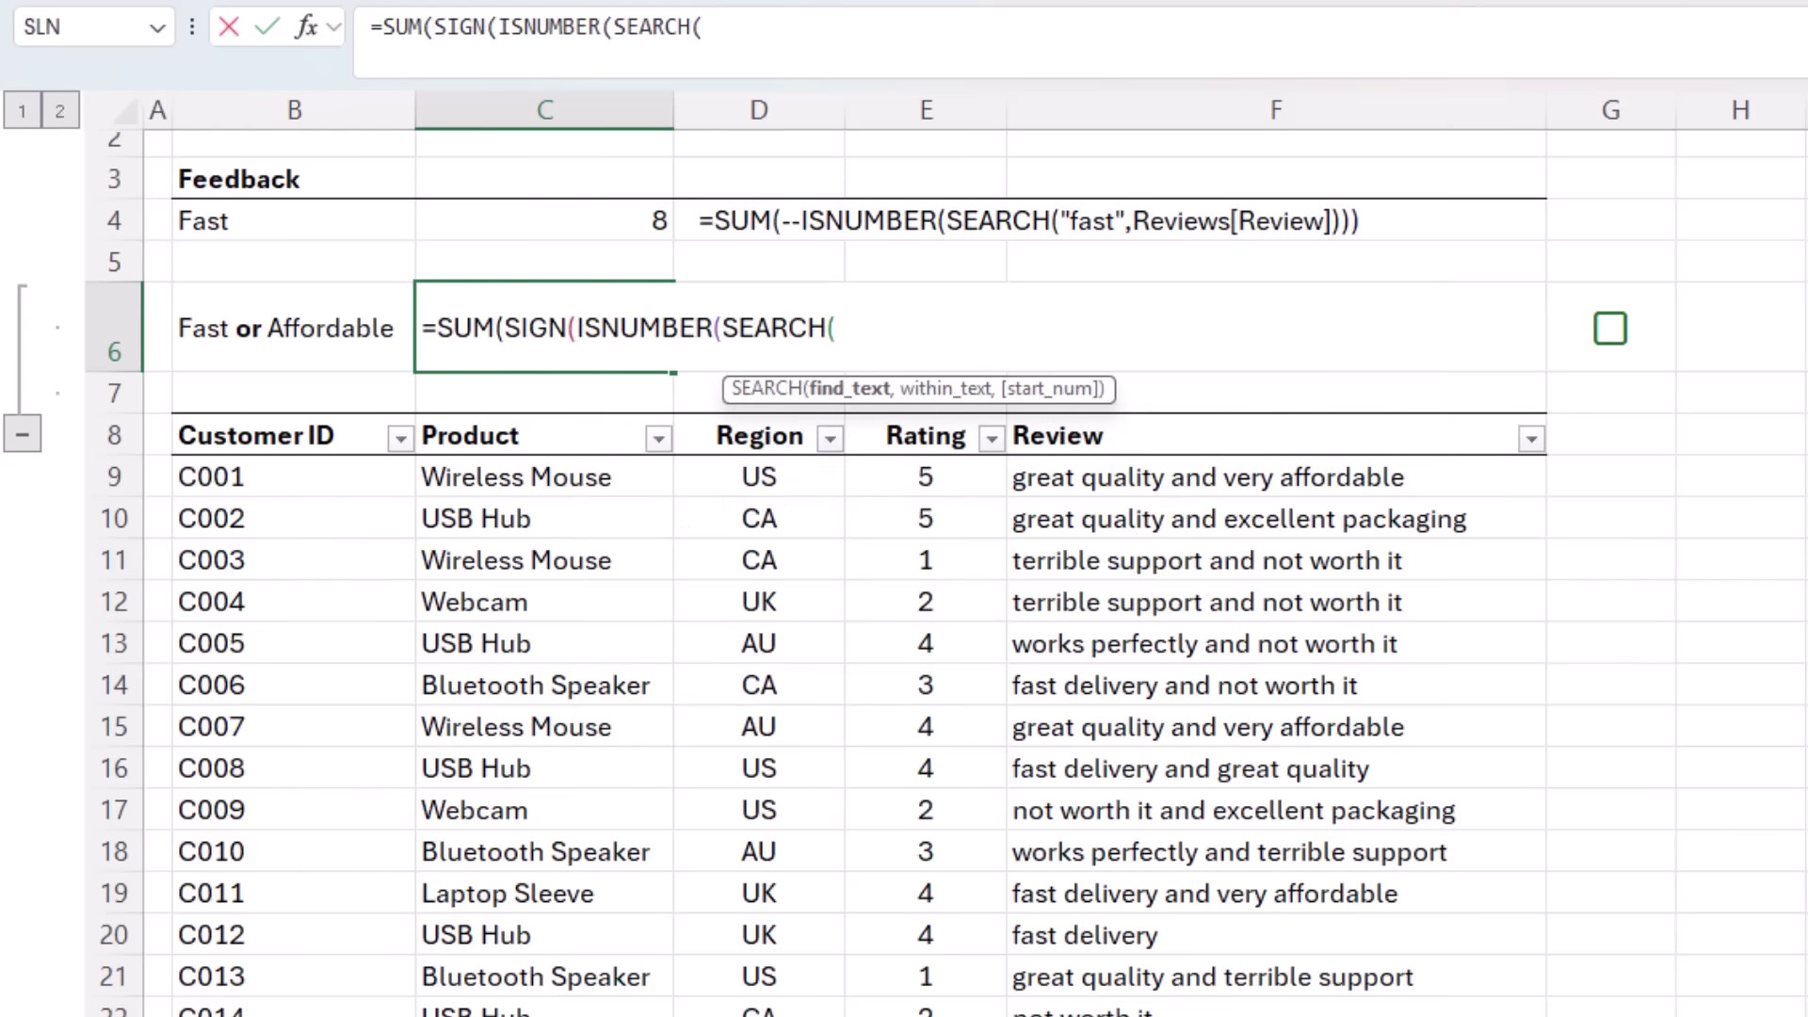
{"action": "type", "text": "\"fast\","}
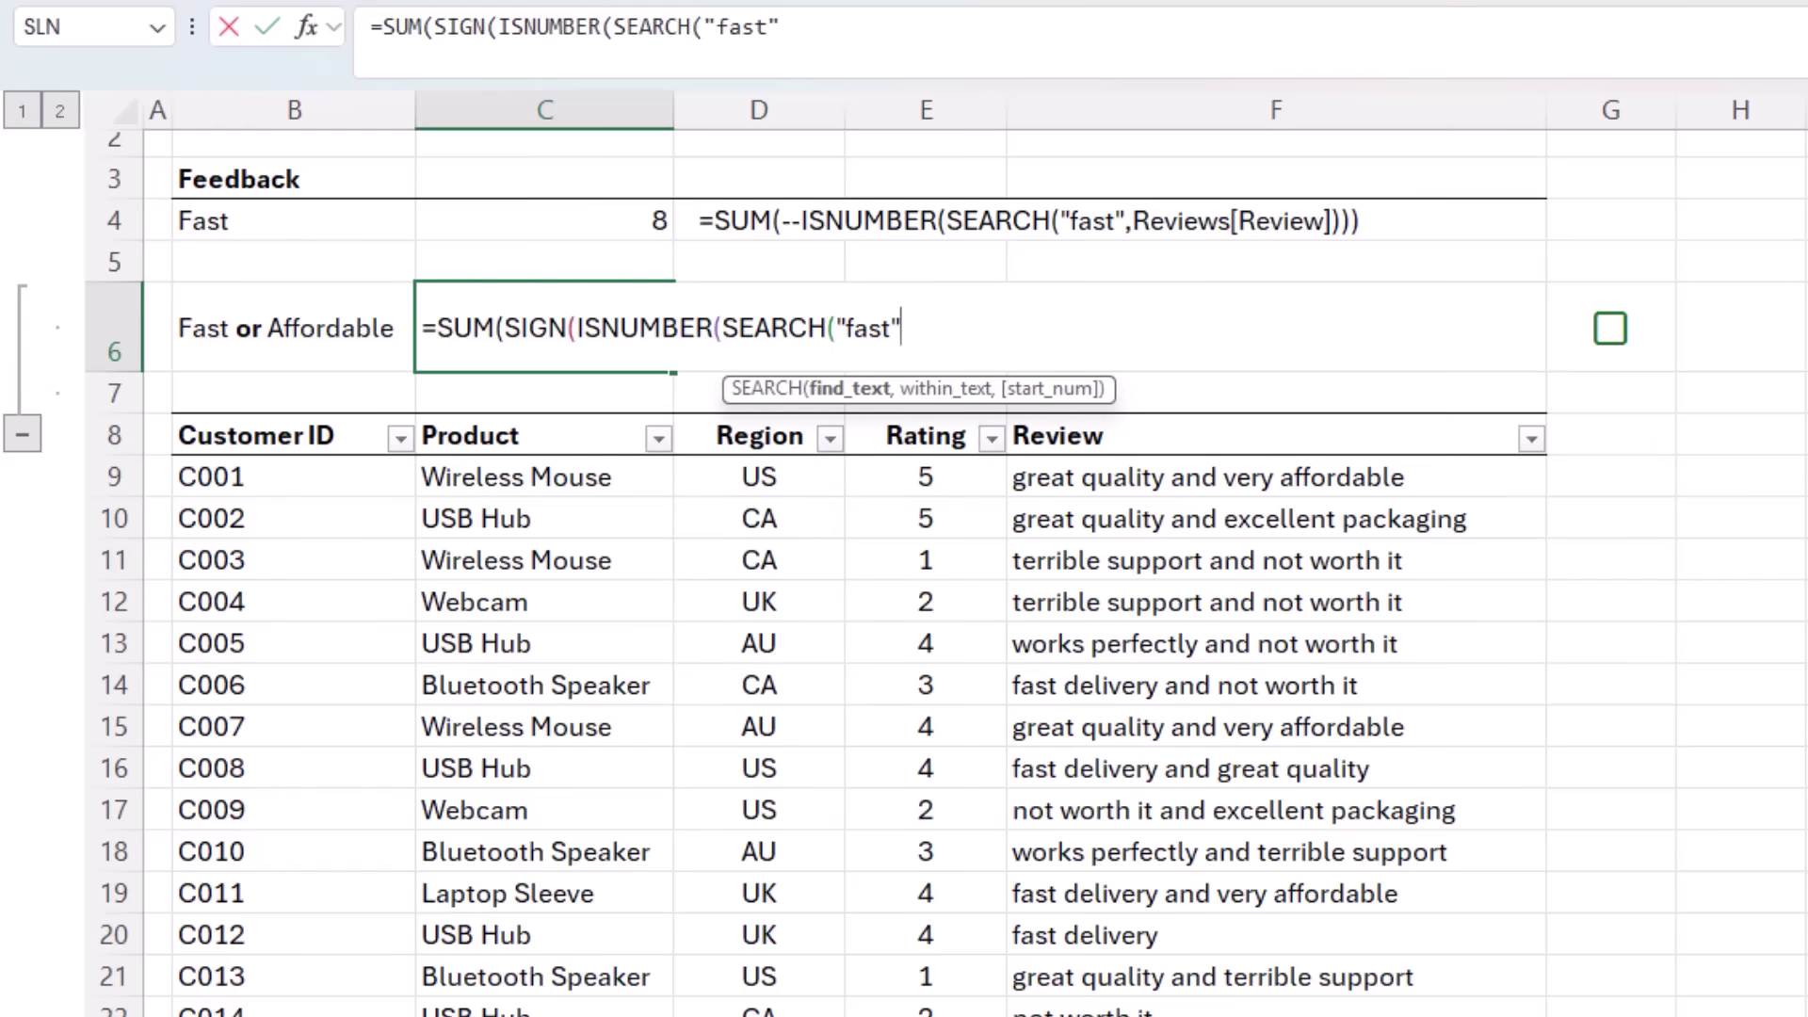
{"action": "left_click", "coordinate": [1216, 422]}
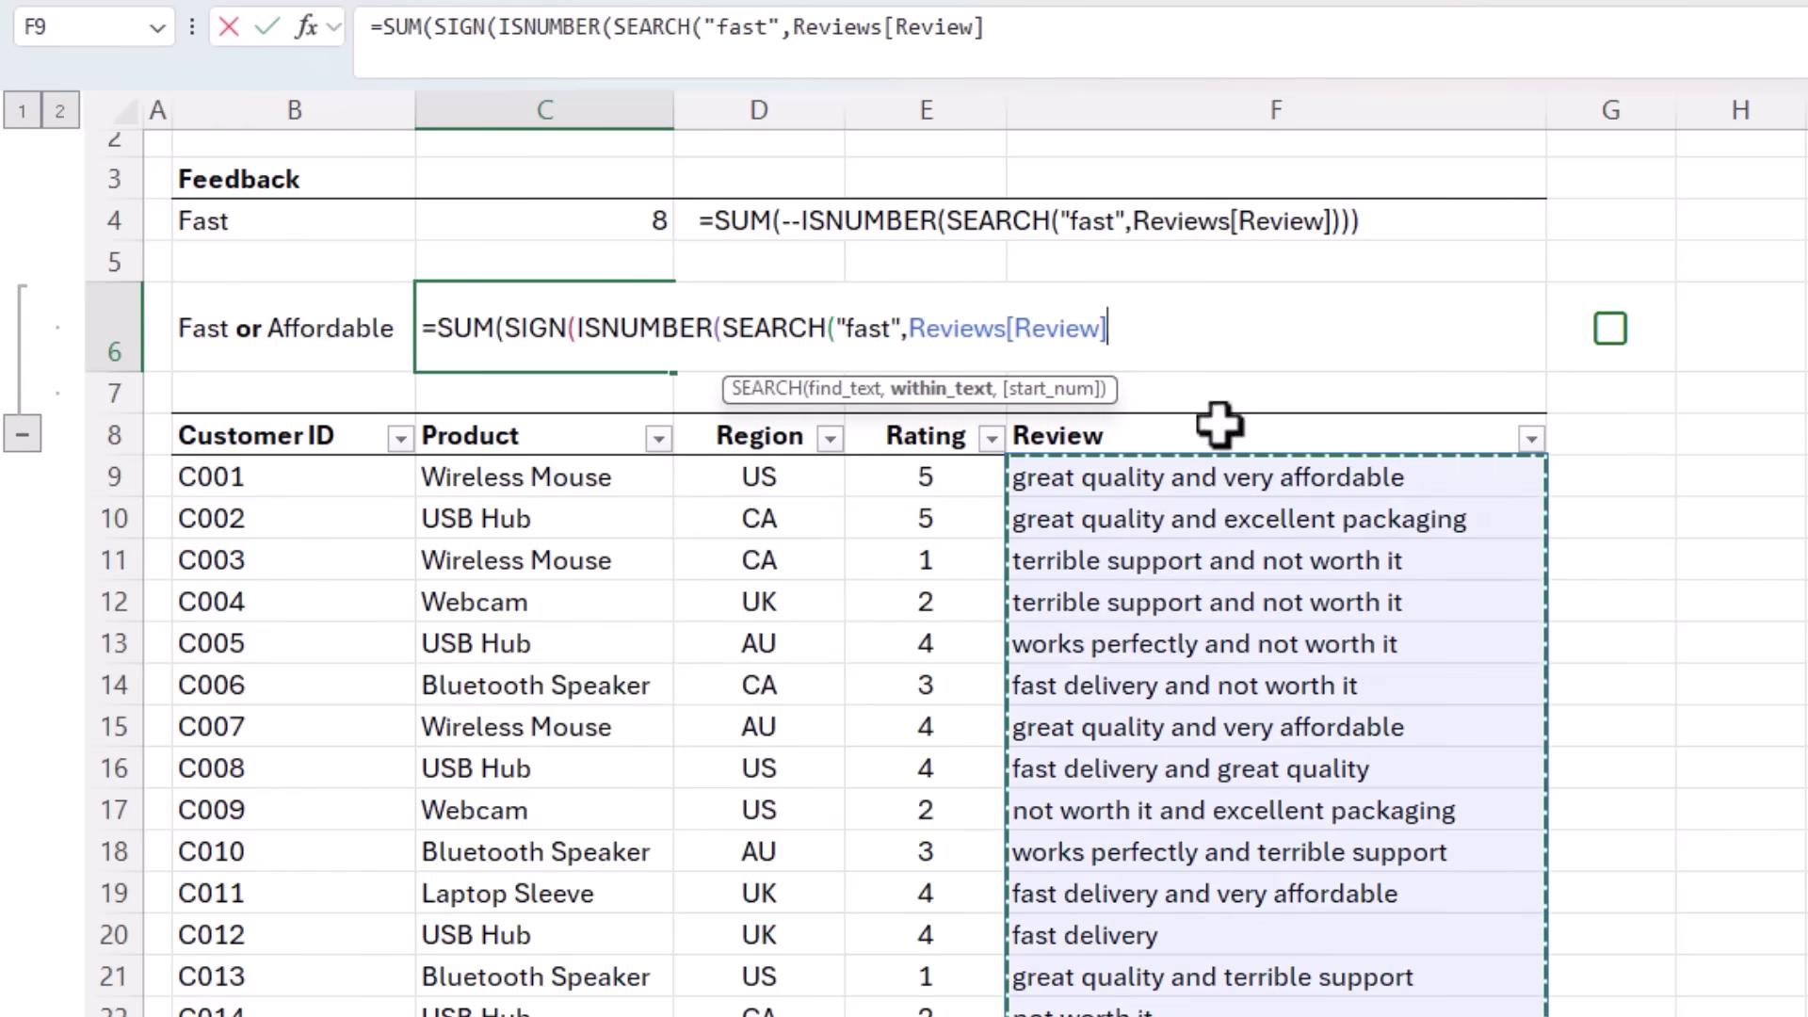
Add +ISNUMBER(SEARCH("affordable",Reviews[Review])), close the brackets and commit, returning 13
{"action": "type", "text": ")"}
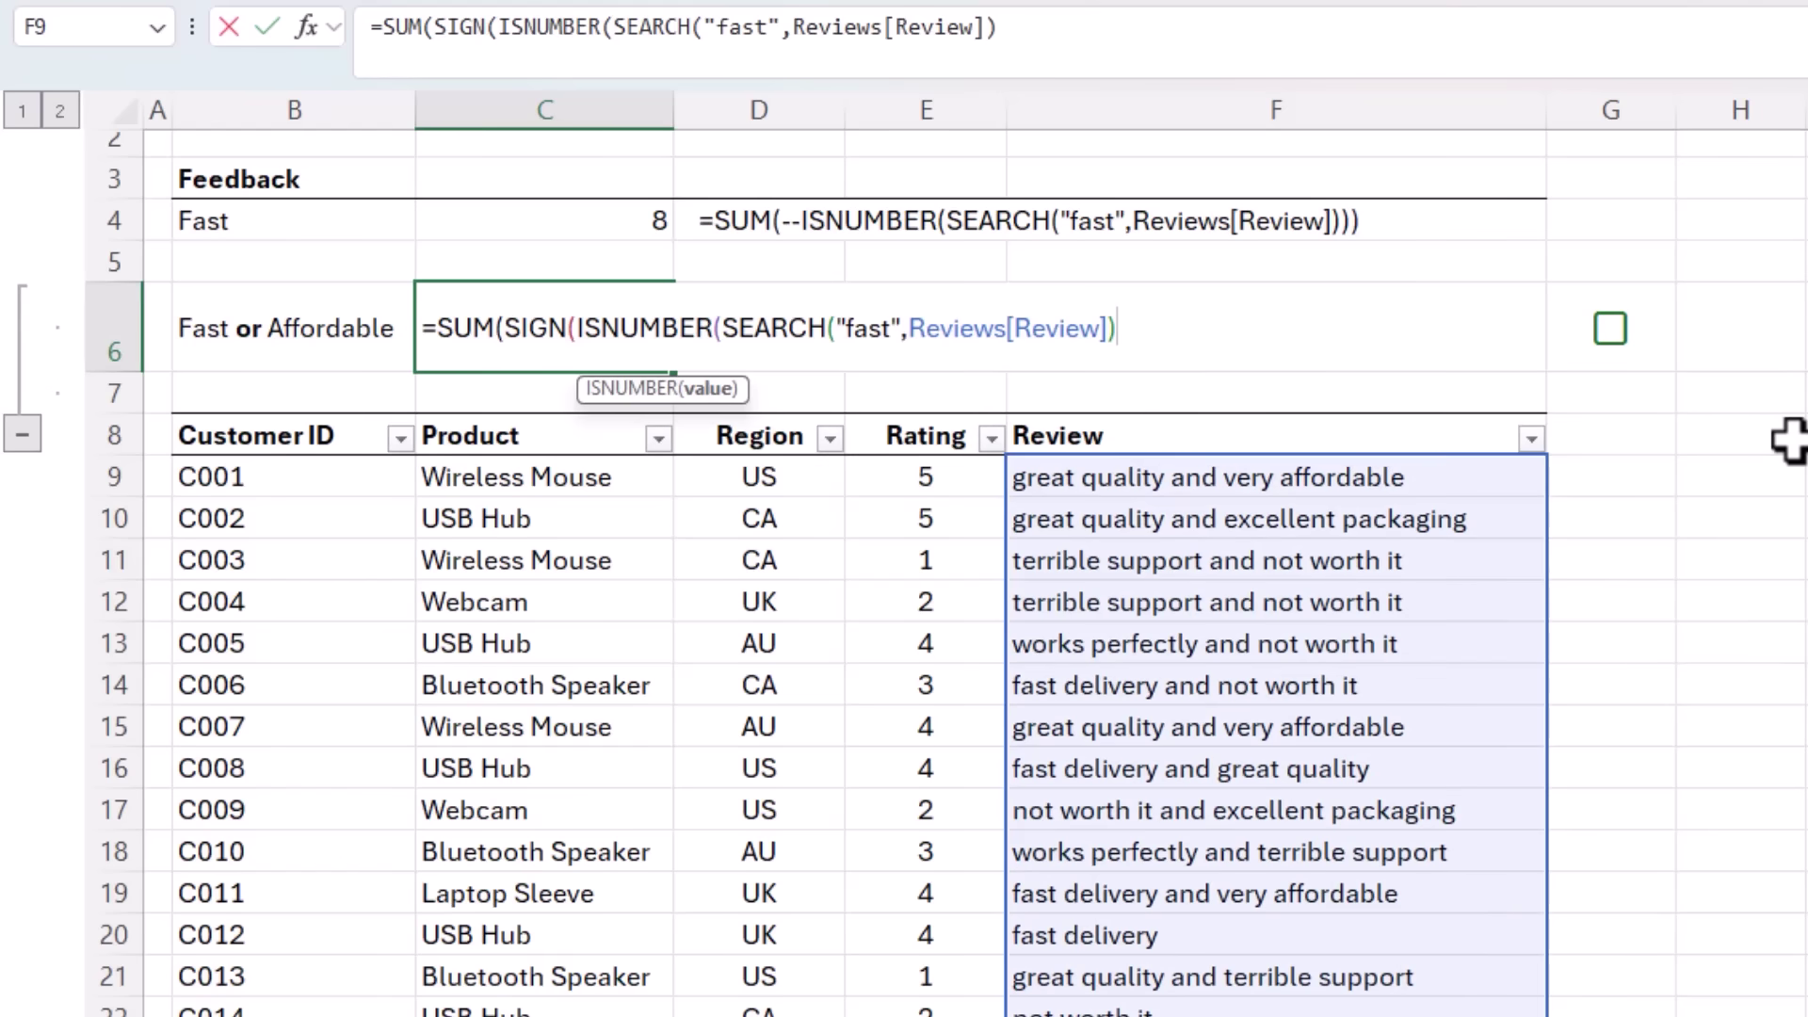
{"action": "type", "text": ")"}
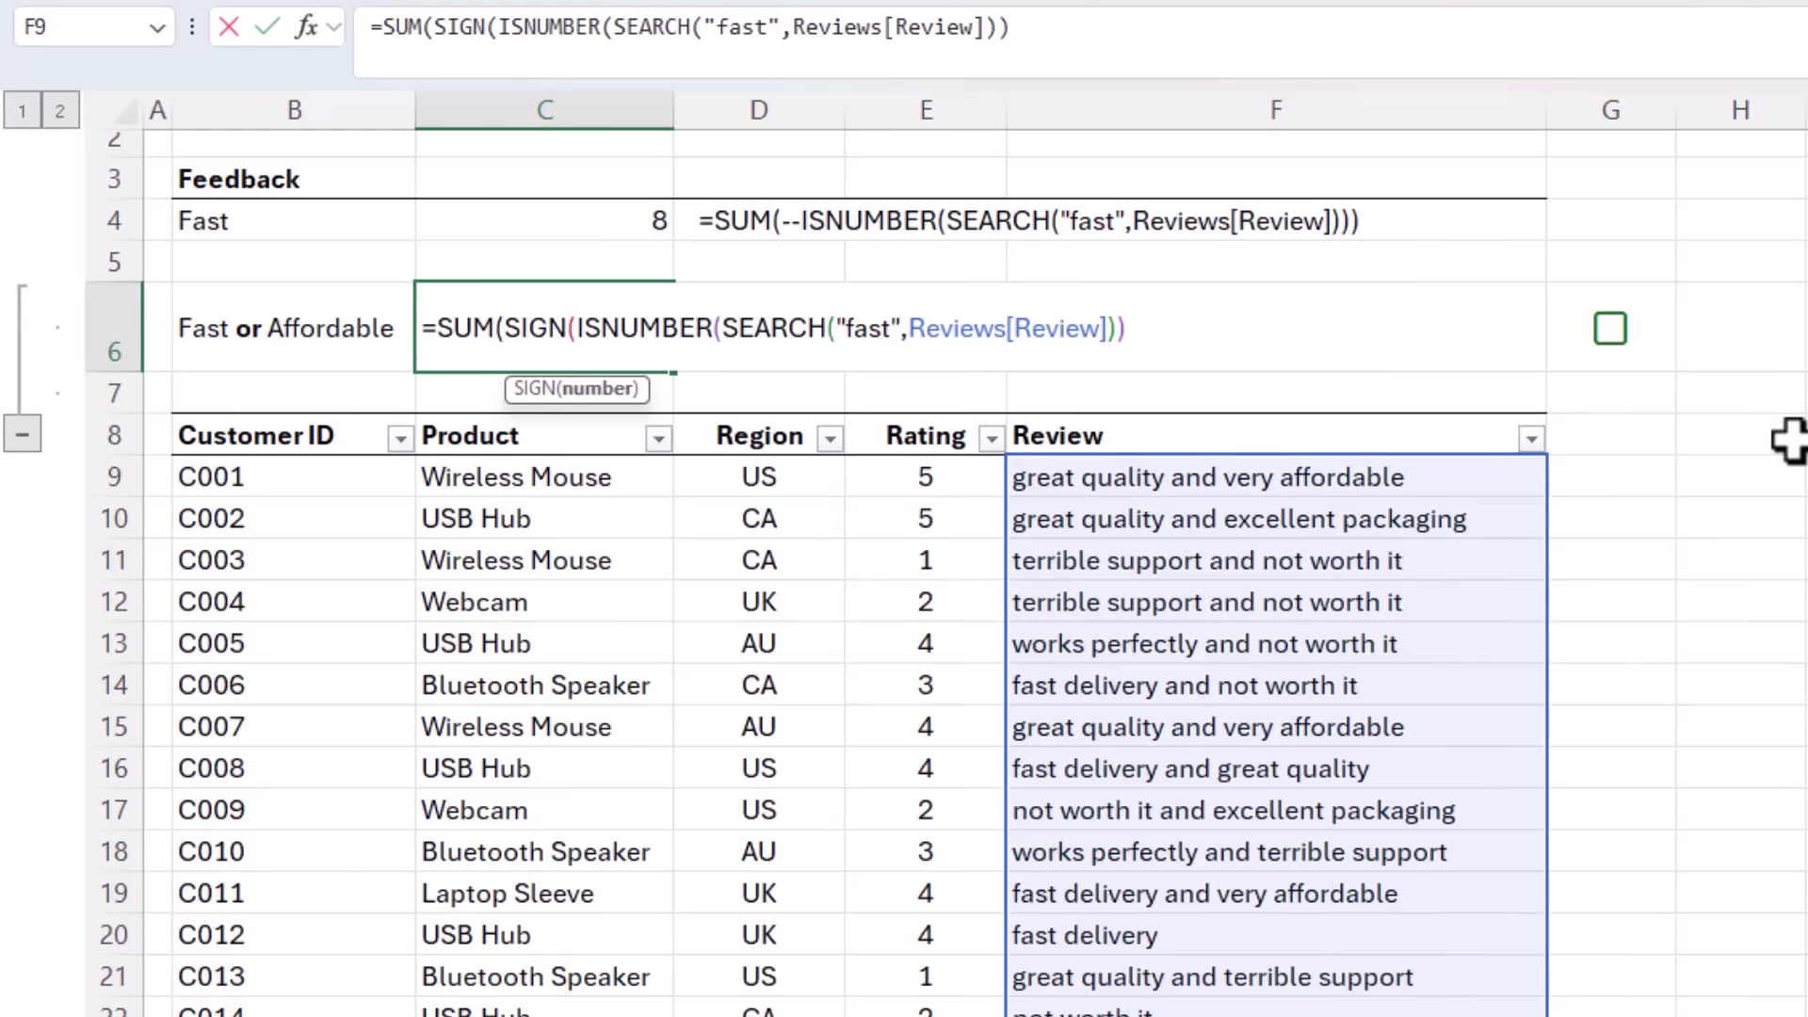
{"action": "type", "text": "+isnu"}
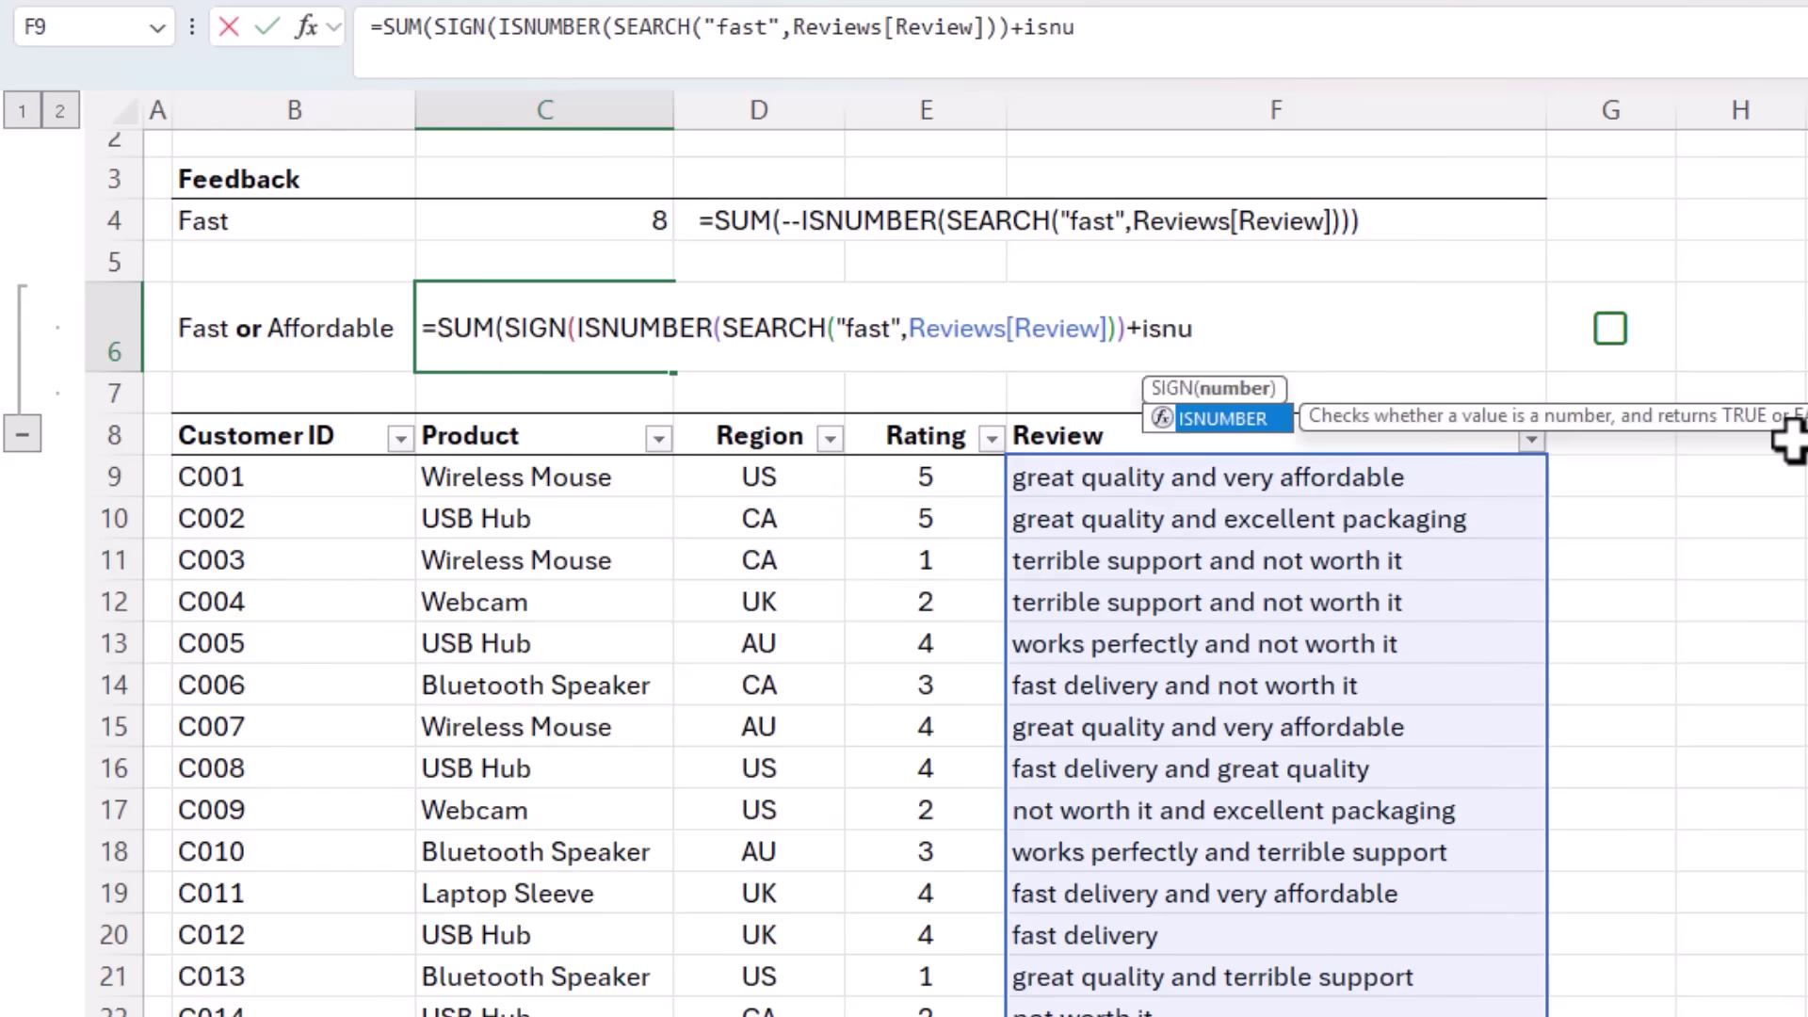
{"action": "key", "text": "Tab"}
{"action": "type", "text": "sear"}
{"action": "key", "text": "Tab"}
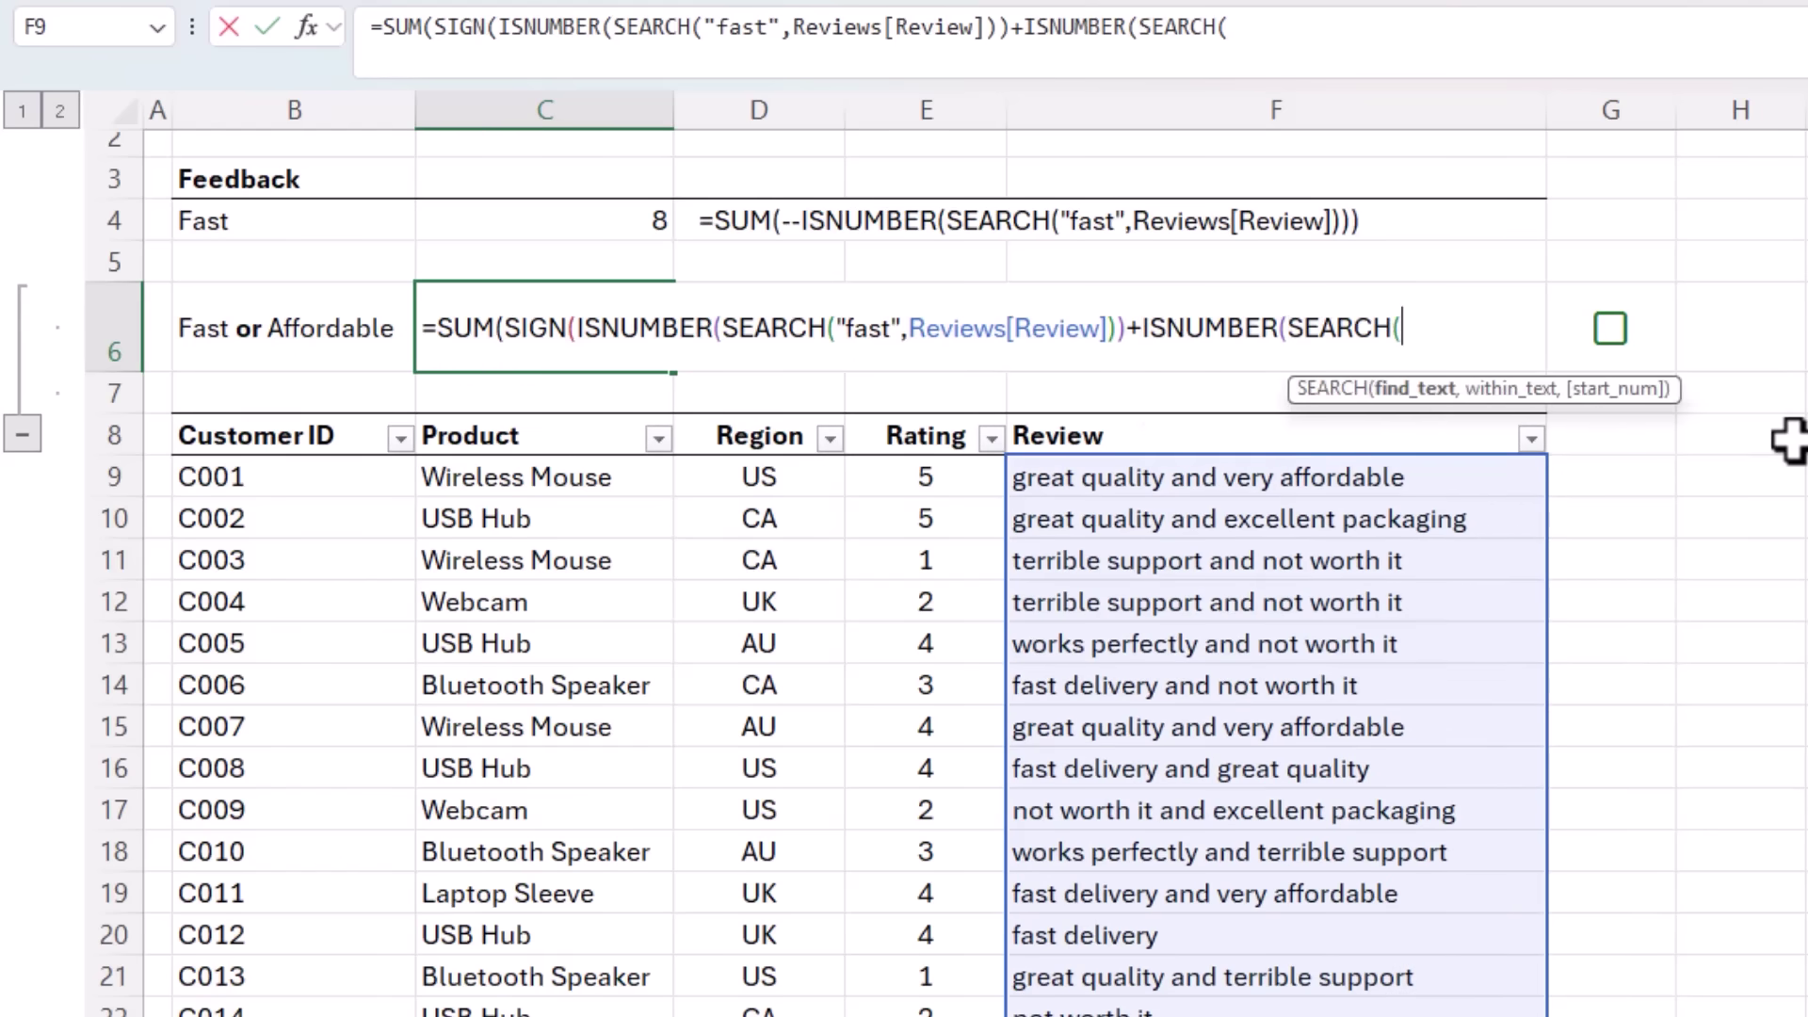
{"action": "type", "text": "\"affordable\","}
{"action": "left_click", "coordinate": [1120, 418]}
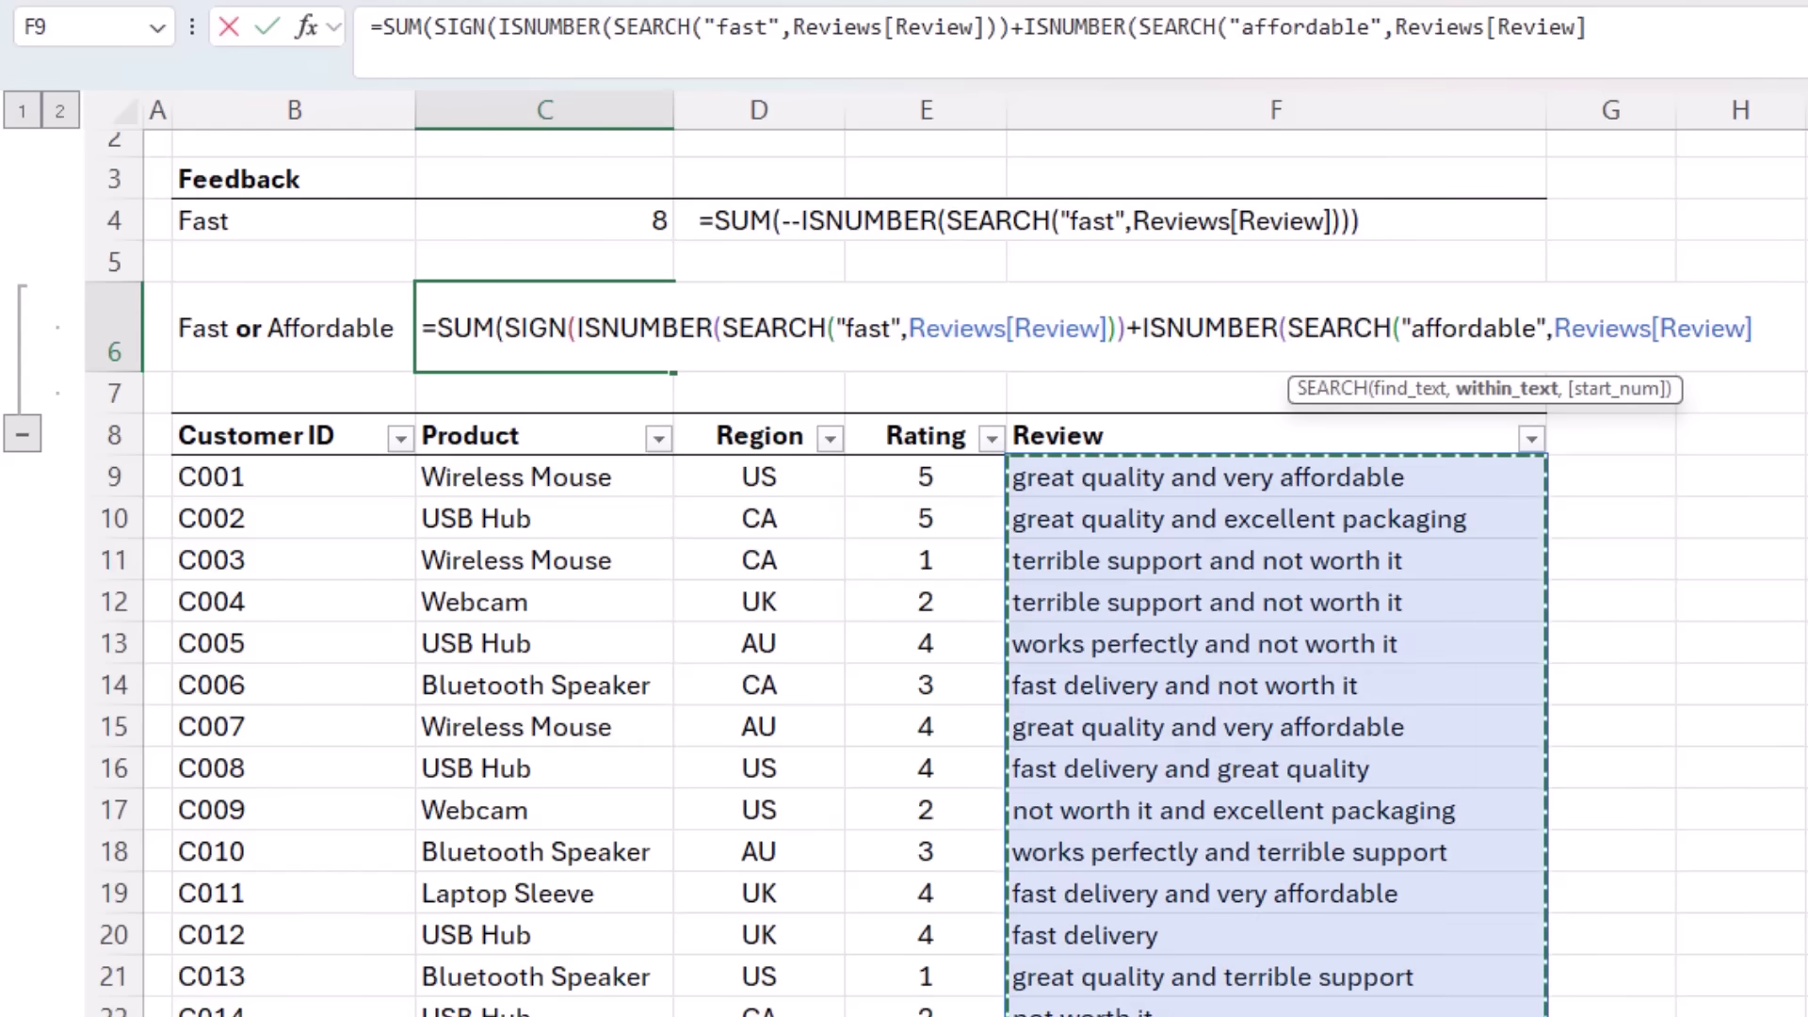
{"action": "type", "text": "))"}
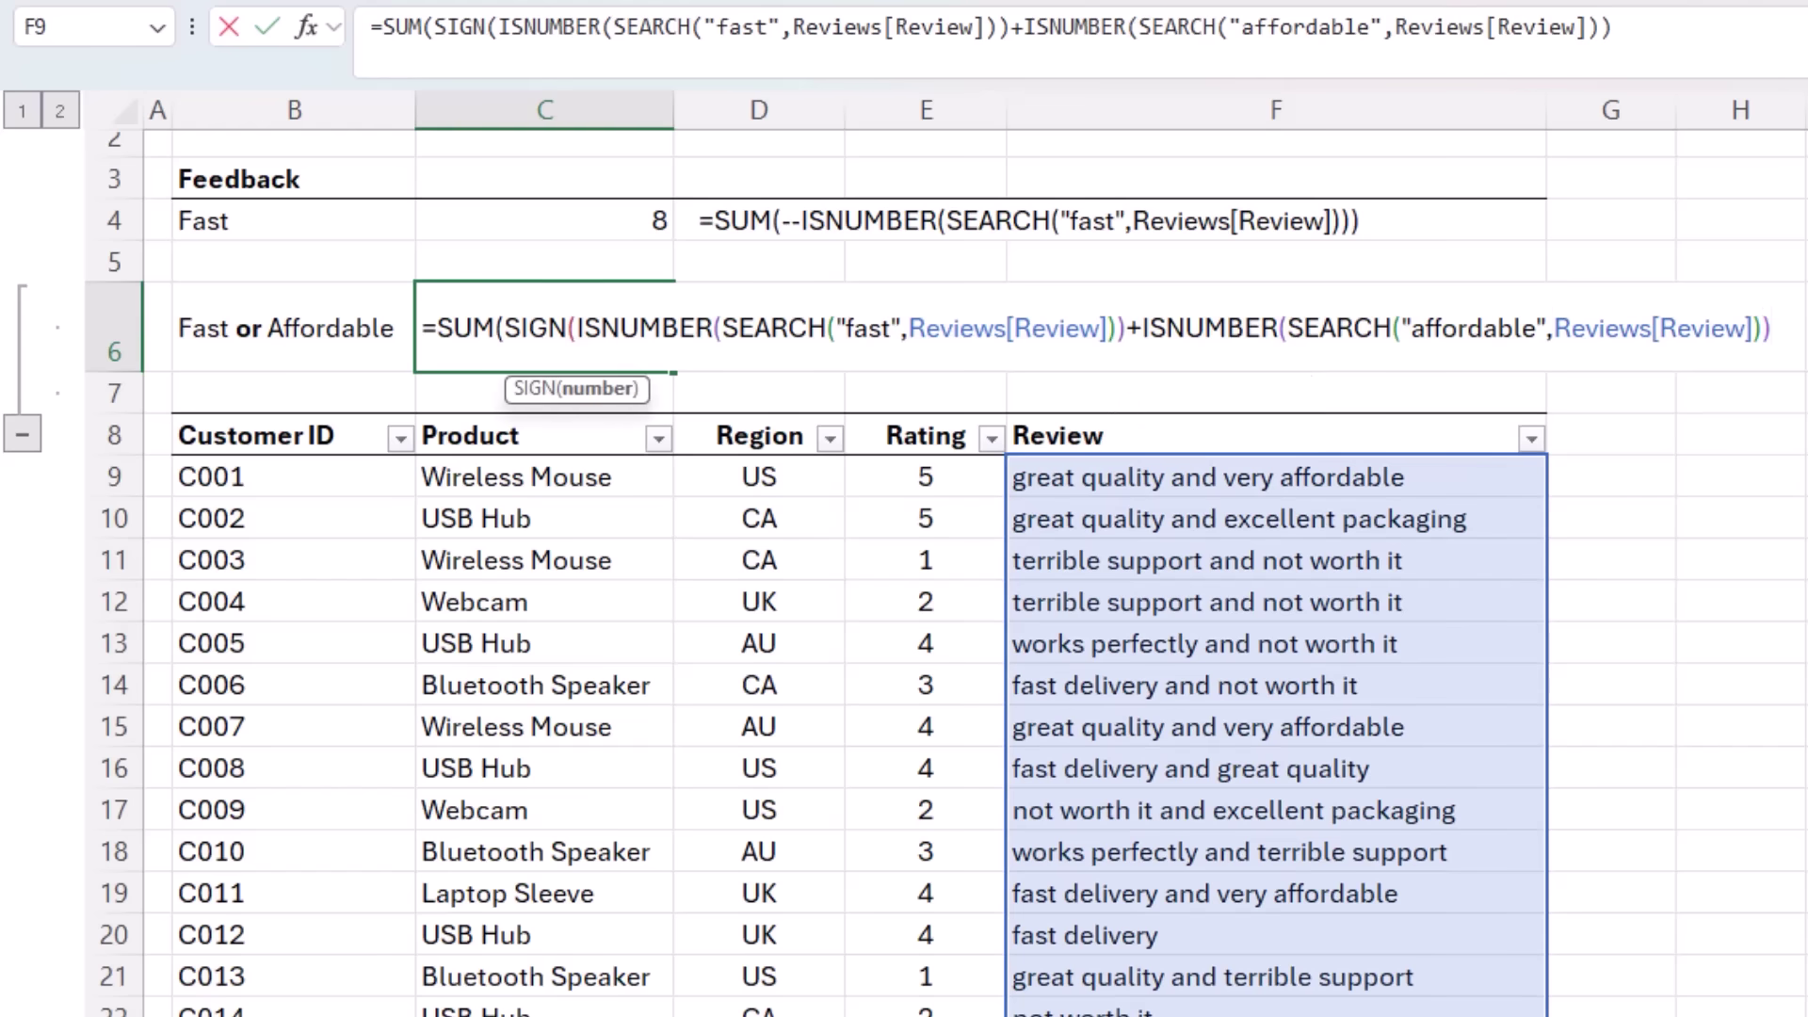
{"action": "type", "text": "))"}
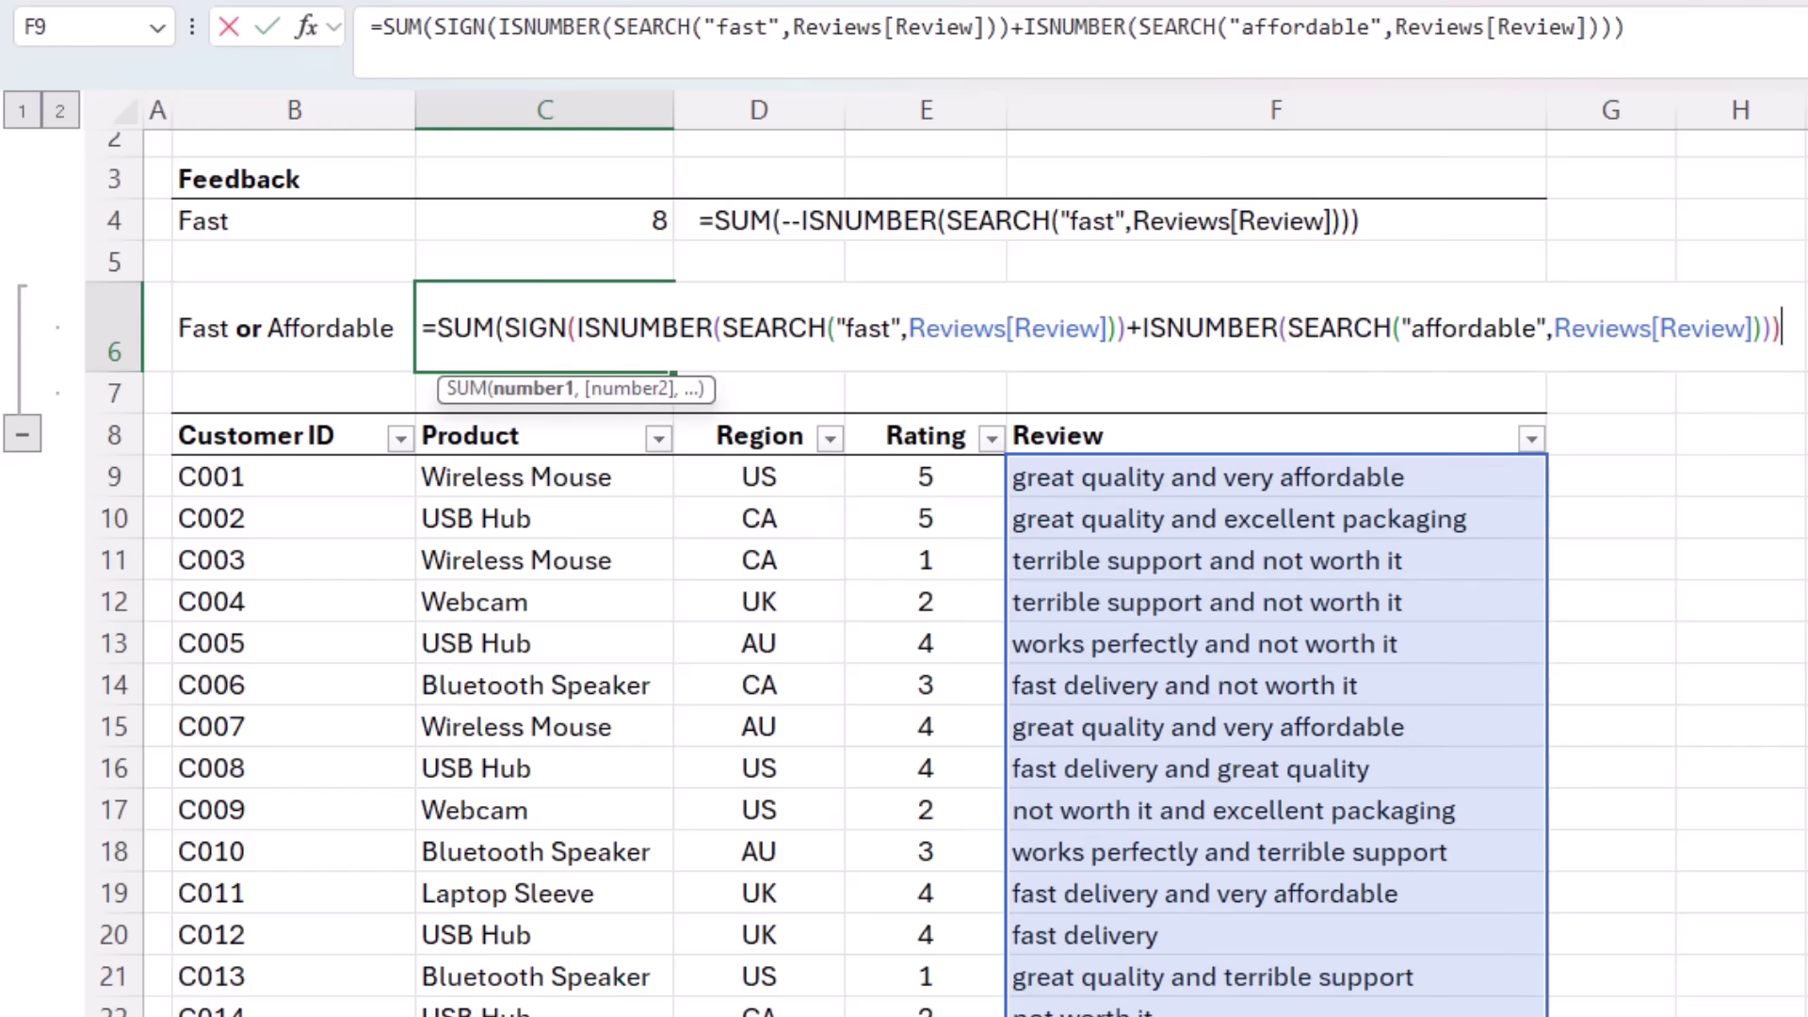
{"action": "key", "text": "Return"}
{"action": "left_click", "coordinate": [544, 326]}
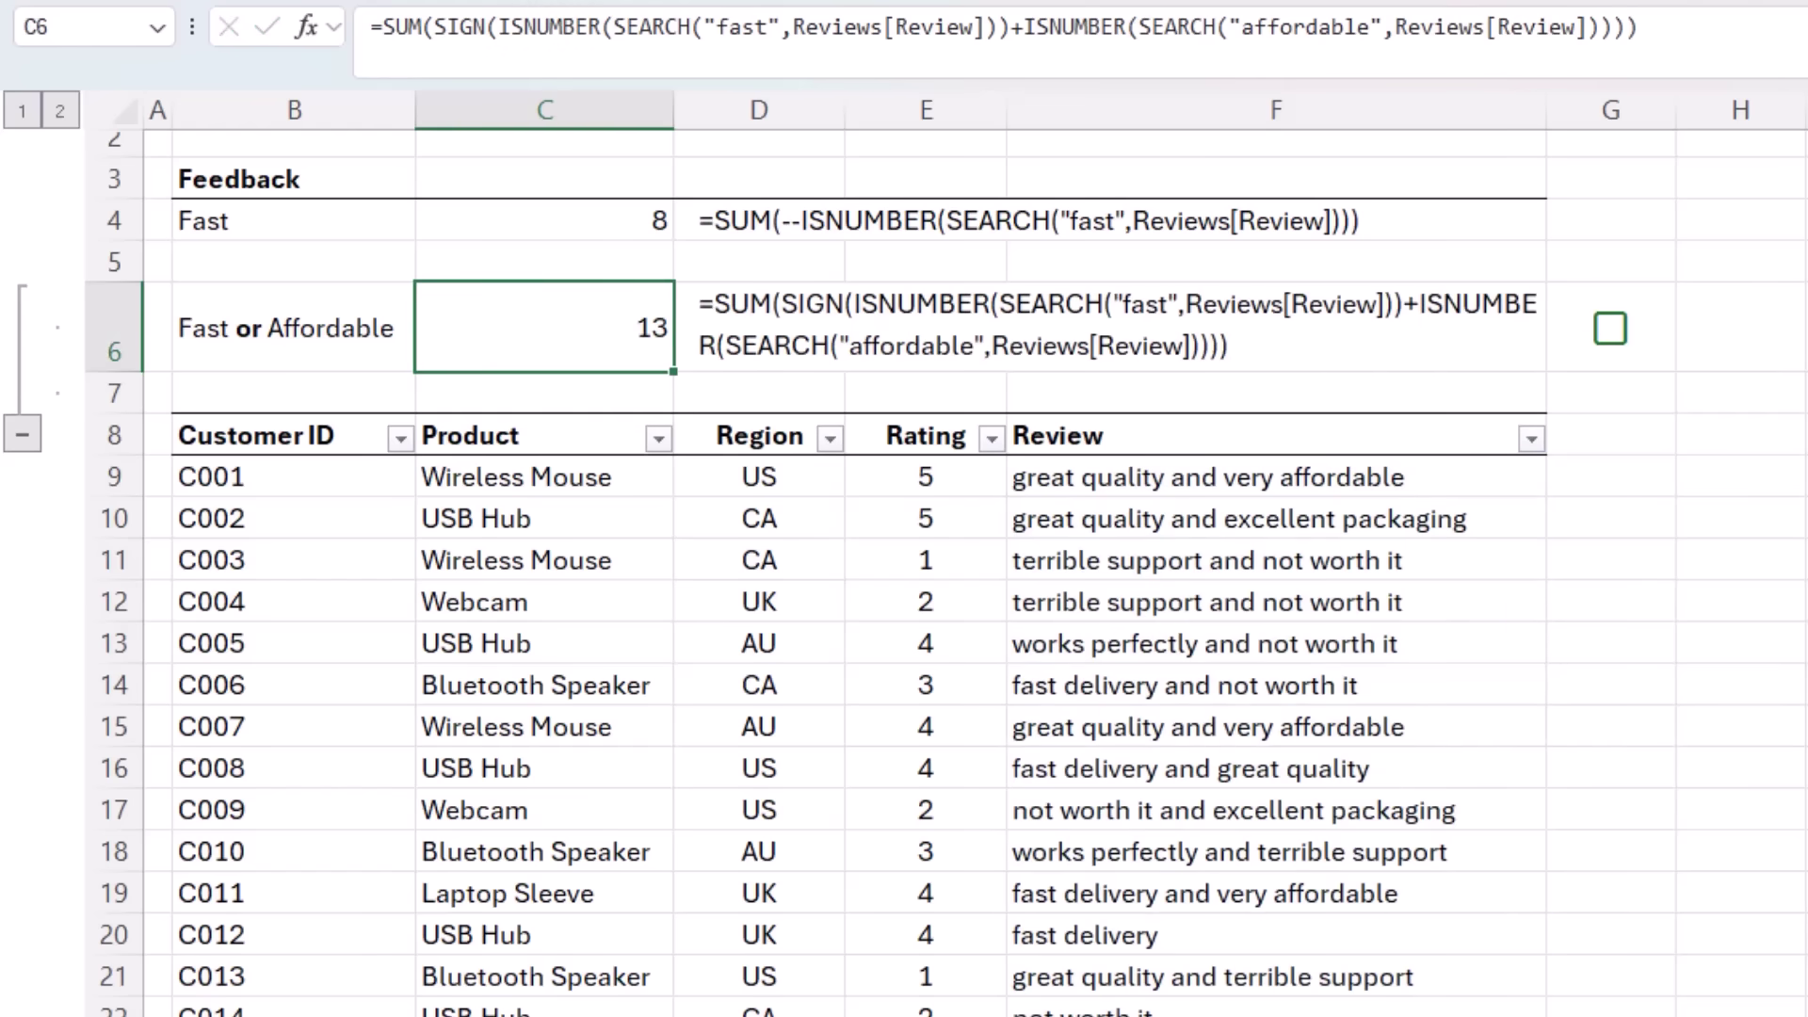
Turn on G6 green highlighting, filter Review by light green, and select the 13 rows
{"action": "left_click", "coordinate": [1609, 330]}
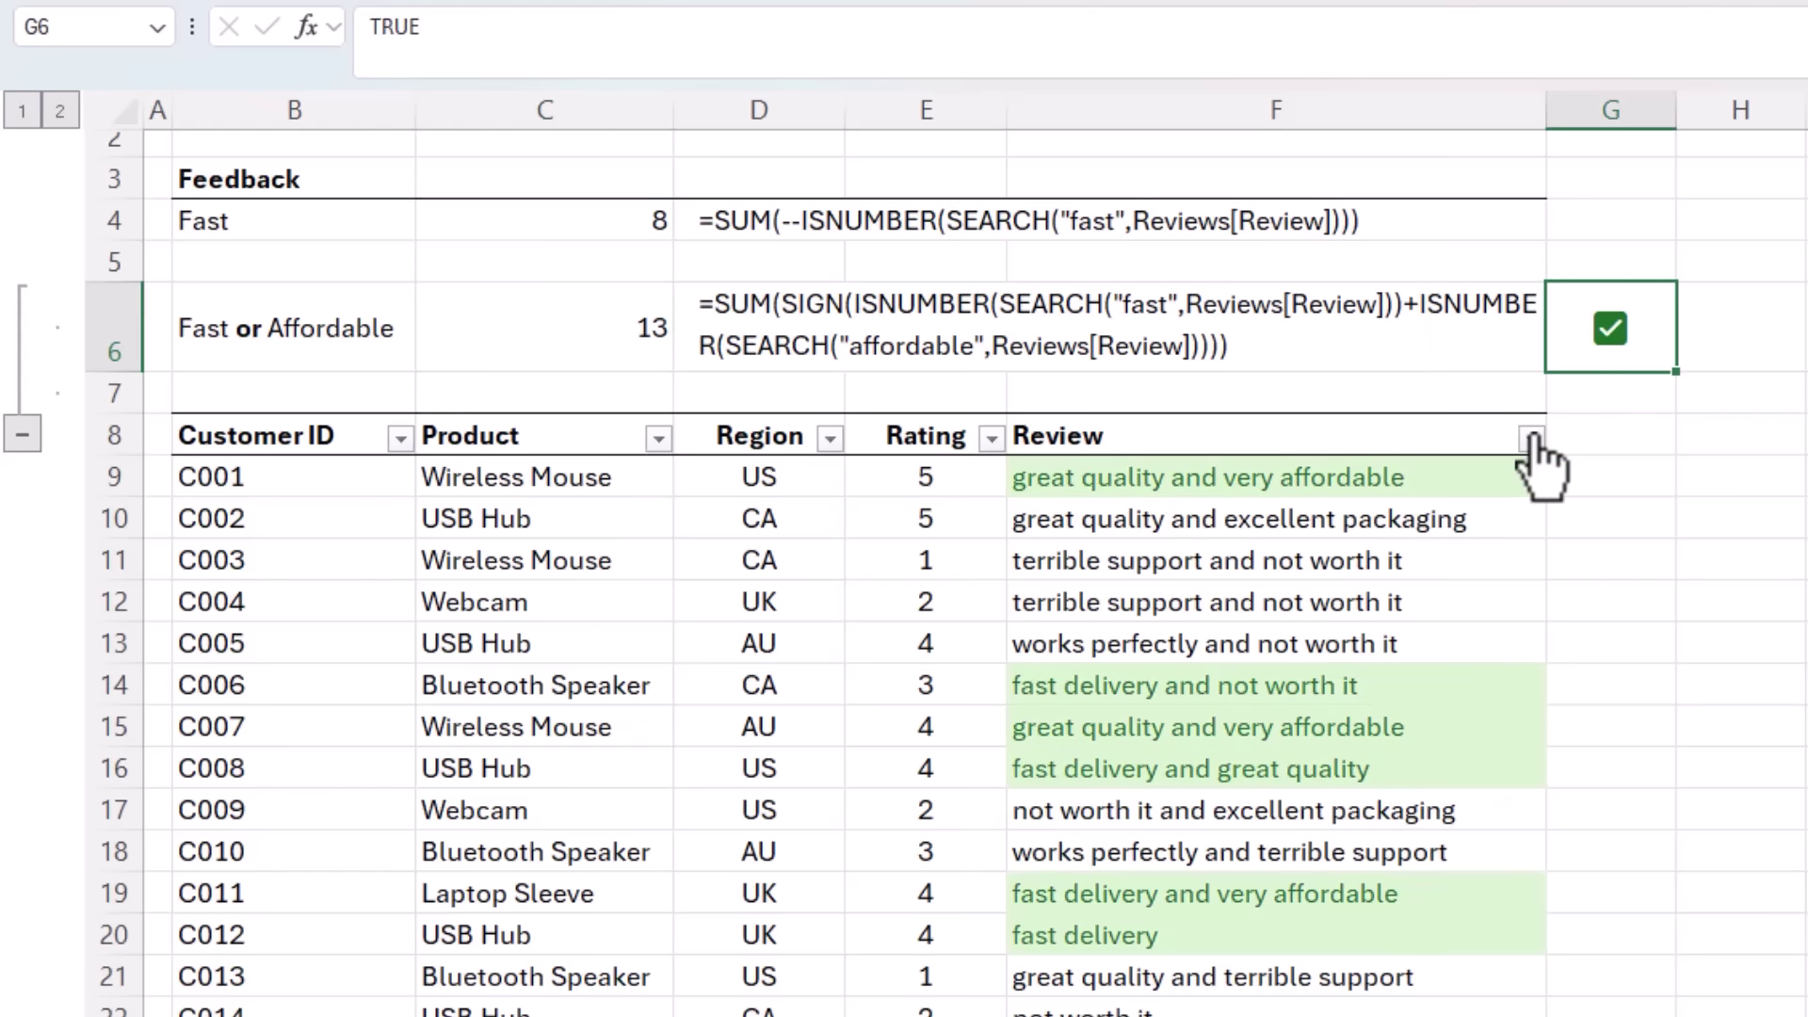
{"action": "left_click", "coordinate": [1530, 438]}
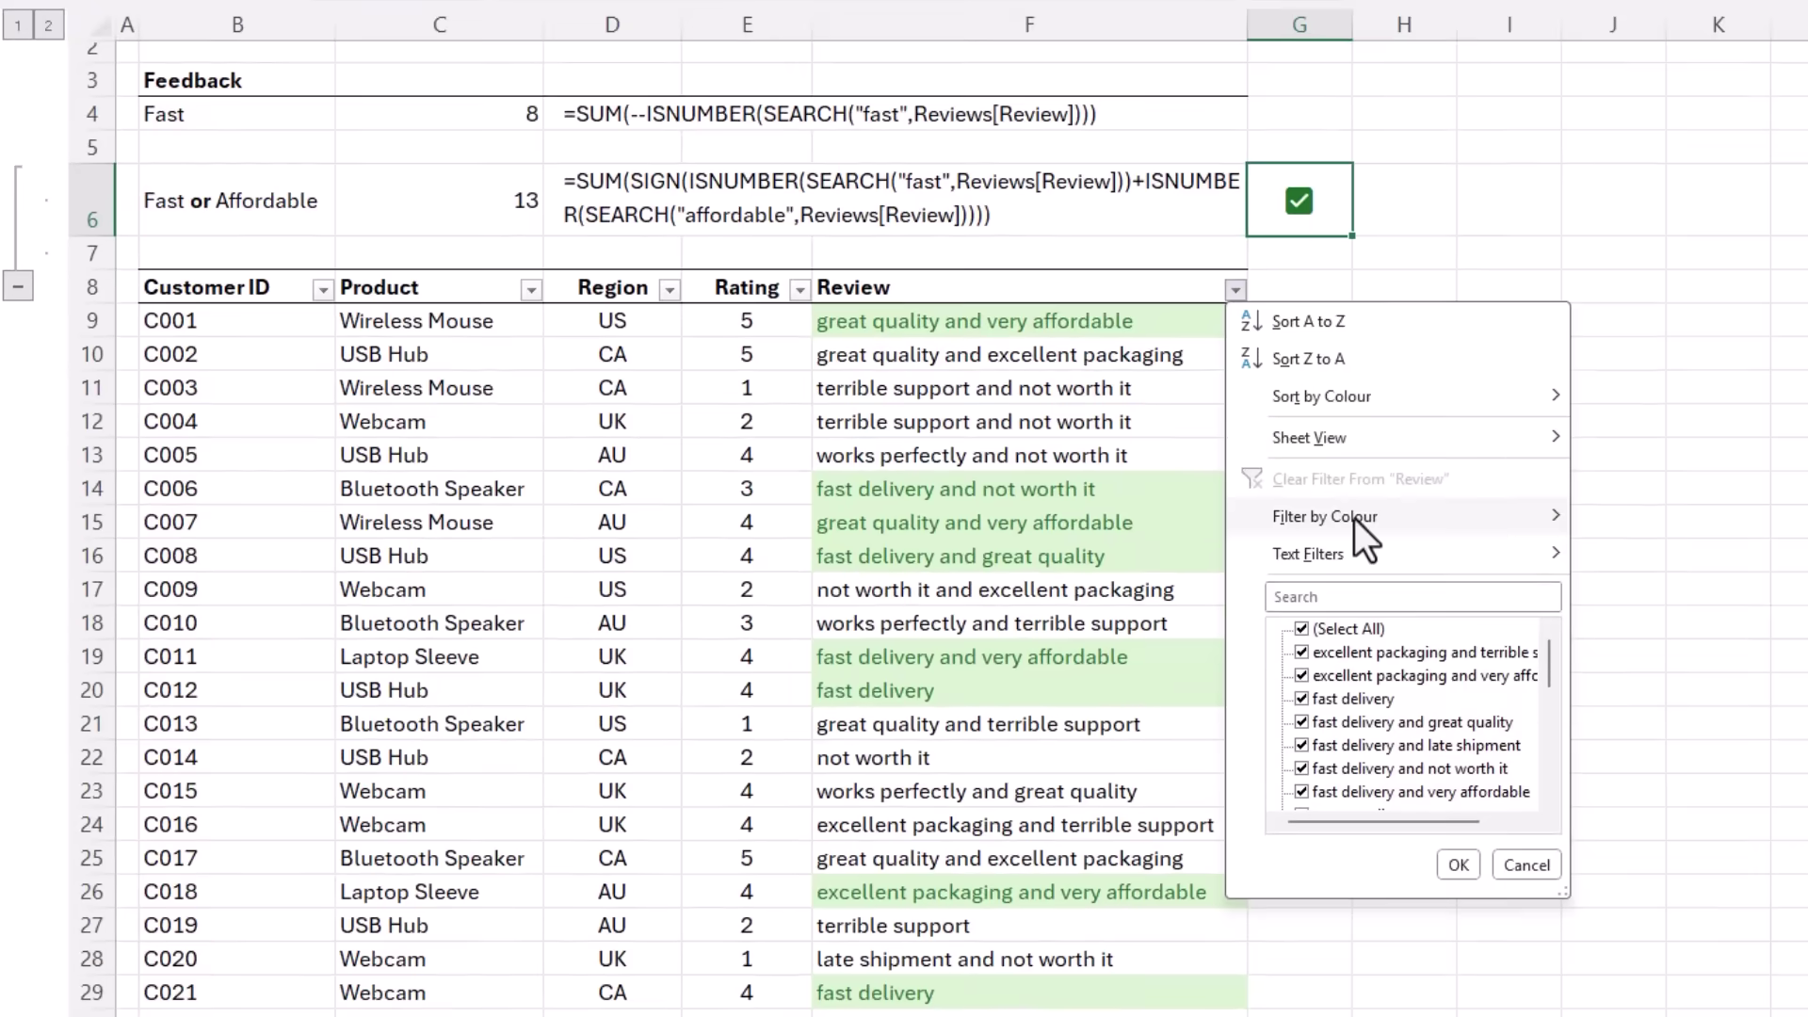
{"action": "mouse_move", "coordinate": [1677, 721]}
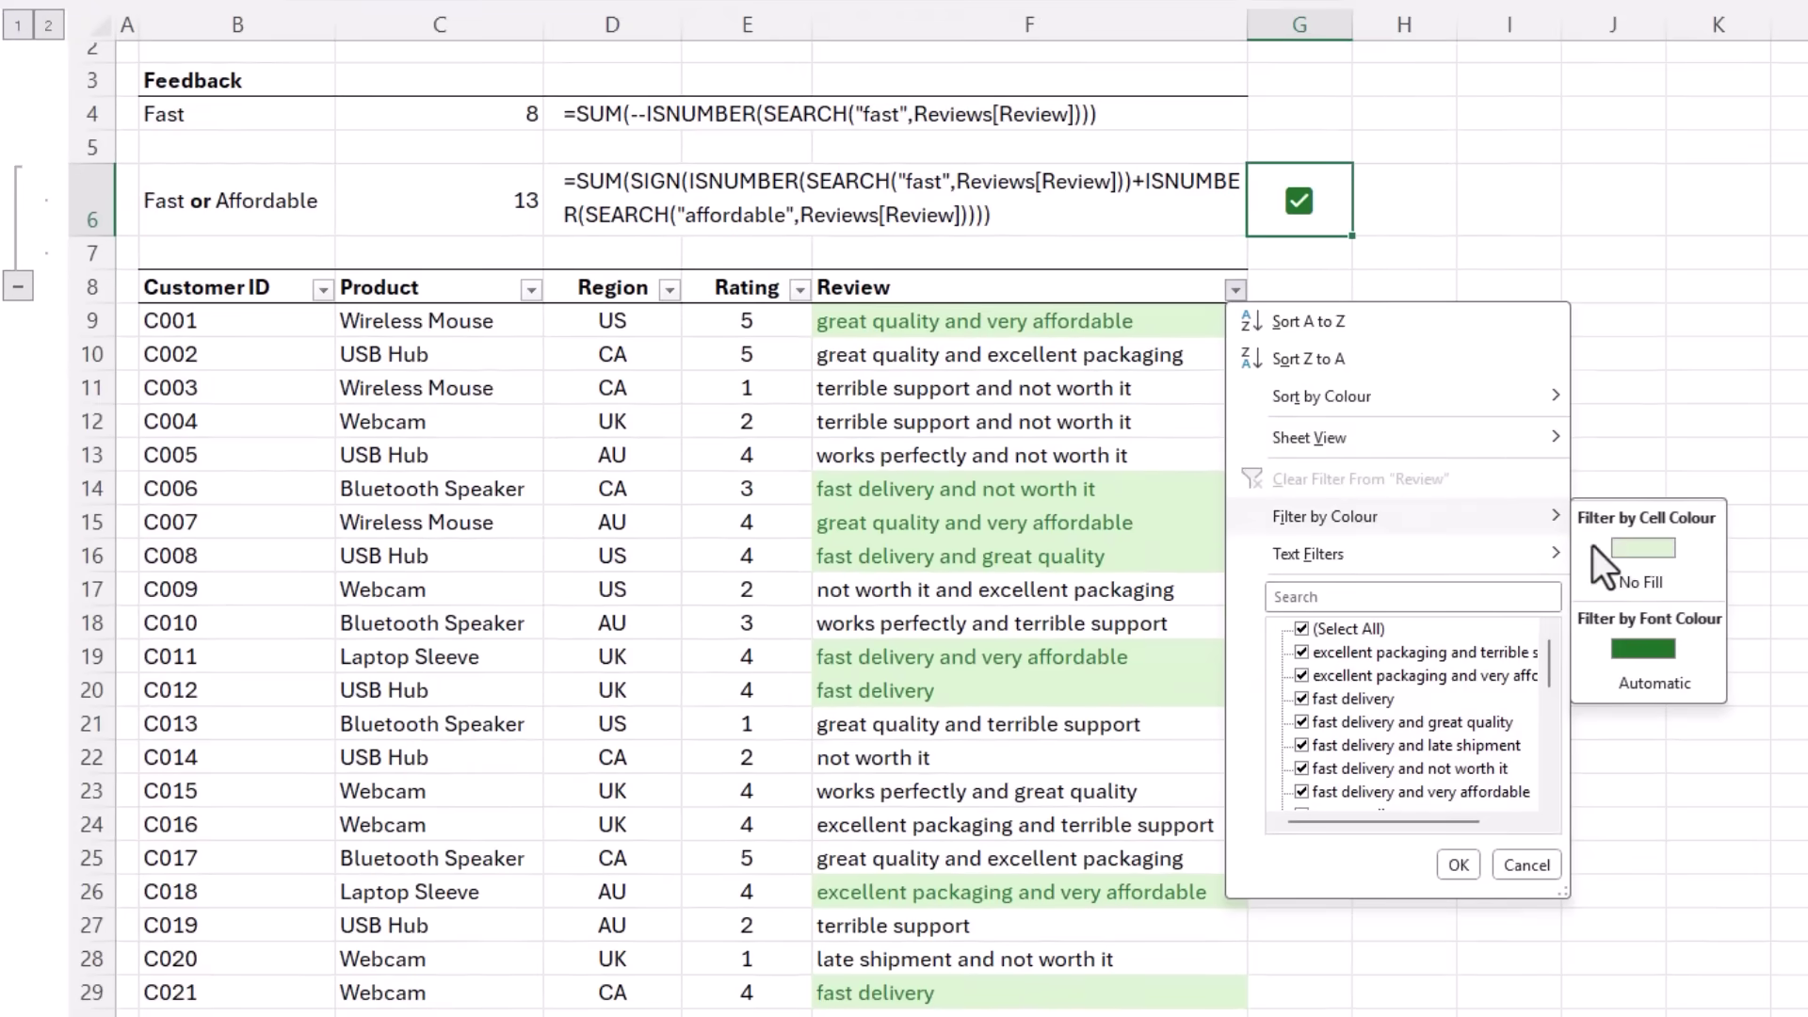
{"action": "left_click", "coordinate": [1641, 548]}
{"action": "left_click_drag", "start_coordinate": [1093, 323], "coordinate": [1109, 726]}
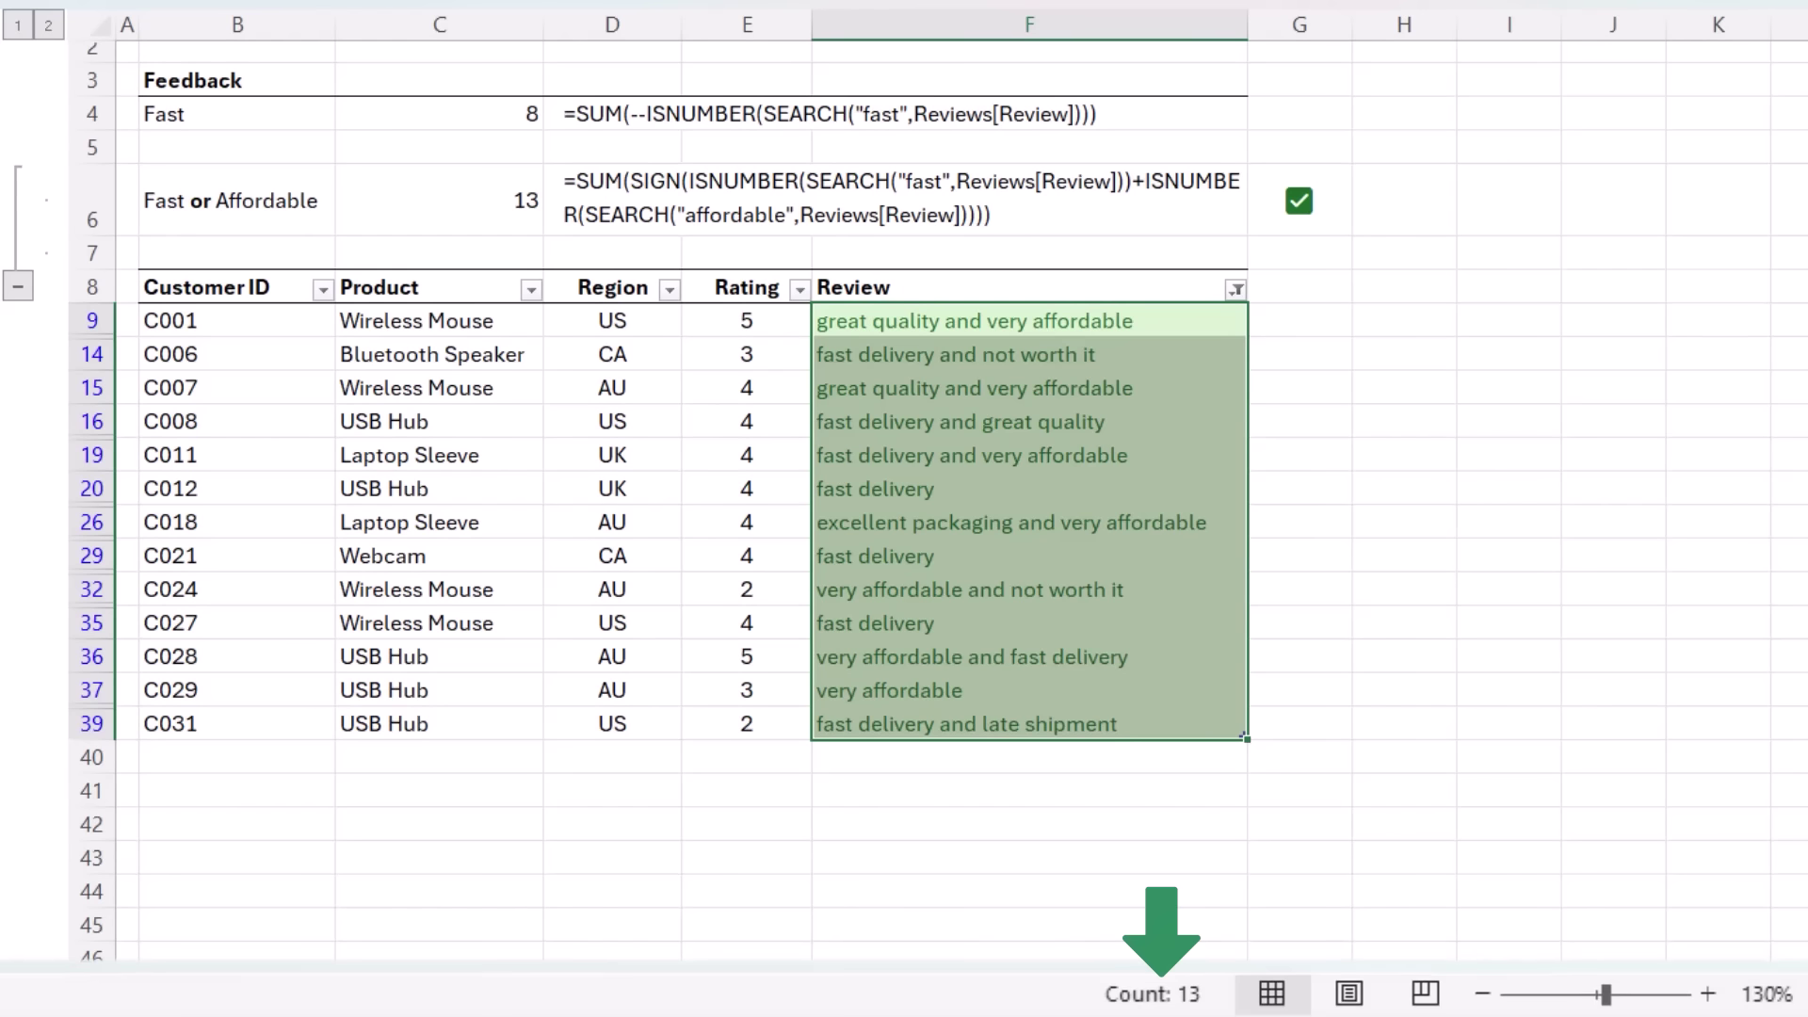